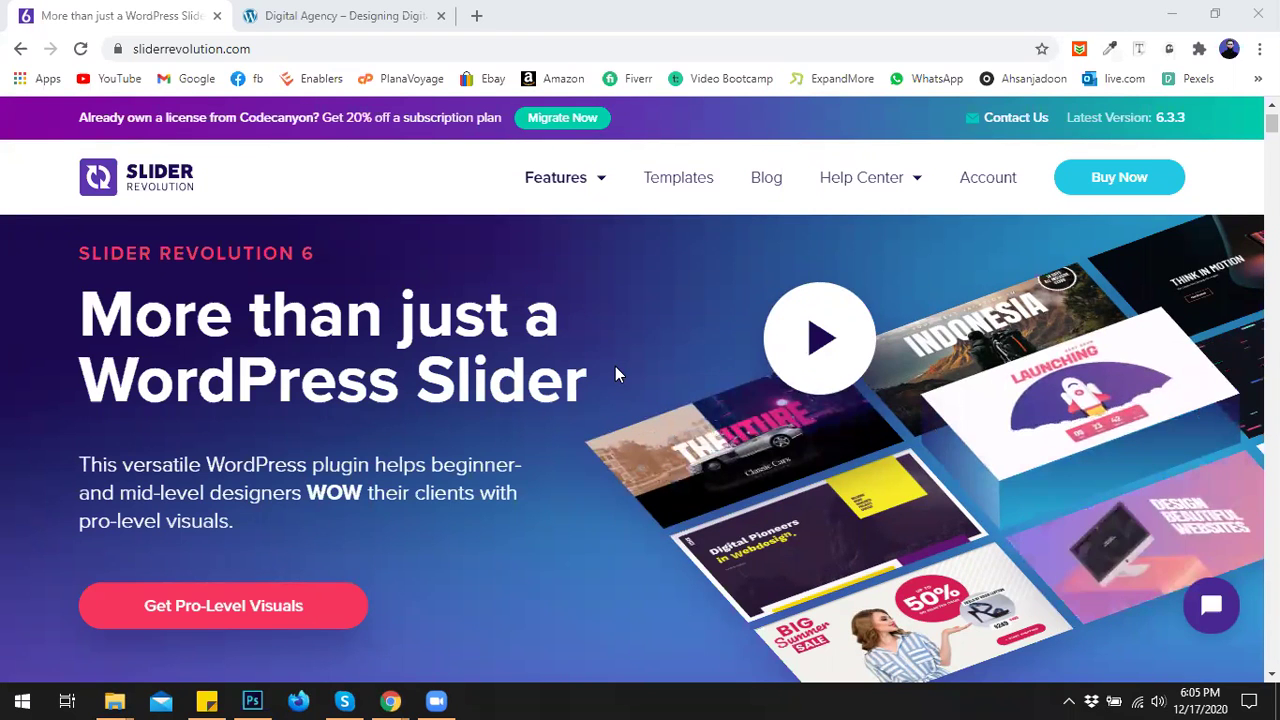
Scroll through the sliderrevolution.com feature overview and return to its top hero.
{"action": "scroll", "coordinate": [686, 398], "scroll_direction": "down", "scroll_amount": 4}
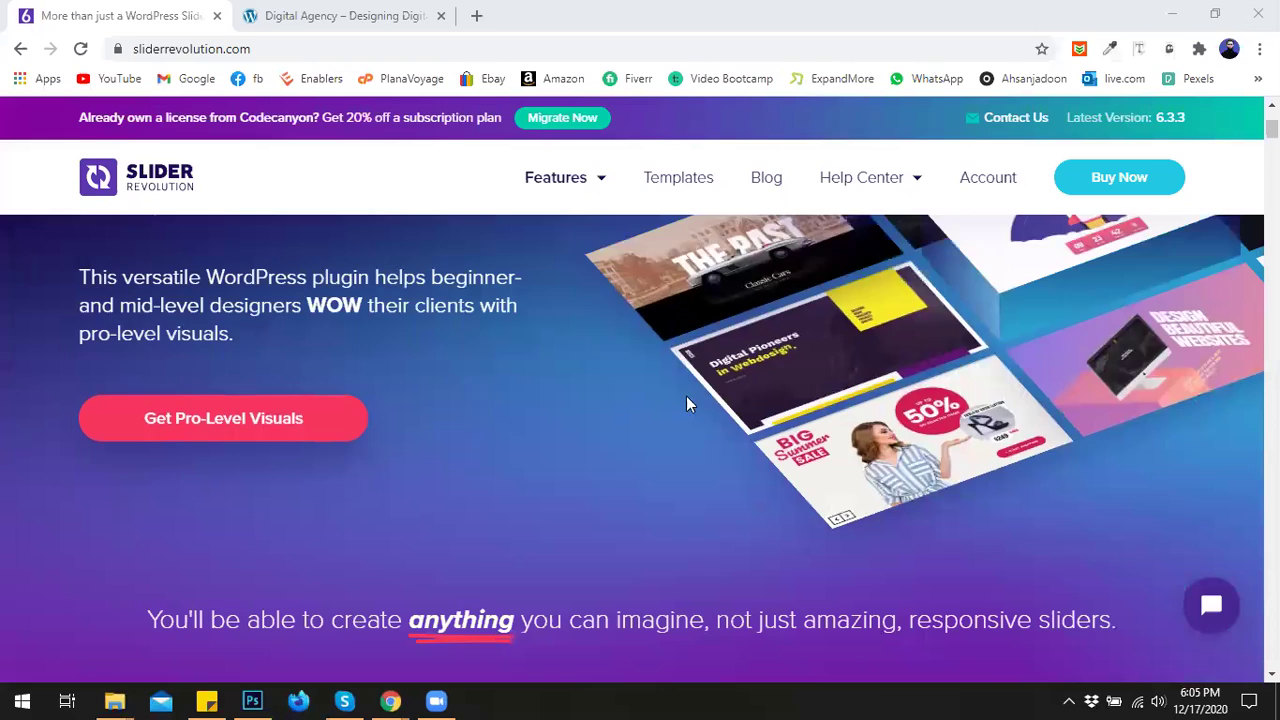
{"action": "scroll", "coordinate": [669, 404], "scroll_direction": "down", "scroll_amount": 10}
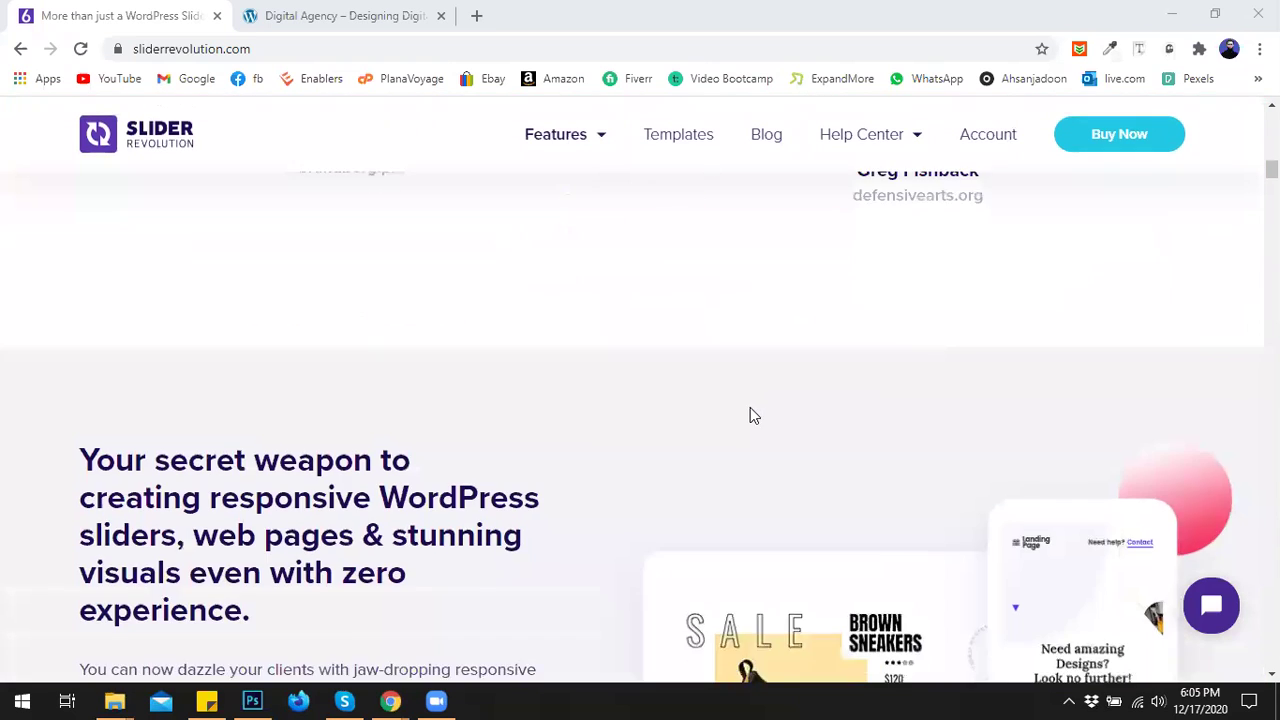
{"action": "scroll", "coordinate": [755, 414], "scroll_direction": "down", "scroll_amount": 2}
{"action": "scroll", "coordinate": [757, 411], "scroll_direction": "down", "scroll_amount": 7}
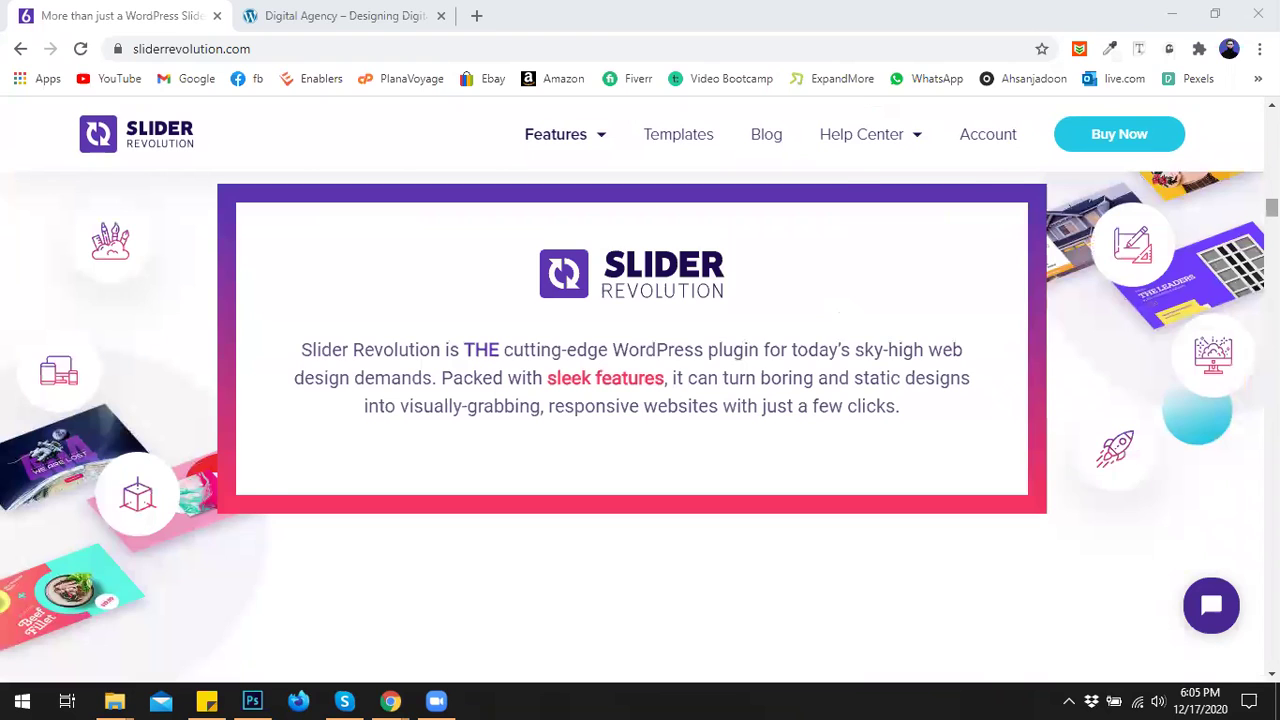
{"action": "scroll", "coordinate": [640, 420], "scroll_direction": "down", "scroll_amount": 5}
{"action": "scroll", "coordinate": [981, 390], "scroll_direction": "down", "scroll_amount": 5}
{"action": "scroll", "coordinate": [981, 396], "scroll_direction": "down", "scroll_amount": 5}
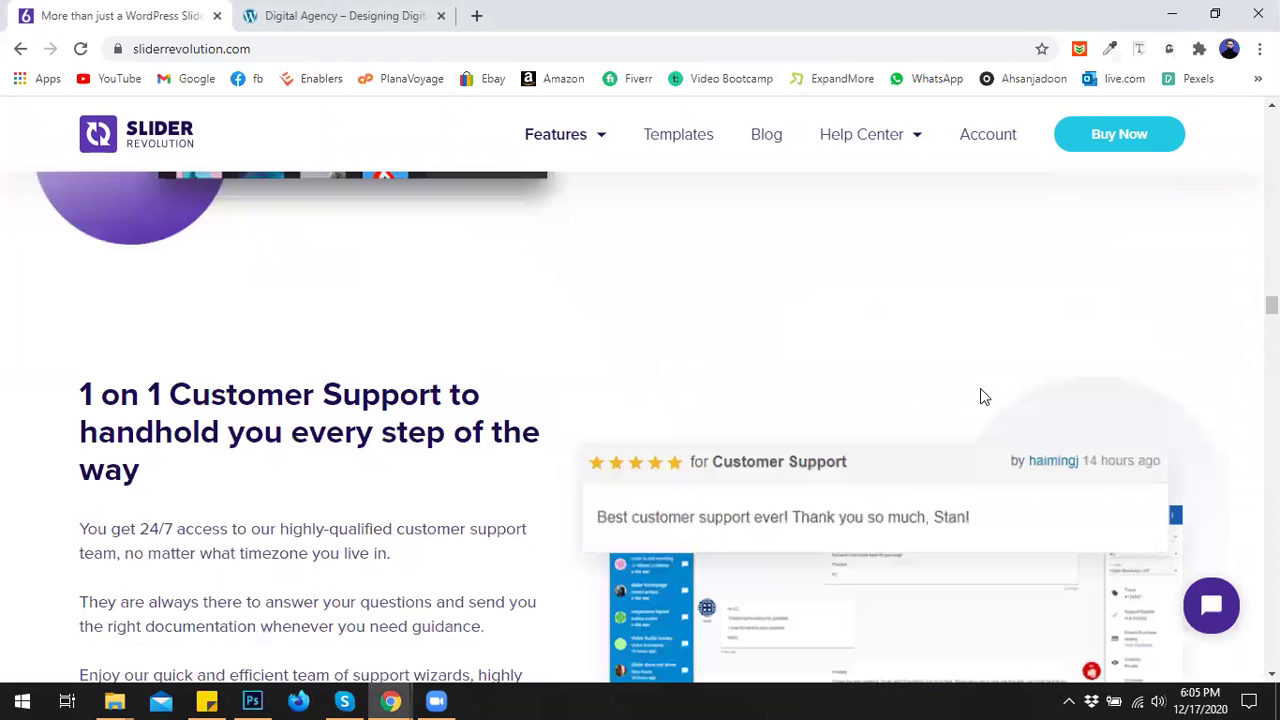
{"action": "scroll", "coordinate": [640, 420], "scroll_direction": "down", "scroll_amount": 5}
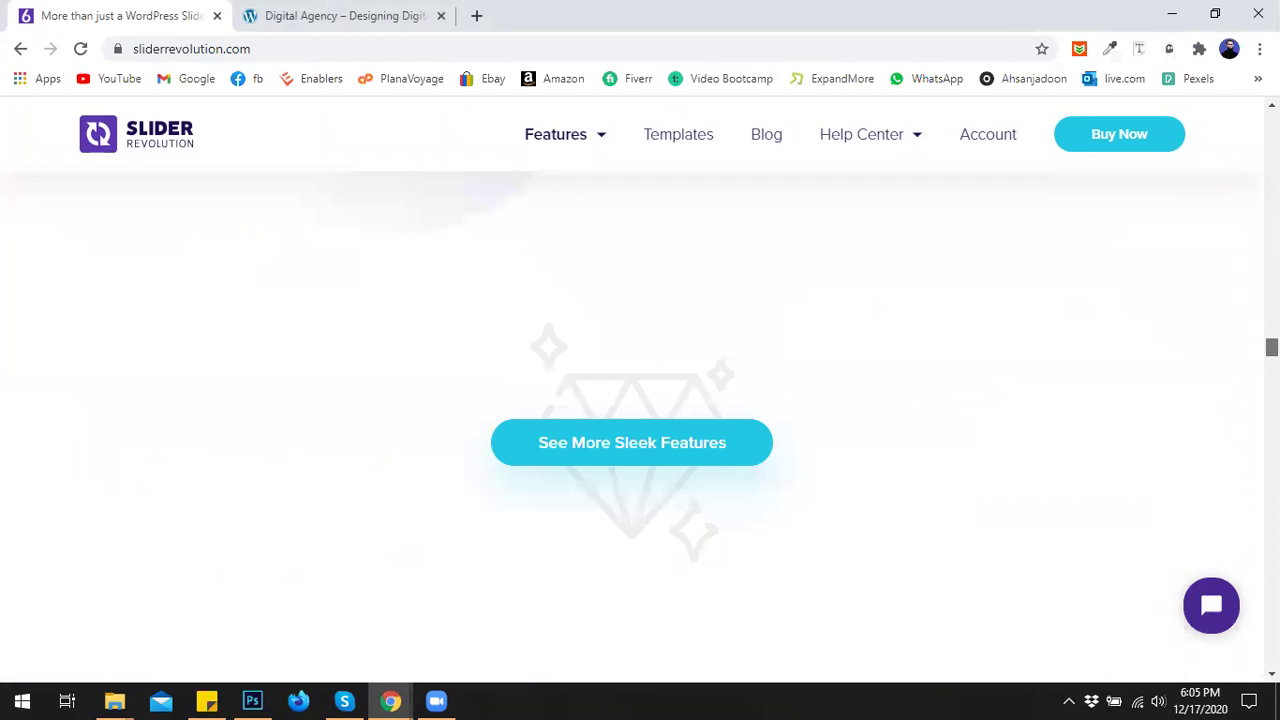
{"action": "scroll", "coordinate": [640, 420], "scroll_direction": "down", "scroll_amount": 5}
{"action": "scroll", "coordinate": [640, 420], "scroll_direction": "down", "scroll_amount": 5}
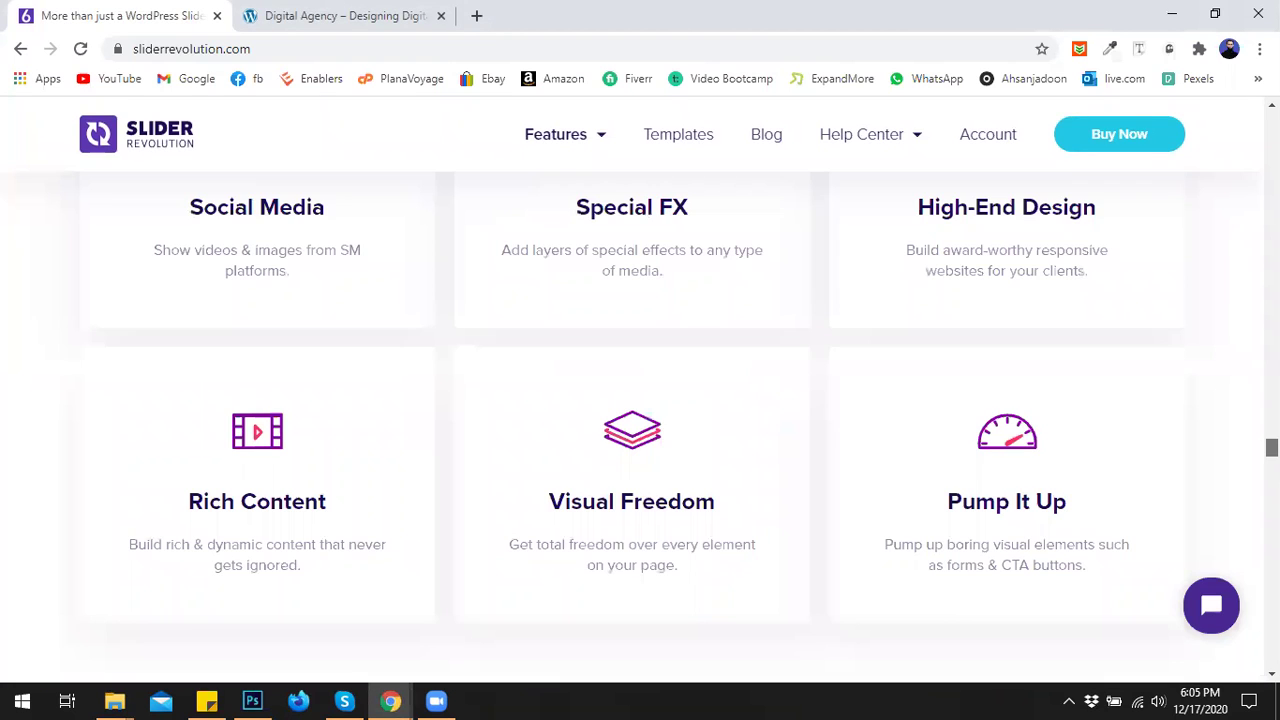
{"action": "scroll", "coordinate": [640, 420], "scroll_direction": "down", "scroll_amount": 5}
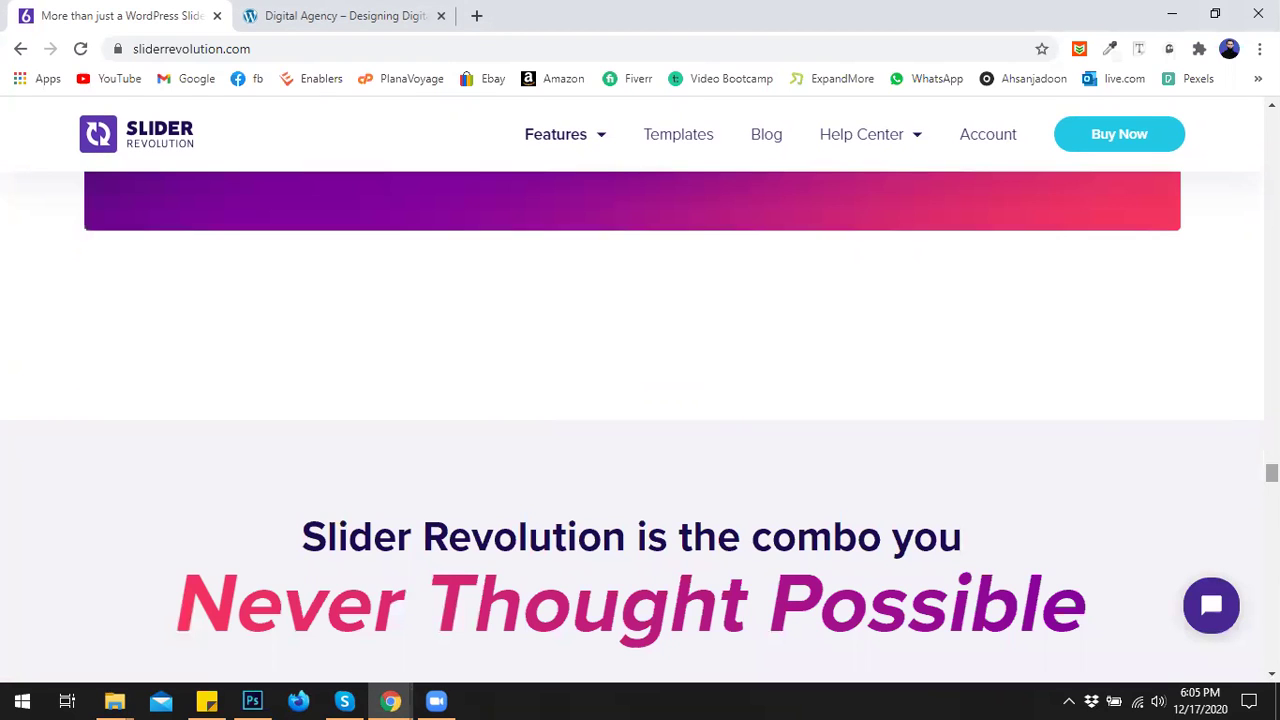
{"action": "scroll", "coordinate": [1100, 406], "scroll_direction": "up", "scroll_amount": 2}
{"action": "scroll", "coordinate": [997, 415], "scroll_direction": "up", "scroll_amount": 1}
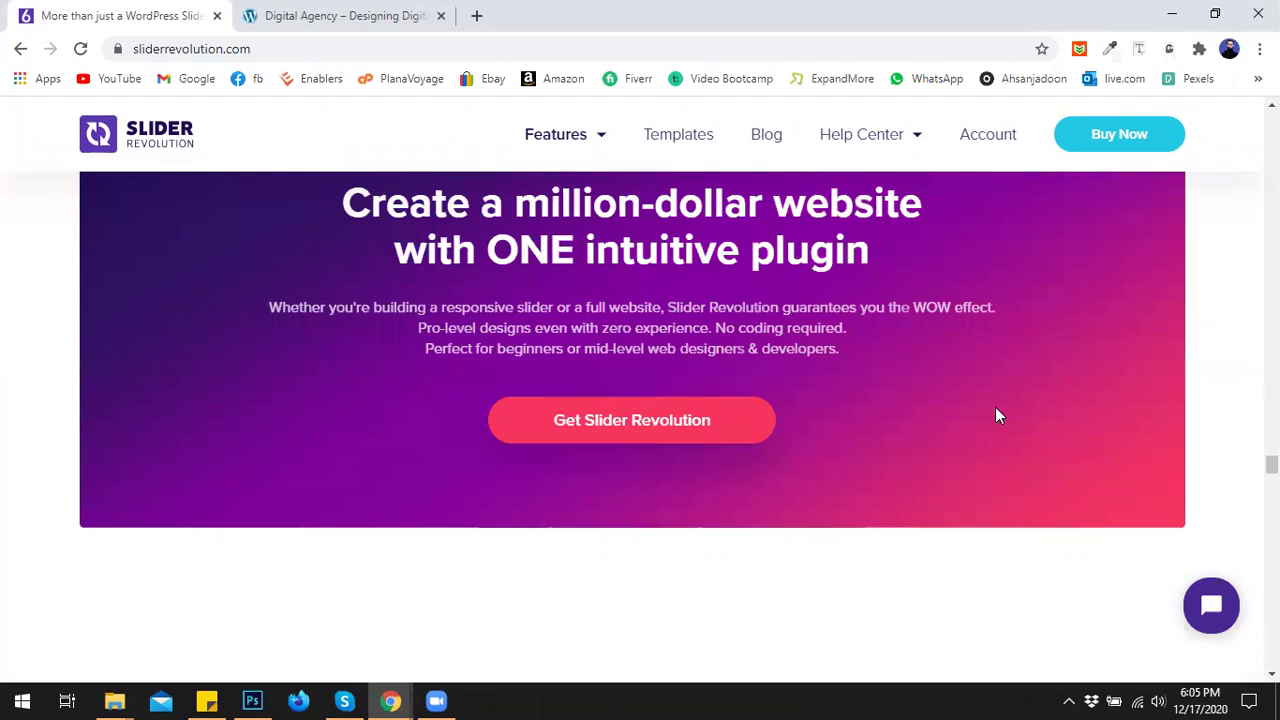
{"action": "scroll", "coordinate": [1014, 405], "scroll_direction": "down", "scroll_amount": 3}
{"action": "scroll", "coordinate": [983, 430], "scroll_direction": "down", "scroll_amount": 4}
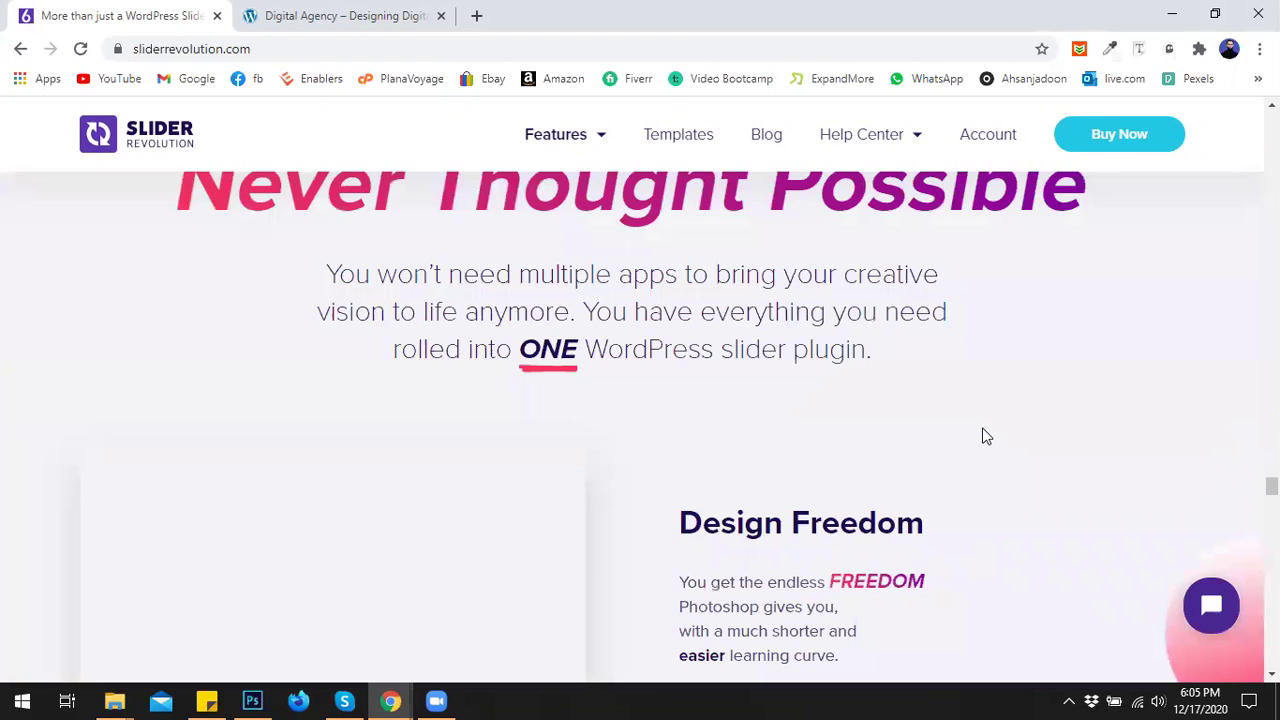
{"action": "scroll", "coordinate": [1105, 415], "scroll_direction": "down", "scroll_amount": 4}
{"action": "scroll", "coordinate": [640, 420], "scroll_direction": "down", "scroll_amount": 1}
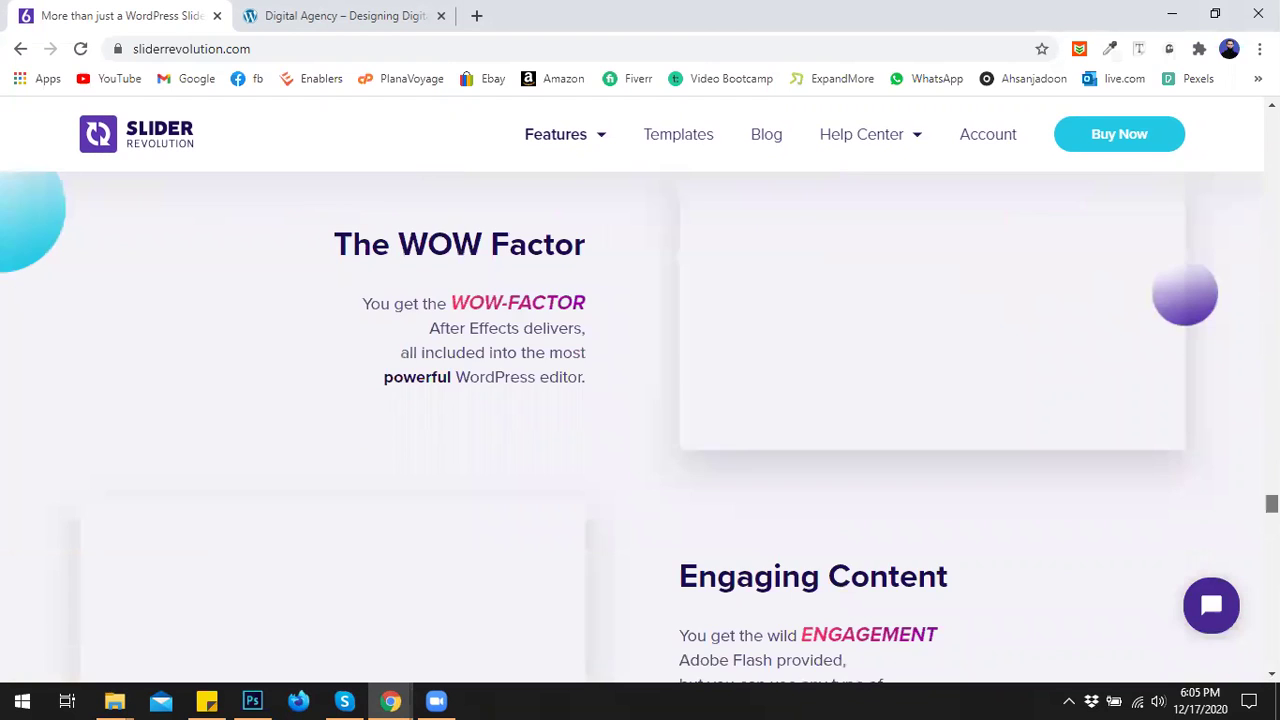
{"action": "left_click_drag", "start_coordinate": [1271, 504], "coordinate": [1271, 122]}
{"action": "scroll", "coordinate": [825, 281], "scroll_direction": "up", "scroll_amount": 1}
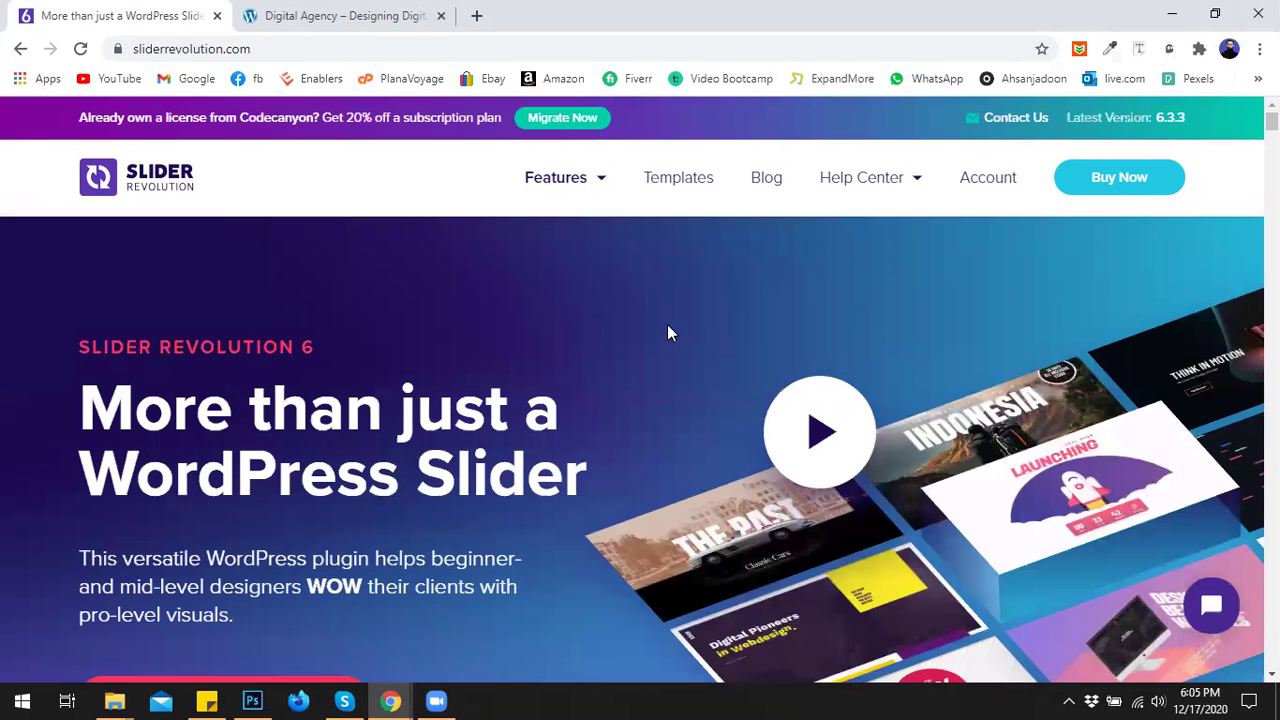
Close the Slider Revolution page and load the Digital Agency site's wp-admin login.
{"action": "left_click", "coordinate": [323, 8]}
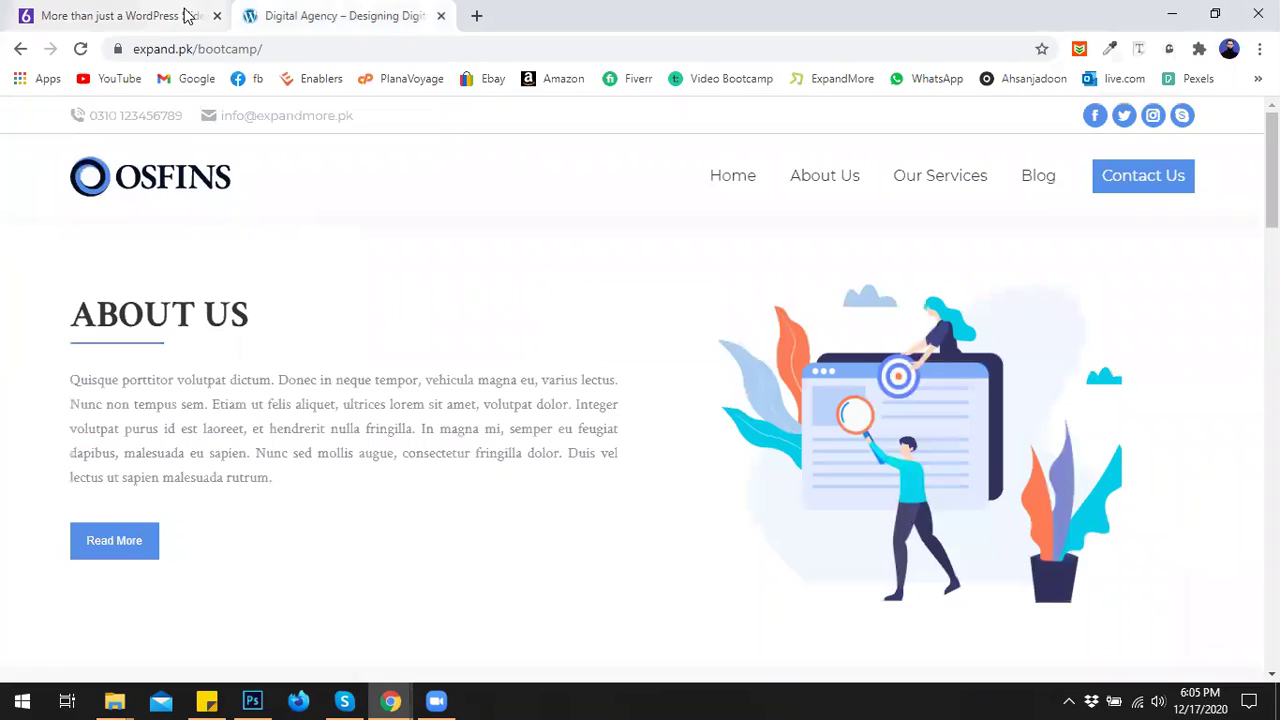
{"action": "left_click", "coordinate": [213, 16]}
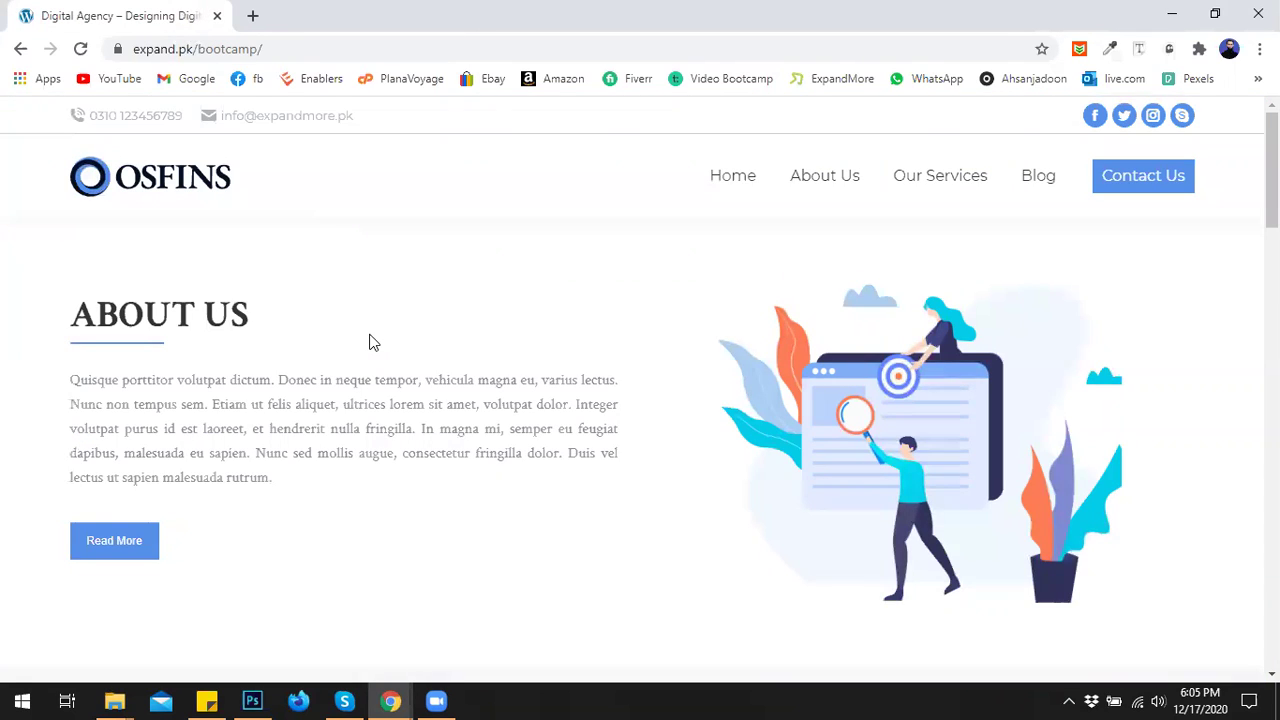
{"action": "left_click", "coordinate": [337, 47]}
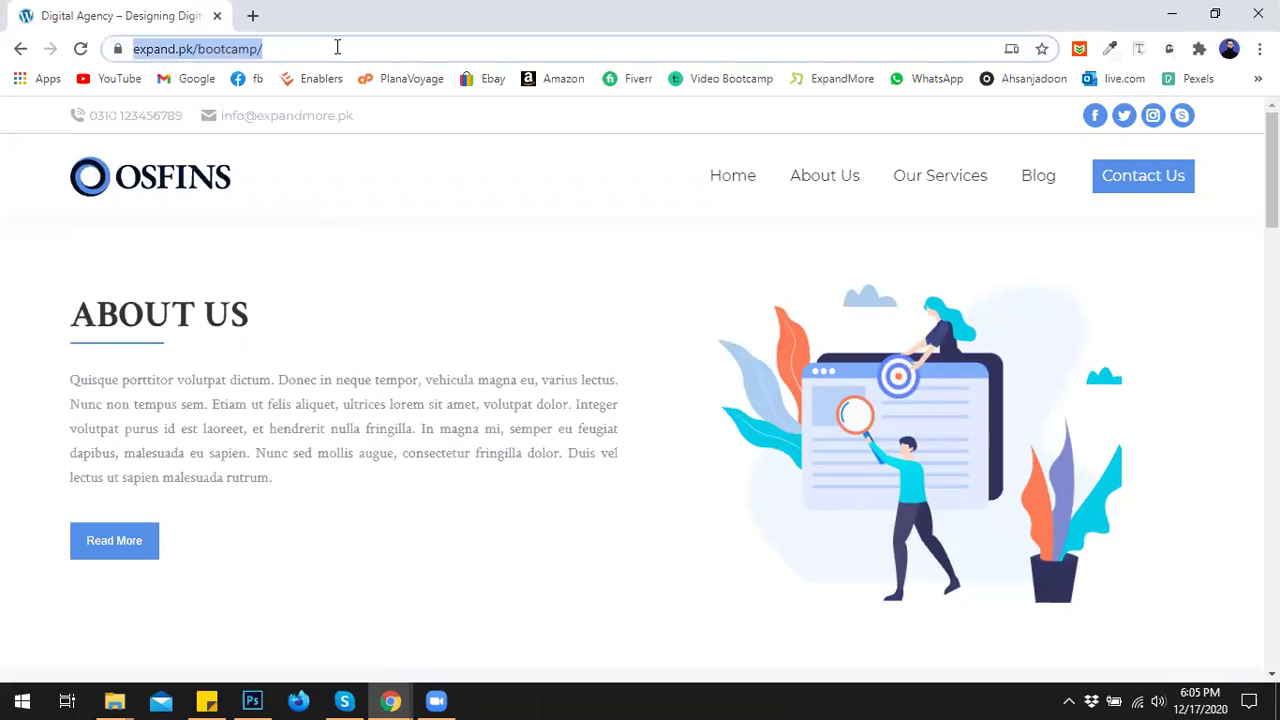
{"action": "left_click", "coordinate": [337, 47]}
{"action": "type", "text": "wp-"}
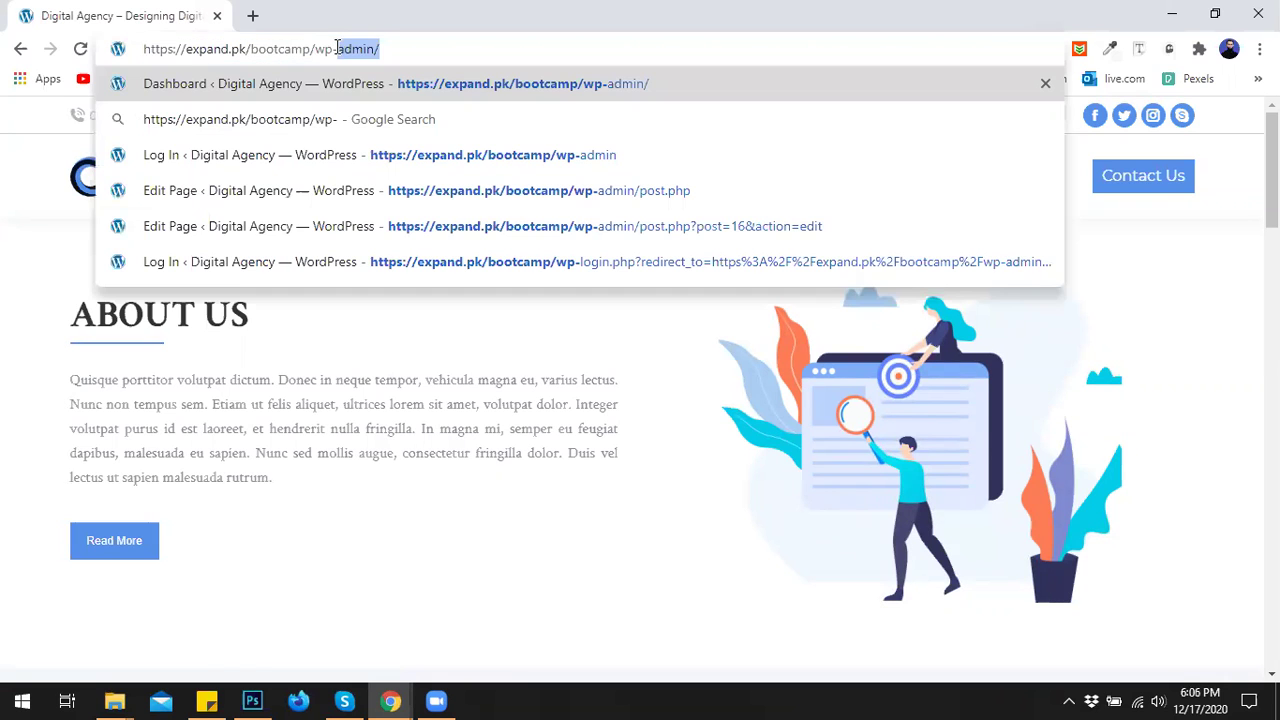
{"action": "type", "text": "admin"}
{"action": "key", "text": "Return"}
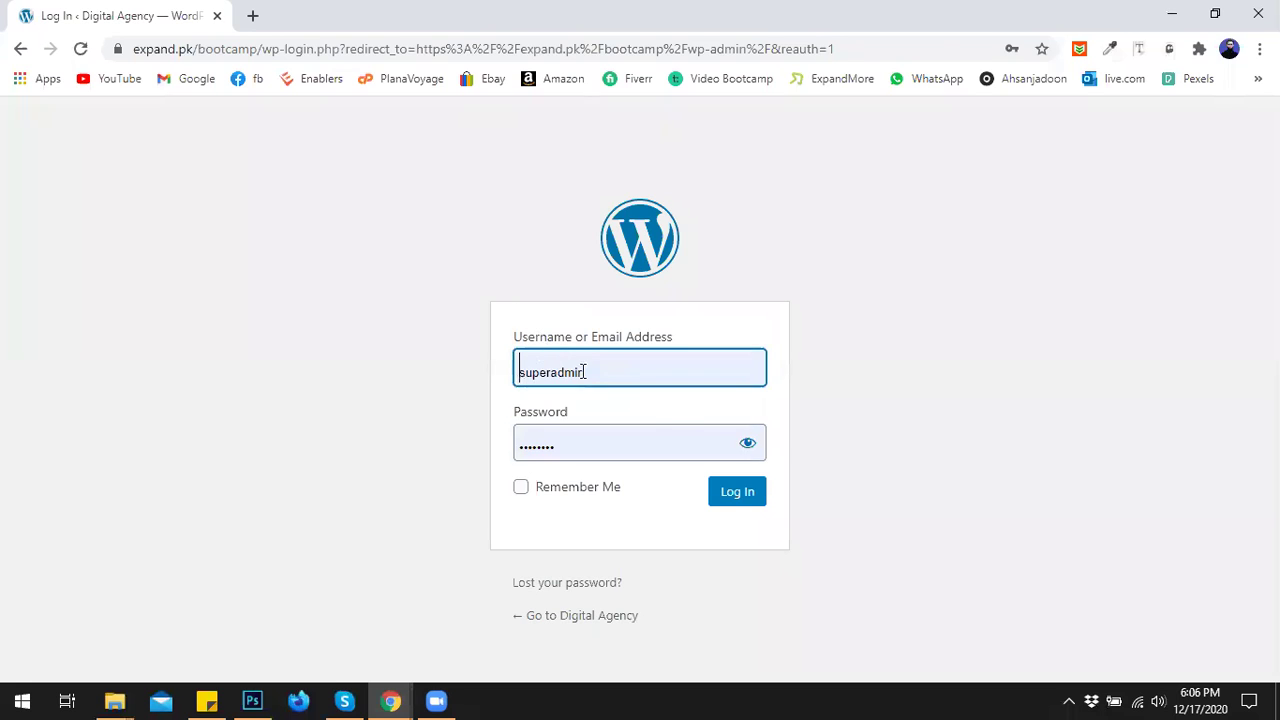
Log in with the admin username and password, and open a new blank tab.
{"action": "left_click_drag", "start_coordinate": [584, 372], "coordinate": [491, 378]}
{"action": "key", "text": "ctrl+a"}
{"action": "type", "text": "admin"}
{"action": "key", "text": "Tab"}
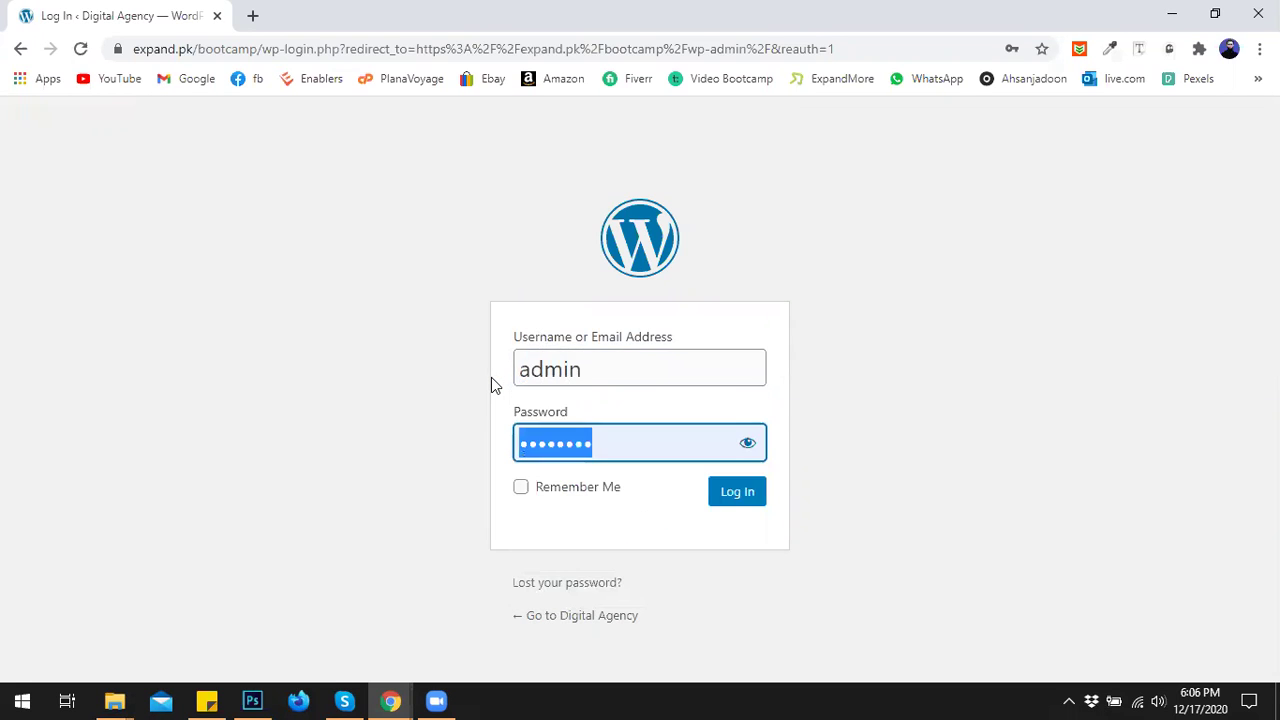
{"action": "type", "text": "admin••••••"}
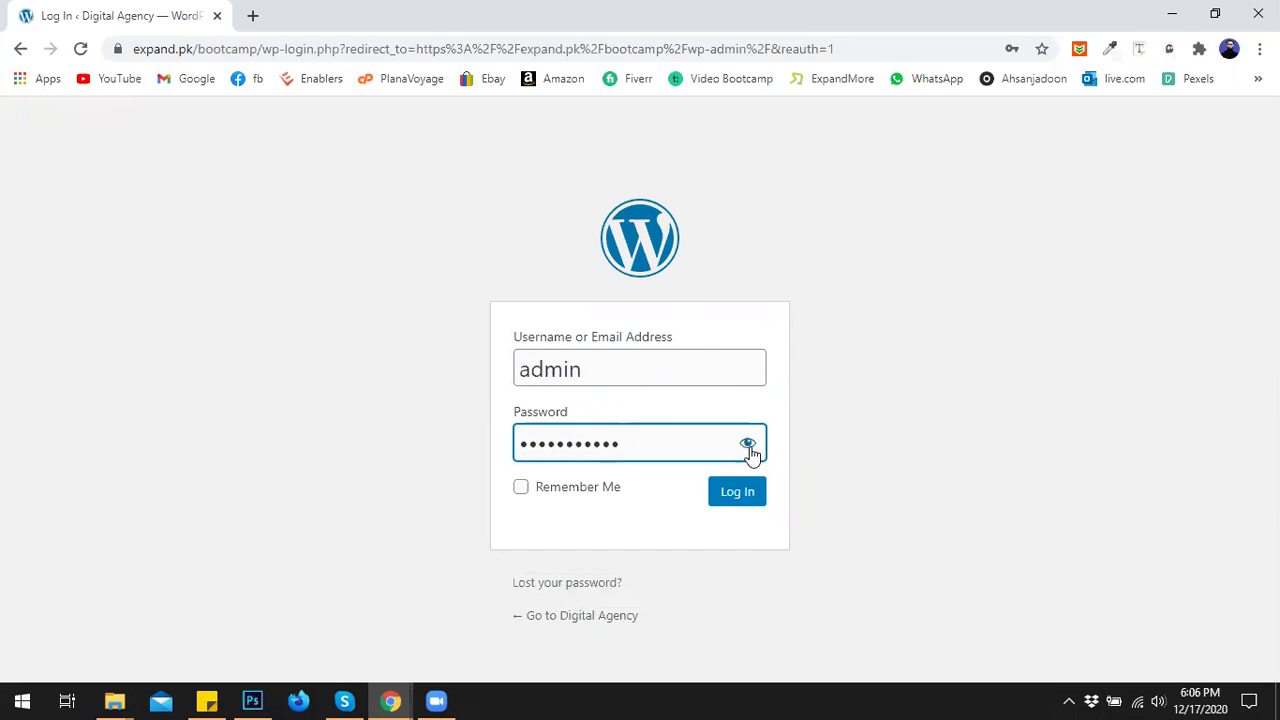
{"action": "left_click", "coordinate": [749, 446]}
{"action": "left_click", "coordinate": [735, 500]}
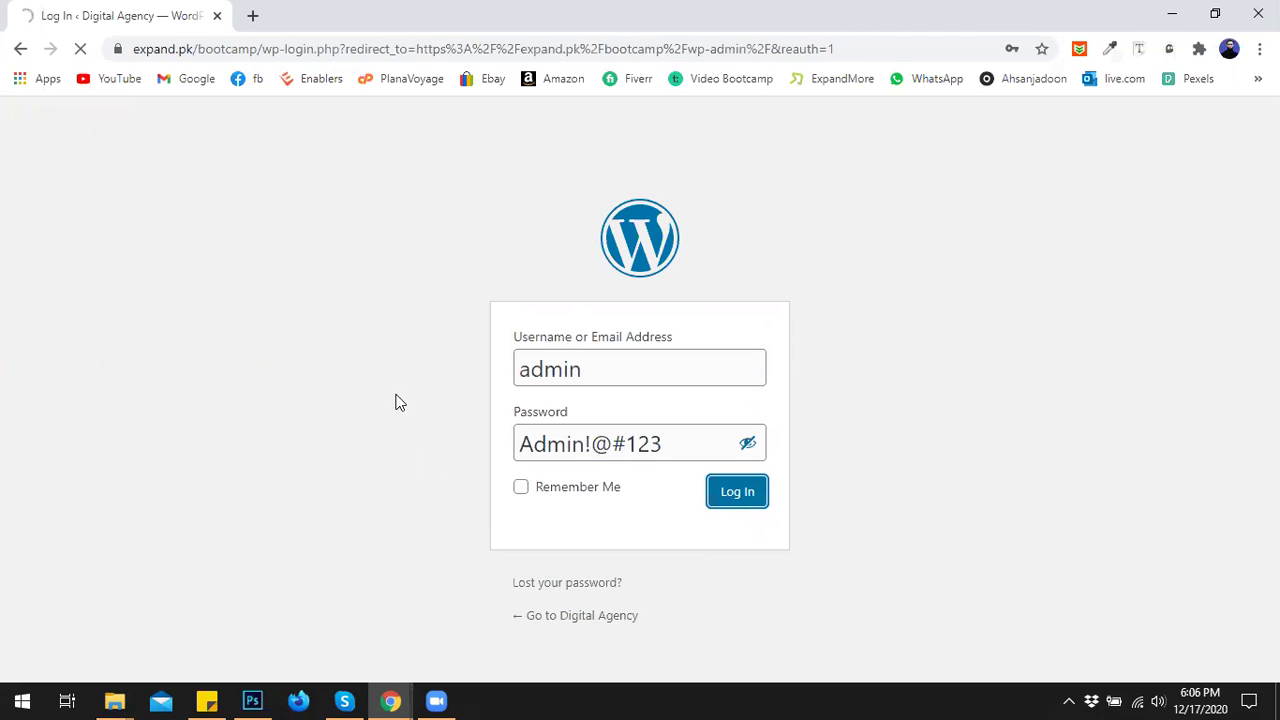
{"action": "left_click", "coordinate": [252, 15]}
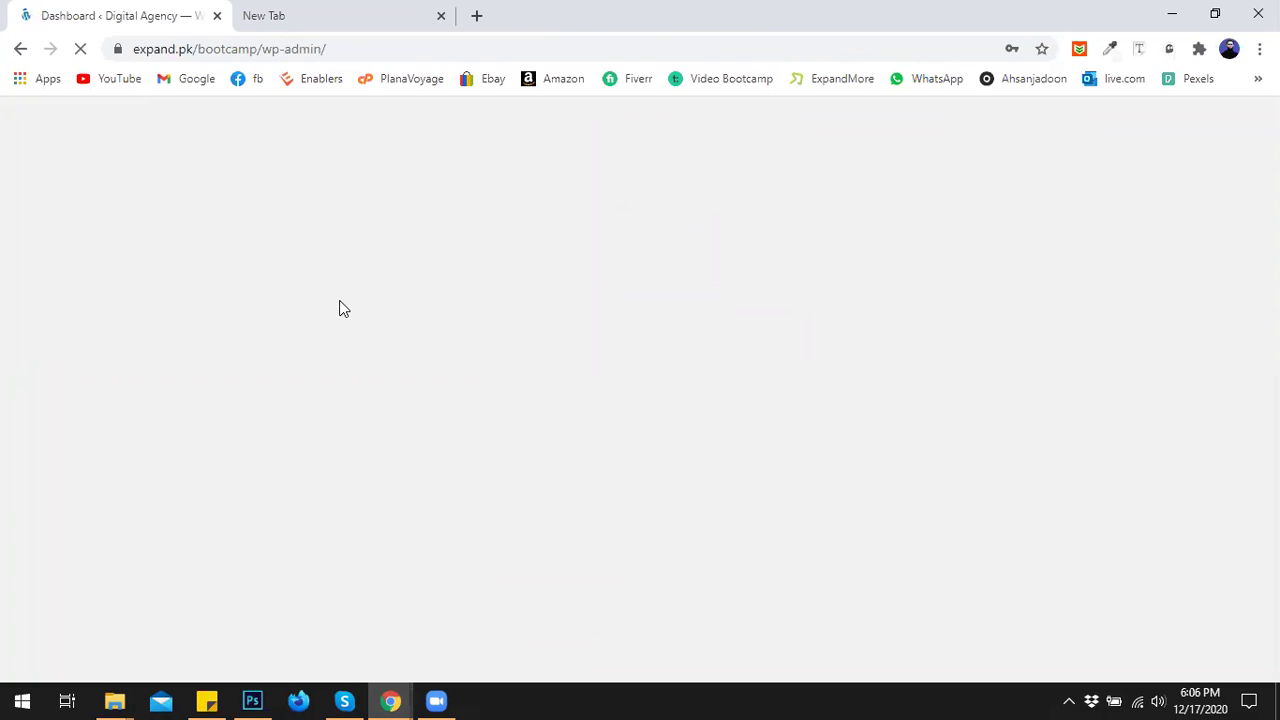
Look over the ThemeForest pages and the Seocify theme's full-screen demo preview.
{"action": "left_click", "coordinate": [258, 12]}
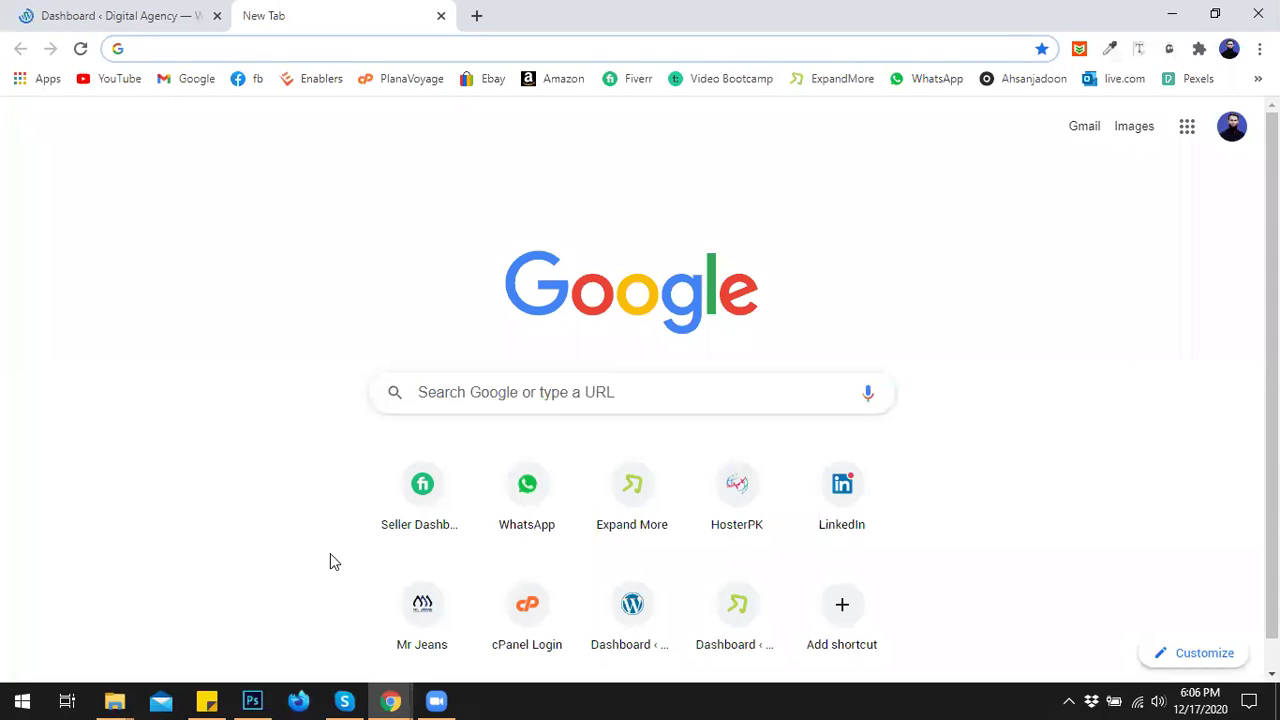
{"action": "mouse_move", "coordinate": [394, 700]}
{"action": "left_click", "coordinate": [281, 646]}
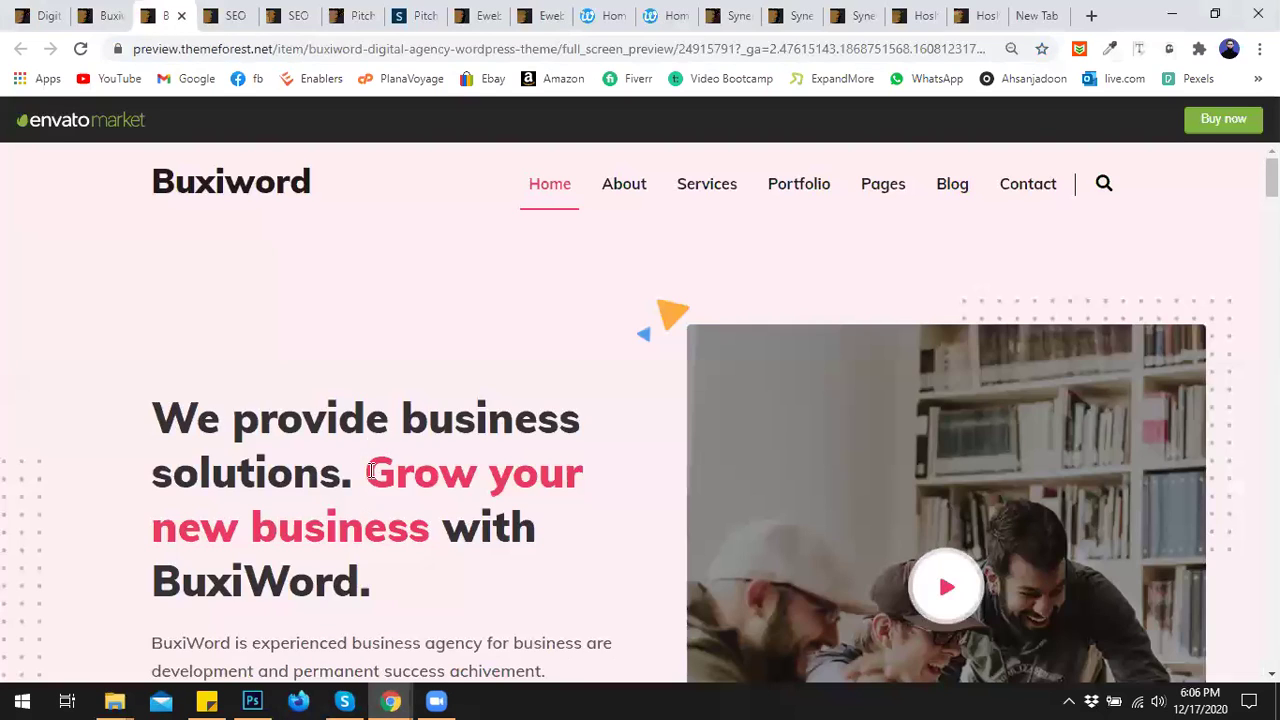
{"action": "left_click", "coordinate": [40, 15]}
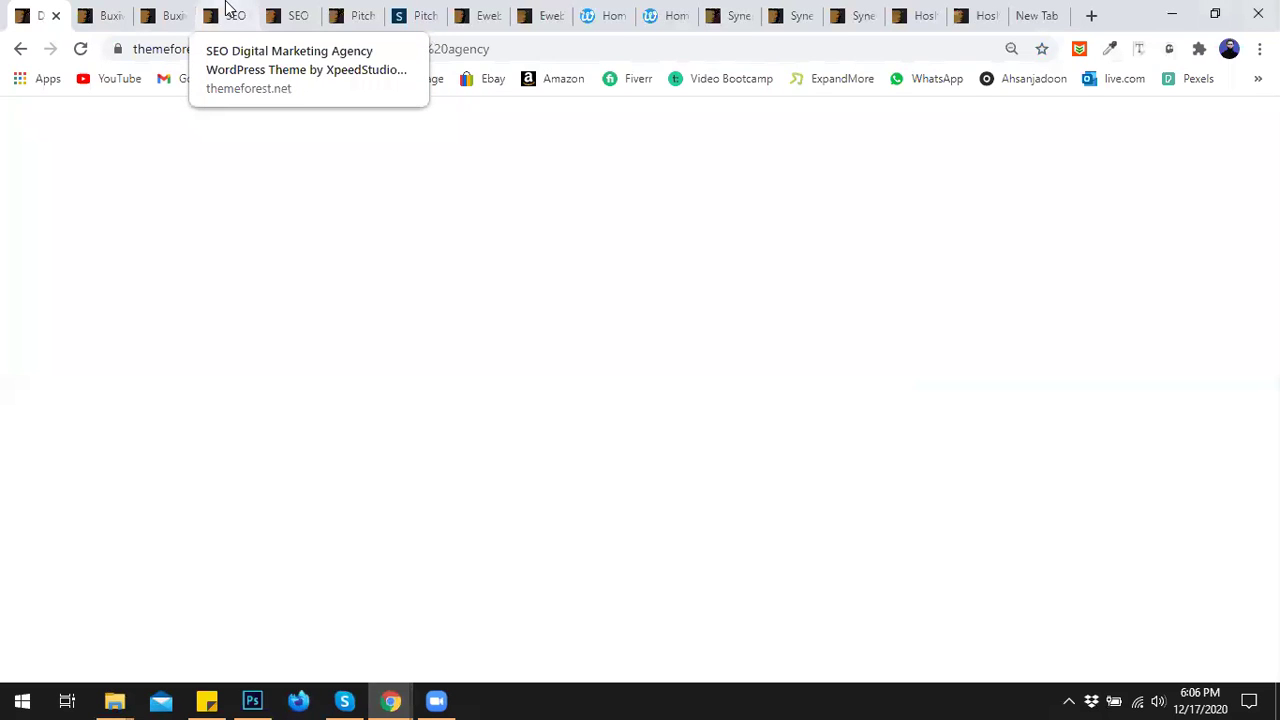
{"action": "left_click", "coordinate": [228, 8]}
{"action": "left_click", "coordinate": [287, 8]}
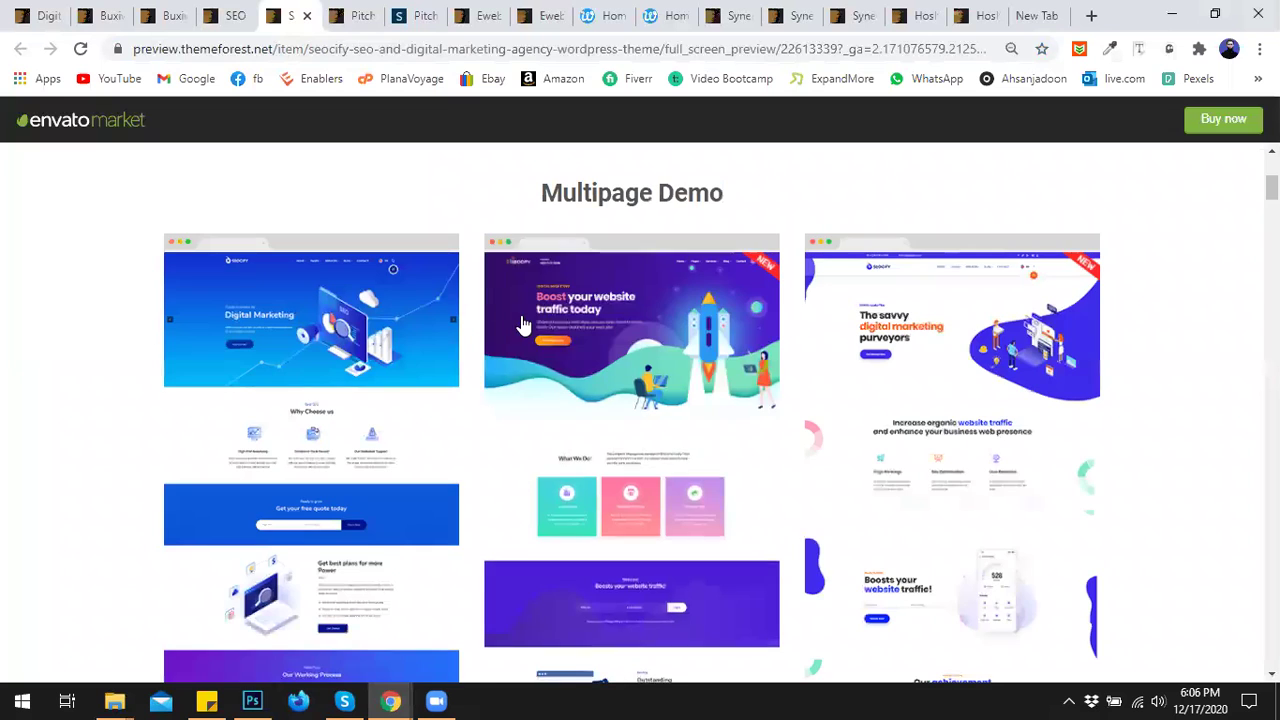
{"action": "left_click", "coordinate": [230, 15]}
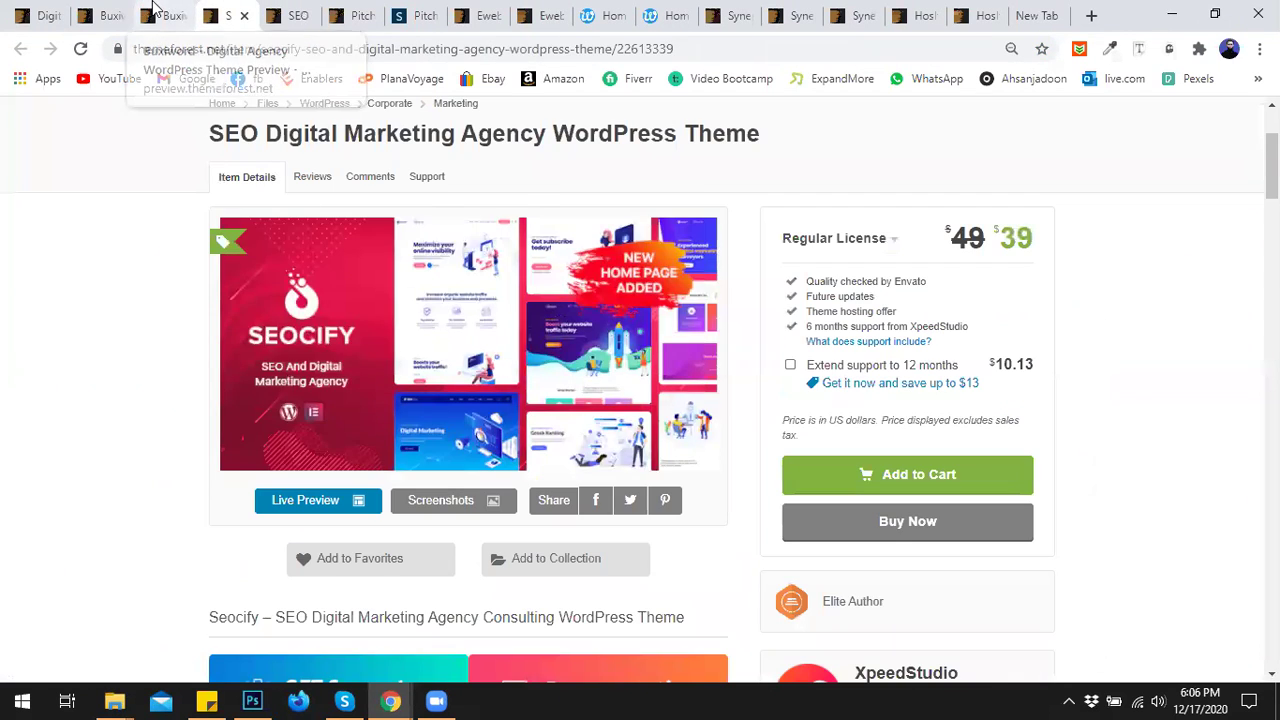
Scroll through the BuxiWord theme preview, then return to the WordPress Dashboard.
{"action": "left_click", "coordinate": [168, 10]}
{"action": "scroll", "coordinate": [500, 311], "scroll_direction": "down", "scroll_amount": 1}
{"action": "scroll", "coordinate": [510, 310], "scroll_direction": "down", "scroll_amount": 2}
{"action": "scroll", "coordinate": [510, 310], "scroll_direction": "up", "scroll_amount": 2}
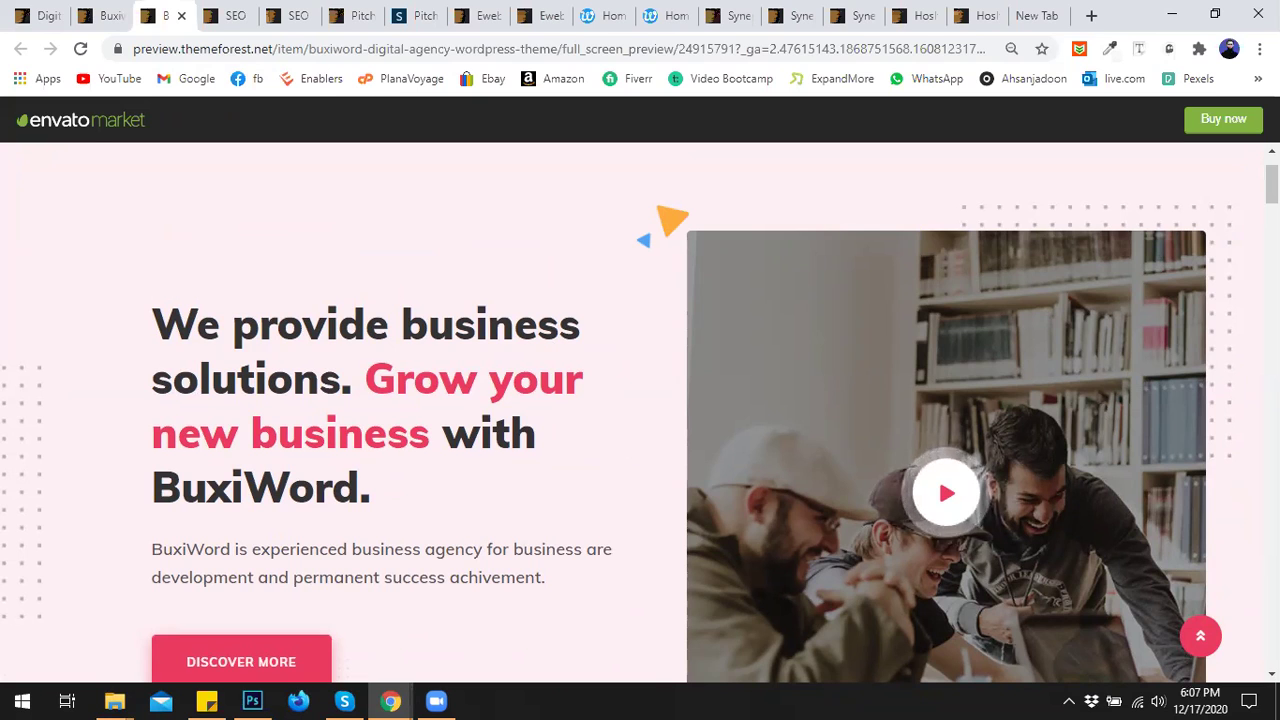
{"action": "scroll", "coordinate": [1045, 493], "scroll_direction": "down", "scroll_amount": 1}
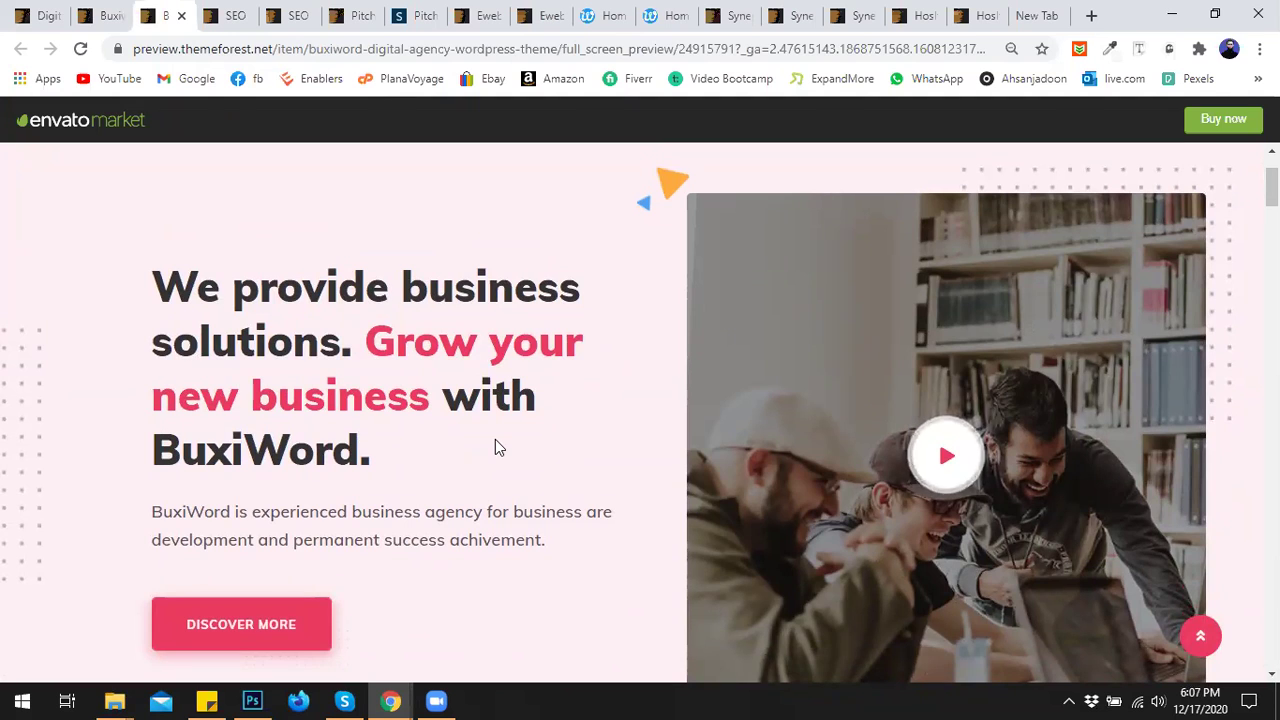
{"action": "scroll", "coordinate": [810, 443], "scroll_direction": "down", "scroll_amount": 2}
{"action": "scroll", "coordinate": [810, 437], "scroll_direction": "up", "scroll_amount": 2}
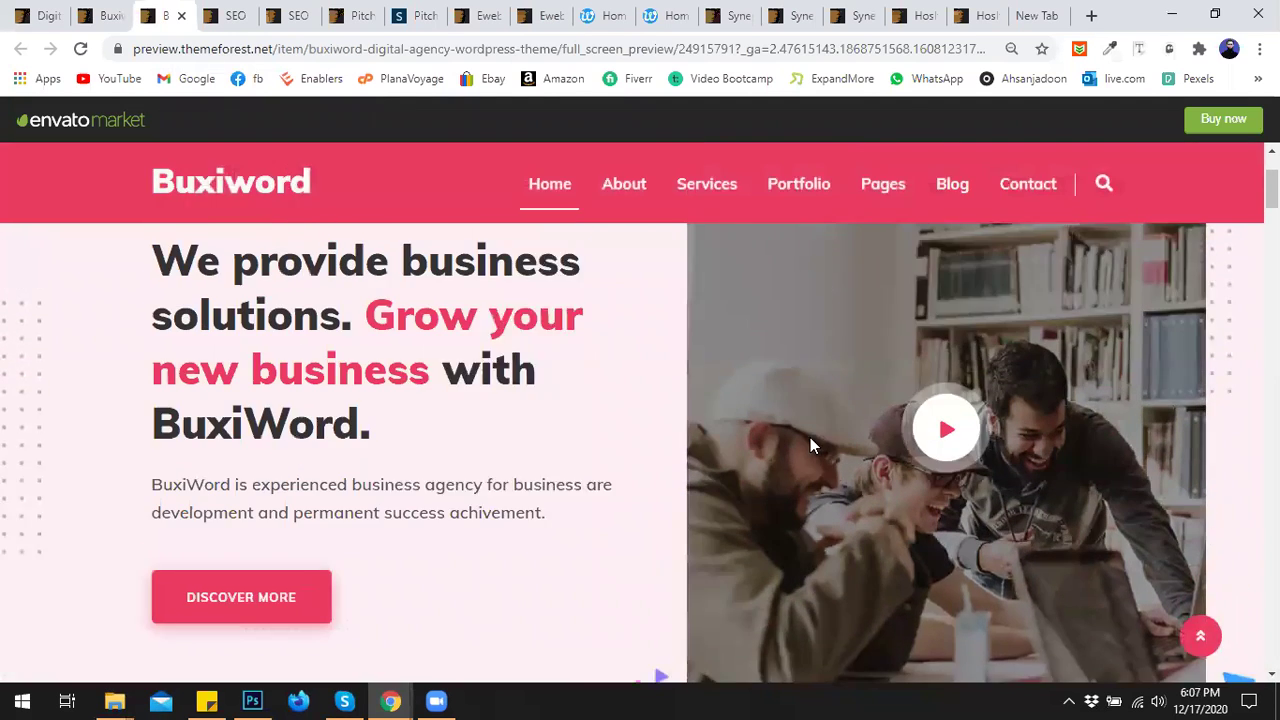
{"action": "scroll", "coordinate": [821, 420], "scroll_direction": "down", "scroll_amount": 2}
{"action": "scroll", "coordinate": [600, 419], "scroll_direction": "up", "scroll_amount": 2}
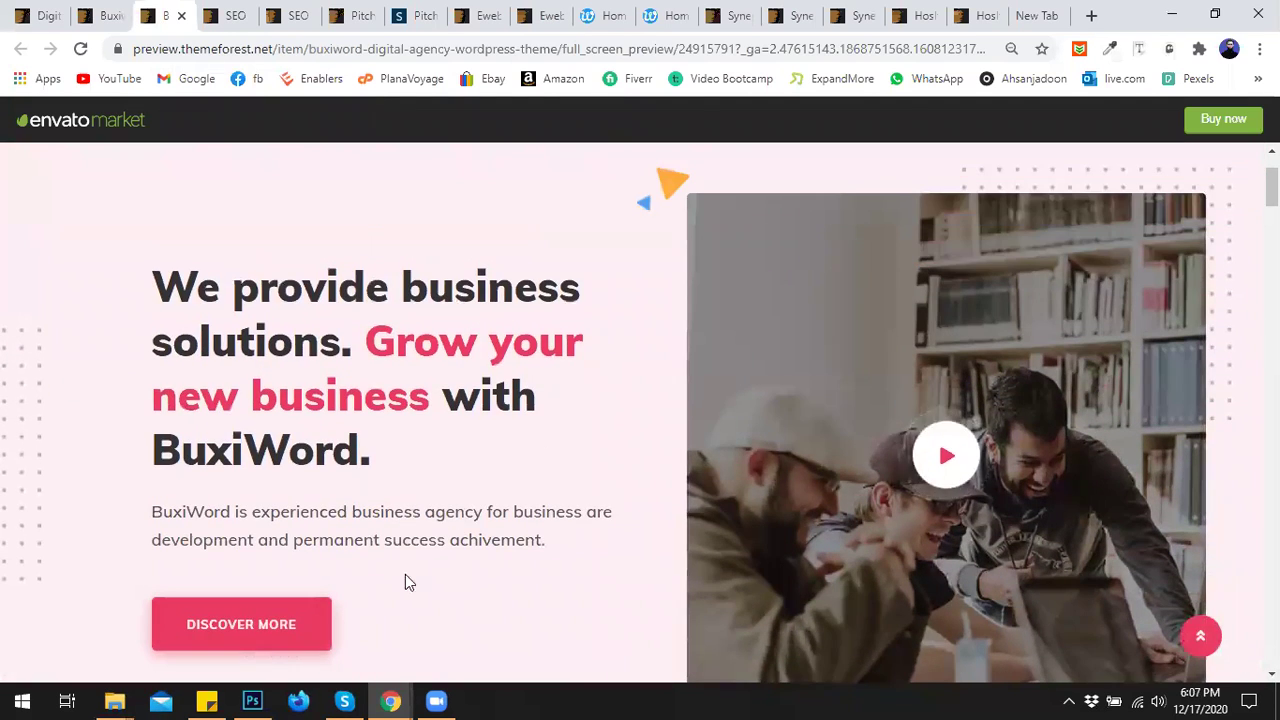
{"action": "mouse_move", "coordinate": [383, 697]}
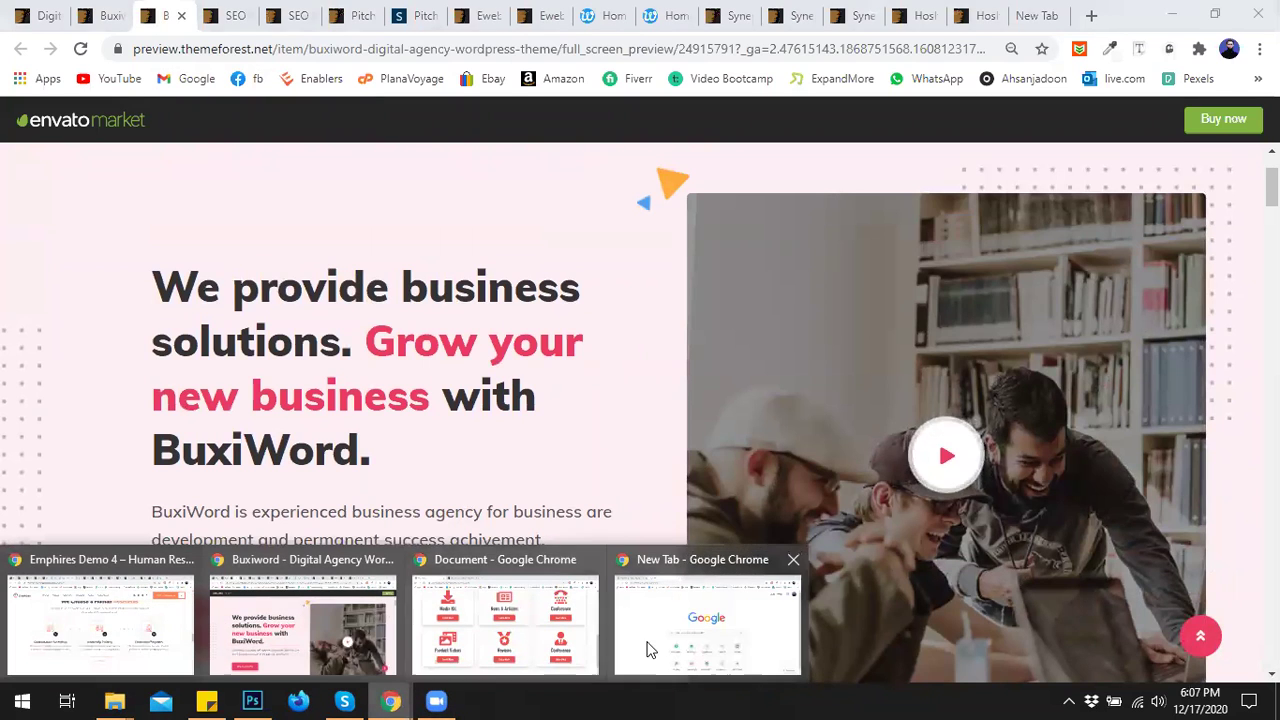
{"action": "left_click", "coordinate": [645, 645]}
{"action": "left_click", "coordinate": [119, 14]}
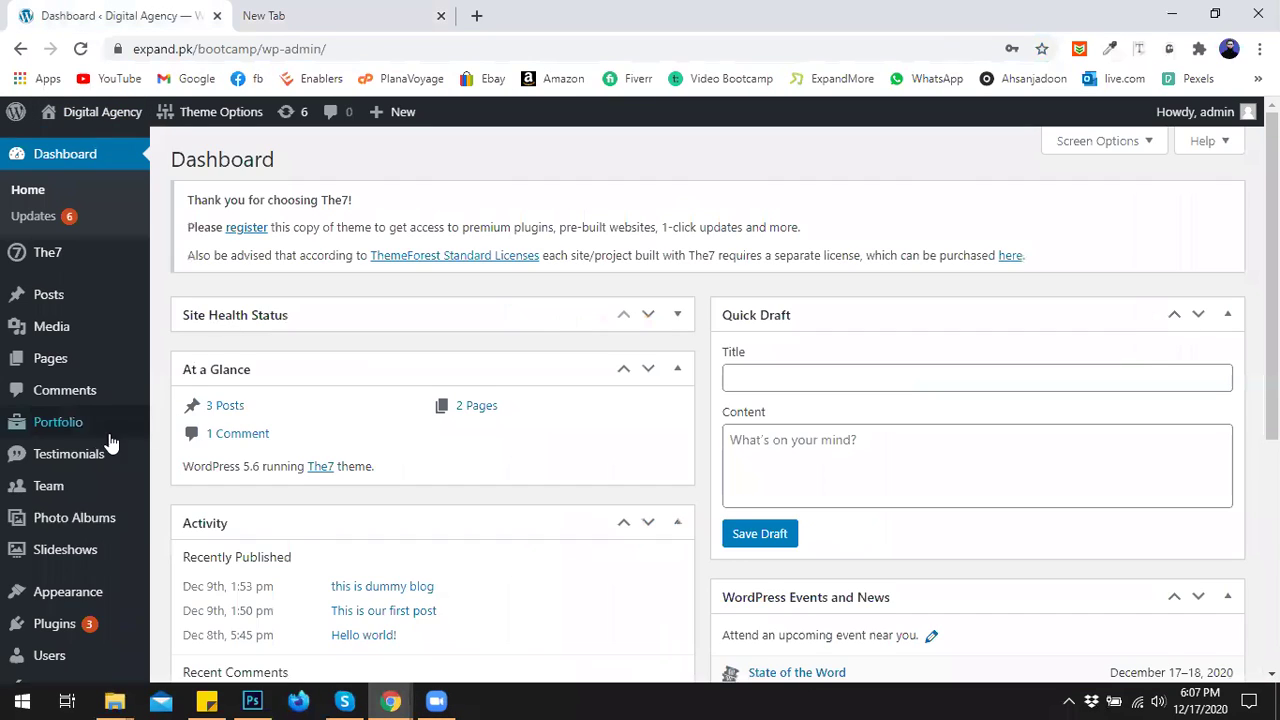
Activate The7 Slider Revolution from Installed Plugins using the Activate bulk action.
{"action": "scroll", "coordinate": [94, 440], "scroll_direction": "down", "scroll_amount": 2}
{"action": "scroll", "coordinate": [60, 440], "scroll_direction": "down", "scroll_amount": 1}
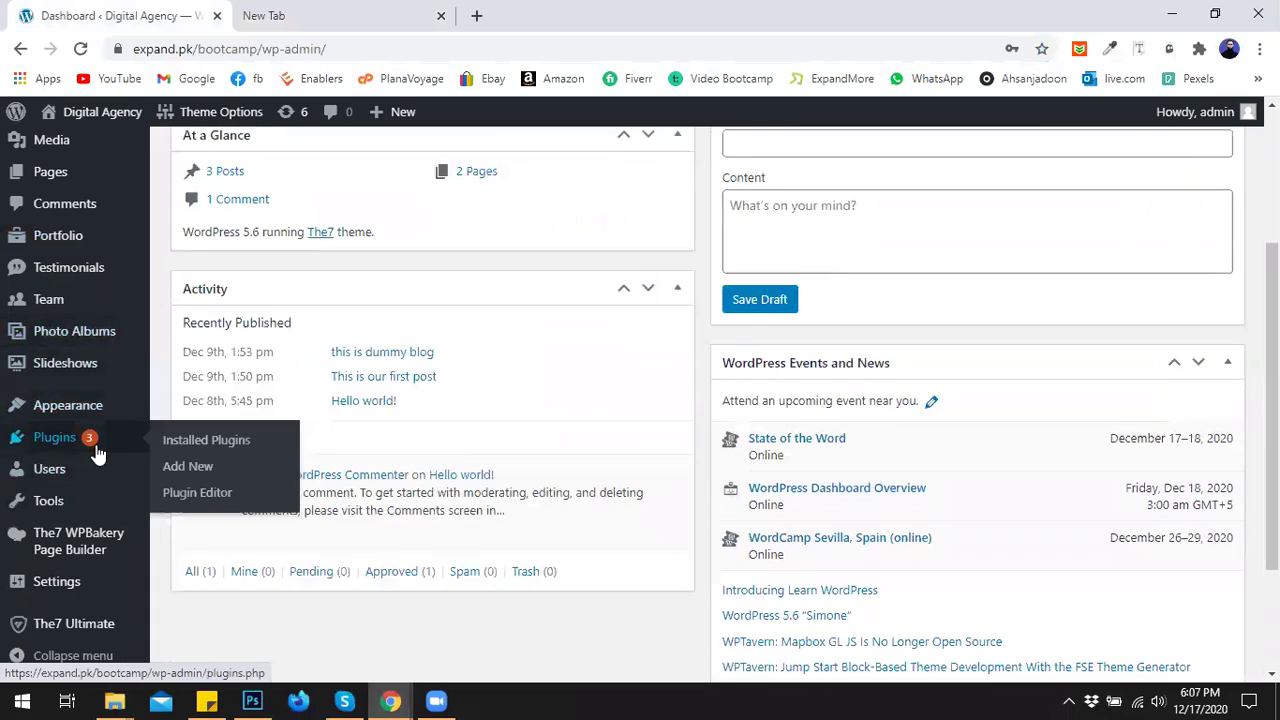
{"action": "left_click", "coordinate": [175, 440]}
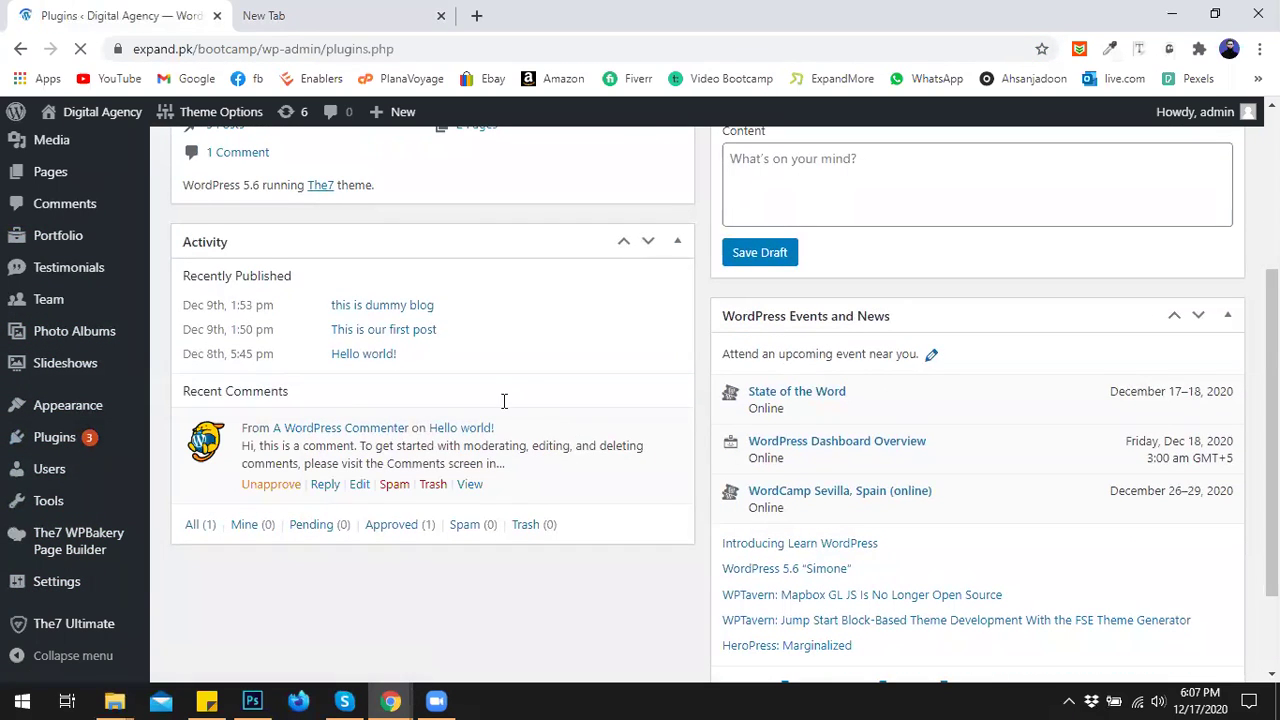
{"action": "scroll", "coordinate": [525, 381], "scroll_direction": "down", "scroll_amount": 6}
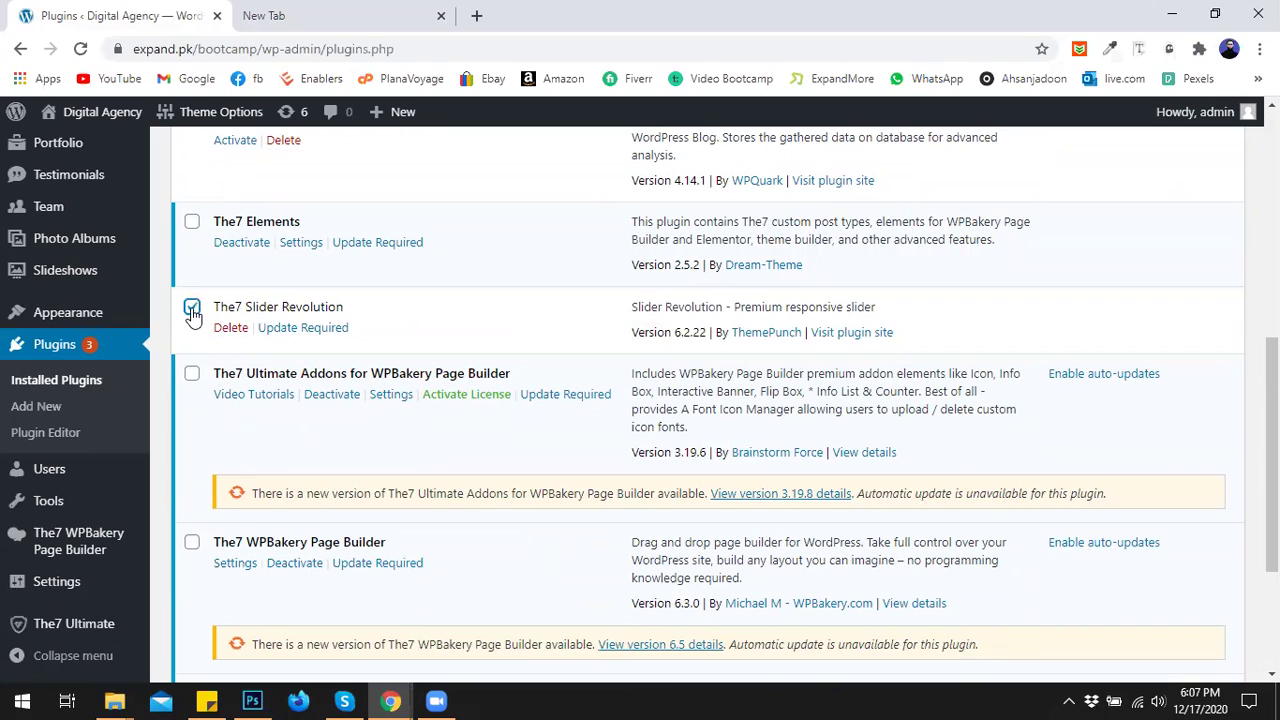
{"action": "scroll", "coordinate": [300, 376], "scroll_direction": "down", "scroll_amount": 3}
{"action": "scroll", "coordinate": [308, 380], "scroll_direction": "up", "scroll_amount": 2}
{"action": "scroll", "coordinate": [270, 370], "scroll_direction": "down", "scroll_amount": 3}
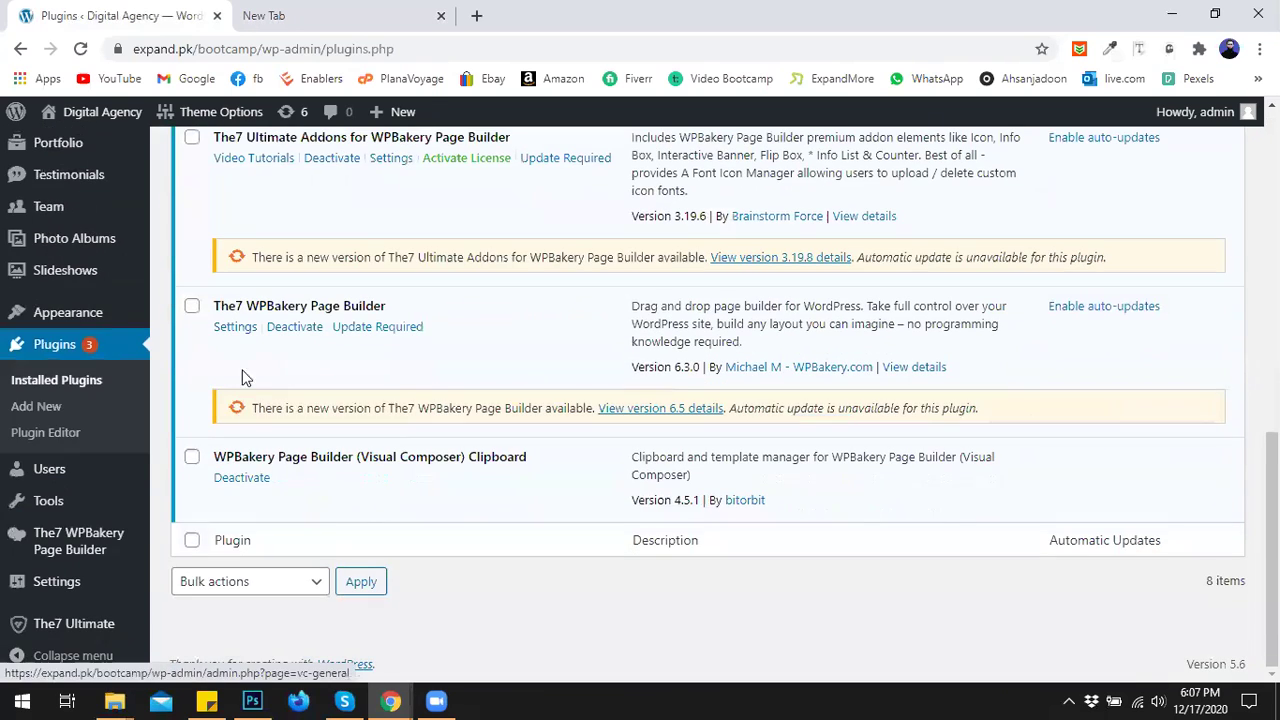
{"action": "left_click", "coordinate": [255, 581]}
{"action": "left_click", "coordinate": [215, 465]}
{"action": "left_click", "coordinate": [362, 581]}
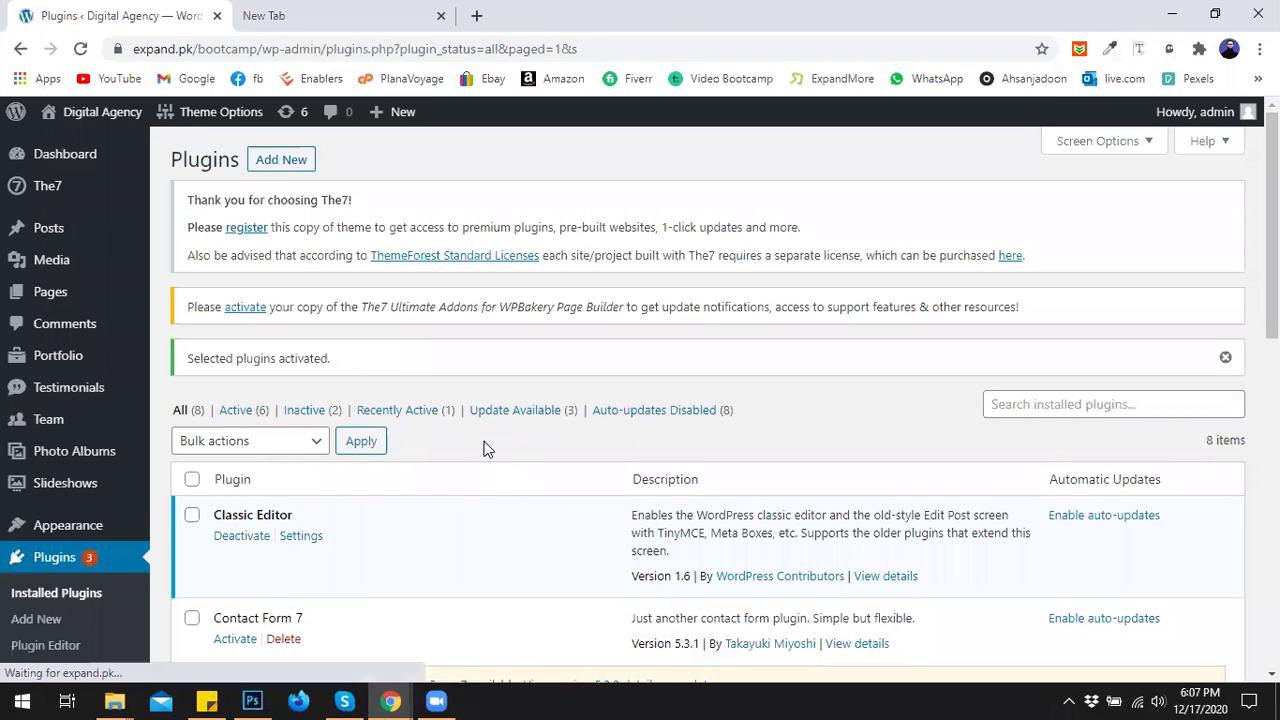
Return to the Dashboard and open Slider Revolution from the admin menu.
{"action": "scroll", "coordinate": [497, 449], "scroll_direction": "down", "scroll_amount": 3}
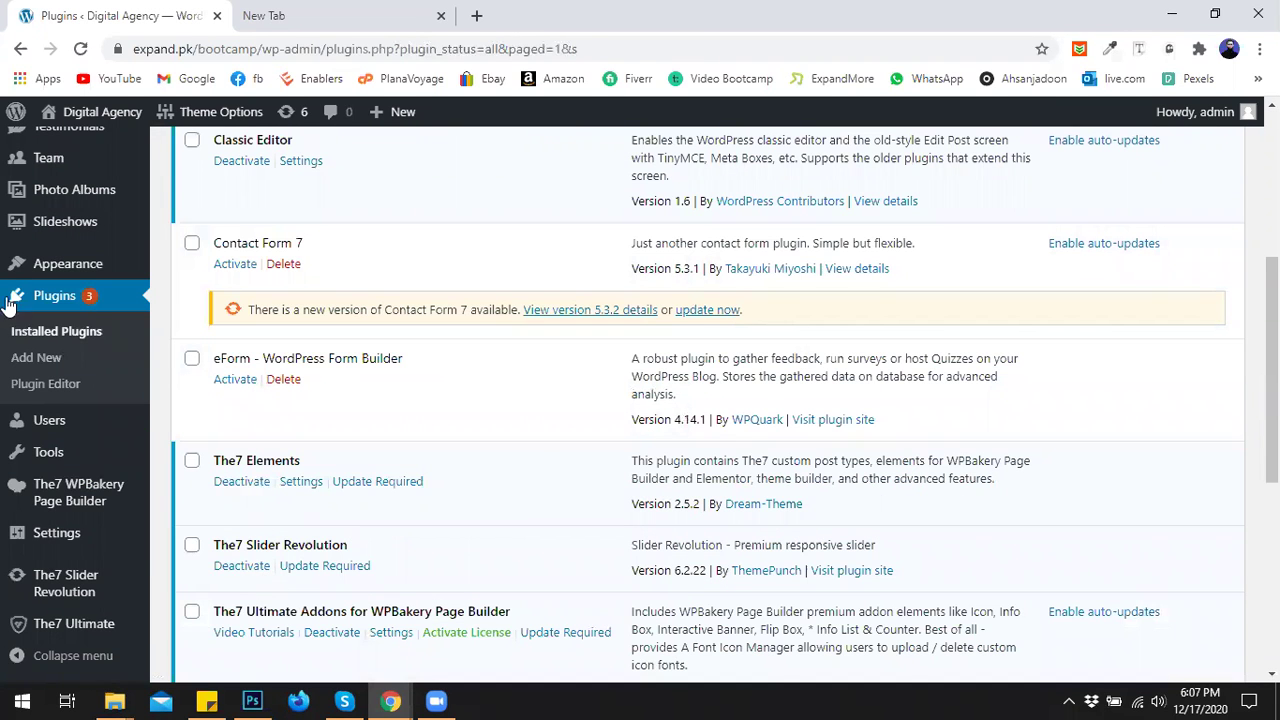
{"action": "scroll", "coordinate": [20, 245], "scroll_direction": "up", "scroll_amount": 2}
{"action": "scroll", "coordinate": [20, 245], "scroll_direction": "up", "scroll_amount": 1}
{"action": "mouse_move", "coordinate": [78, 158]}
{"action": "left_click", "coordinate": [190, 162]}
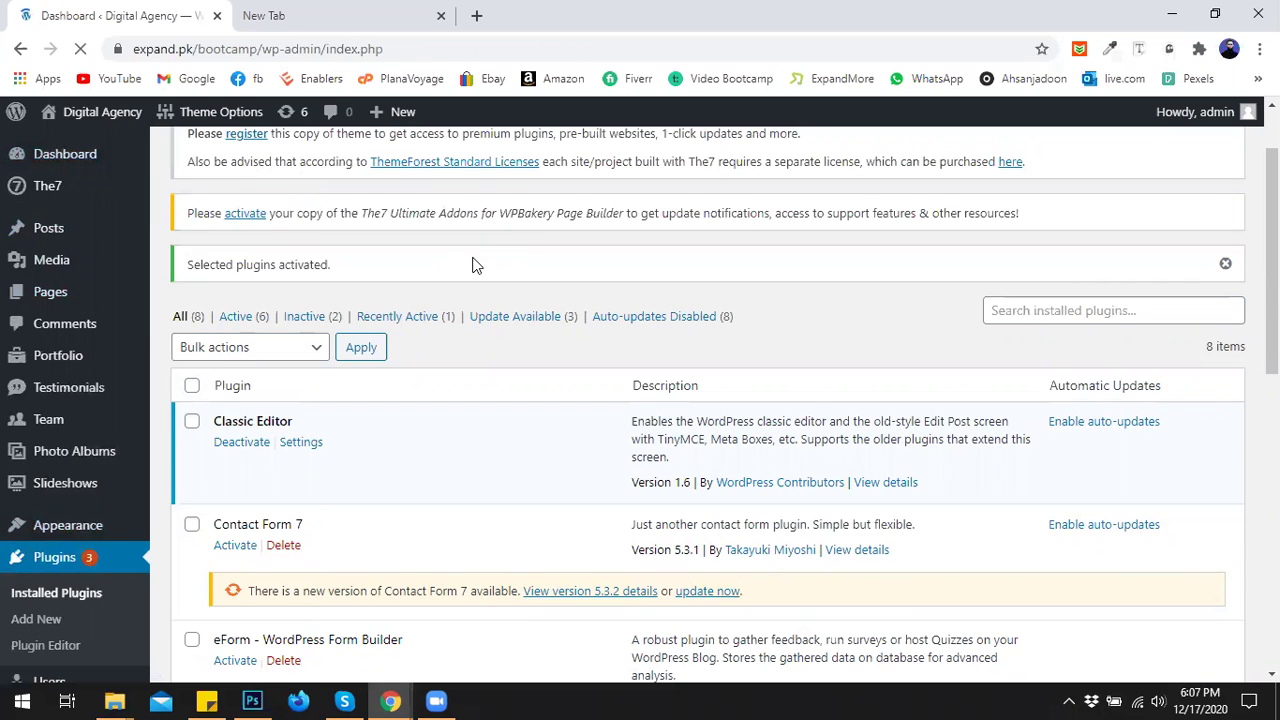
{"action": "scroll", "coordinate": [309, 366], "scroll_direction": "down", "scroll_amount": 4}
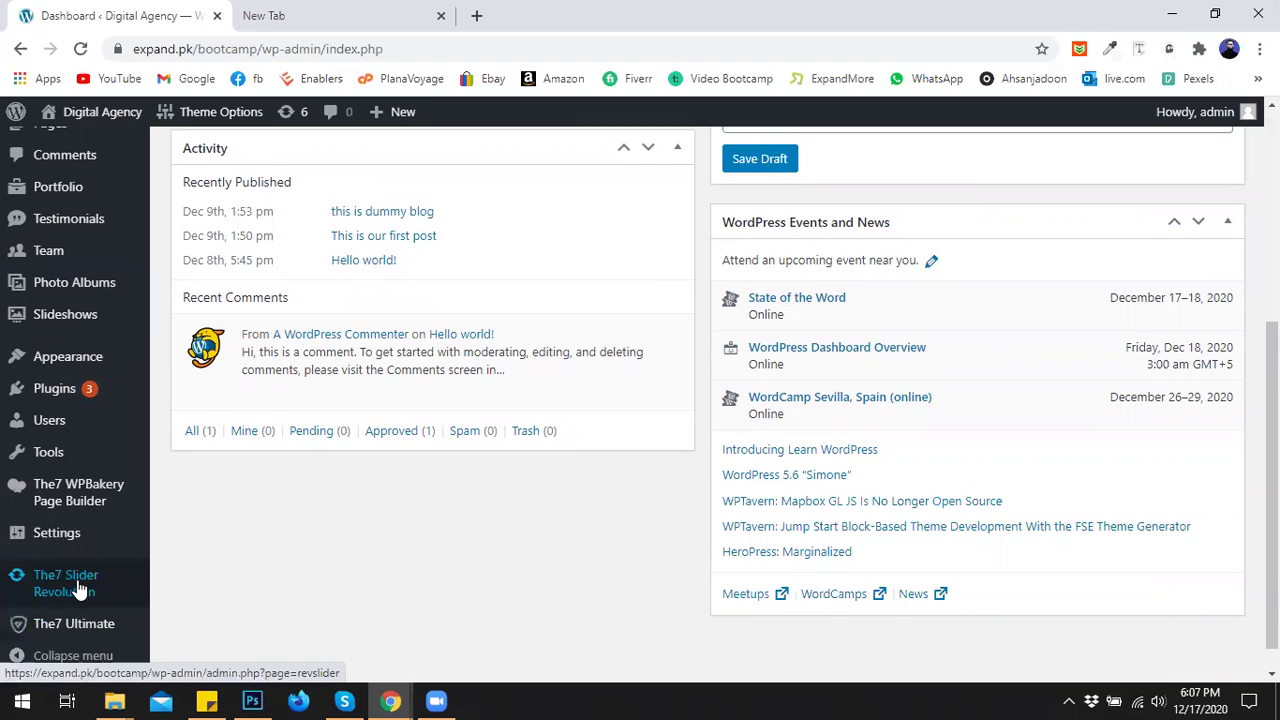
{"action": "left_click", "coordinate": [80, 590]}
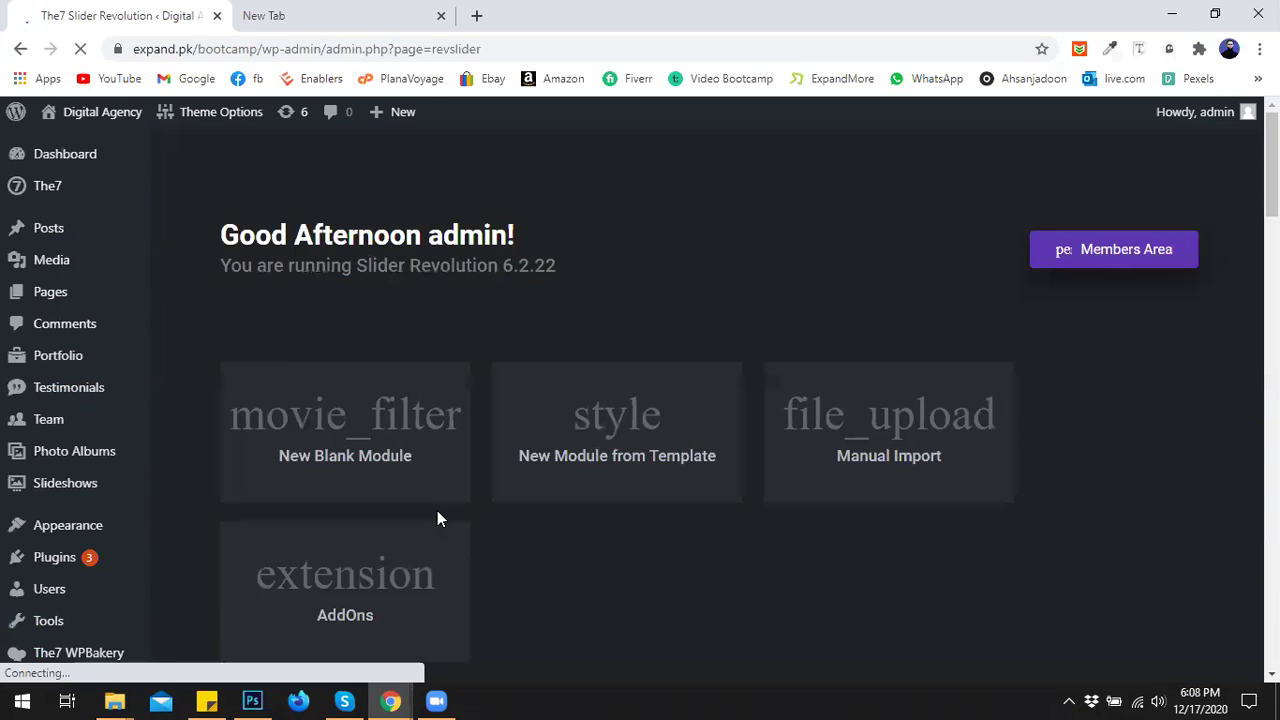
Create a New Blank Module (Slider 1) and close the unused browser tab.
{"action": "scroll", "coordinate": [500, 390], "scroll_direction": "down", "scroll_amount": 1}
{"action": "scroll", "coordinate": [502, 395], "scroll_direction": "down", "scroll_amount": 2}
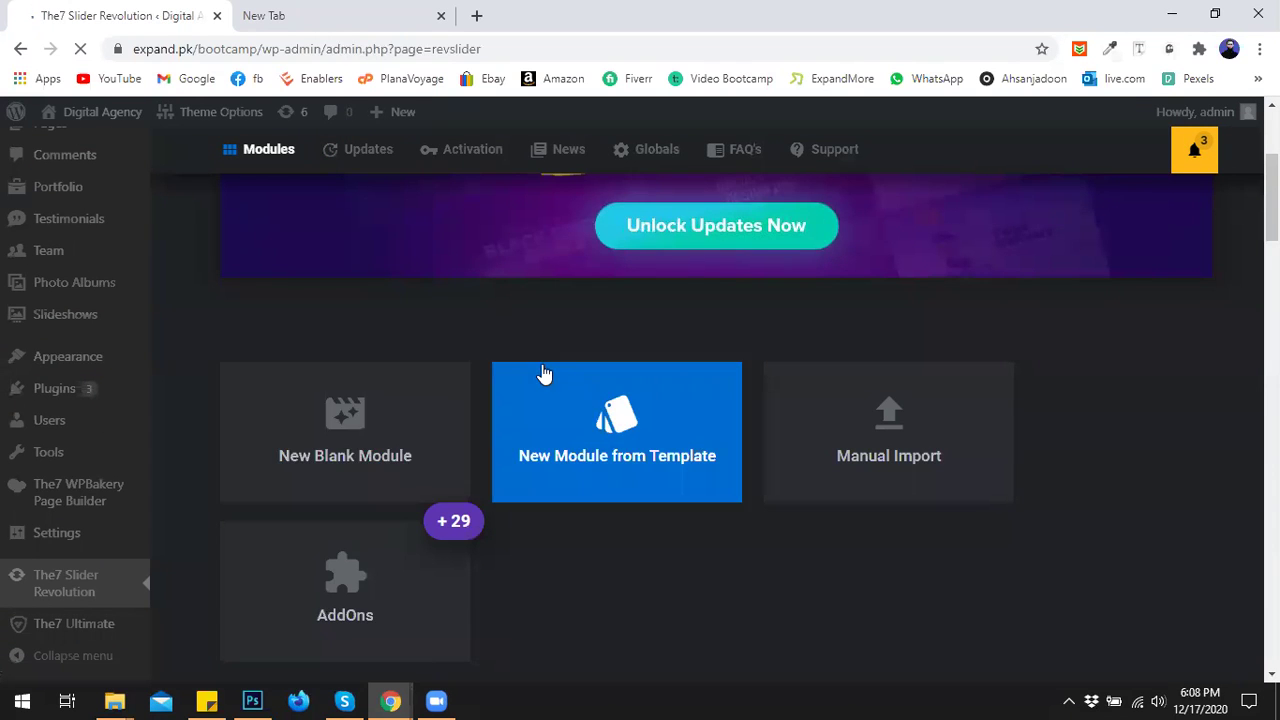
{"action": "scroll", "coordinate": [542, 370], "scroll_direction": "down", "scroll_amount": 6}
{"action": "scroll", "coordinate": [589, 471], "scroll_direction": "down", "scroll_amount": 3}
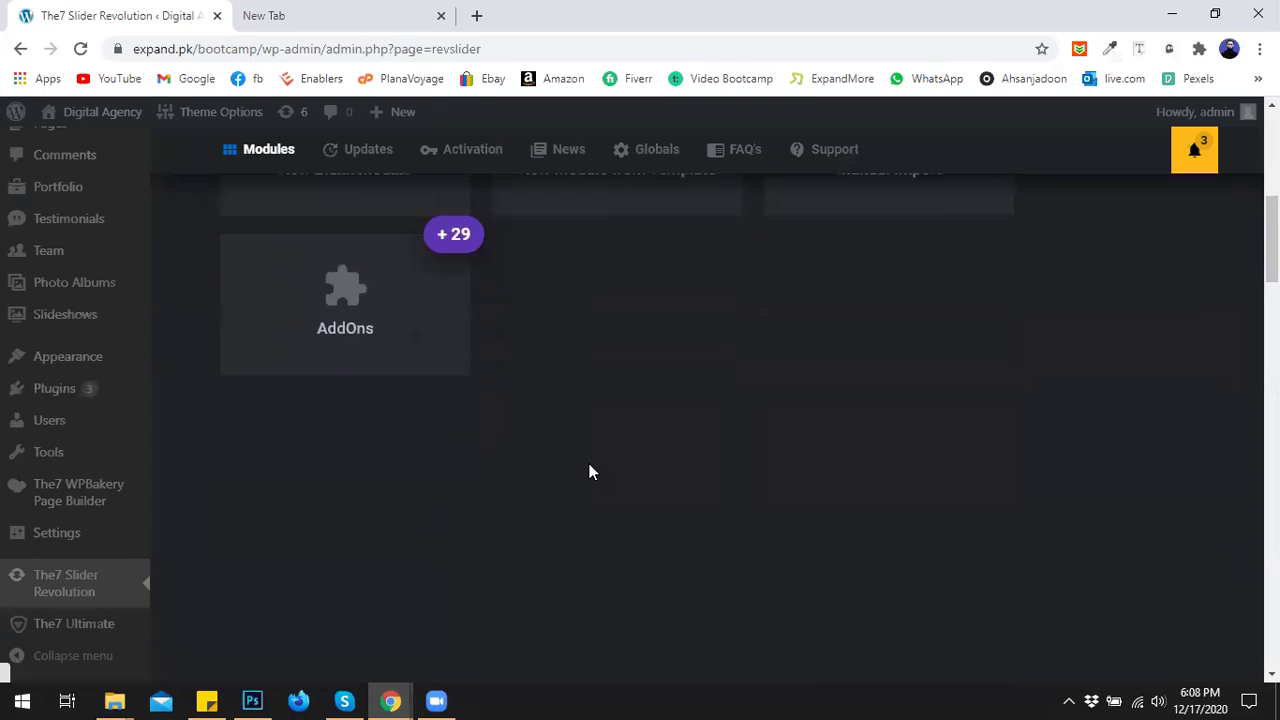
{"action": "scroll", "coordinate": [434, 423], "scroll_direction": "up", "scroll_amount": 3}
{"action": "left_click", "coordinate": [362, 349]}
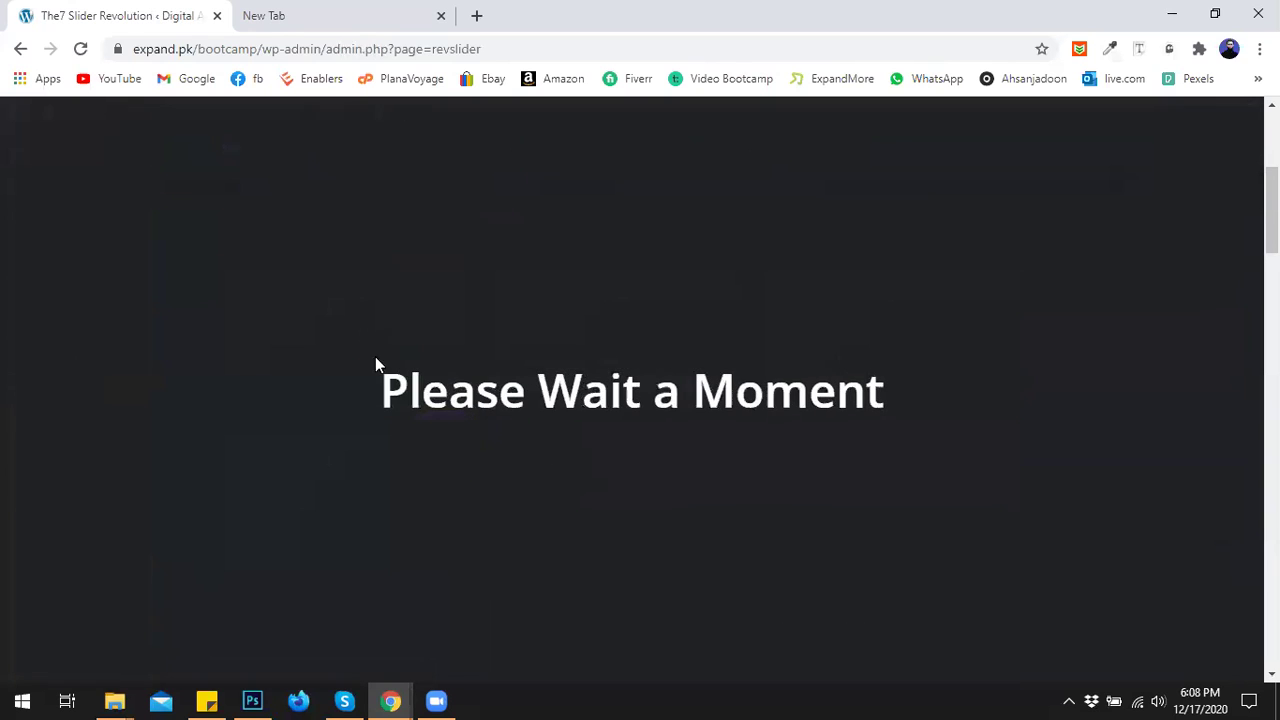
{"action": "left_click", "coordinate": [449, 17]}
{"action": "left_click", "coordinate": [441, 16]}
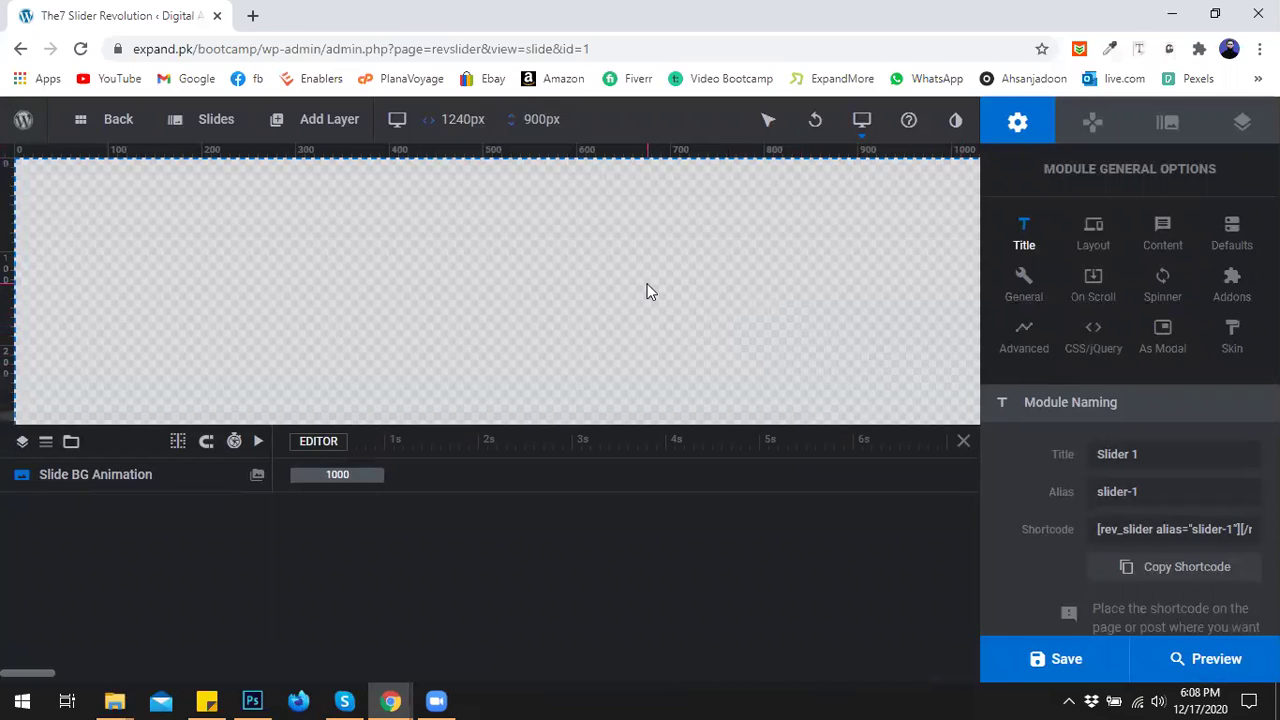
Zoom Chrome out to 75%, hide the timeline, and show the device layouts dropdown.
{"action": "key", "text": "ctrl+minus"}
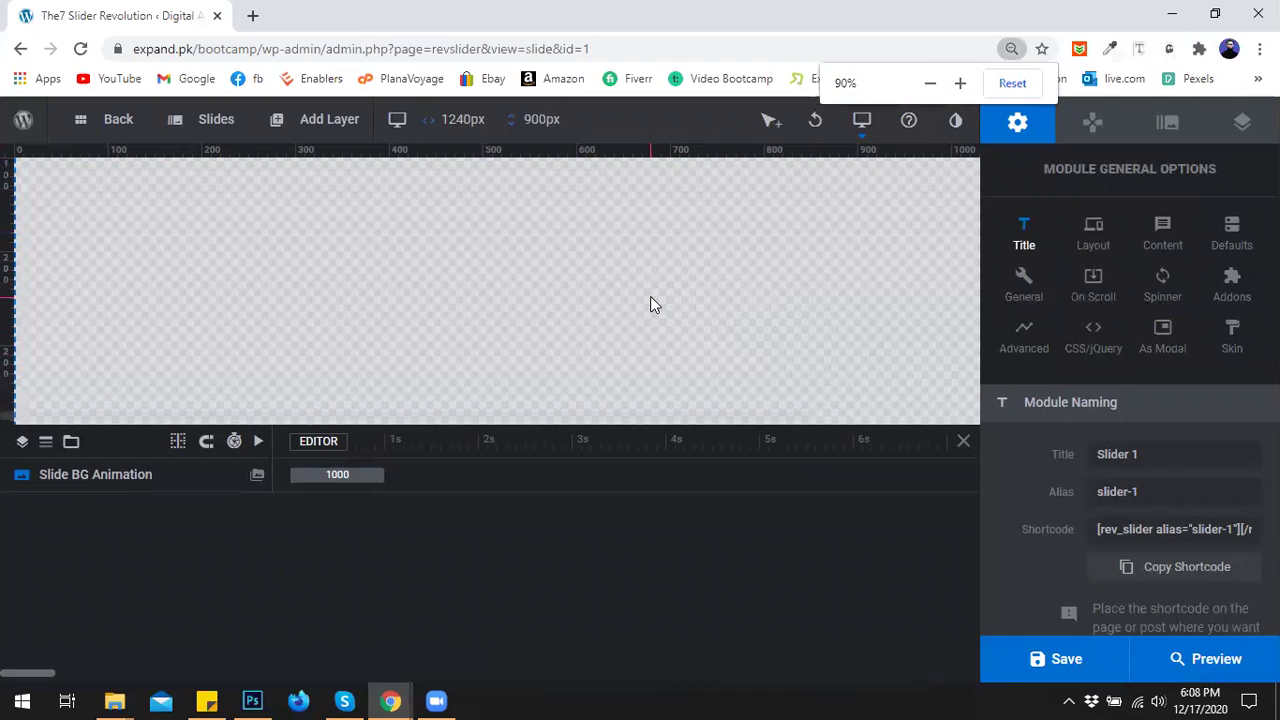
{"action": "key", "text": "ctrl+minus"}
{"action": "key", "text": "ctrl+minus"}
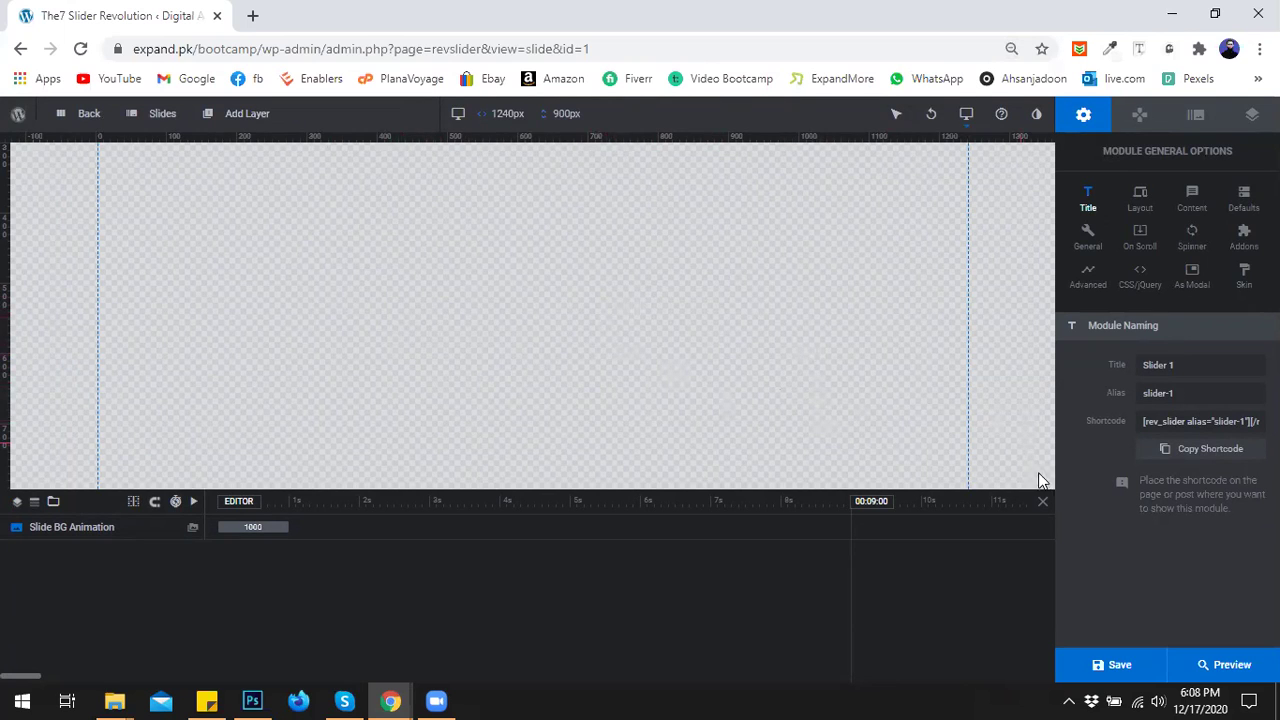
{"action": "left_click", "coordinate": [1042, 501]}
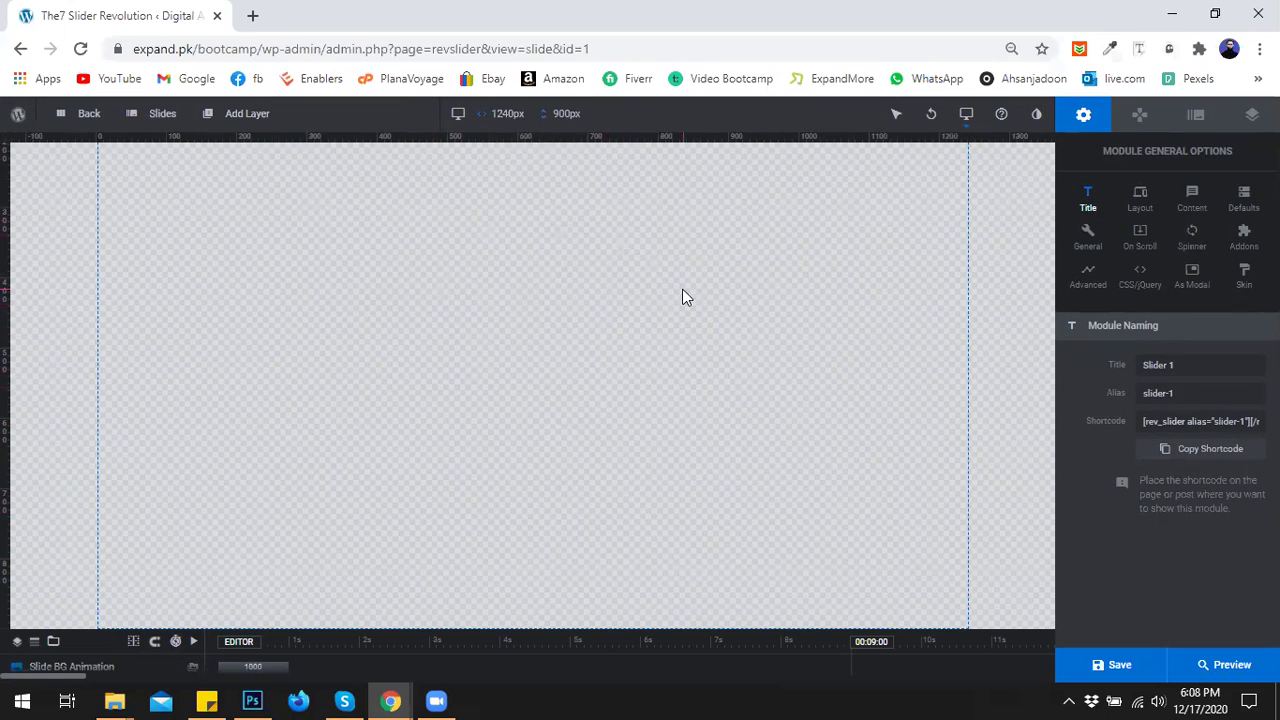
{"action": "mouse_move", "coordinate": [966, 128]}
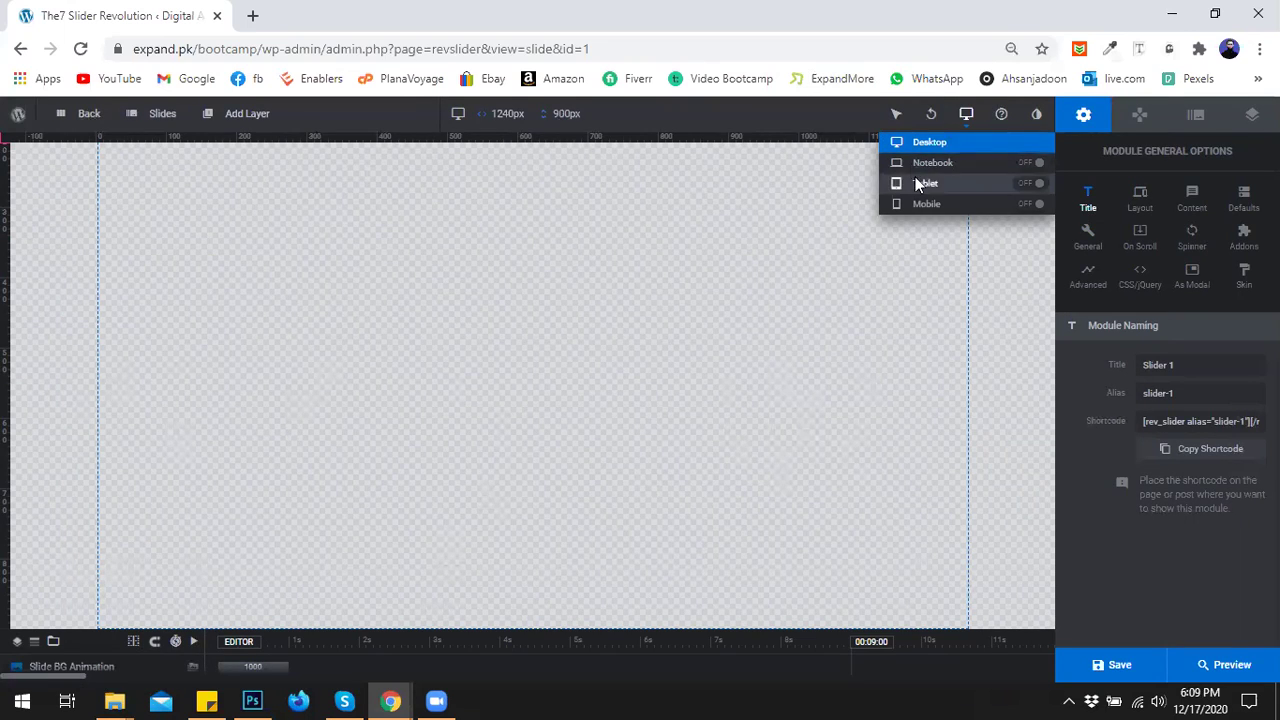
Switch on the Notebook, Tablet and Mobile layouts.
{"action": "left_click", "coordinate": [1032, 162]}
{"action": "left_click", "coordinate": [1029, 184]}
{"action": "left_click", "coordinate": [1027, 205]}
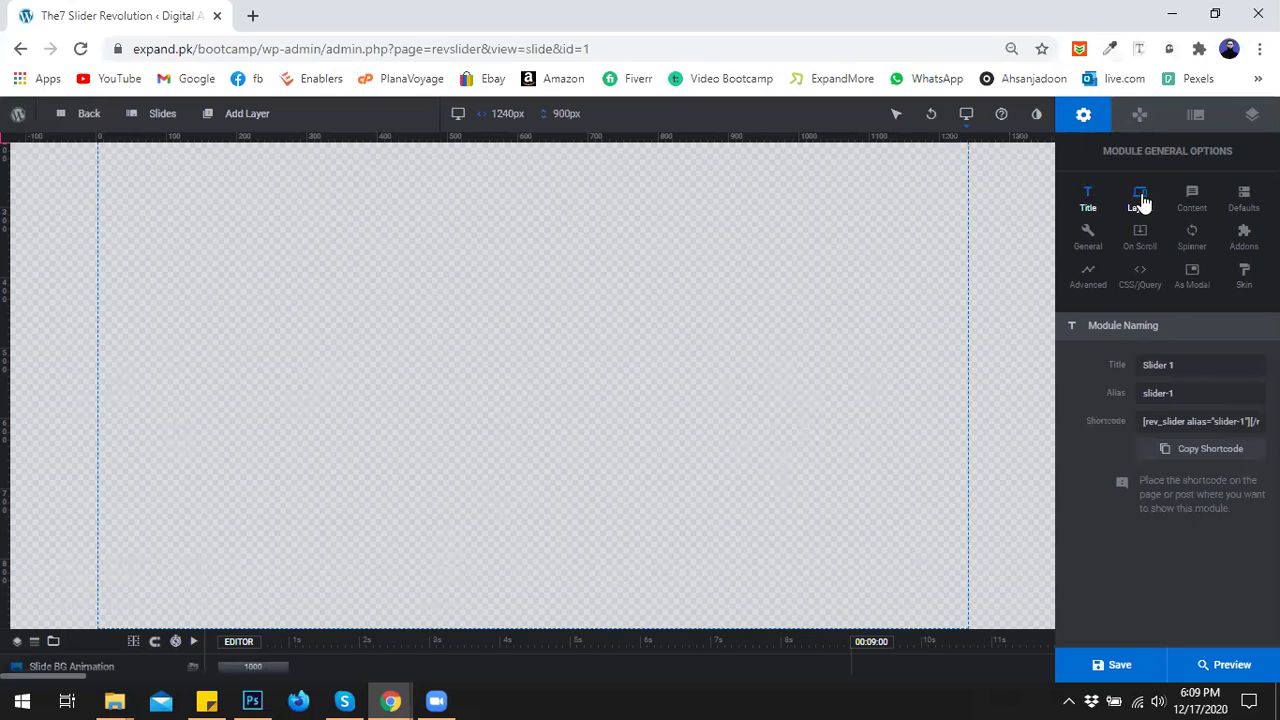
Rename the module title to 'Home slider' and view its Layout settings.
{"action": "triple_click", "coordinate": [1180, 364]}
{"action": "type", "text": "slider"}
{"action": "key", "text": "BackSpace"}
{"action": "type", "text": "Home"}
{"action": "left_click", "coordinate": [1085, 398]}
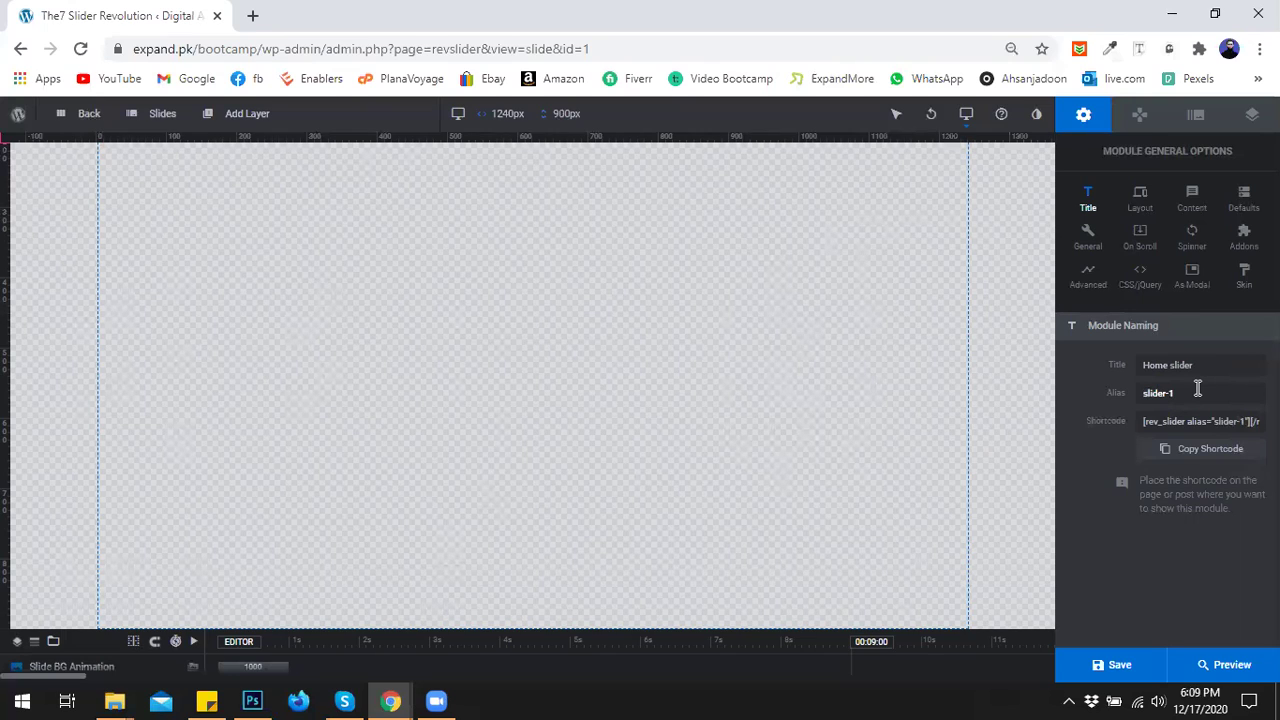
{"action": "left_click", "coordinate": [1141, 205]}
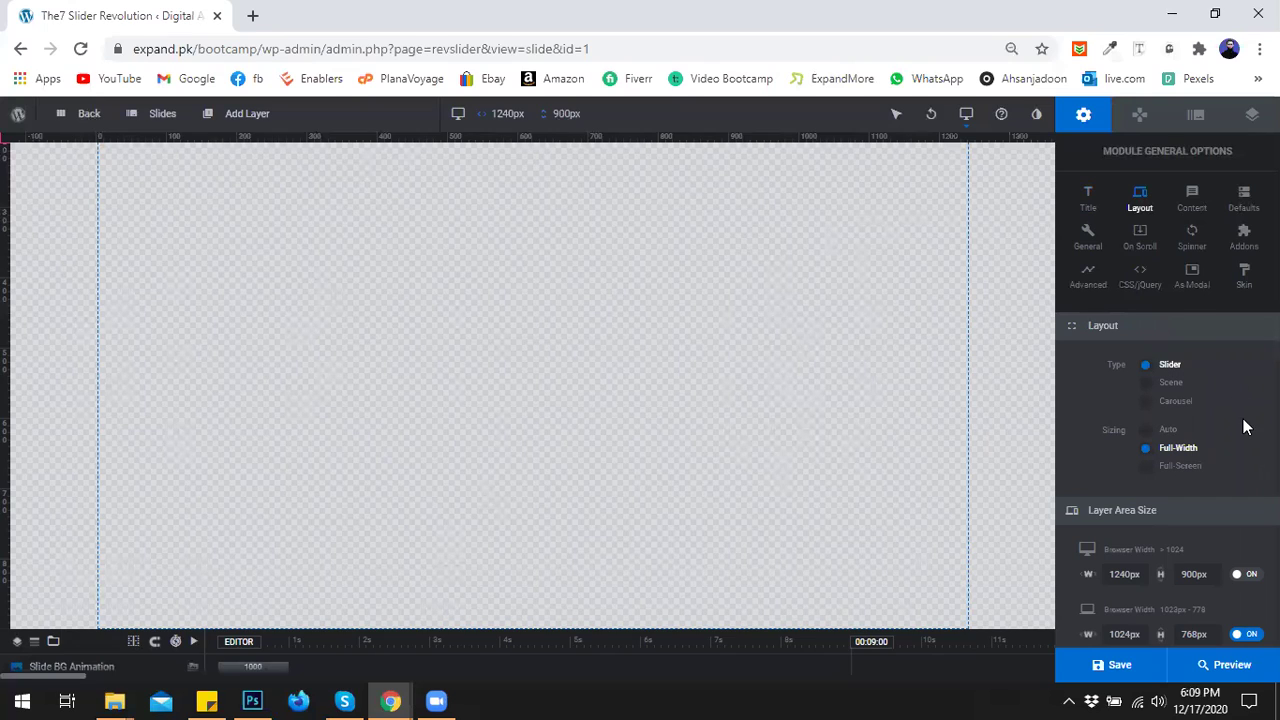
Set the desktop layer area height to 550px.
{"action": "scroll", "coordinate": [1235, 410], "scroll_direction": "down", "scroll_amount": 2}
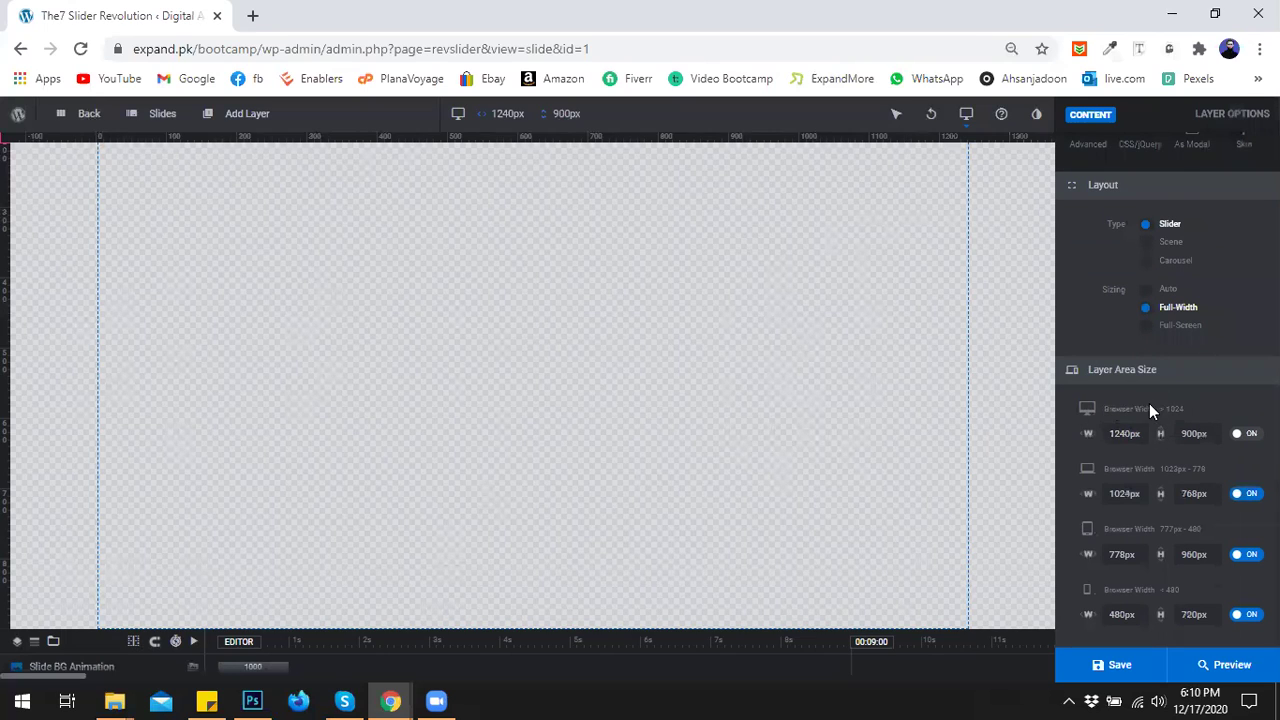
{"action": "scroll", "coordinate": [1126, 436], "scroll_direction": "down", "scroll_amount": 1}
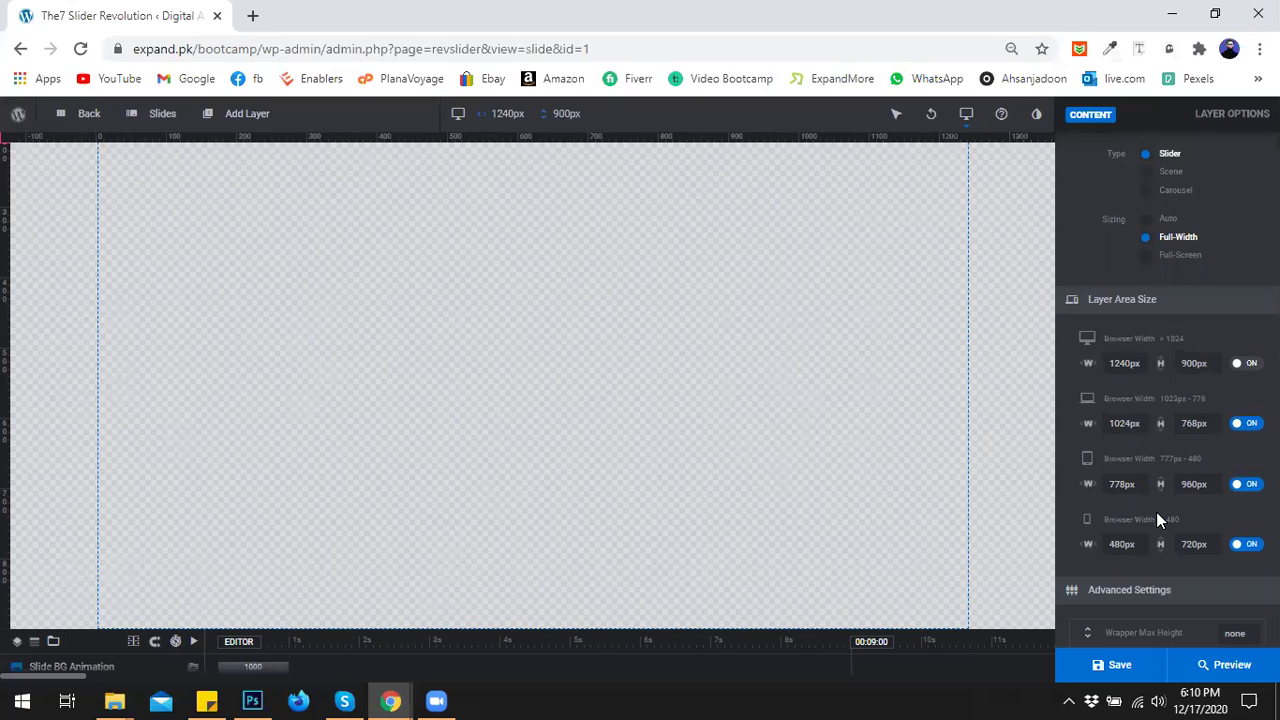
{"action": "double_click", "coordinate": [1192, 364]}
{"action": "key", "text": "BackSpace"}
{"action": "type", "text": "50"}
{"action": "key", "text": "BackSpace"}
{"action": "type", "text": "5"}
{"action": "left_click", "coordinate": [1172, 380]}
{"action": "double_click", "coordinate": [1196, 367]}
{"action": "left_click", "coordinate": [1188, 381]}
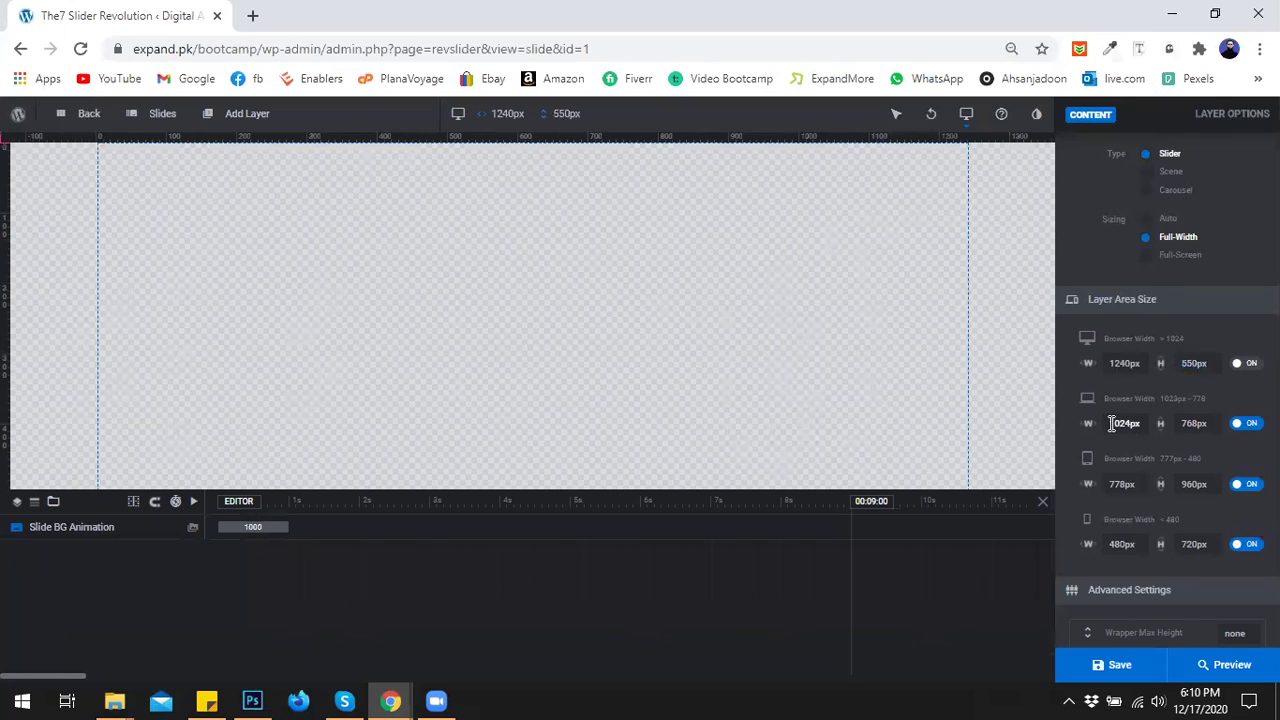
Set the notebook layer area height to 500px.
{"action": "double_click", "coordinate": [1192, 425]}
{"action": "left_click", "coordinate": [1192, 425]}
{"action": "key", "text": "BackSpace"}
{"action": "key", "text": "BackSpace"}
{"action": "type", "text": "55"}
{"action": "double_click", "coordinate": [1197, 425]}
{"action": "type", "text": "500"}
{"action": "left_click", "coordinate": [1122, 484]}
Set the tablet height to 480px and mobile height to 400px, then hide the timeline.
{"action": "left_click", "coordinate": [1192, 486]}
{"action": "type", "text": "480"}
{"action": "left_click", "coordinate": [1186, 541]}
{"action": "type", "text": "400"}
{"action": "left_click", "coordinate": [1184, 578]}
{"action": "scroll", "coordinate": [1196, 432], "scroll_direction": "down", "scroll_amount": 6}
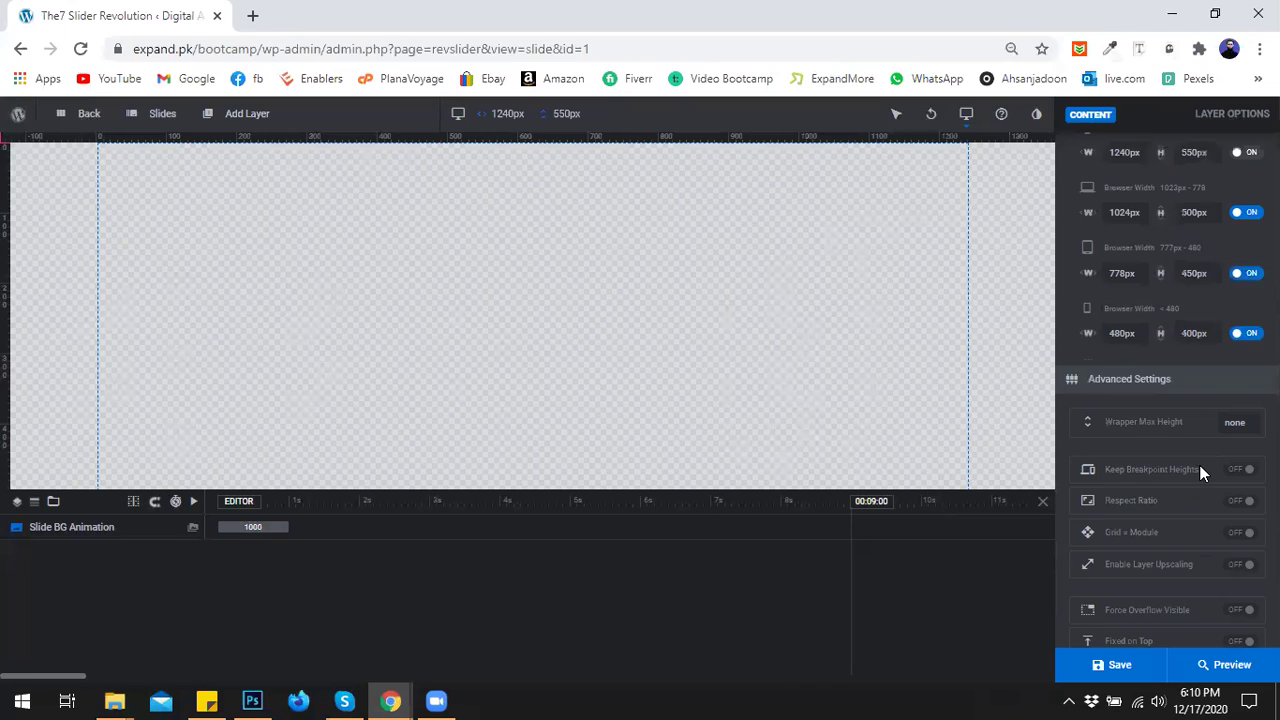
{"action": "scroll", "coordinate": [1188, 539], "scroll_direction": "down", "scroll_amount": 1}
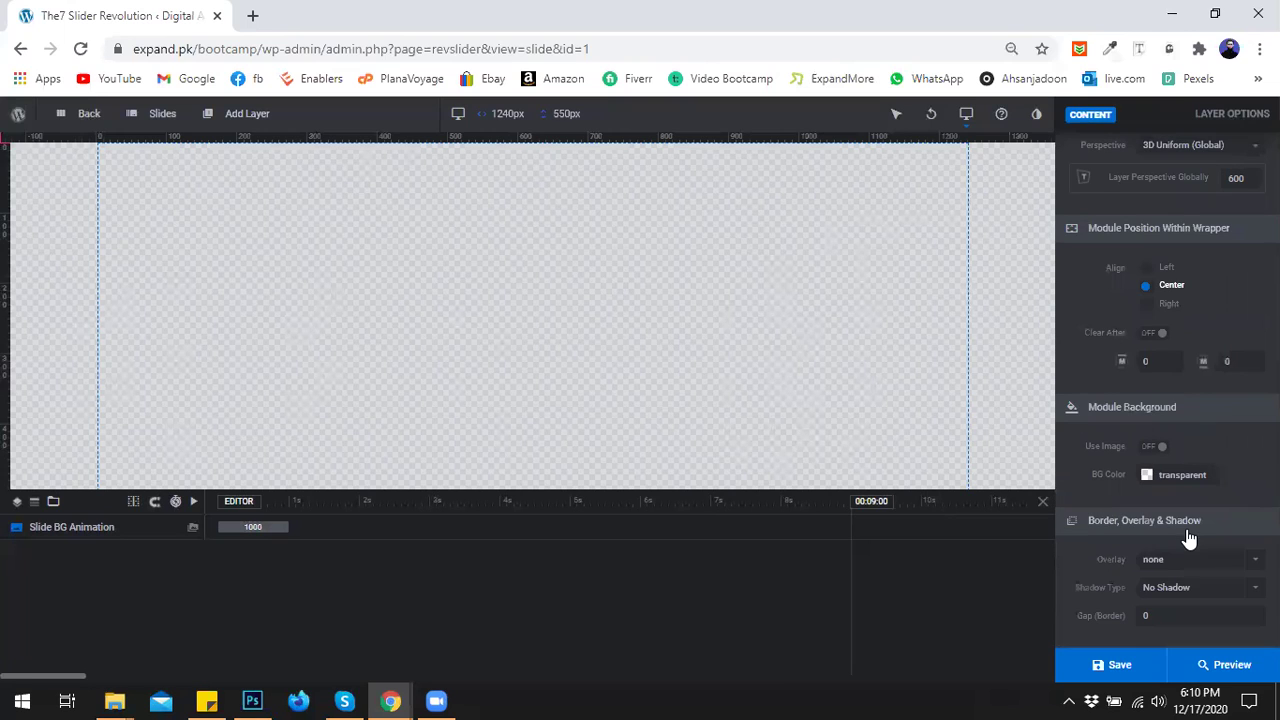
{"action": "scroll", "coordinate": [1238, 524], "scroll_direction": "up", "scroll_amount": 3}
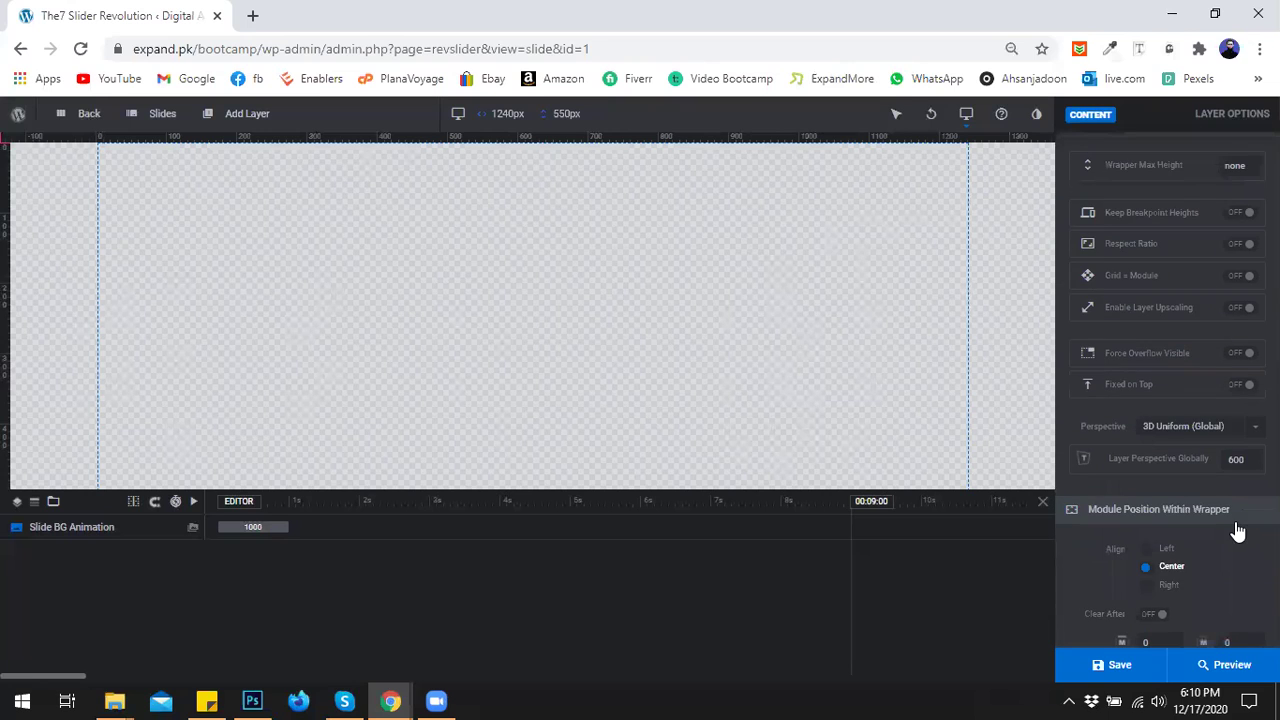
{"action": "scroll", "coordinate": [1238, 524], "scroll_direction": "up", "scroll_amount": 5}
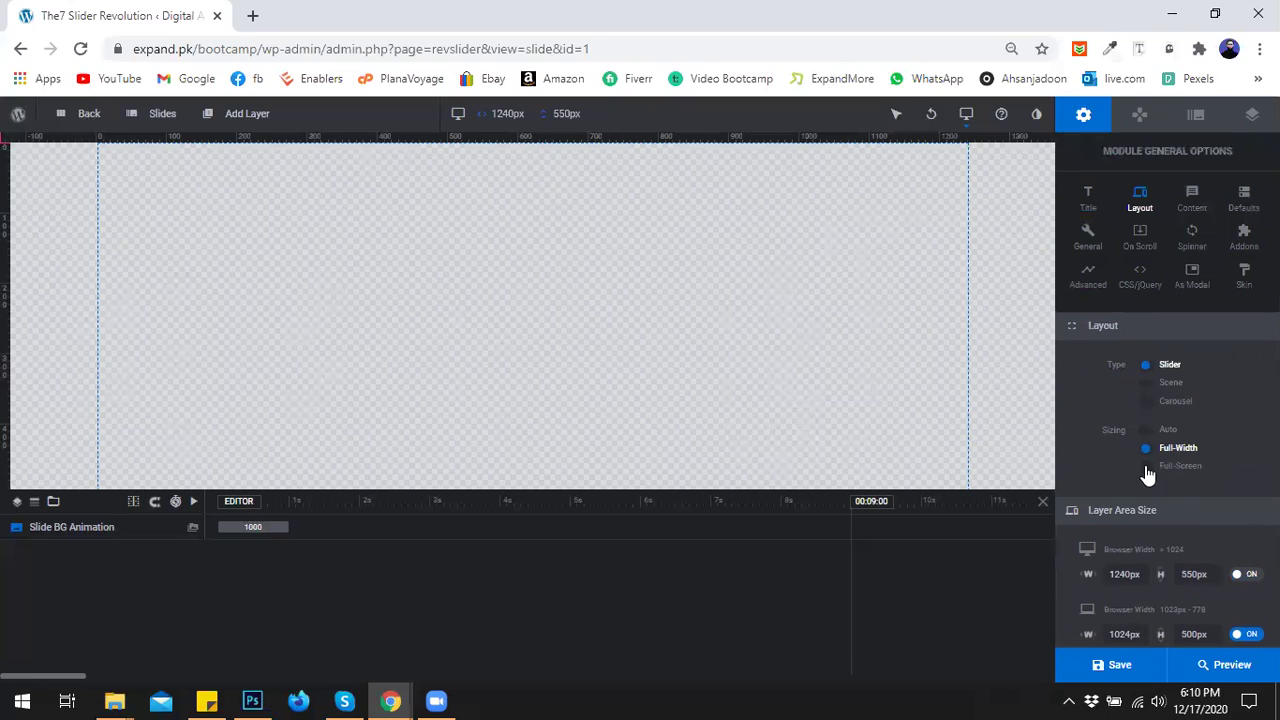
{"action": "left_click", "coordinate": [1040, 501]}
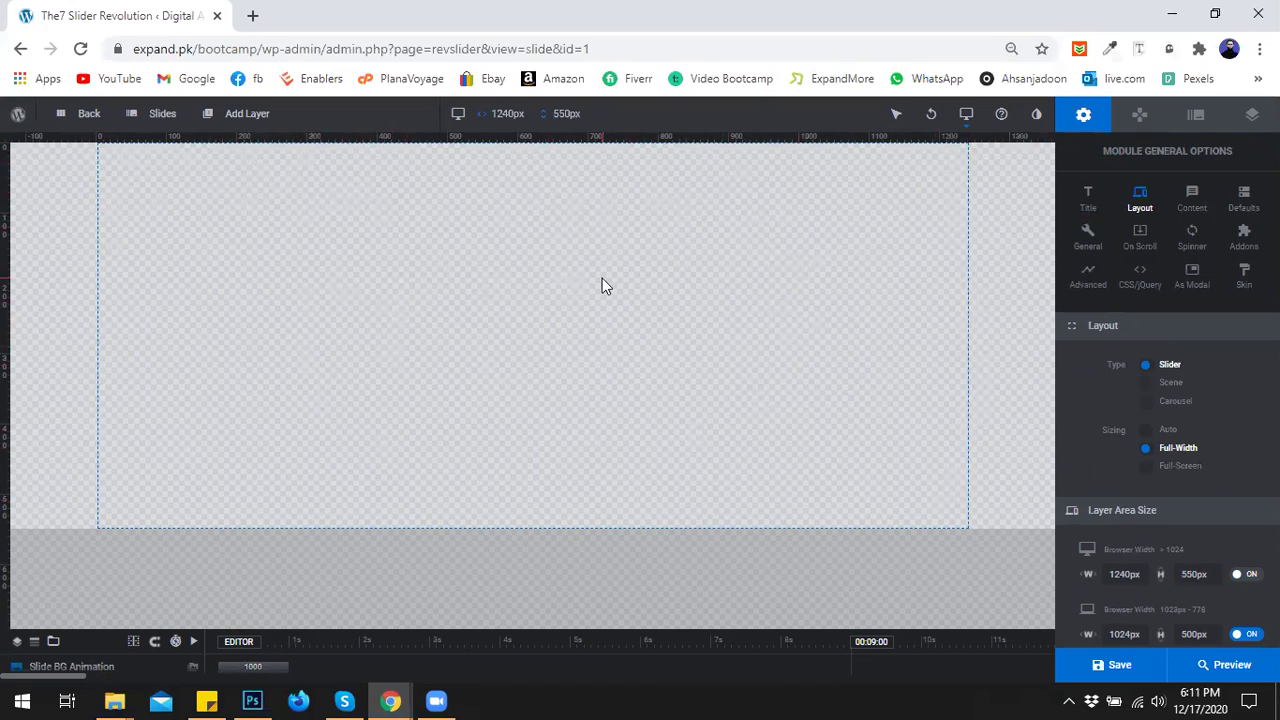
In Slide Options, set the background Source Type to Image and open the Media Library.
{"action": "left_click", "coordinate": [1141, 114]}
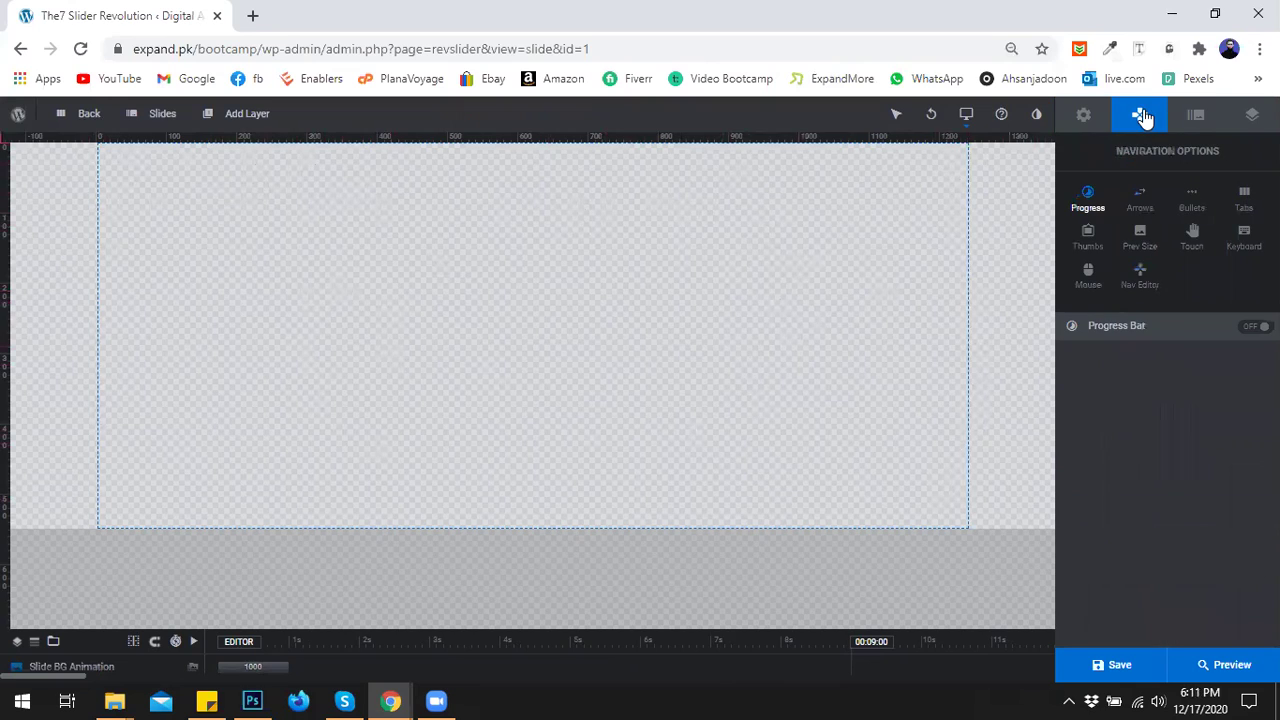
{"action": "left_click", "coordinate": [1195, 122]}
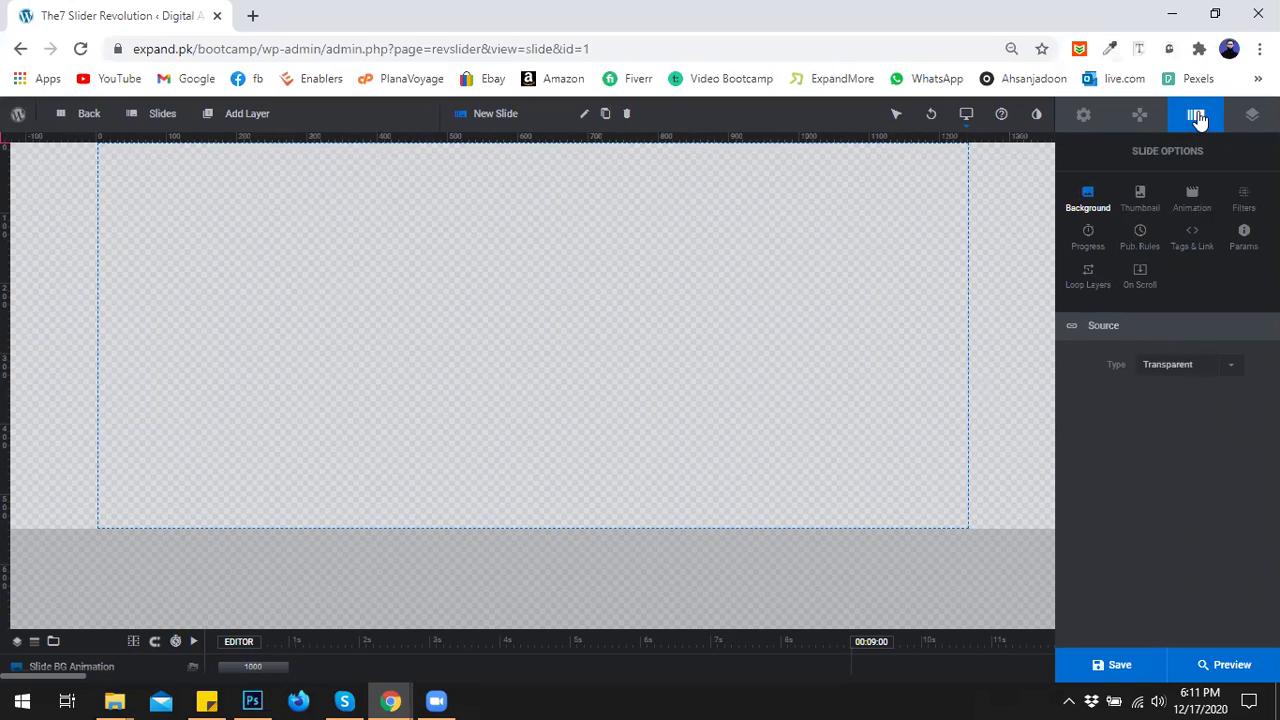
{"action": "left_click", "coordinate": [1230, 366]}
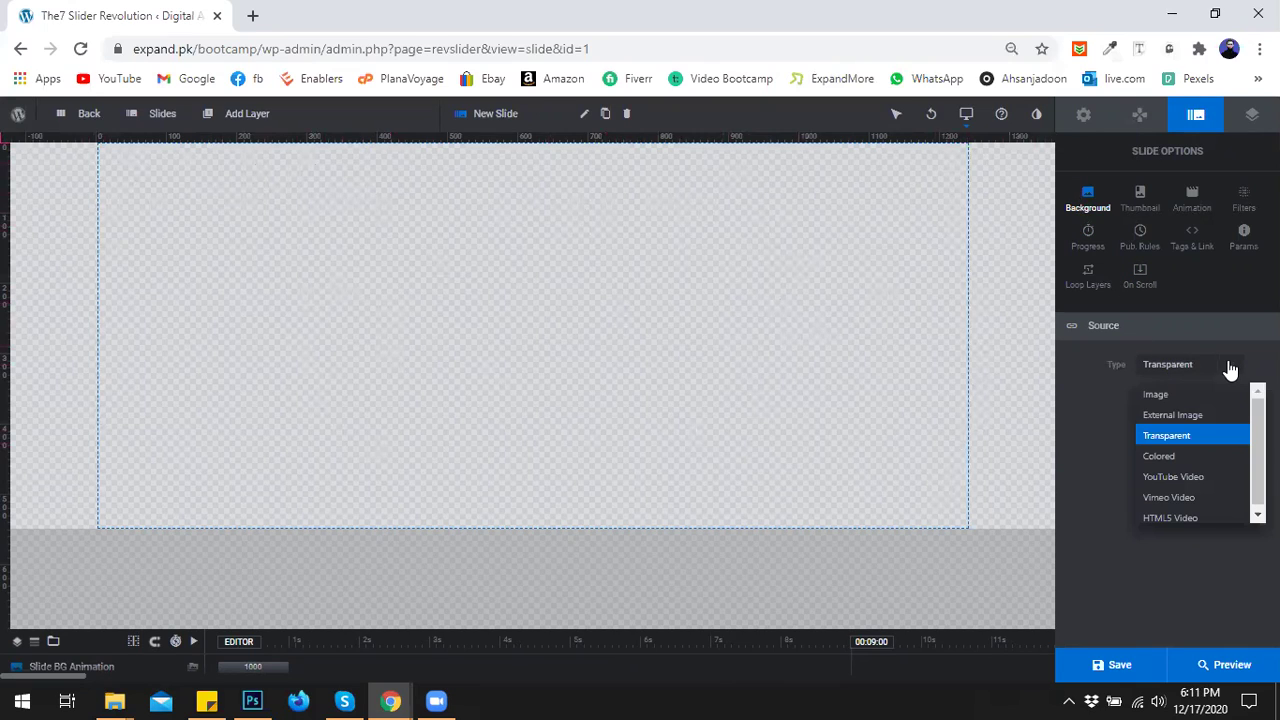
{"action": "left_click", "coordinate": [1156, 395]}
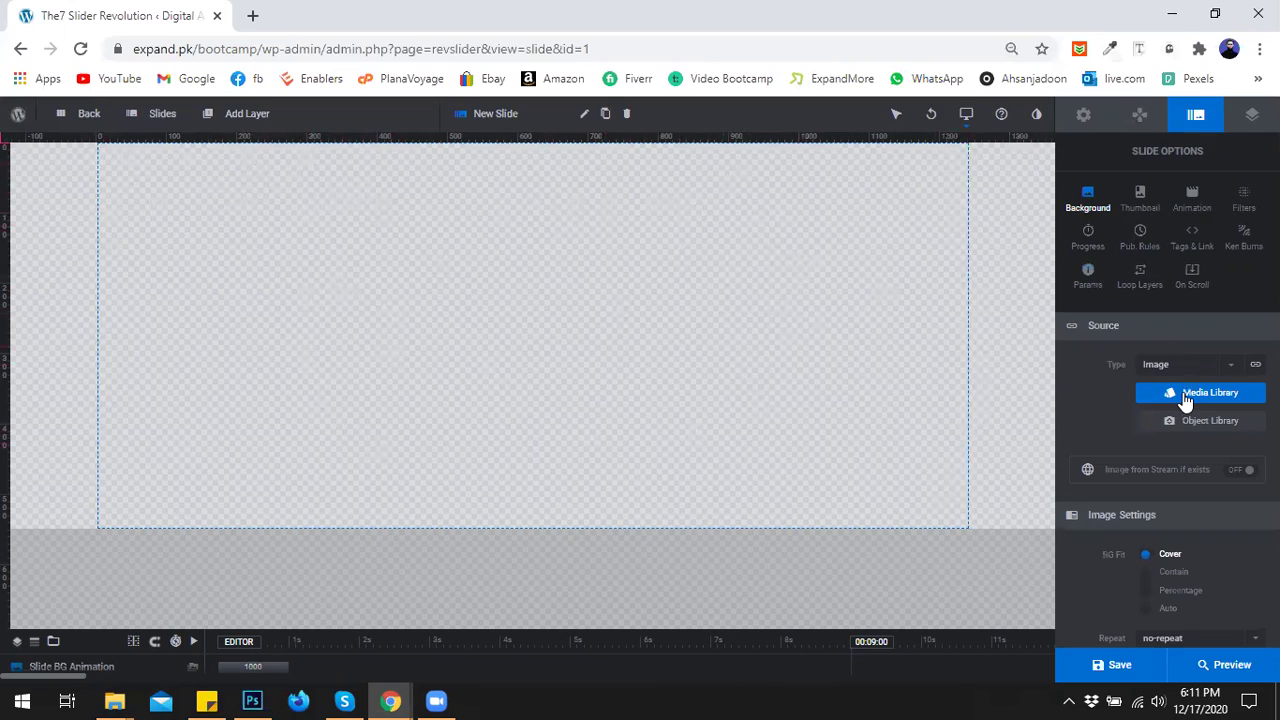
{"action": "left_click", "coordinate": [1187, 398]}
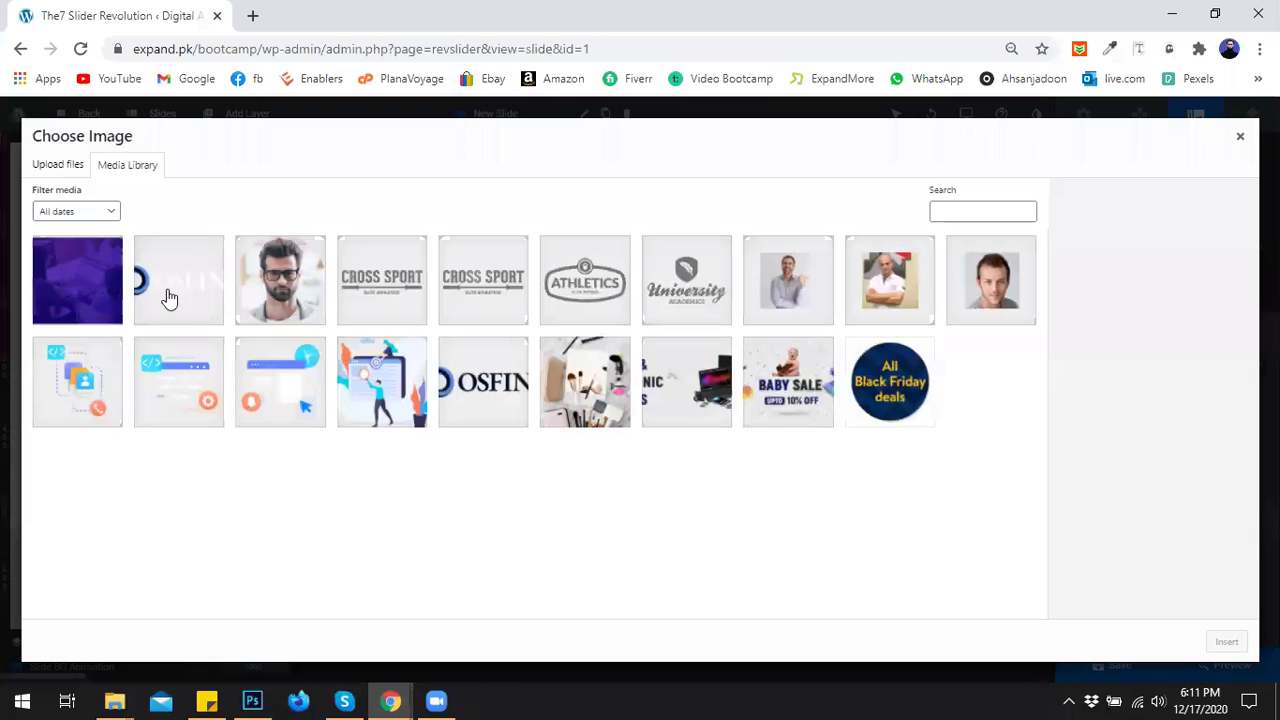
Upload slider-up-new-1.jpg from the academy website folder and insert it as the slide background.
{"action": "left_click", "coordinate": [50, 167]}
{"action": "left_click", "coordinate": [609, 386]}
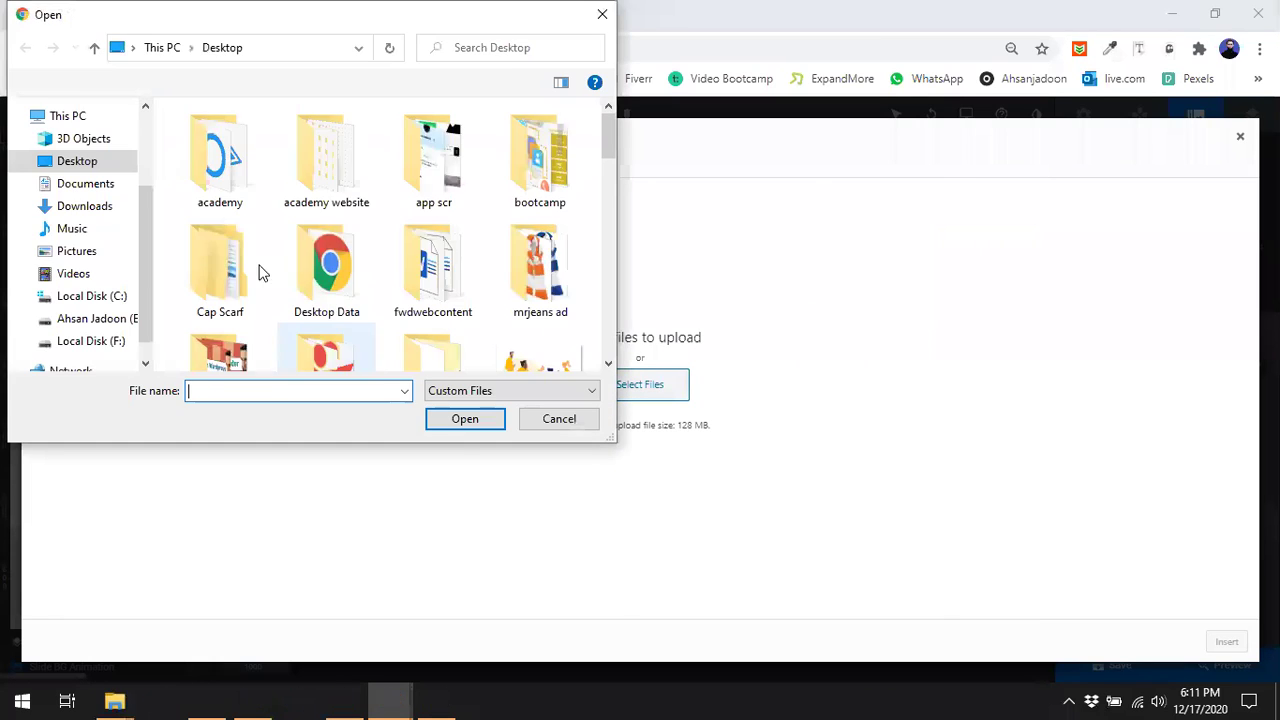
{"action": "double_click", "coordinate": [345, 180]}
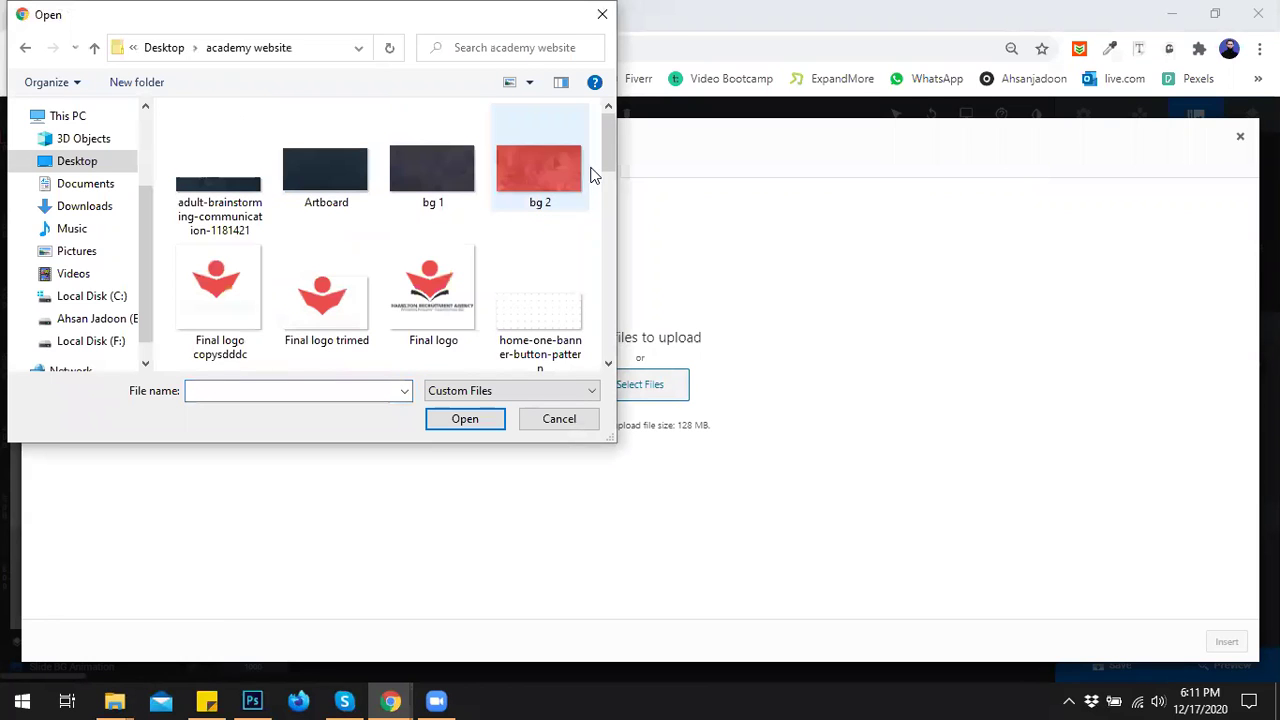
{"action": "left_click_drag", "start_coordinate": [607, 144], "coordinate": [597, 314]}
{"action": "left_click", "coordinate": [196, 262]}
{"action": "left_click", "coordinate": [467, 419]}
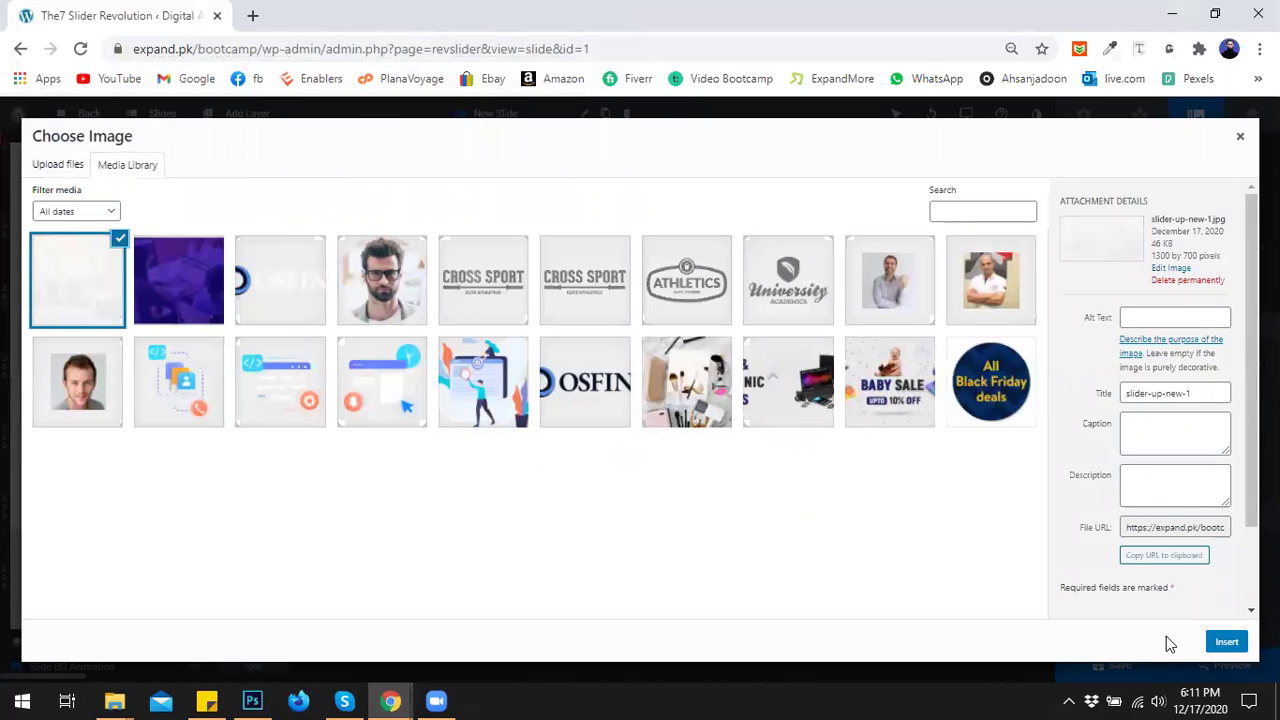
{"action": "left_click", "coordinate": [1225, 641]}
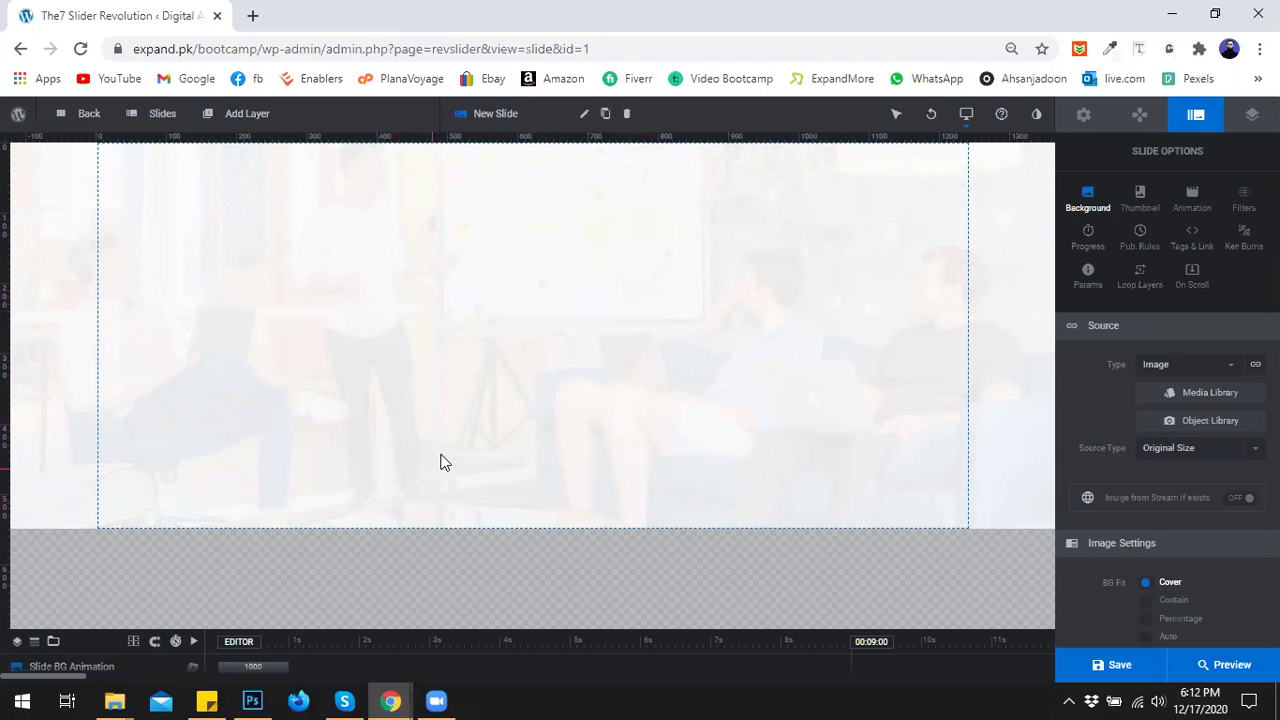
In the BuxiWord demo window, select and copy the main heading text.
{"action": "mouse_move", "coordinate": [390, 700]}
{"action": "left_click", "coordinate": [285, 628]}
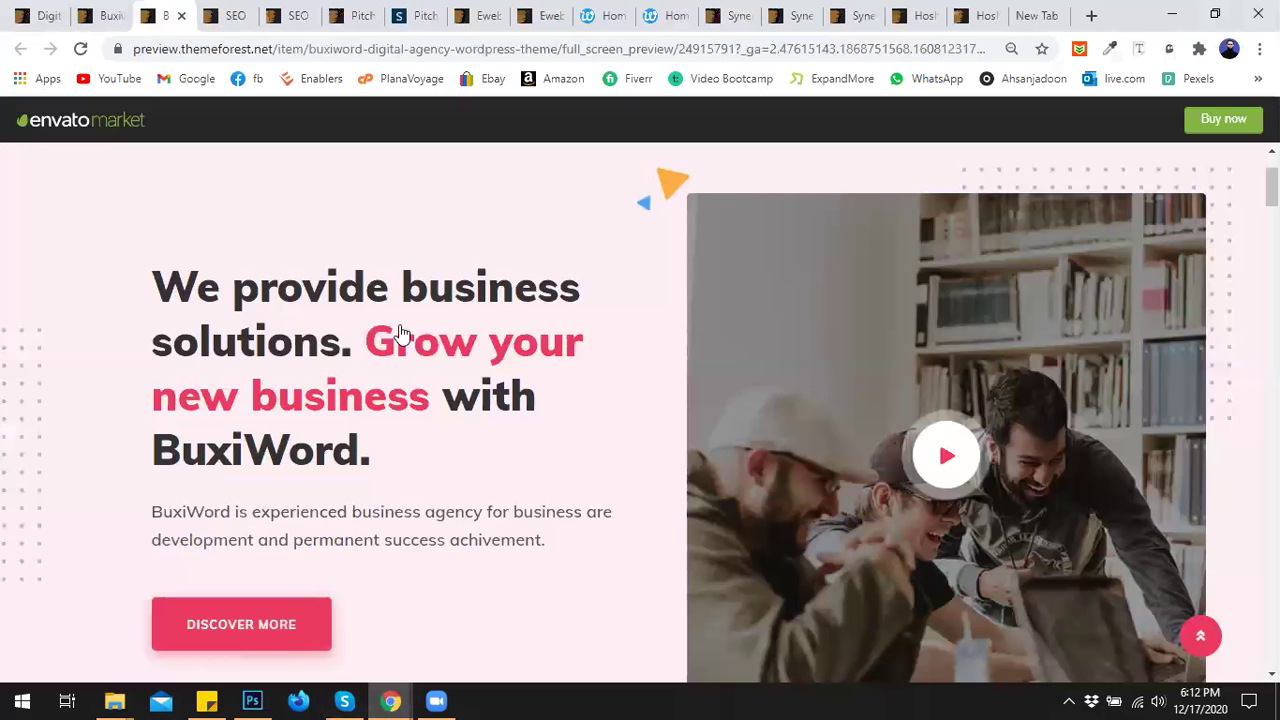
{"action": "left_click_drag", "start_coordinate": [370, 462], "coordinate": [151, 286]}
{"action": "right_click", "coordinate": [212, 316]}
{"action": "left_click", "coordinate": [250, 331]}
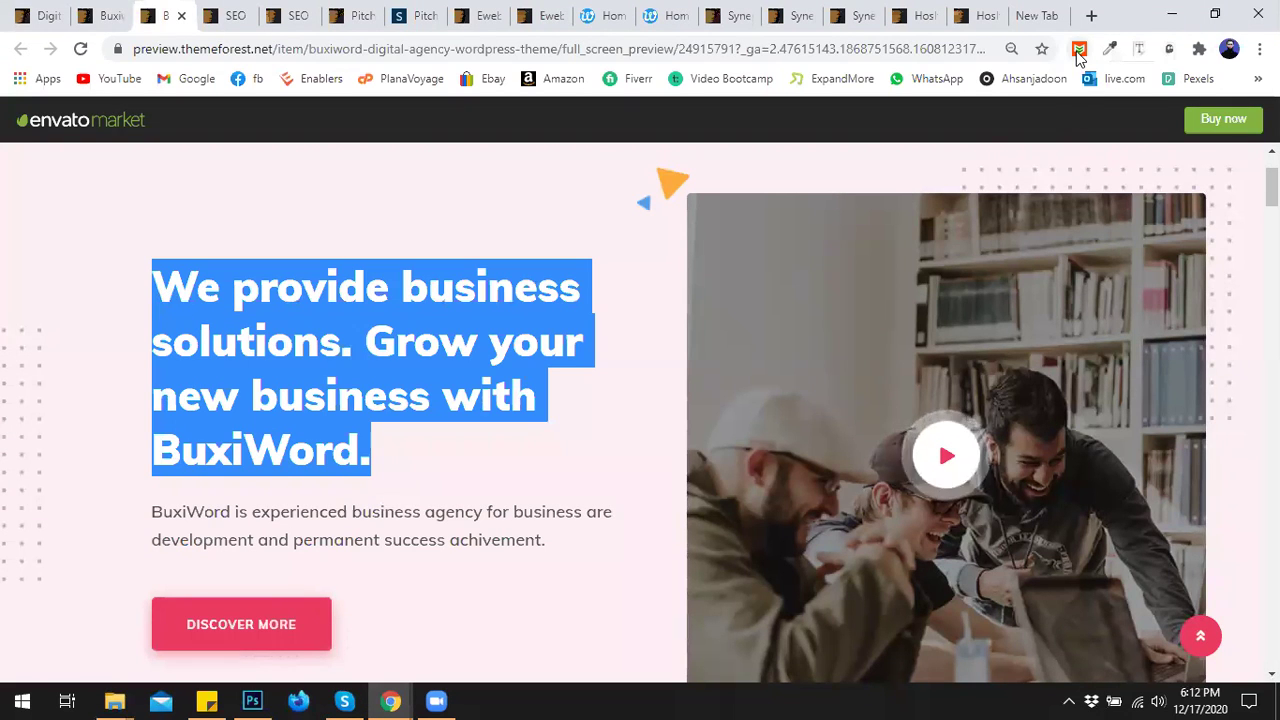
Check the heading's font with Font Finder: Muli, 50px, weight 900, #333333.
{"action": "left_click", "coordinate": [1138, 50]}
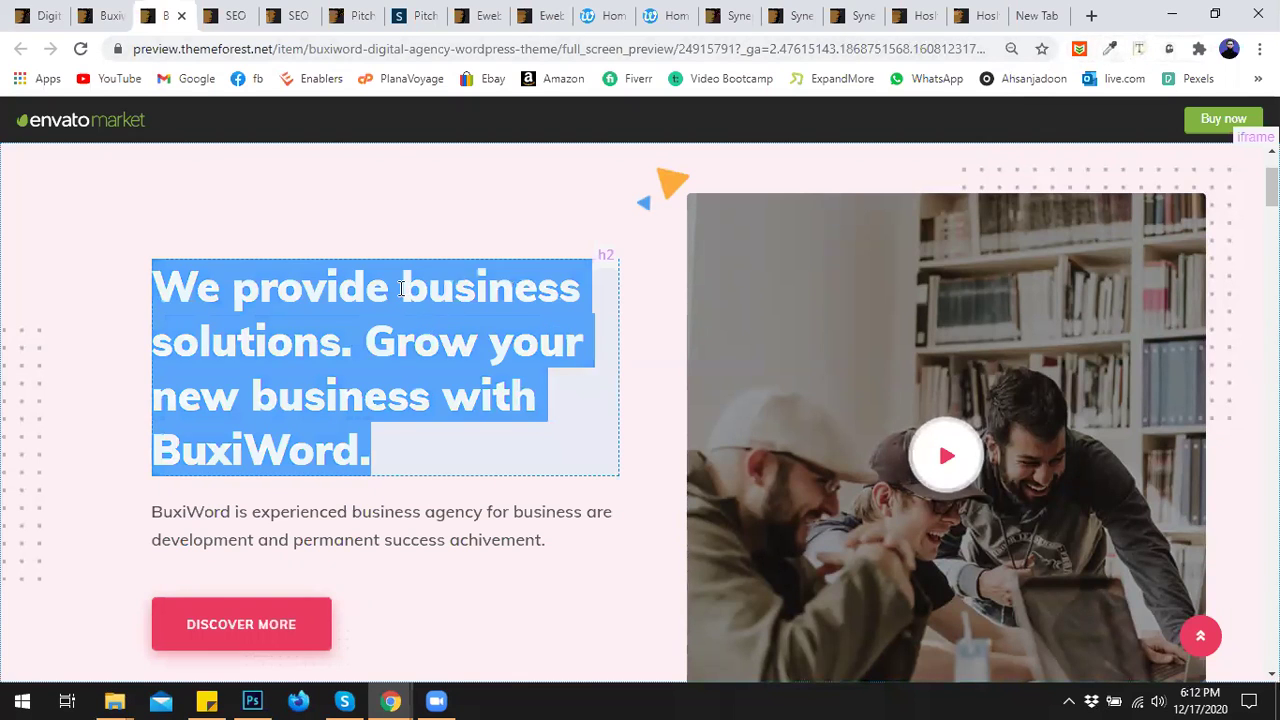
{"action": "left_click", "coordinate": [401, 288]}
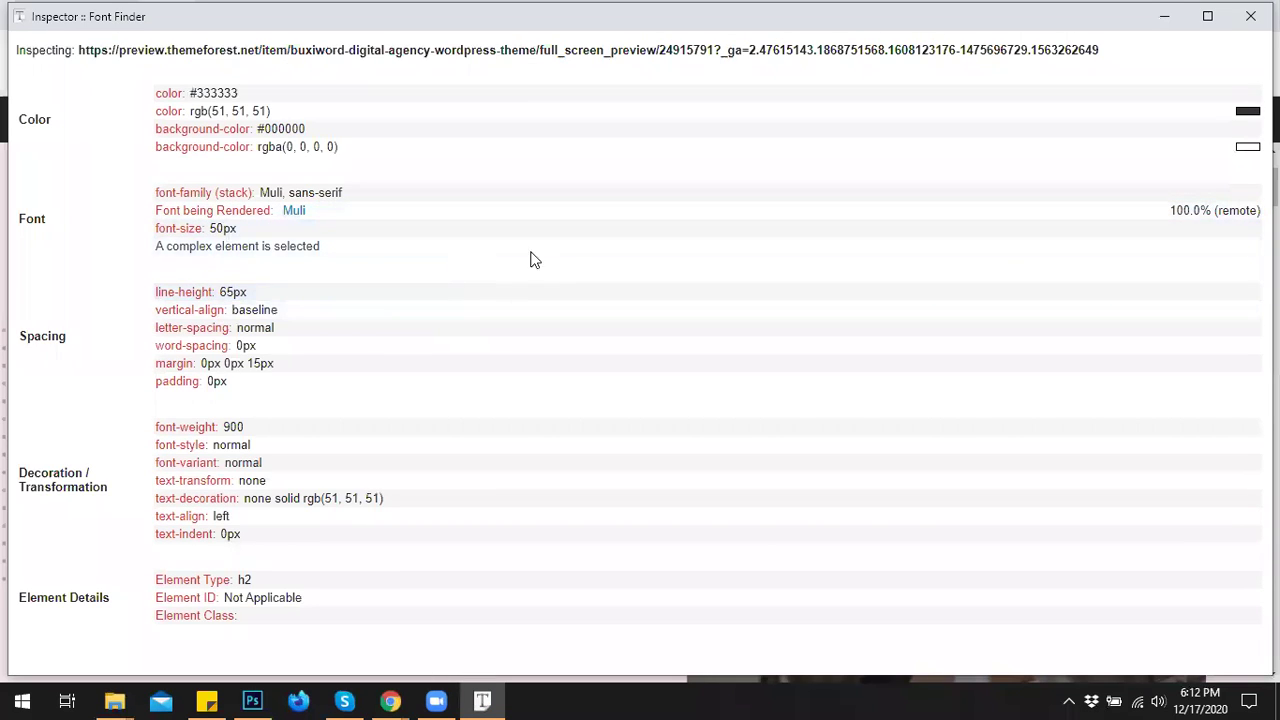
{"action": "left_click", "coordinate": [1251, 16]}
{"action": "mouse_move", "coordinate": [405, 697]}
{"action": "left_click", "coordinate": [656, 626]}
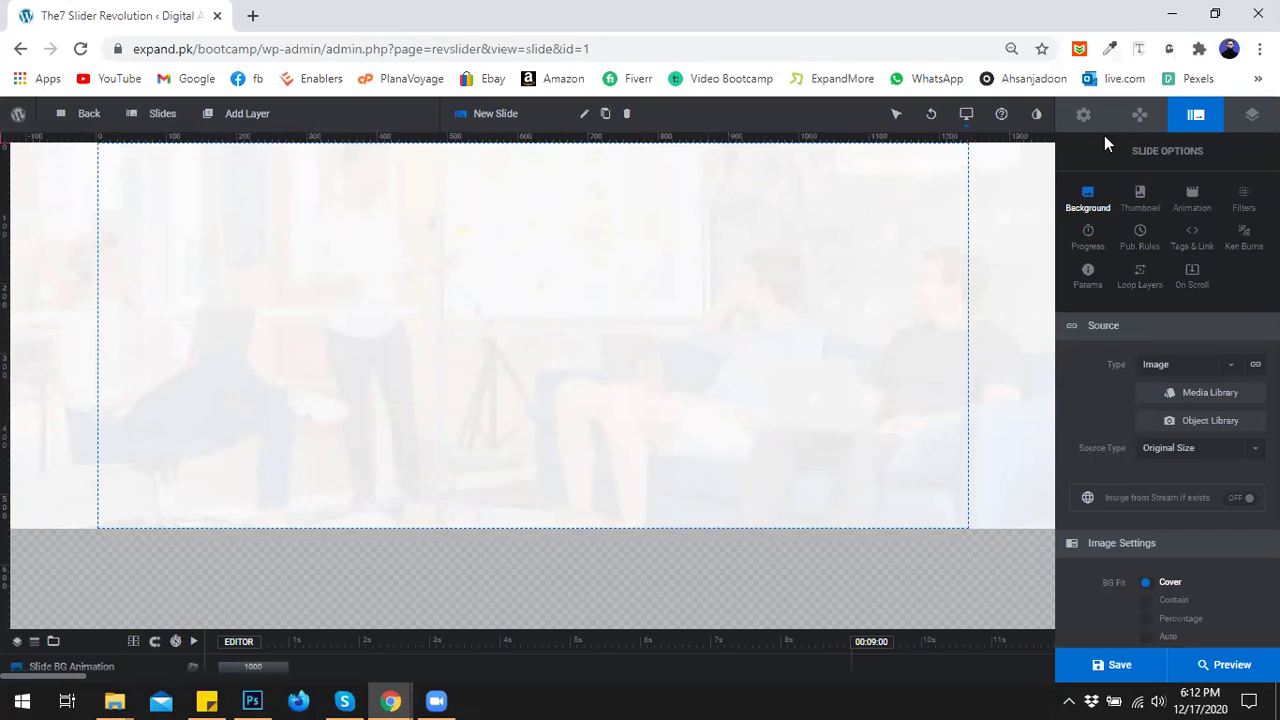
Browse the module's Content, Defaults and General settings in Module General Options.
{"action": "left_click", "coordinate": [1084, 116]}
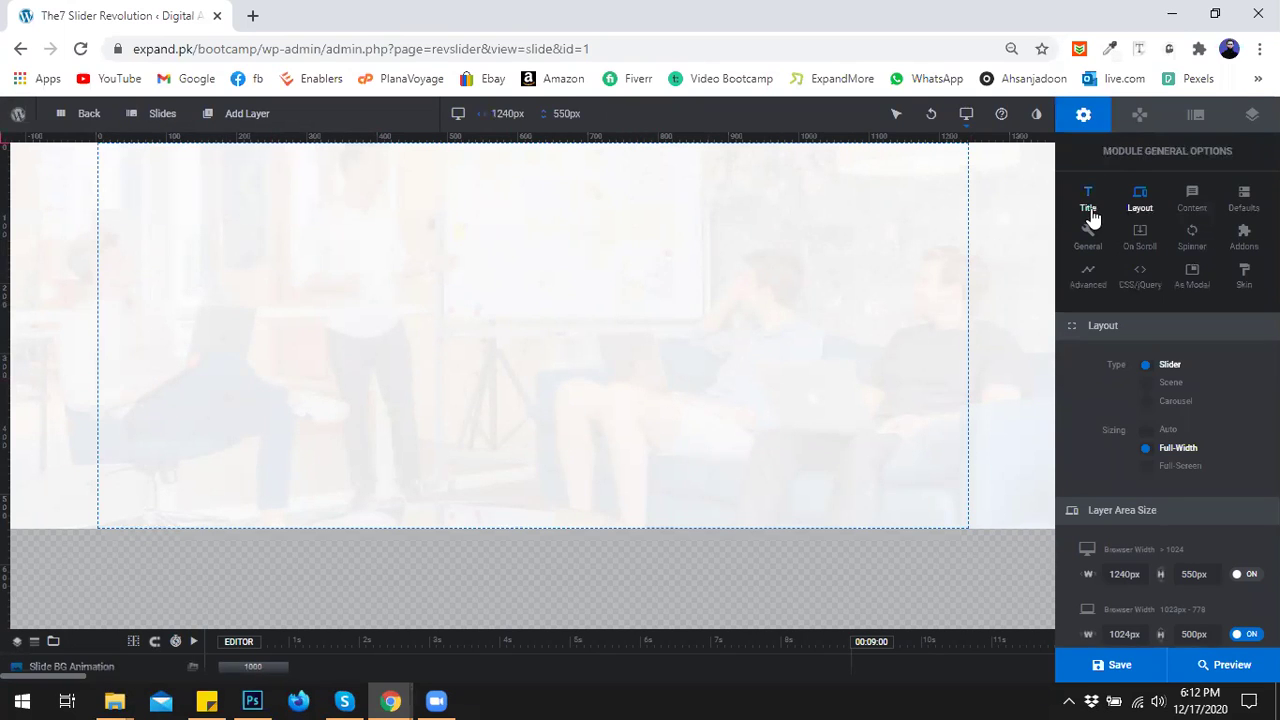
{"action": "left_click", "coordinate": [1198, 210]}
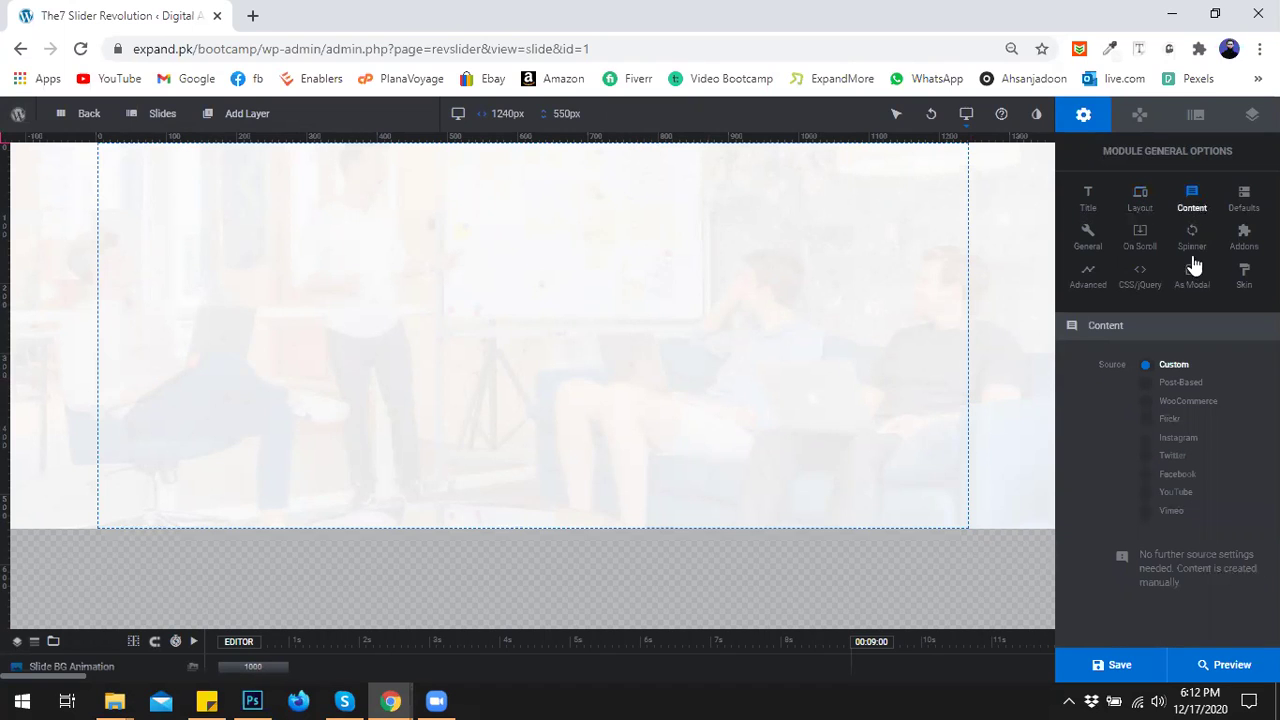
{"action": "left_click", "coordinate": [1243, 203]}
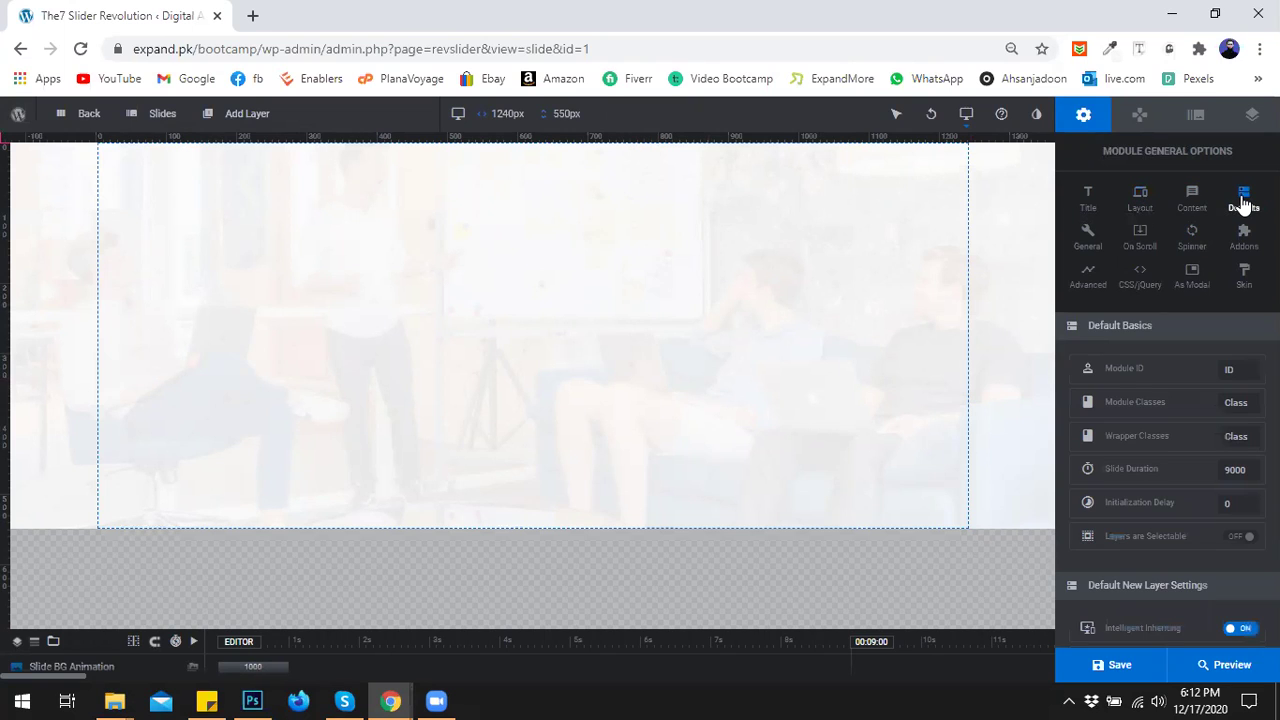
{"action": "left_click", "coordinate": [1076, 239]}
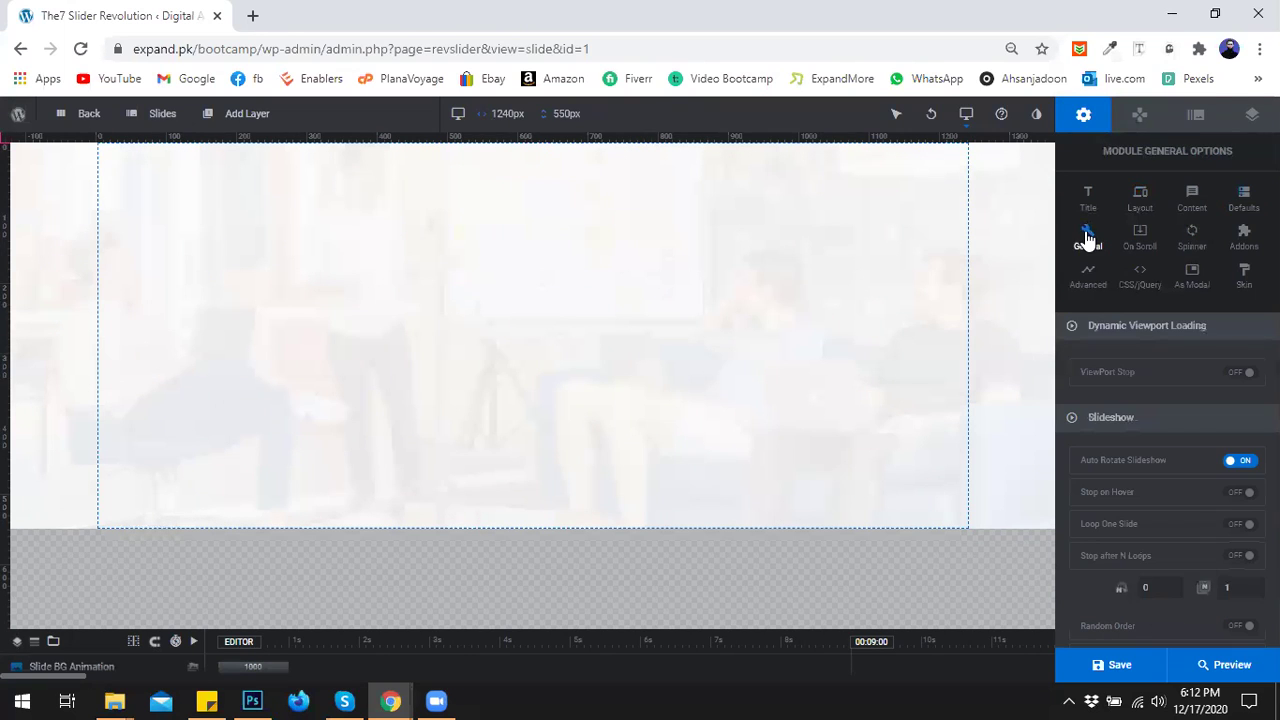
{"action": "scroll", "coordinate": [1102, 307], "scroll_direction": "down", "scroll_amount": 3}
{"action": "scroll", "coordinate": [1106, 304], "scroll_direction": "up", "scroll_amount": 3}
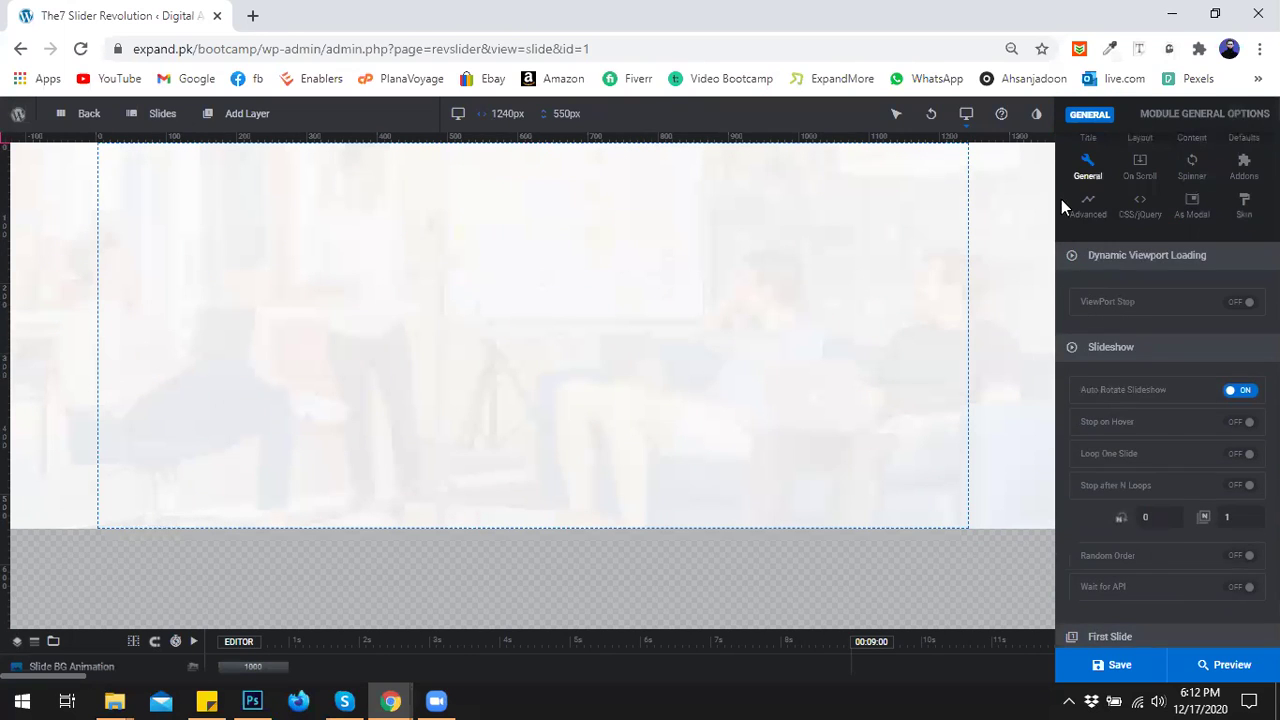
{"action": "scroll", "coordinate": [1061, 199], "scroll_direction": "up", "scroll_amount": 2}
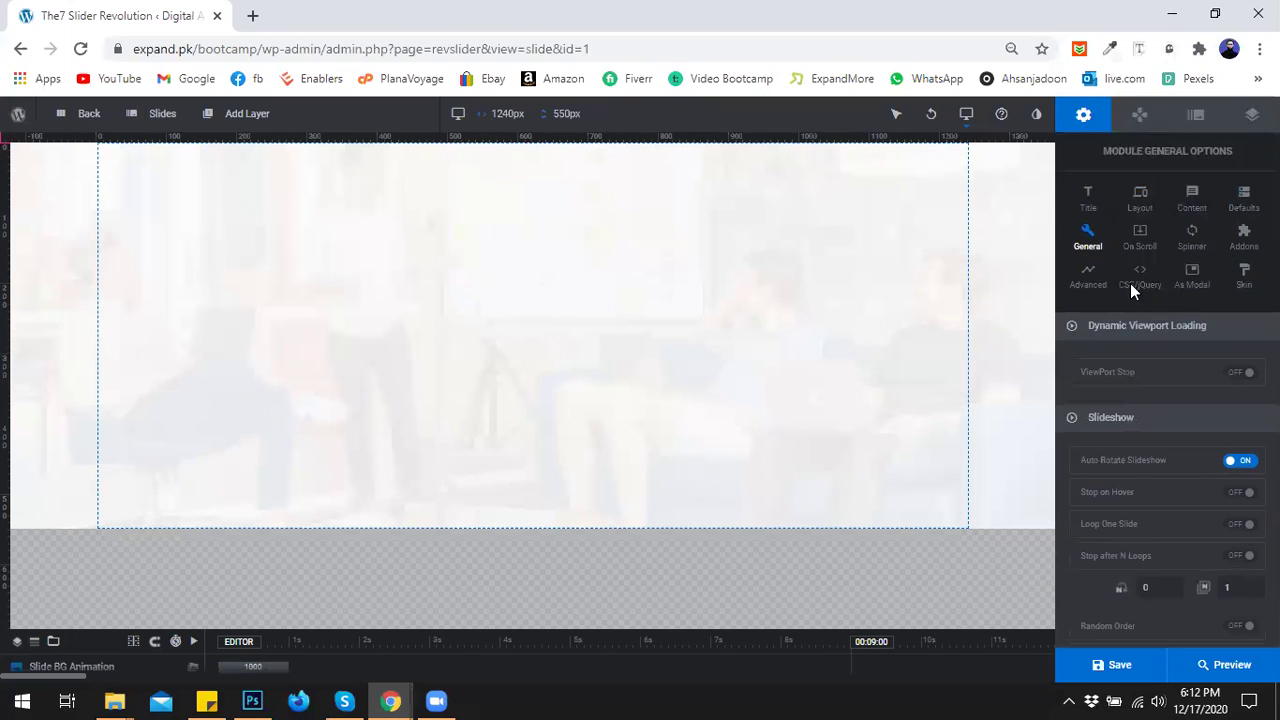
Set the slider's loading Spinner to None.
{"action": "left_click", "coordinate": [1192, 240]}
{"action": "left_click", "coordinate": [1202, 365]}
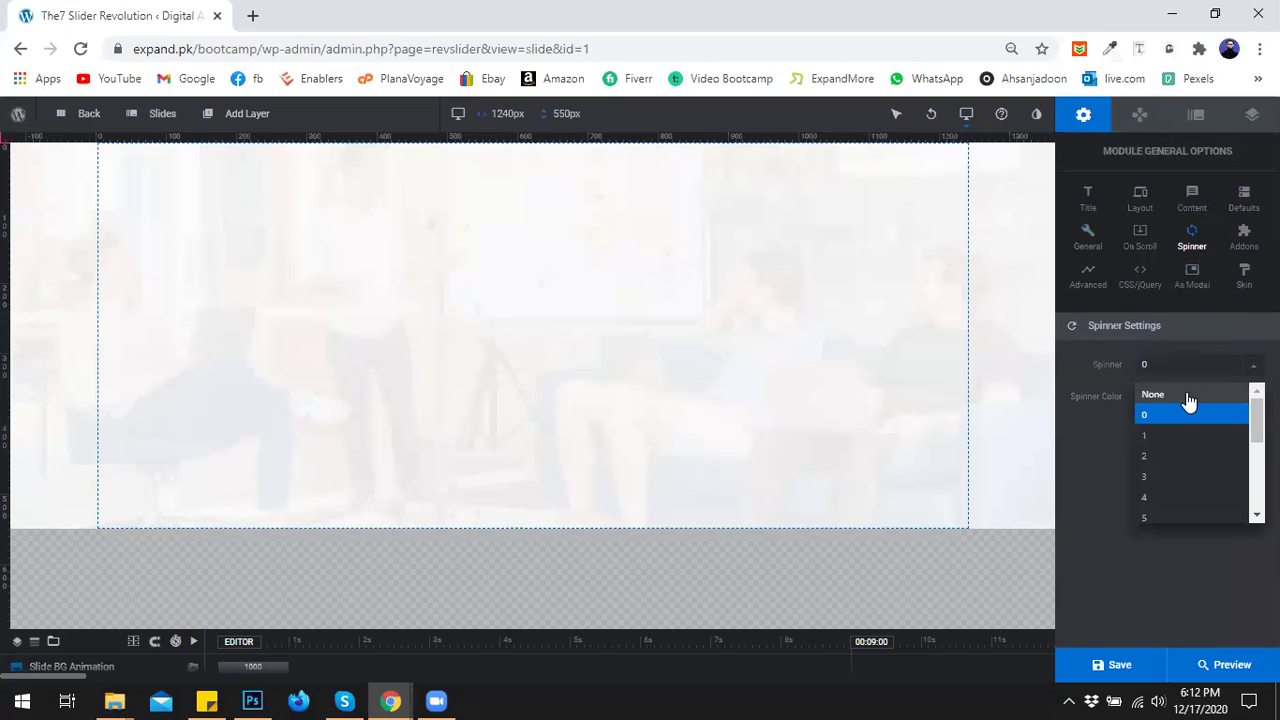
{"action": "left_click", "coordinate": [1187, 397]}
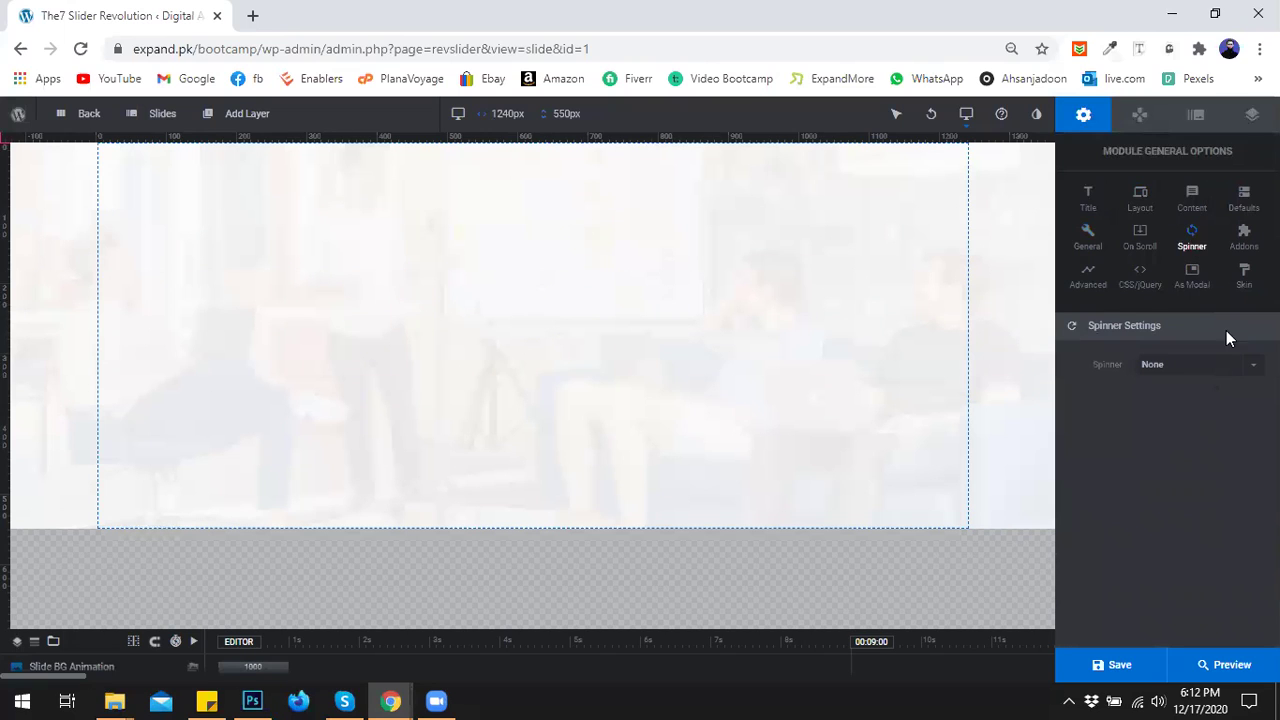
{"action": "left_click", "coordinate": [1088, 282]}
{"action": "left_click", "coordinate": [1132, 285]}
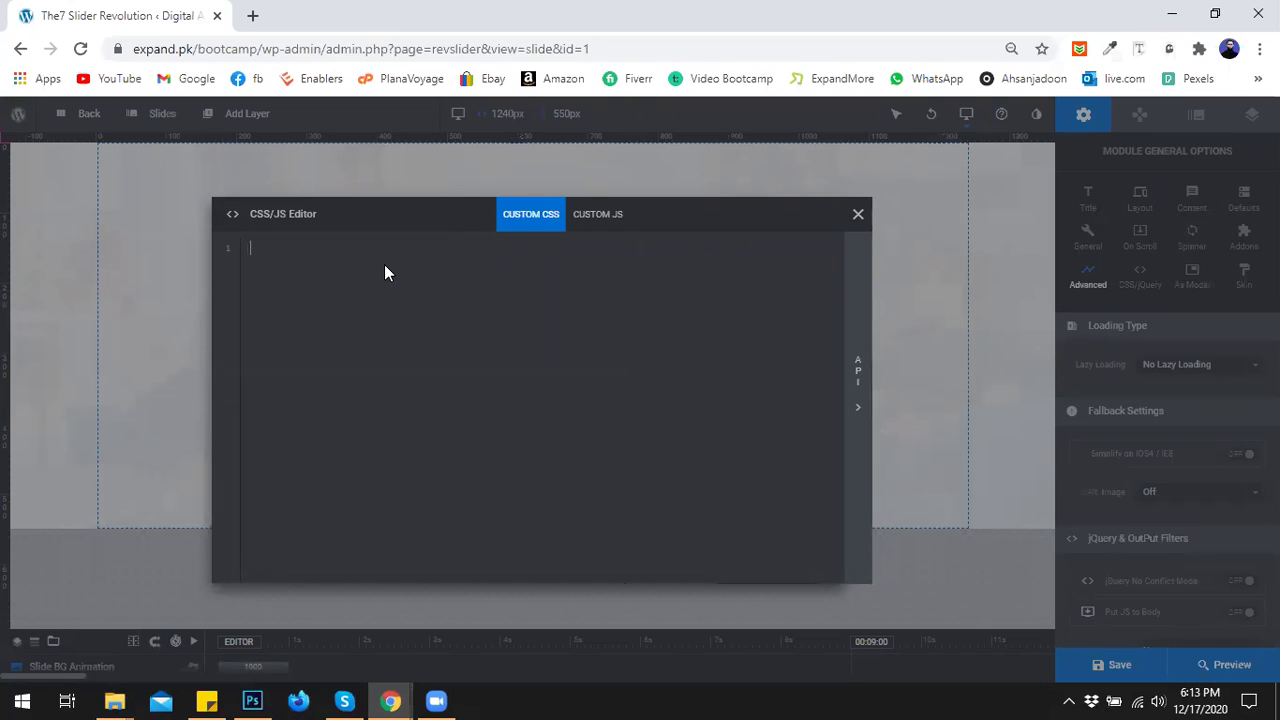
{"action": "left_click", "coordinate": [612, 224]}
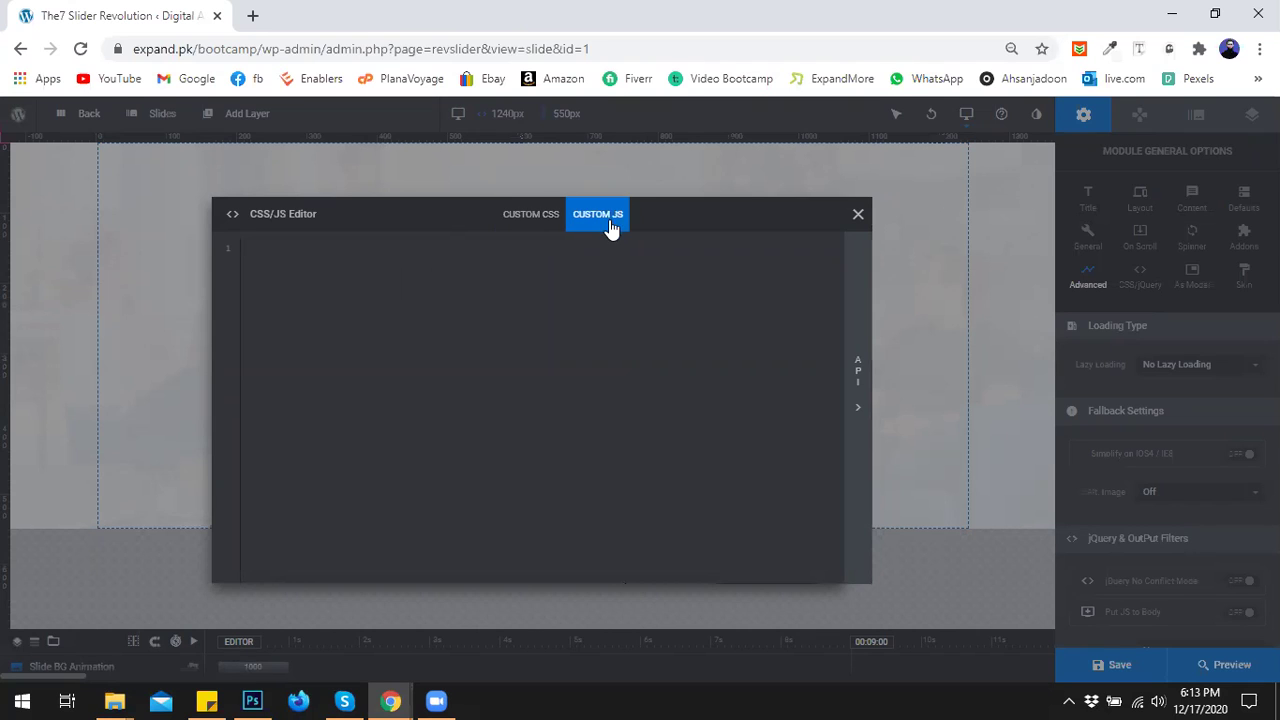
{"action": "left_click", "coordinate": [858, 214]}
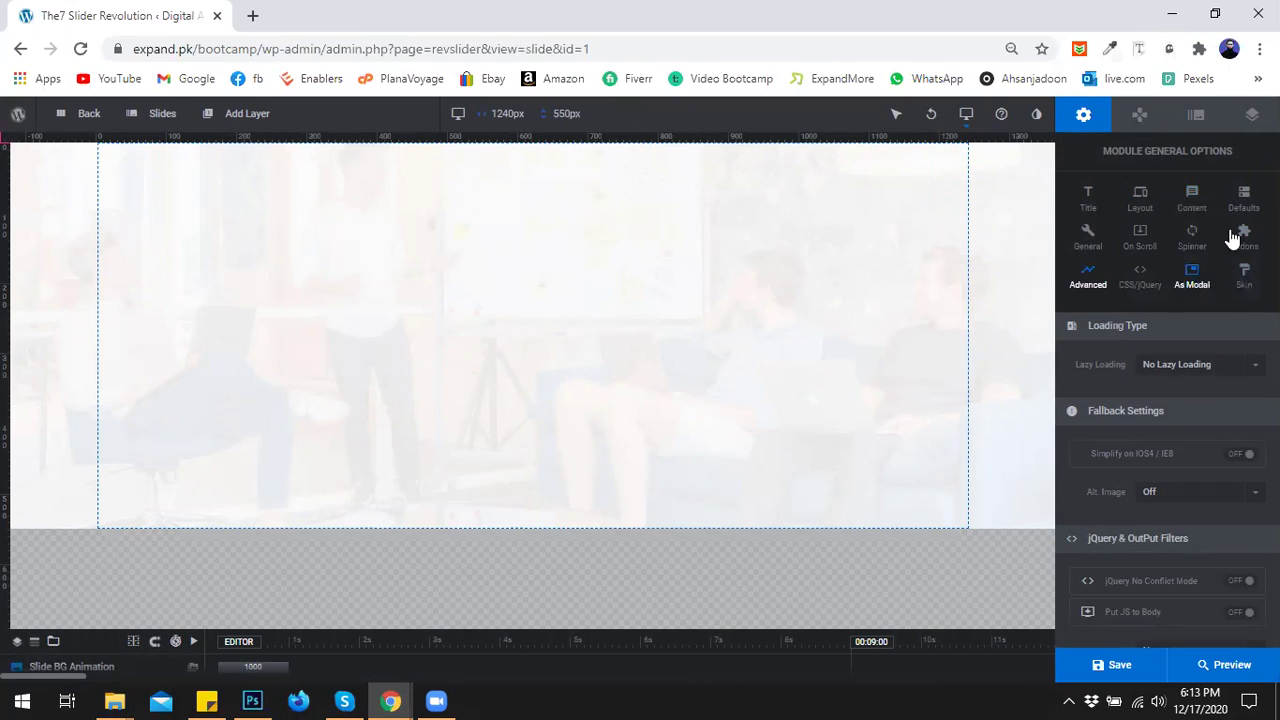
Show Navigation Options > Arrows, leaving Arrow Type switched off.
{"action": "left_click", "coordinate": [1141, 118]}
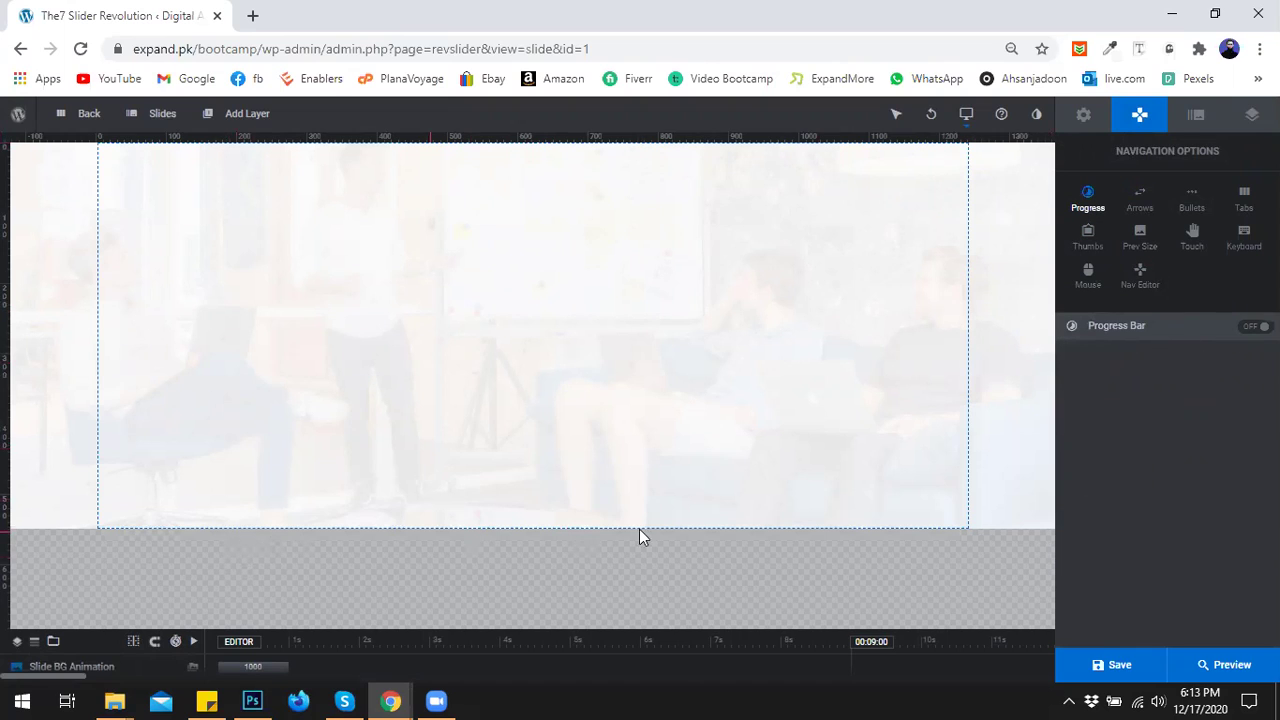
{"action": "left_click", "coordinate": [1145, 202]}
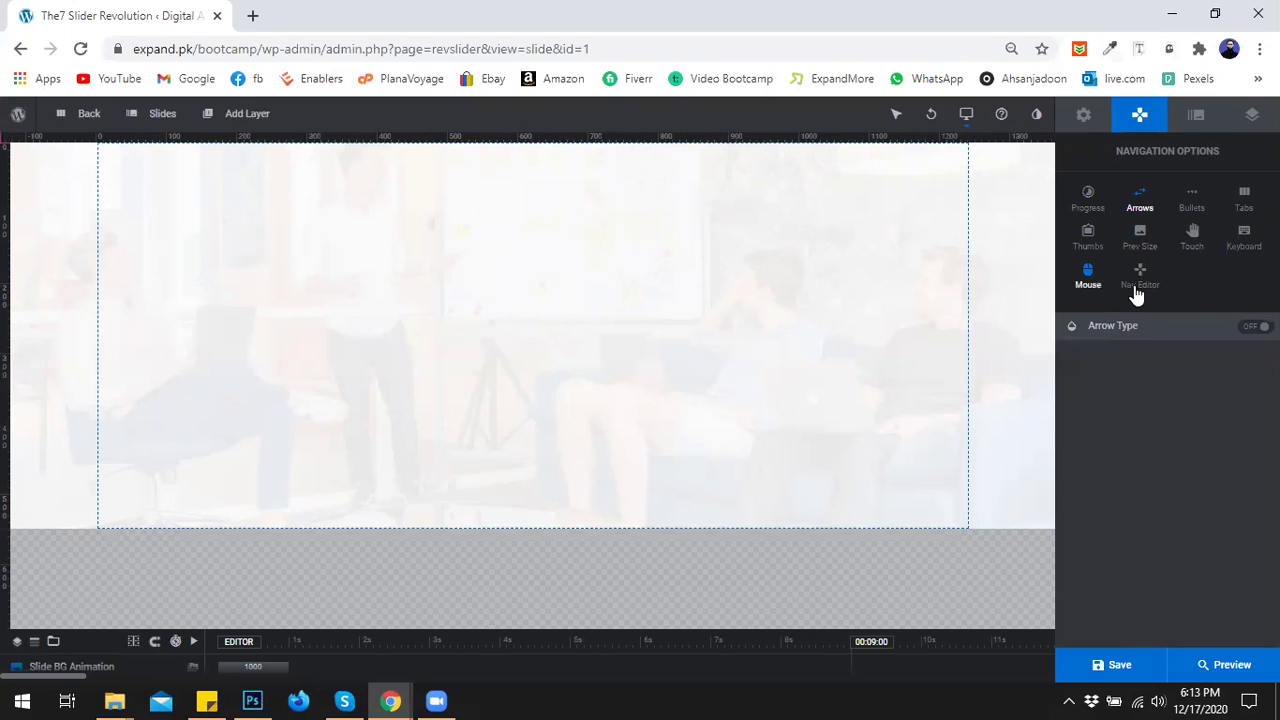
Review the slide's Thumbnail, Animation and Filters (No Filter) options, then switch to Layer Options.
{"action": "left_click", "coordinate": [1194, 114]}
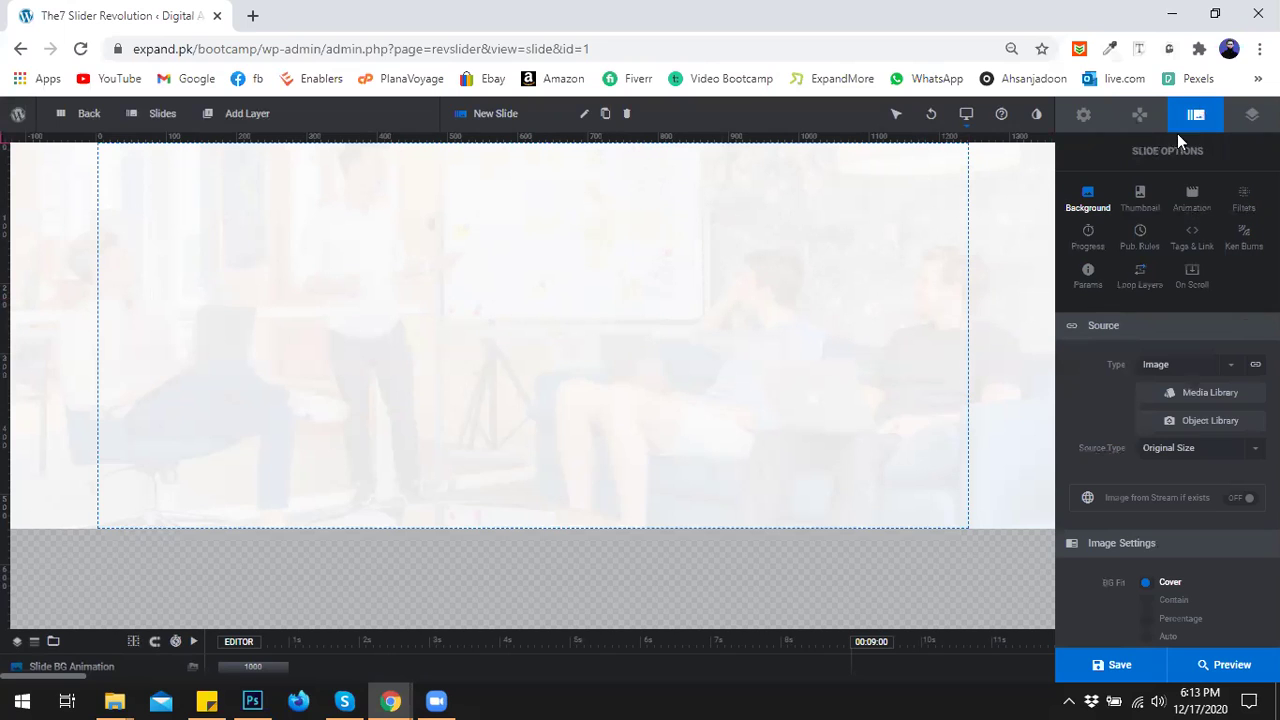
{"action": "left_click", "coordinate": [1141, 212]}
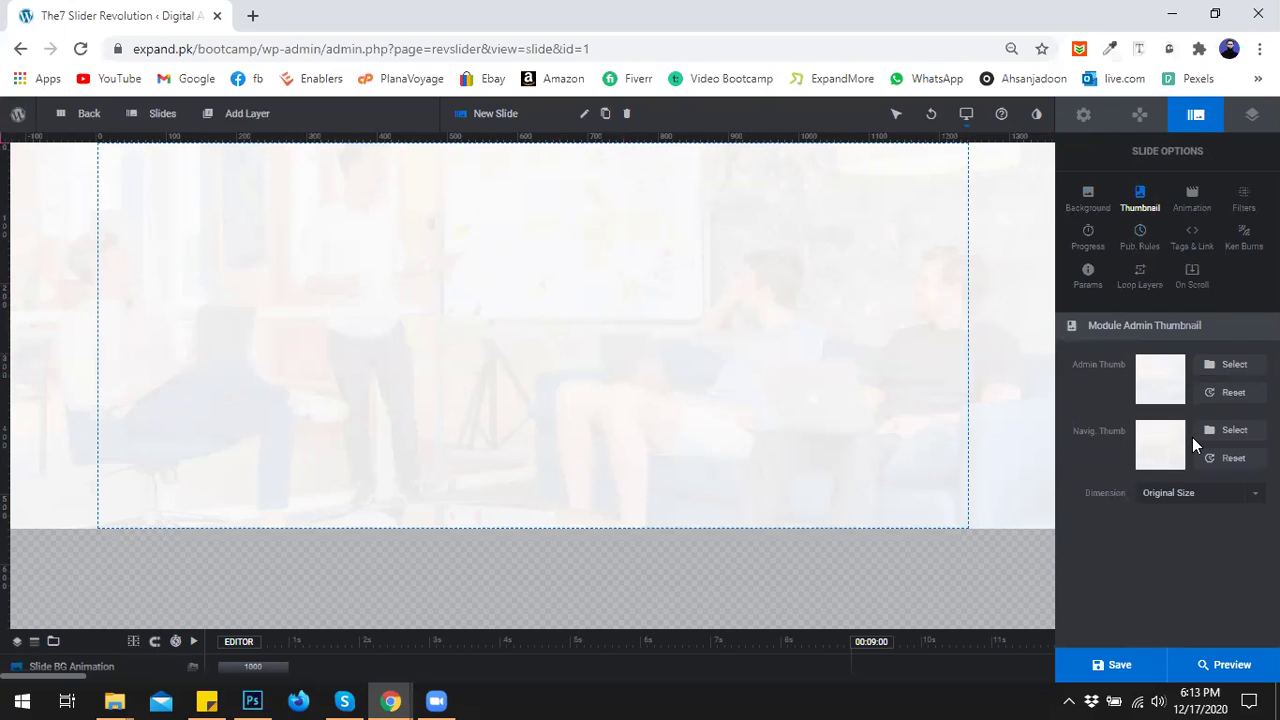
{"action": "left_click", "coordinate": [1191, 200]}
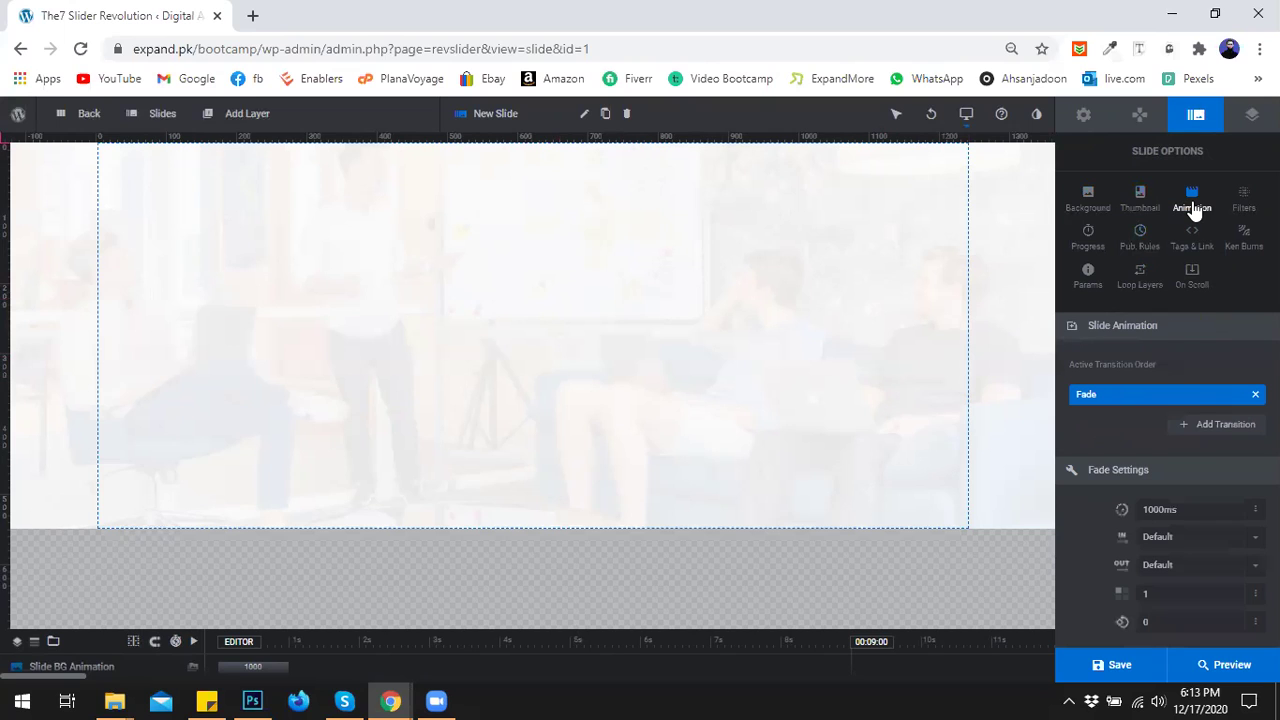
{"action": "left_click", "coordinate": [1248, 210]}
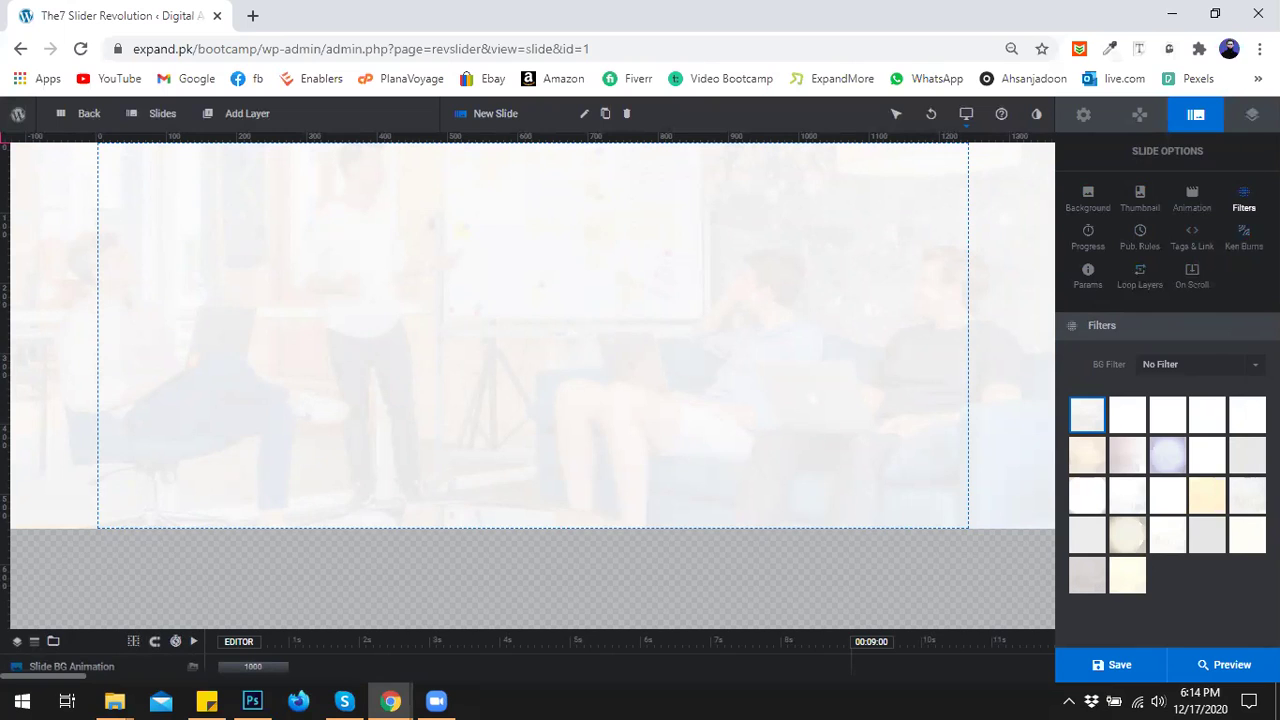
{"action": "left_click", "coordinate": [1252, 113]}
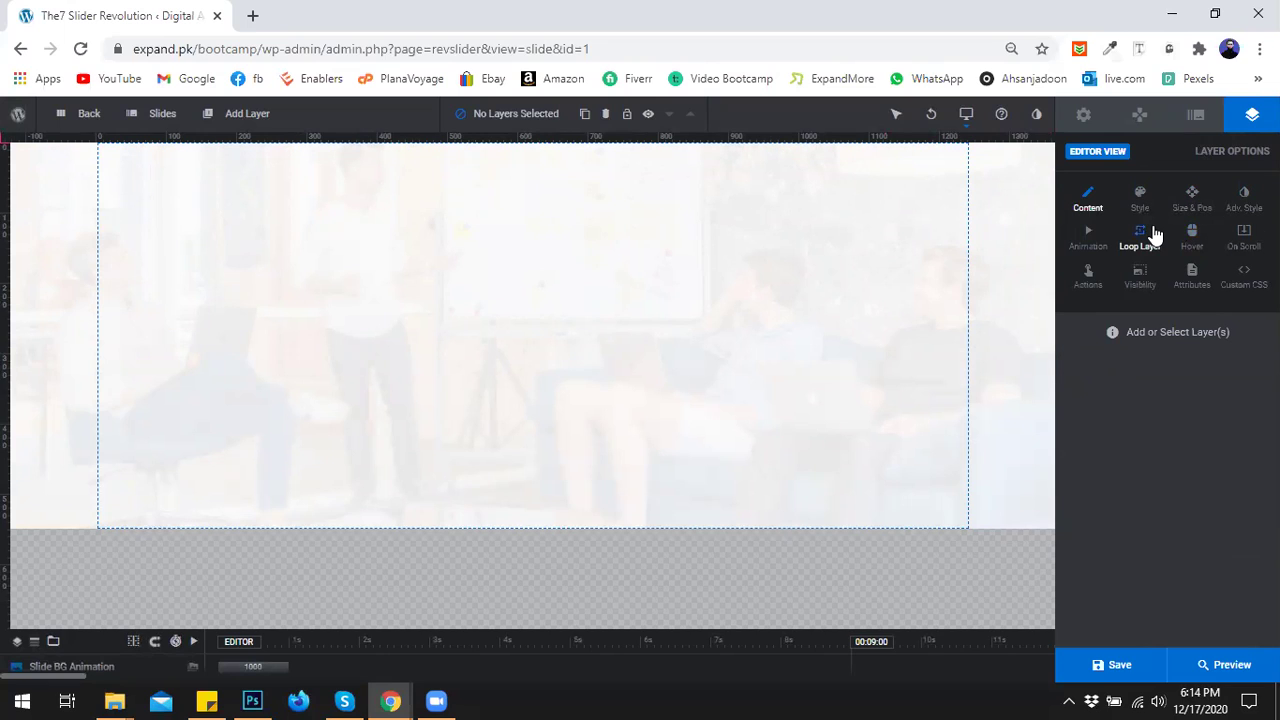
Open Module General Options and bring up Add Layer > Text with its Quick Style choices.
{"action": "left_click", "coordinate": [1083, 114]}
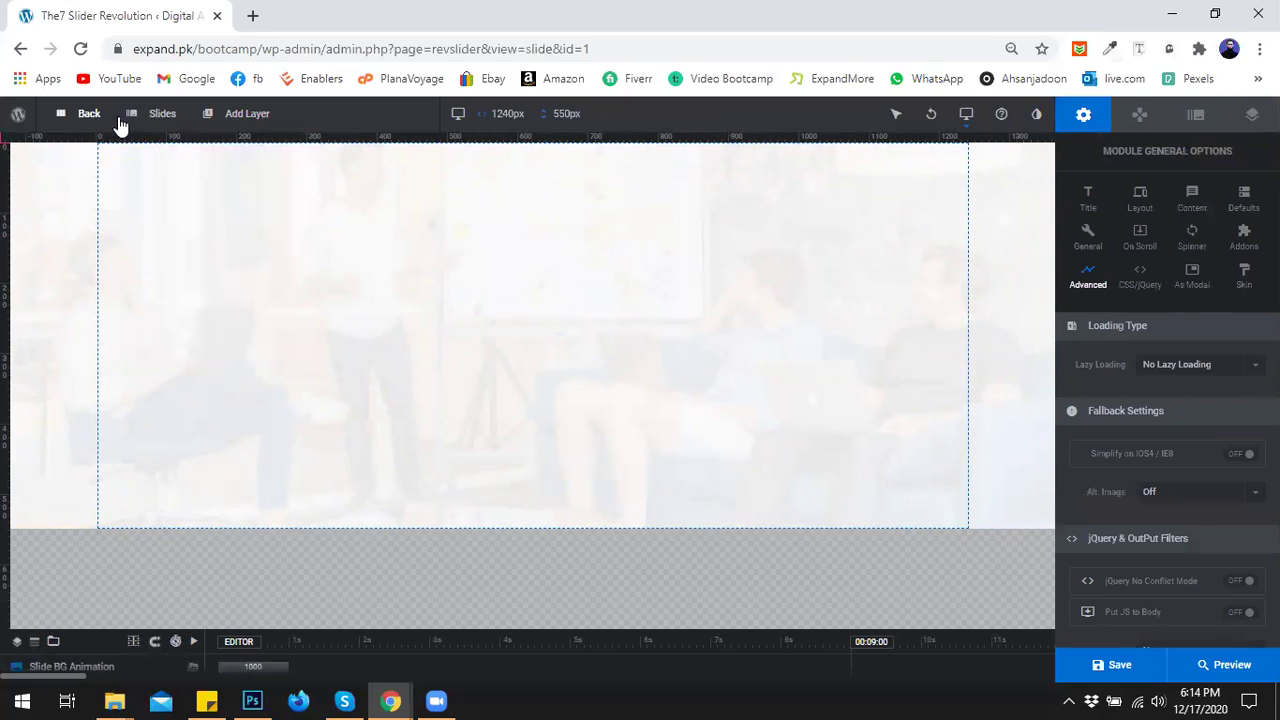
{"action": "mouse_move", "coordinate": [136, 114]}
{"action": "mouse_move", "coordinate": [143, 184]}
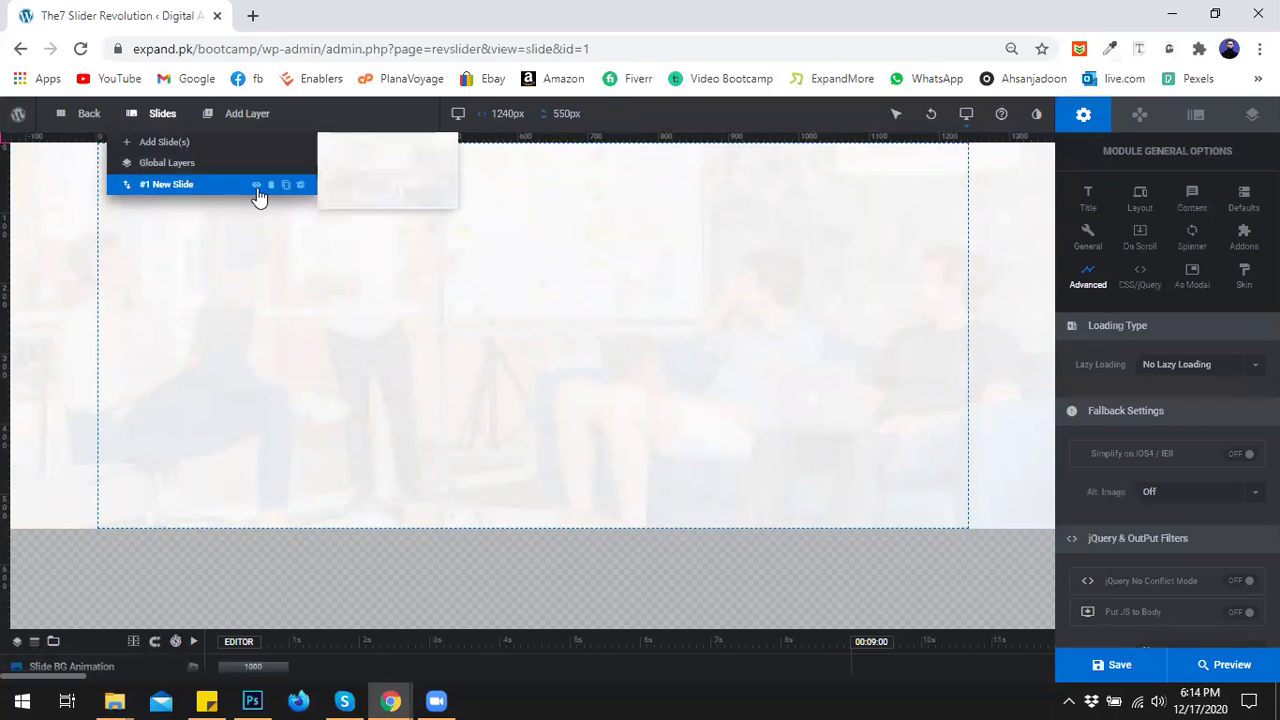
{"action": "mouse_move", "coordinate": [195, 145]}
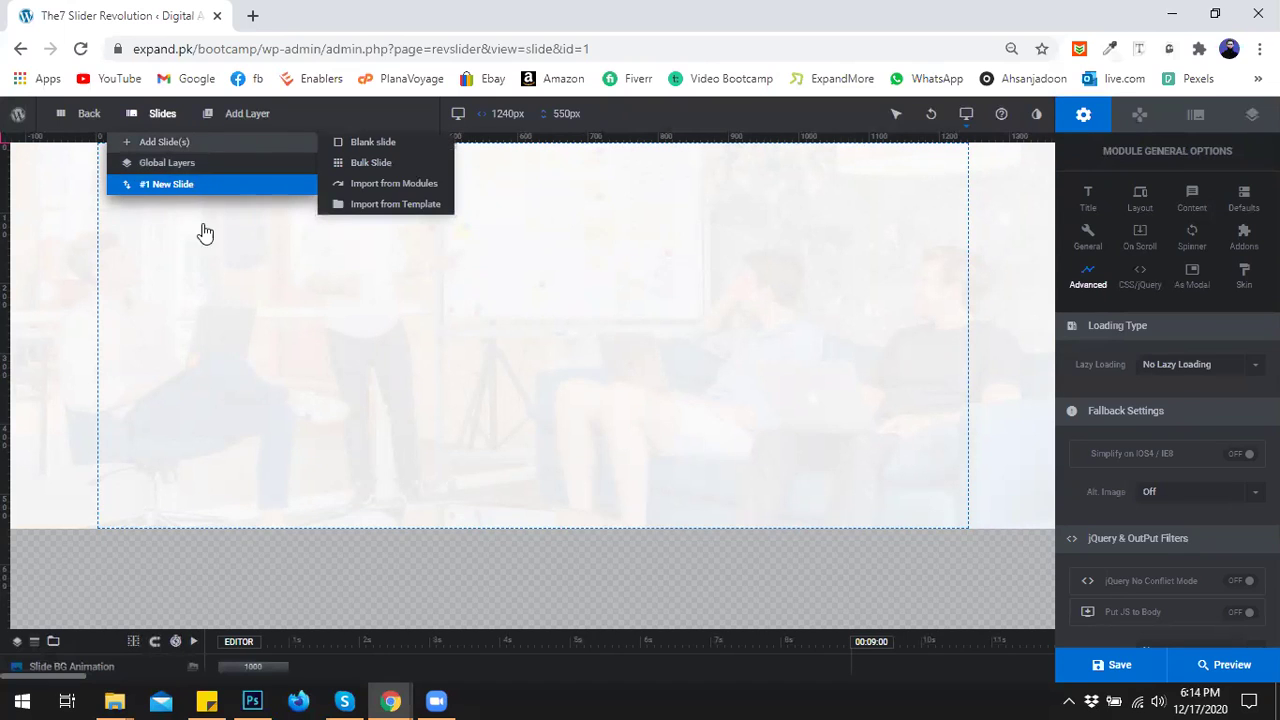
{"action": "mouse_move", "coordinate": [210, 118]}
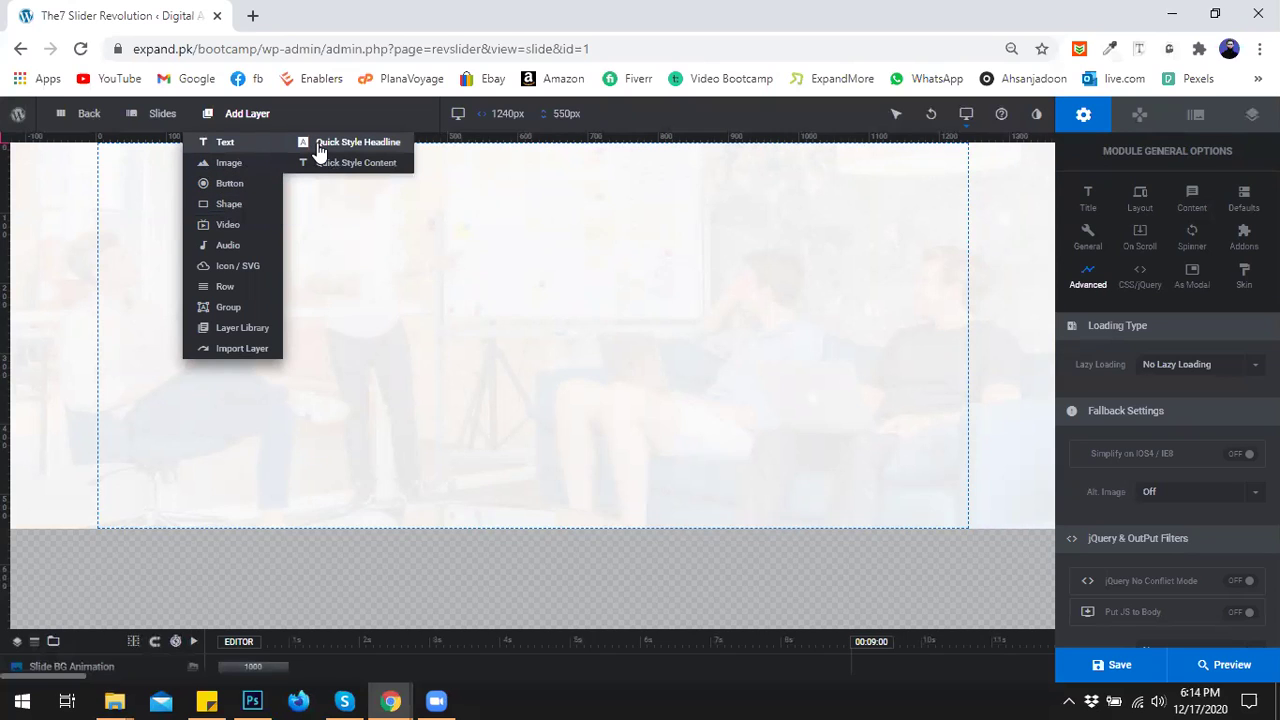
Add a Quick Style Headline text layer (text-0) and open the Dashboard in a background tab.
{"action": "left_click", "coordinate": [322, 146]}
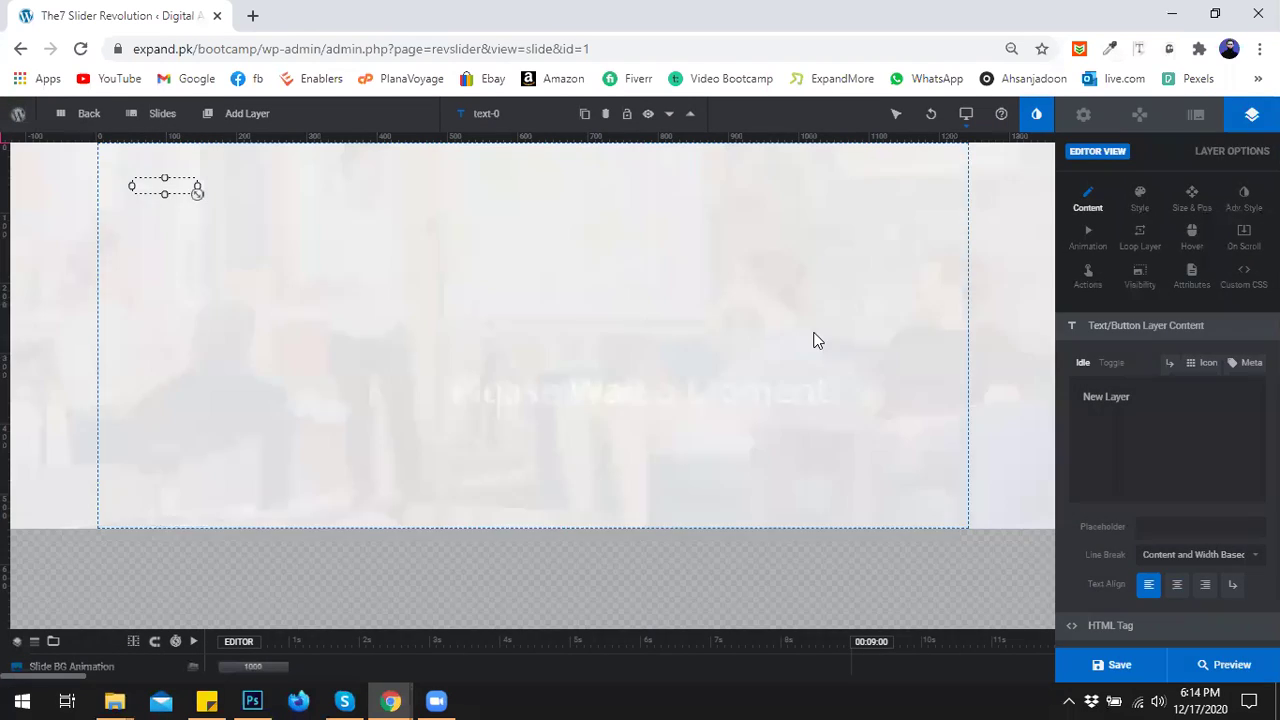
{"action": "scroll", "coordinate": [1198, 532], "scroll_direction": "down", "scroll_amount": 10}
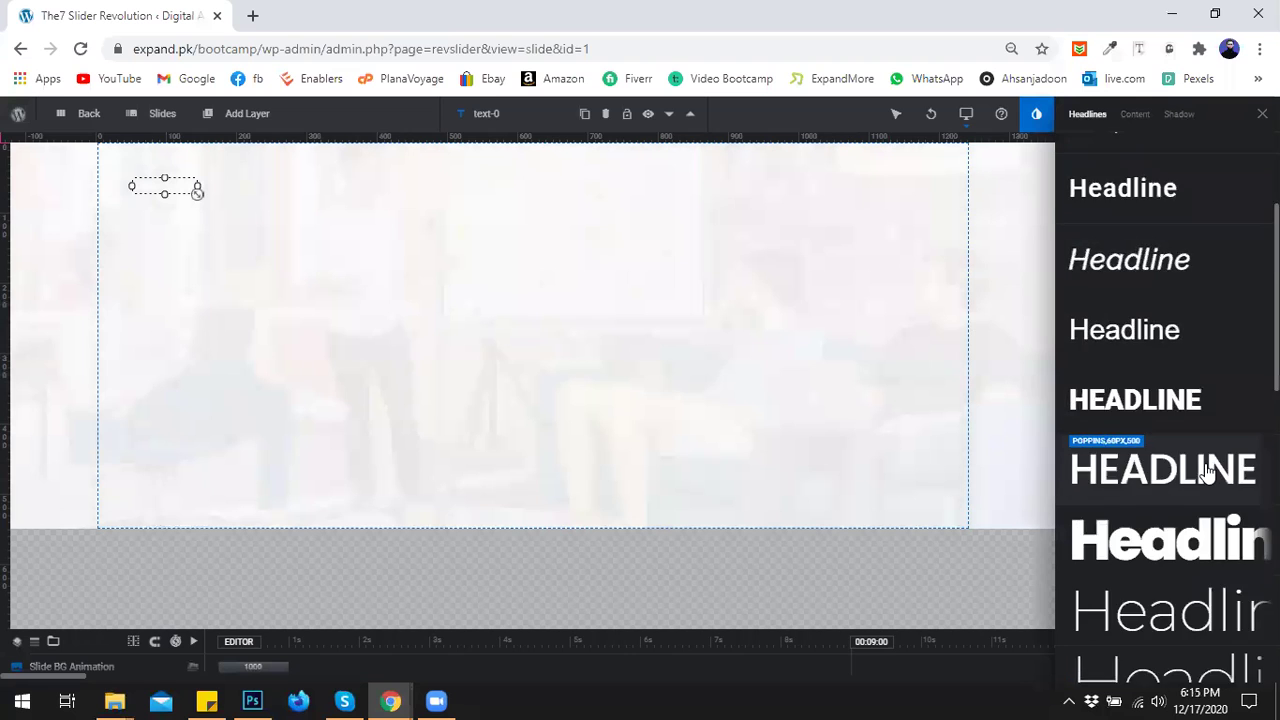
{"action": "scroll", "coordinate": [1206, 474], "scroll_direction": "down", "scroll_amount": 3}
{"action": "scroll", "coordinate": [1206, 474], "scroll_direction": "up", "scroll_amount": 2}
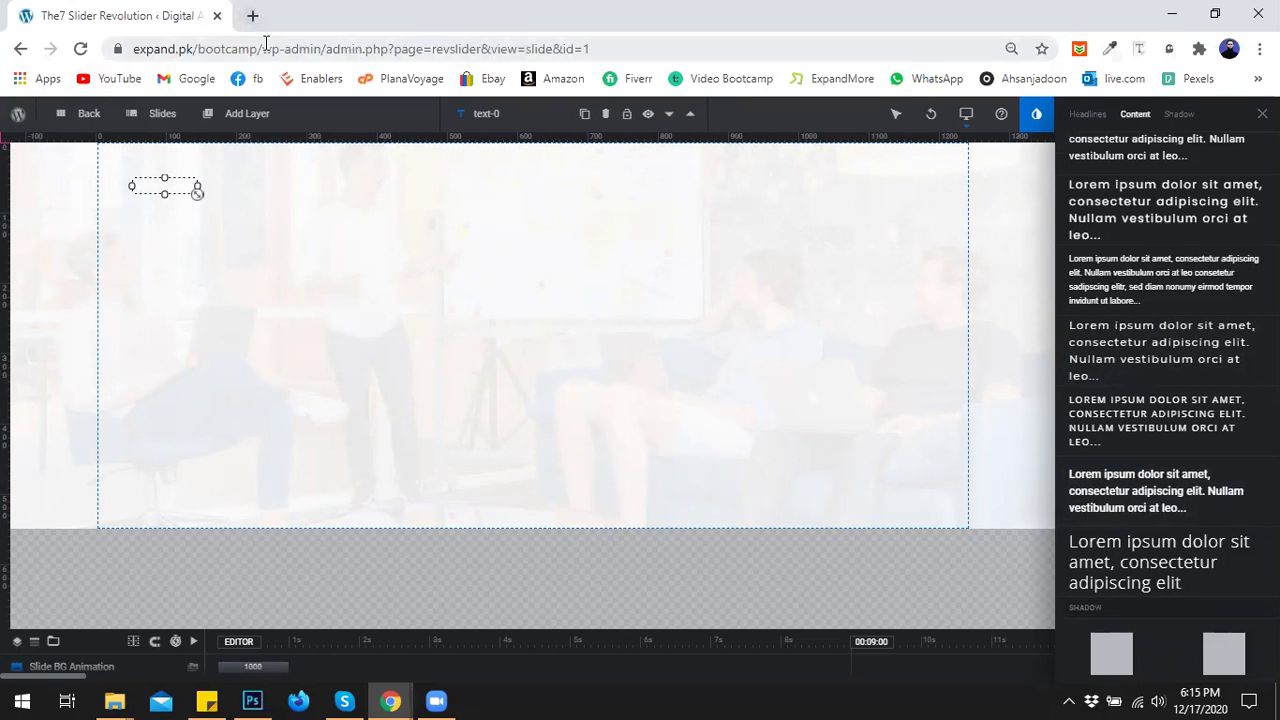
{"action": "mouse_move", "coordinate": [14, 114]}
{"action": "middle_click", "coordinate": [45, 142]}
Open the live site and confirm its ABOUT US heading is Crimson Text, 40px, weight 700.
{"action": "left_click", "coordinate": [314, 12]}
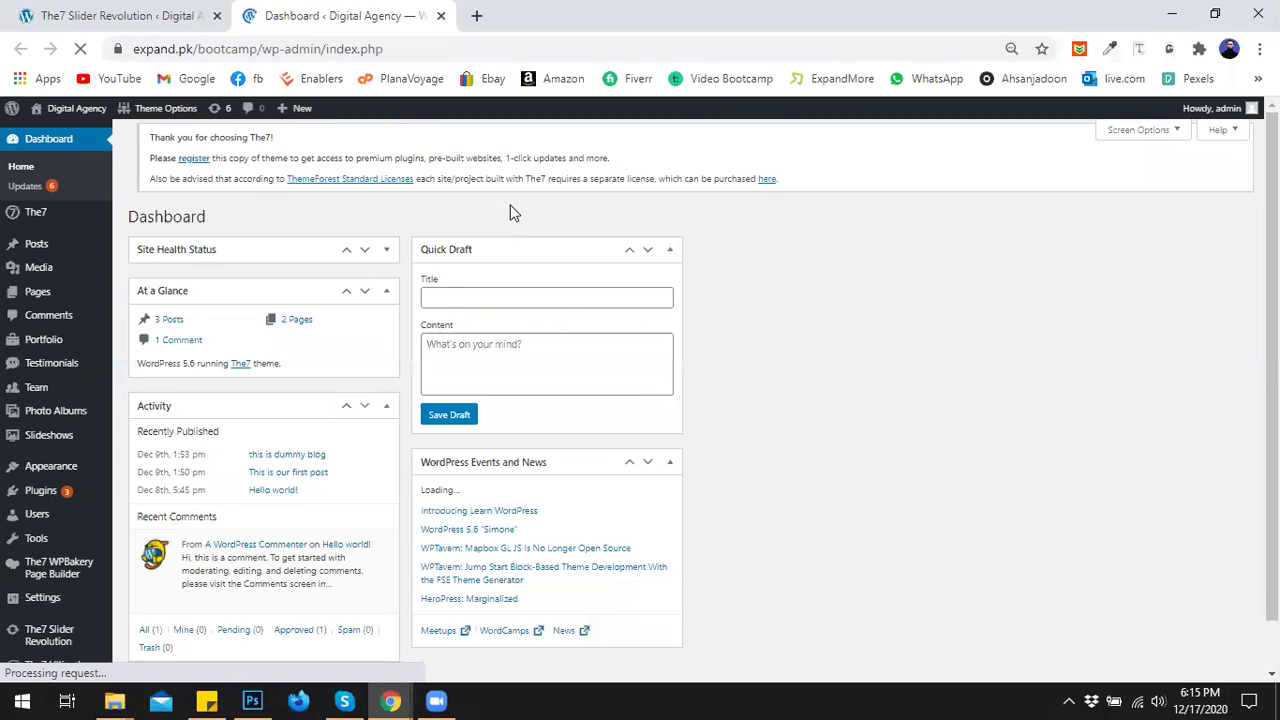
{"action": "middle_click", "coordinate": [80, 145]}
{"action": "left_click", "coordinate": [520, 15]}
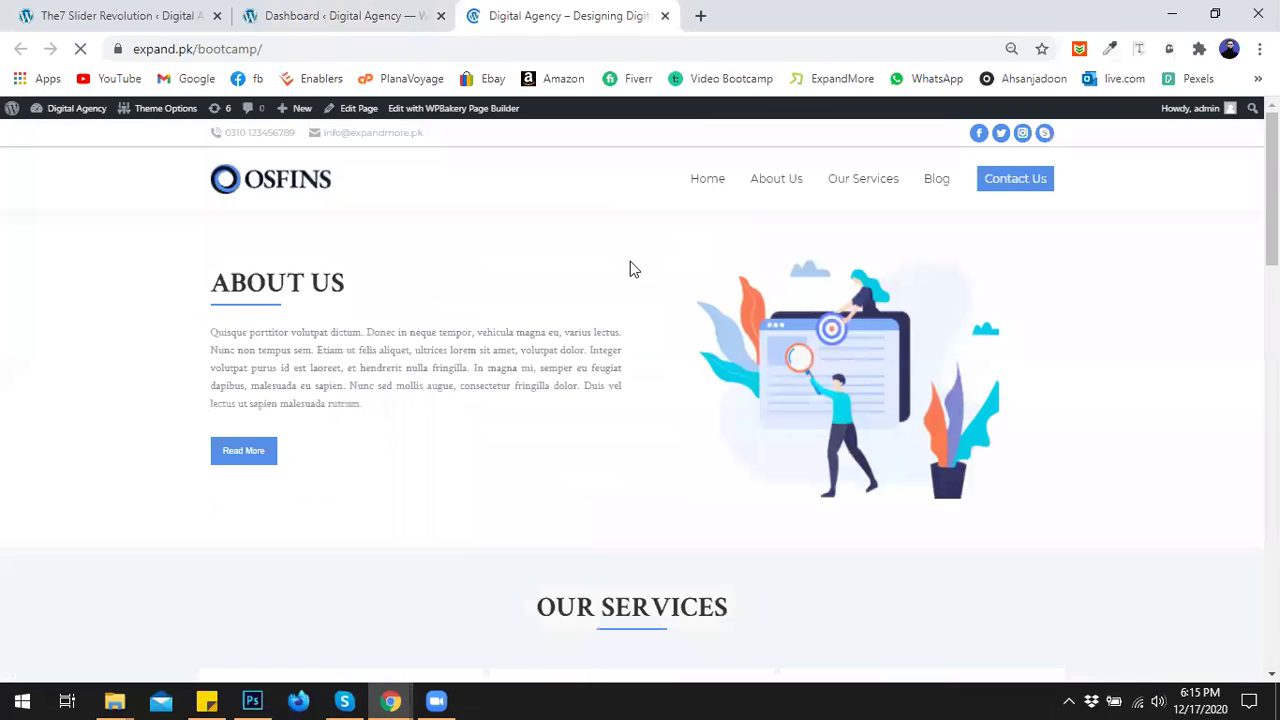
{"action": "left_click", "coordinate": [1136, 55]}
{"action": "left_click", "coordinate": [360, 283]}
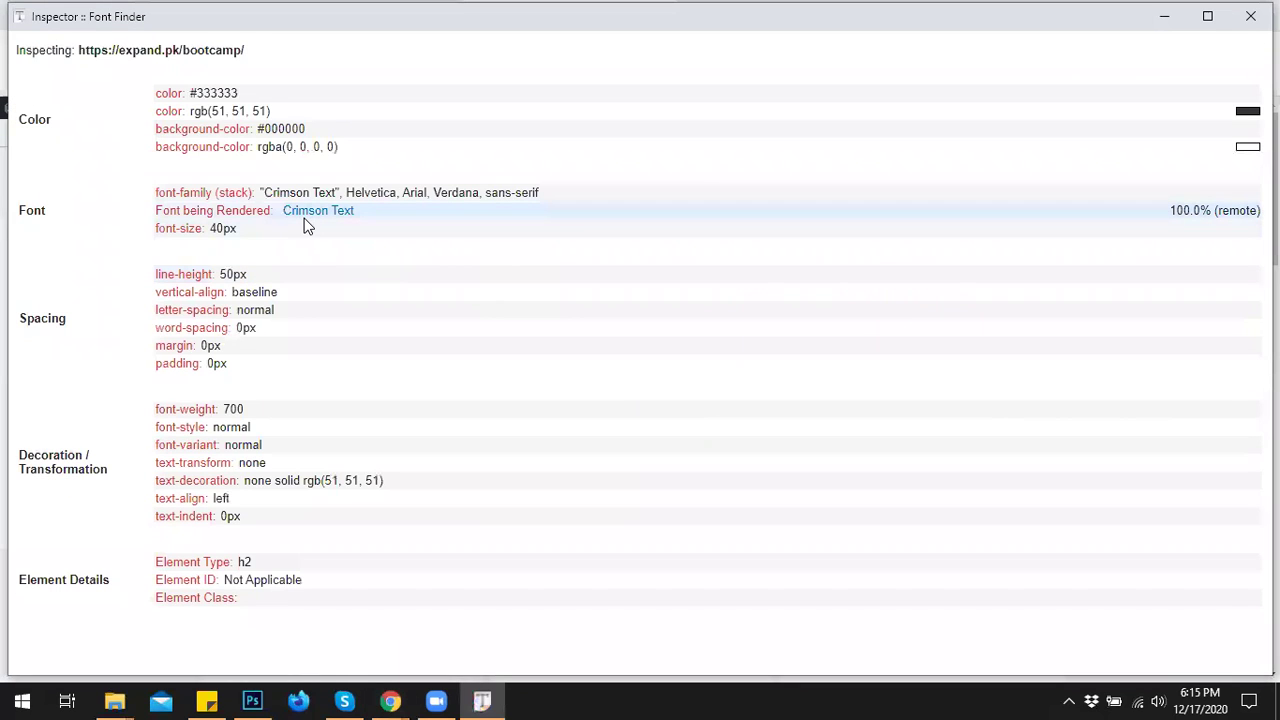
{"action": "left_click", "coordinate": [1250, 16]}
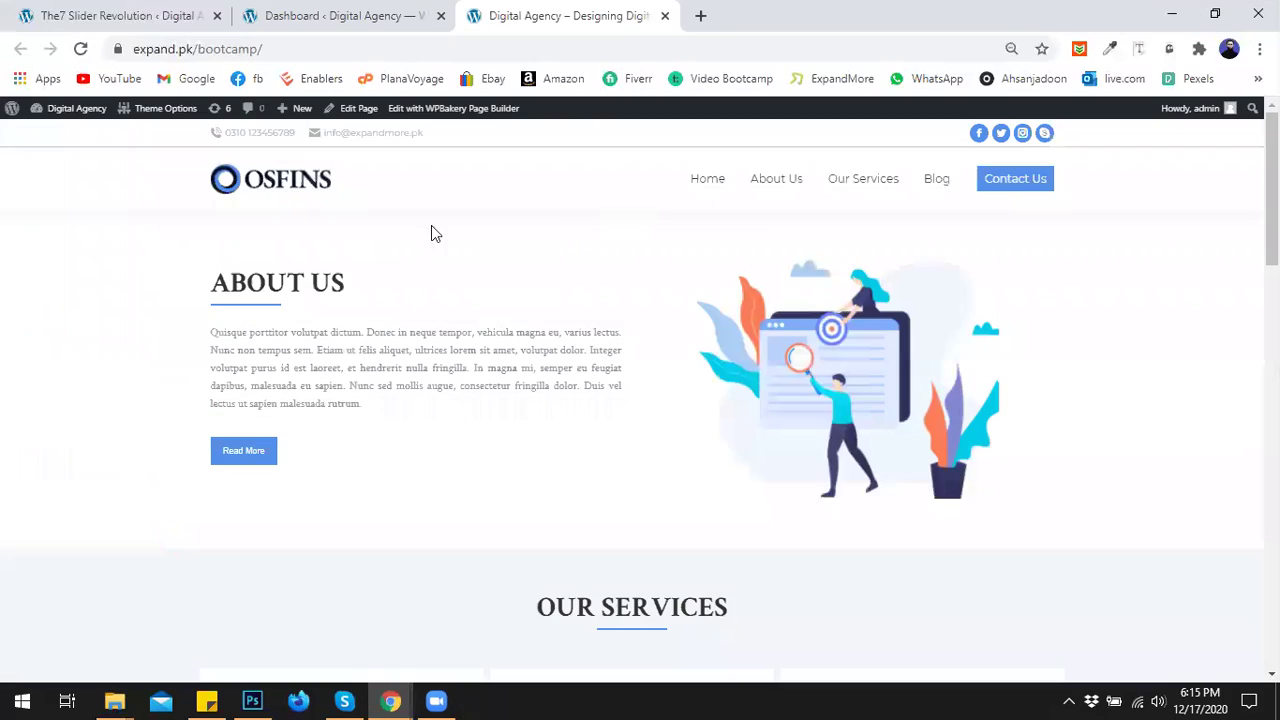
{"action": "left_click", "coordinate": [30, 10]}
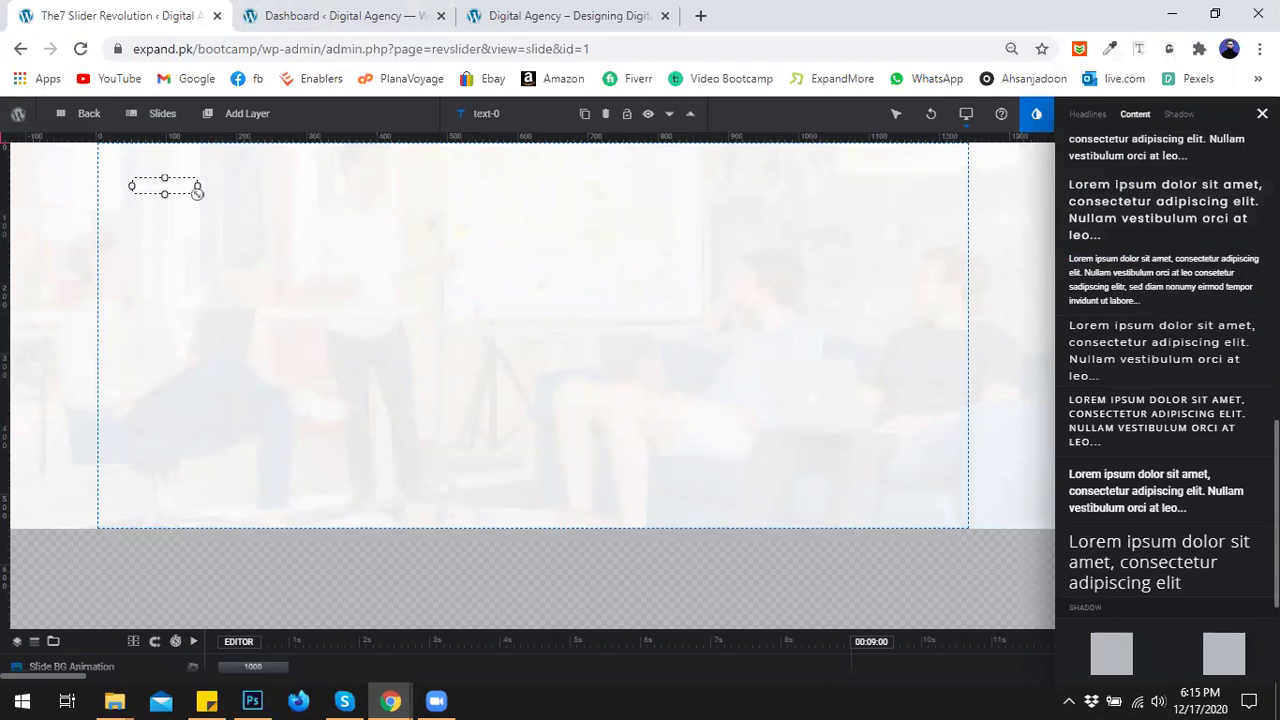
Replace 'New Layer' with 'We provide business solutions. Grow your new business with BuxiWord.'.
{"action": "left_click", "coordinate": [1262, 114]}
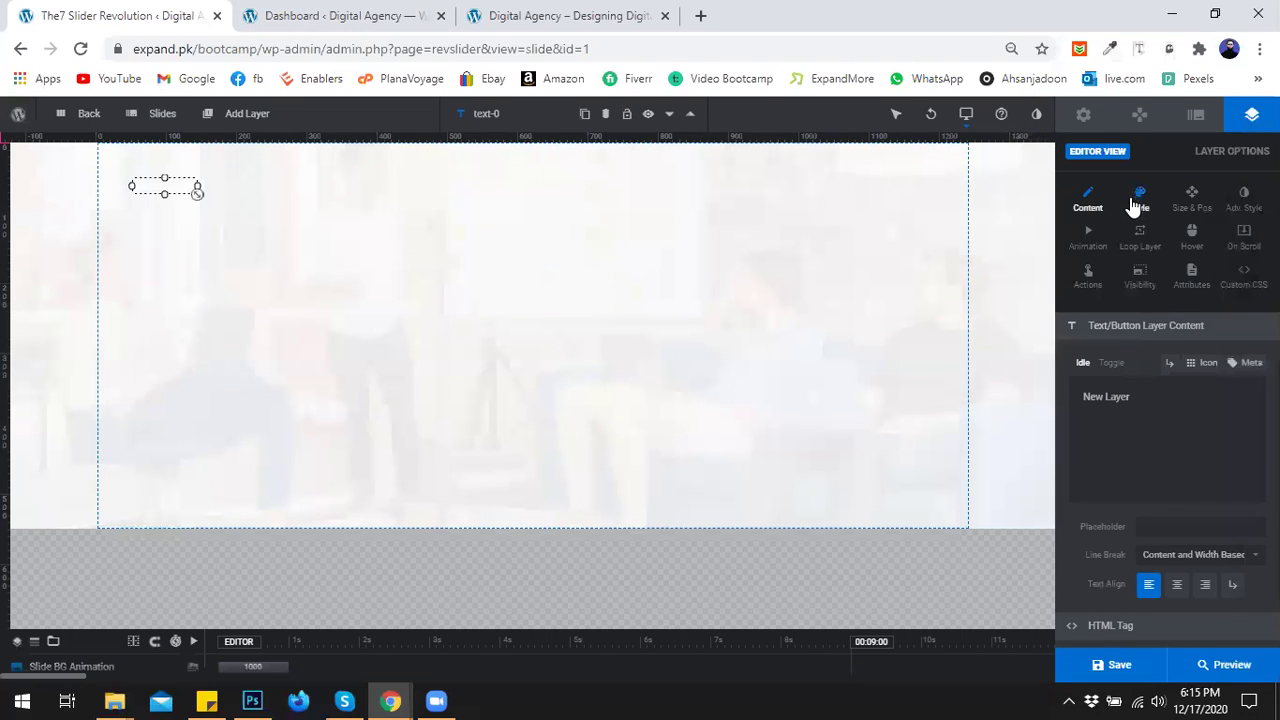
{"action": "triple_click", "coordinate": [1091, 396]}
{"action": "type", "text": "We provide business solutions. Grow your new business with BuxiWord."}
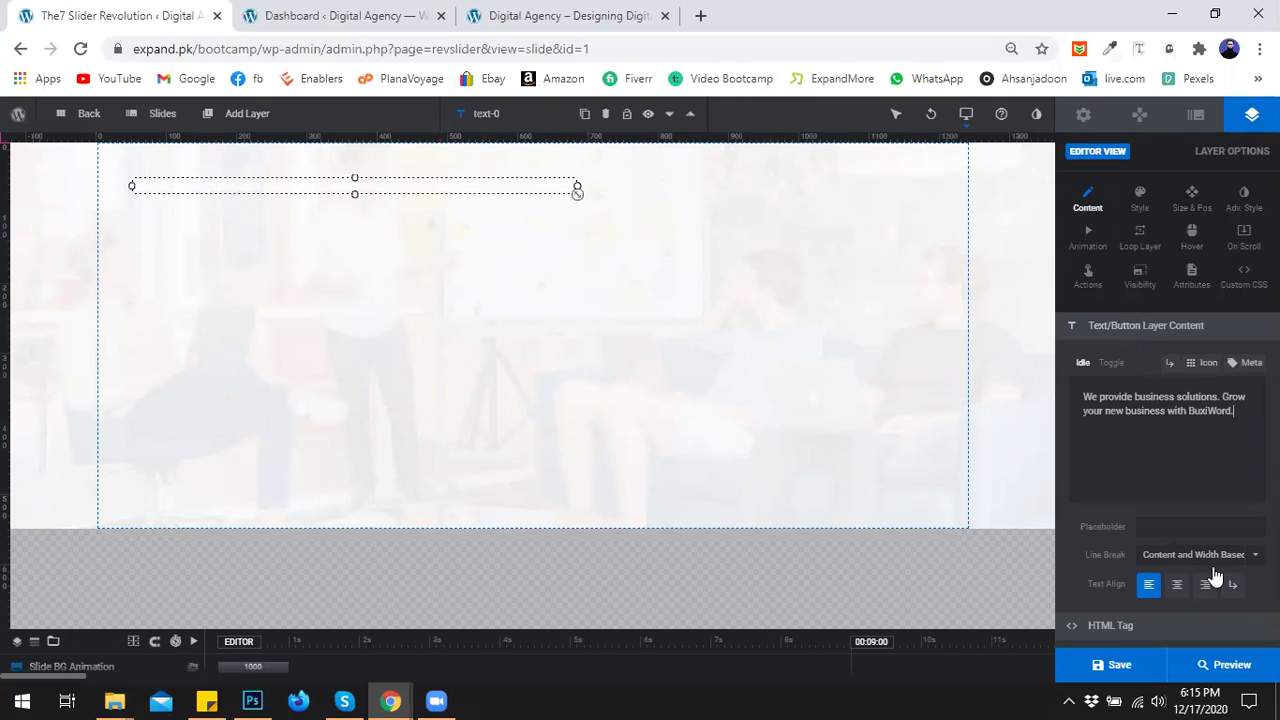
{"action": "scroll", "coordinate": [1215, 577], "scroll_direction": "down", "scroll_amount": 2}
{"action": "scroll", "coordinate": [1187, 535], "scroll_direction": "up", "scroll_amount": 2}
Open the layer's Style settings and recheck the live site's OUR SERVICES heading font.
{"action": "left_click", "coordinate": [1143, 208]}
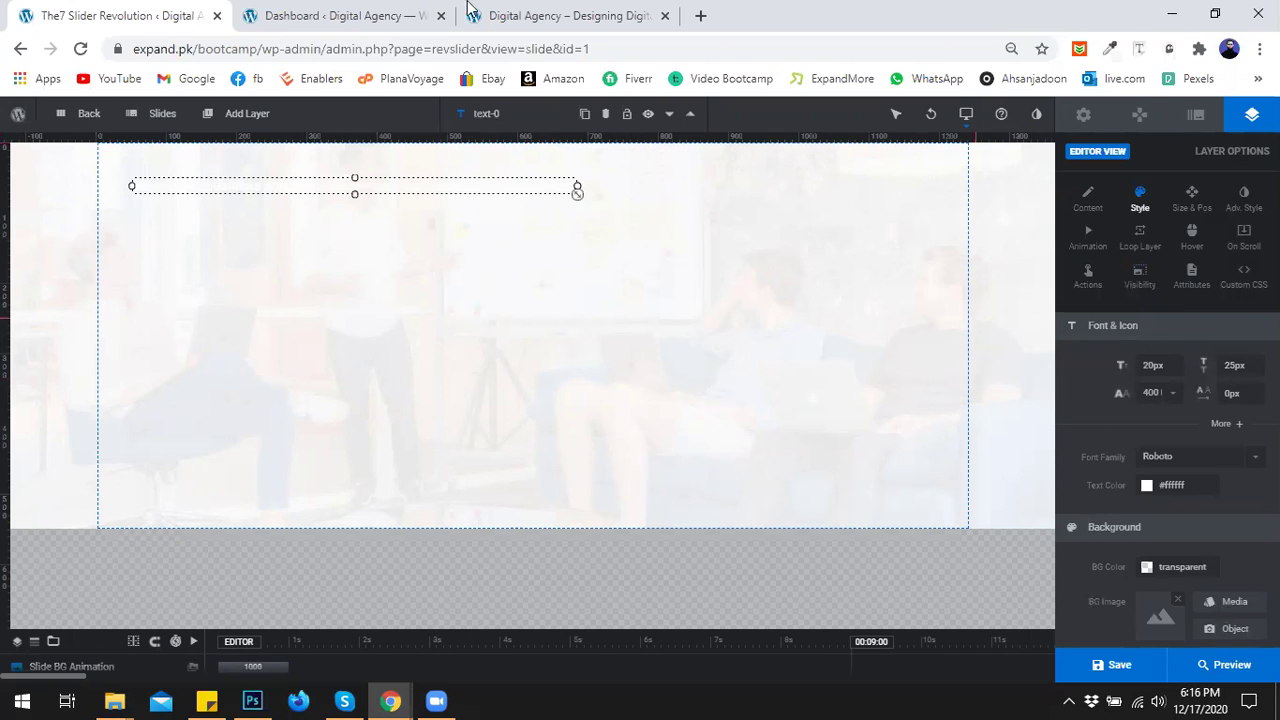
{"action": "left_click", "coordinate": [405, 15]}
{"action": "left_click", "coordinate": [529, 14]}
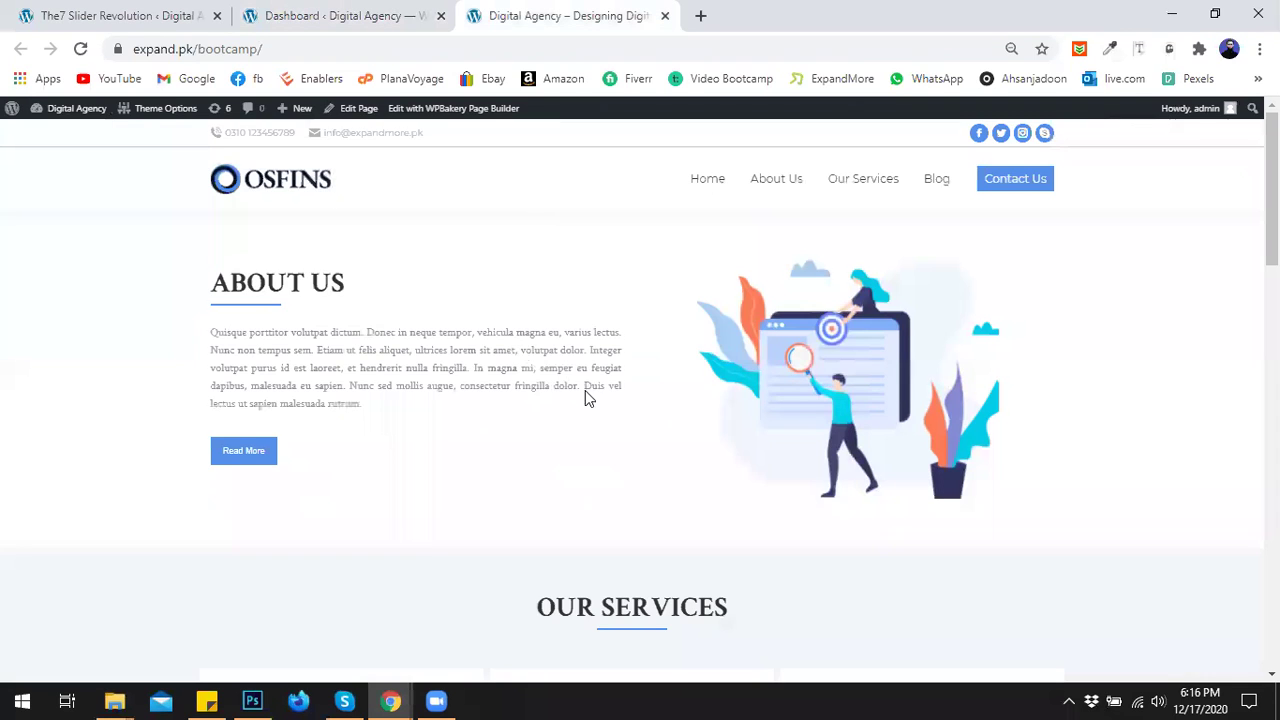
{"action": "scroll", "coordinate": [586, 397], "scroll_direction": "down", "scroll_amount": 3}
{"action": "scroll", "coordinate": [586, 397], "scroll_direction": "up", "scroll_amount": 1}
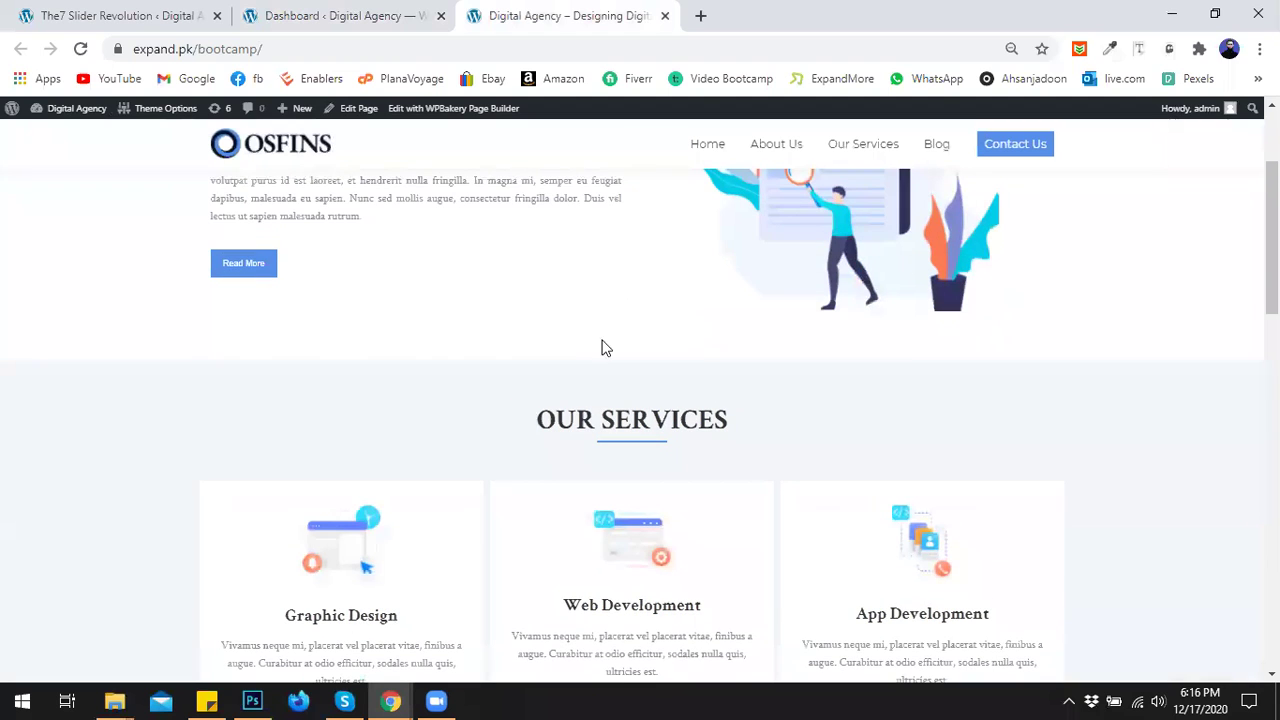
{"action": "left_click", "coordinate": [1139, 48]}
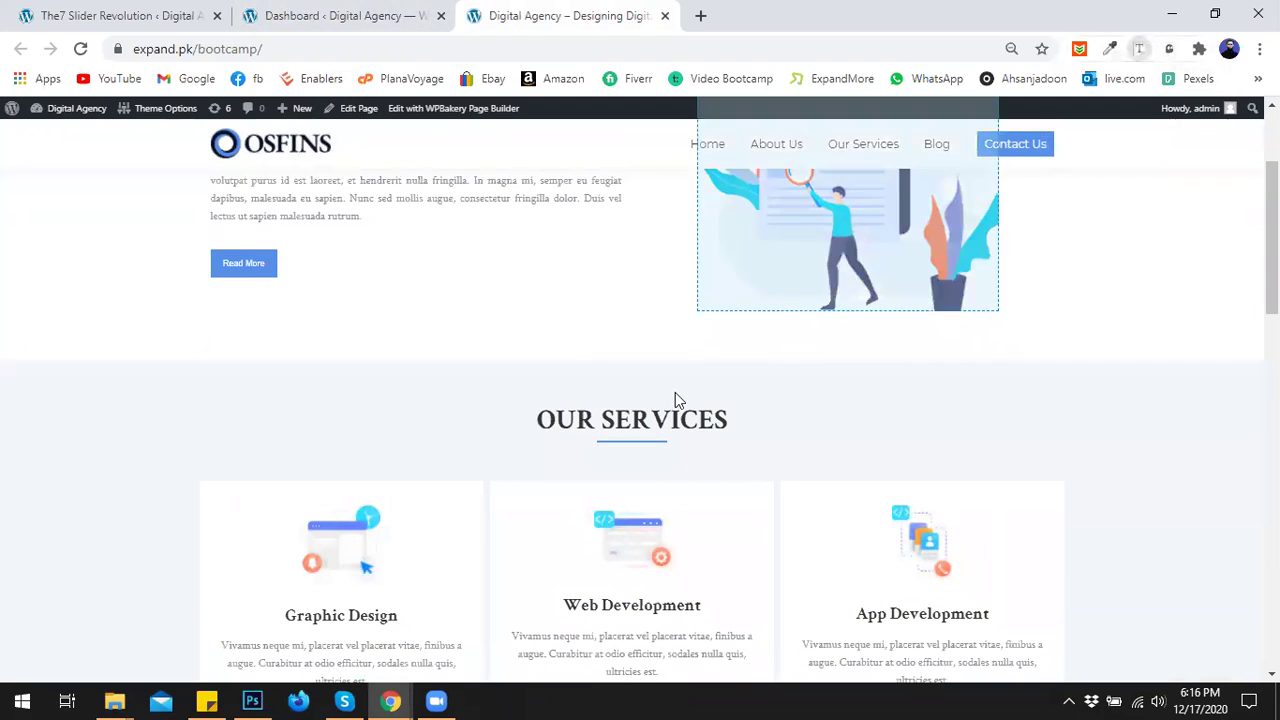
{"action": "left_click", "coordinate": [624, 424]}
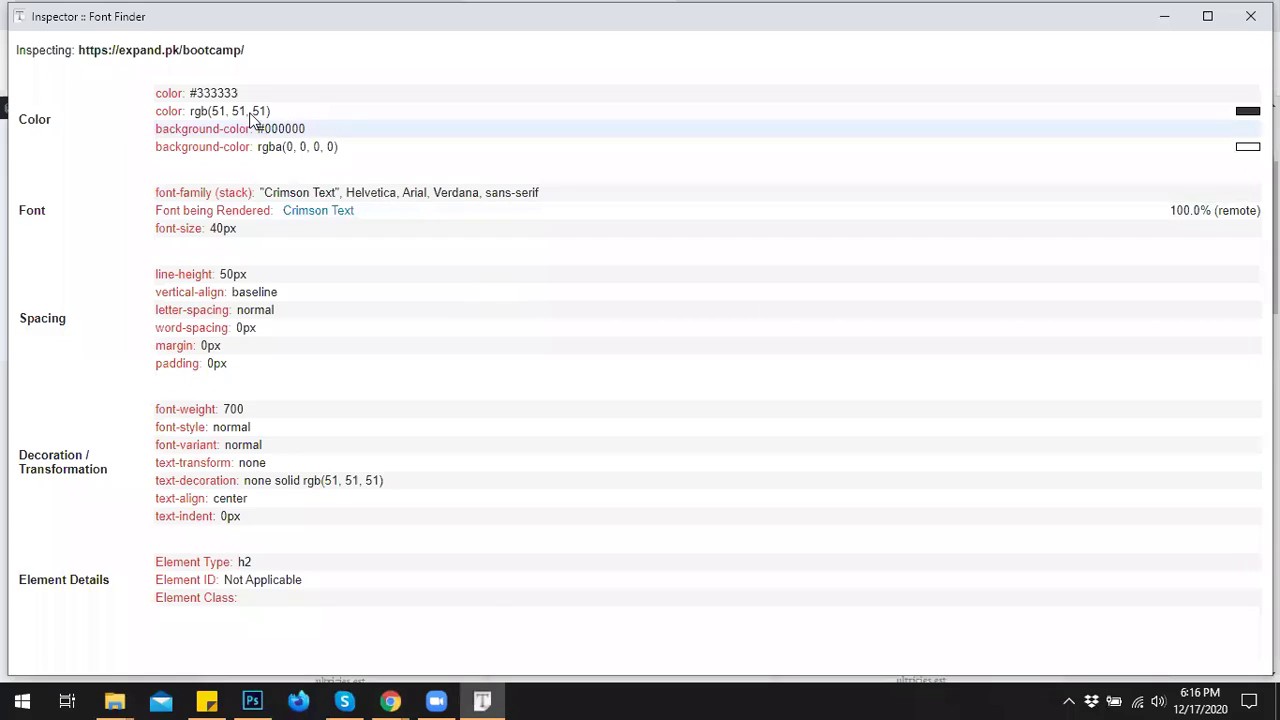
{"action": "left_click", "coordinate": [1250, 16]}
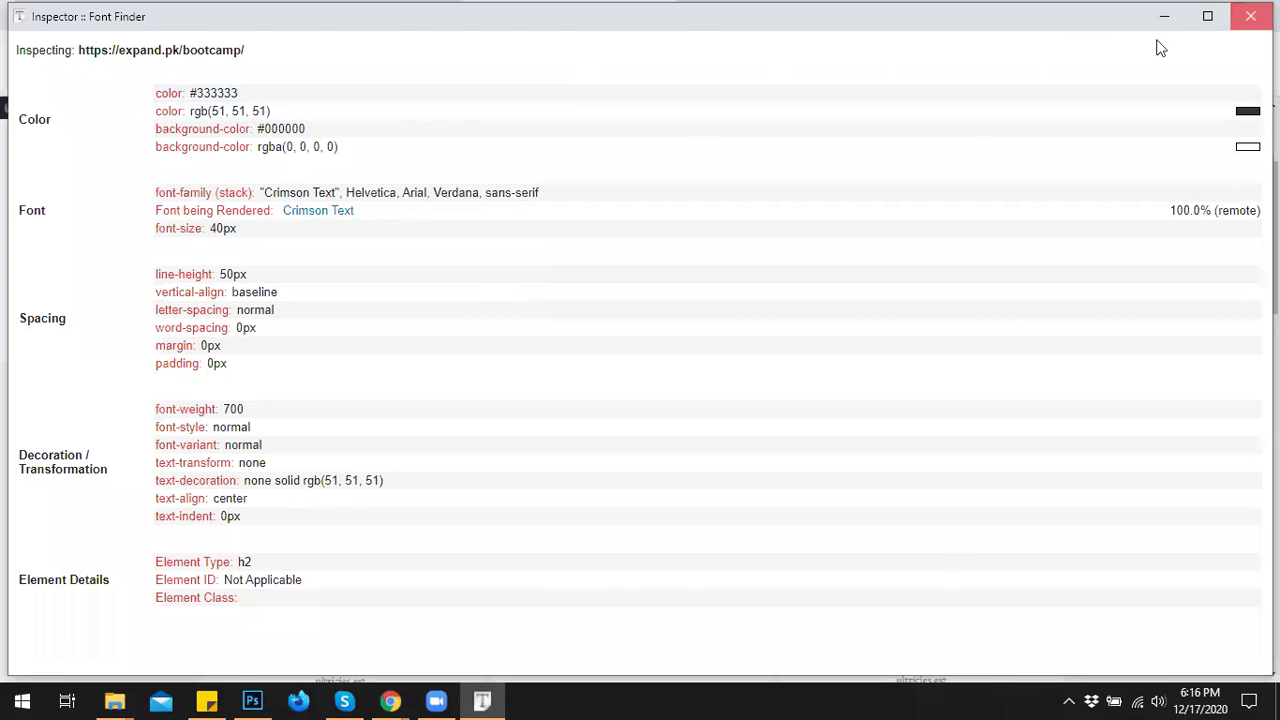
{"action": "left_click", "coordinate": [340, 16]}
{"action": "left_click", "coordinate": [175, 16]}
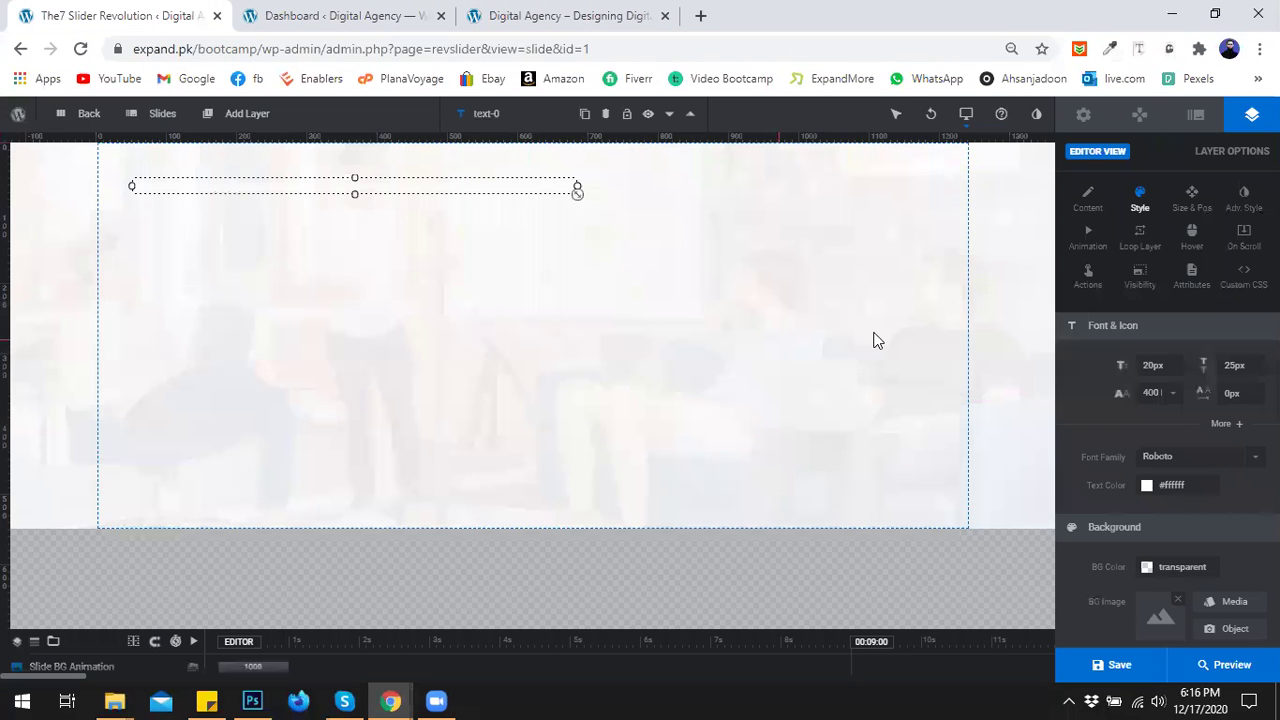
Set the layer text colour to #333333 and its font family to Crimson Text.
{"action": "left_click", "coordinate": [1174, 485]}
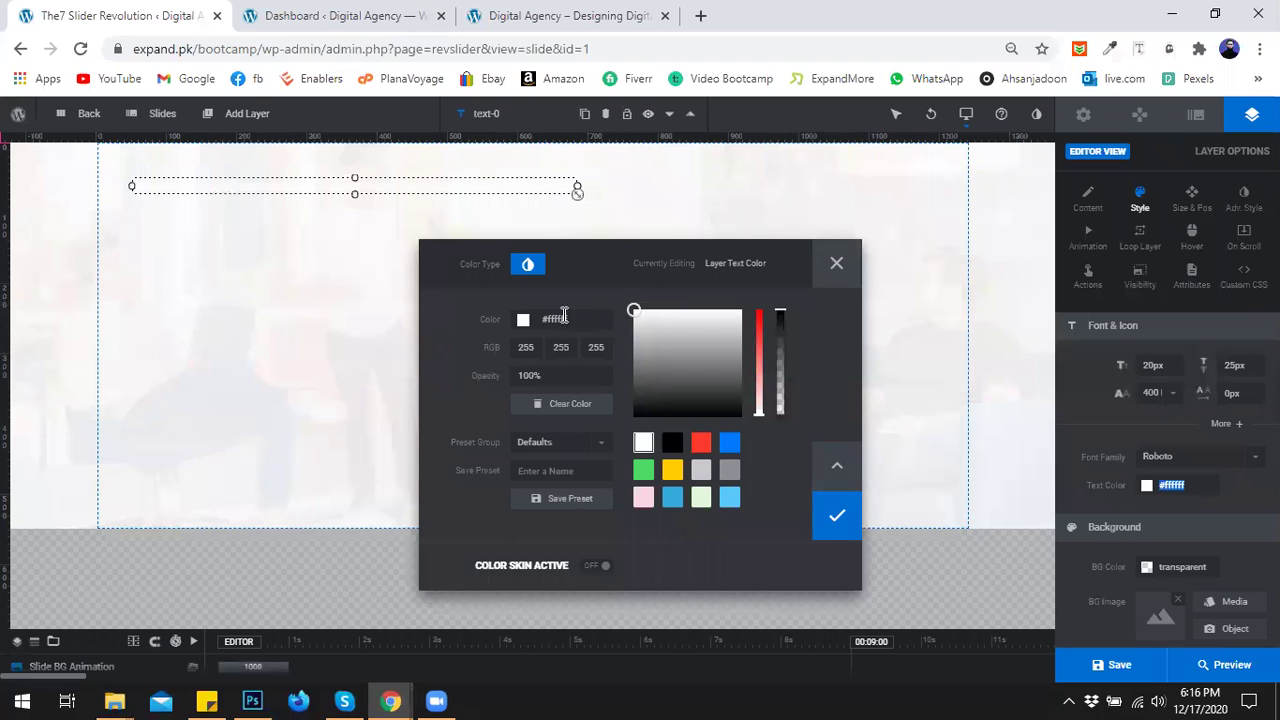
{"action": "left_click", "coordinate": [533, 318]}
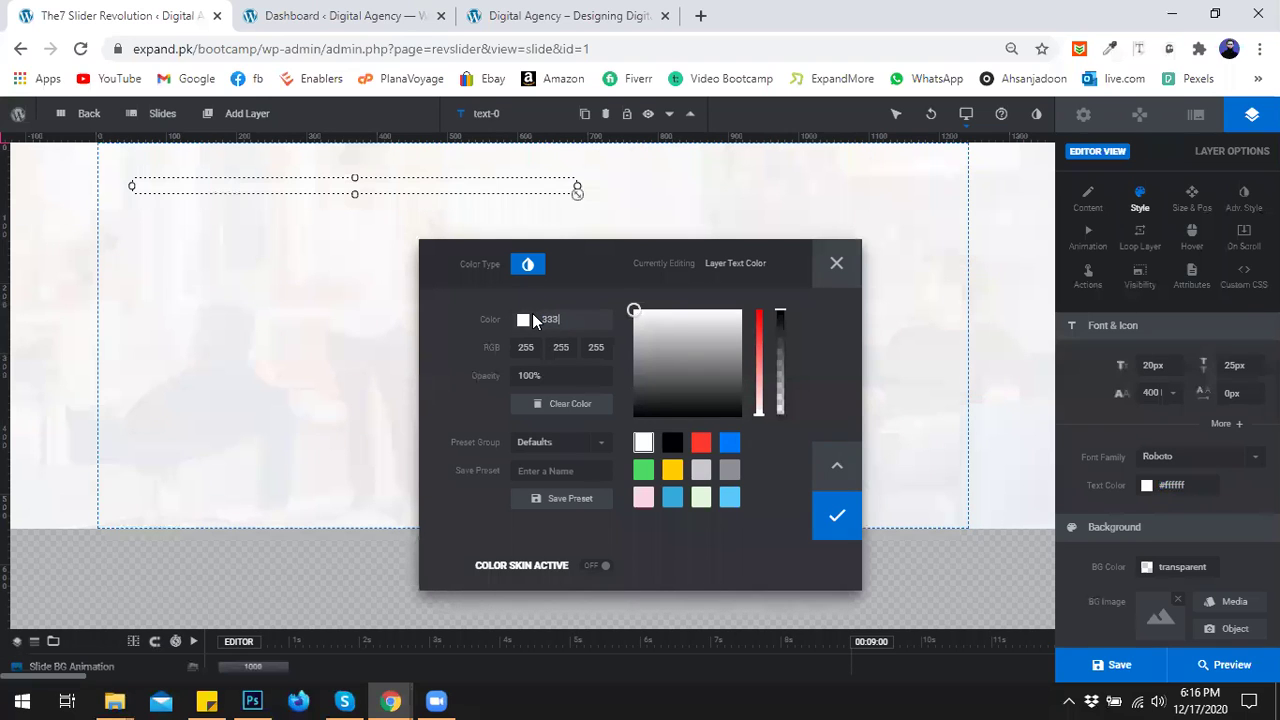
{"action": "left_click", "coordinate": [845, 512]}
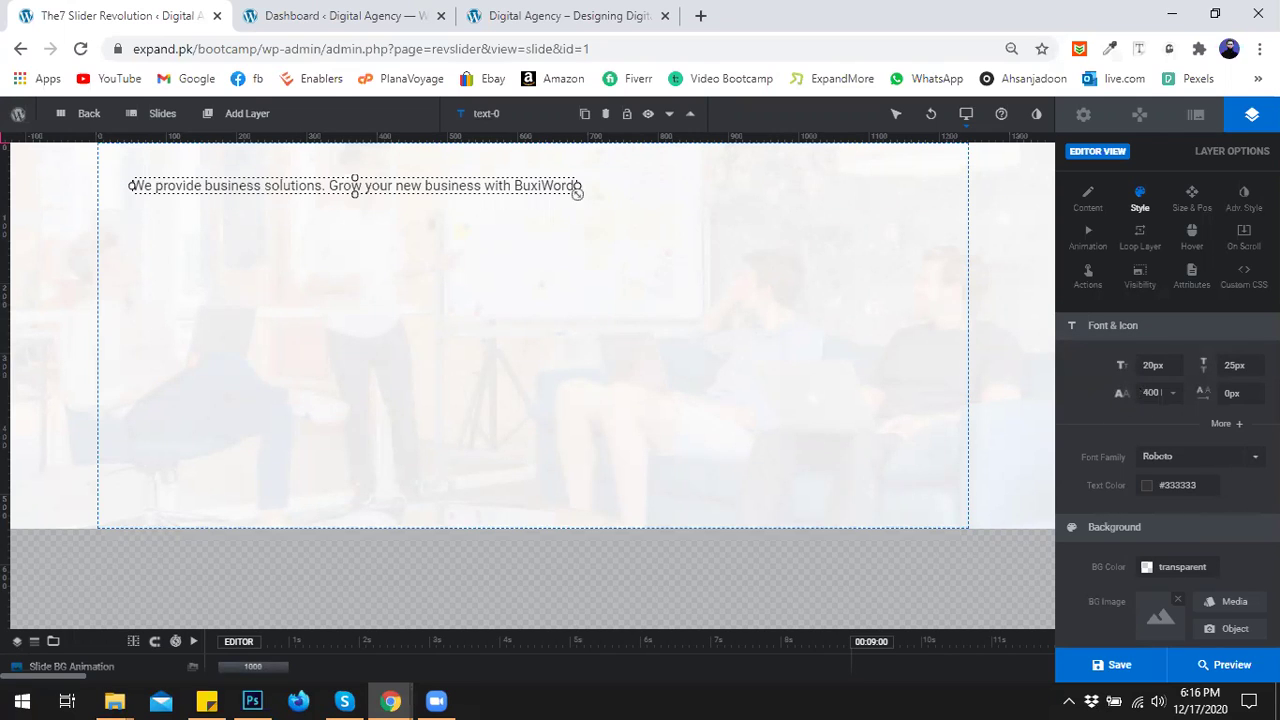
{"action": "left_click", "coordinate": [1238, 460]}
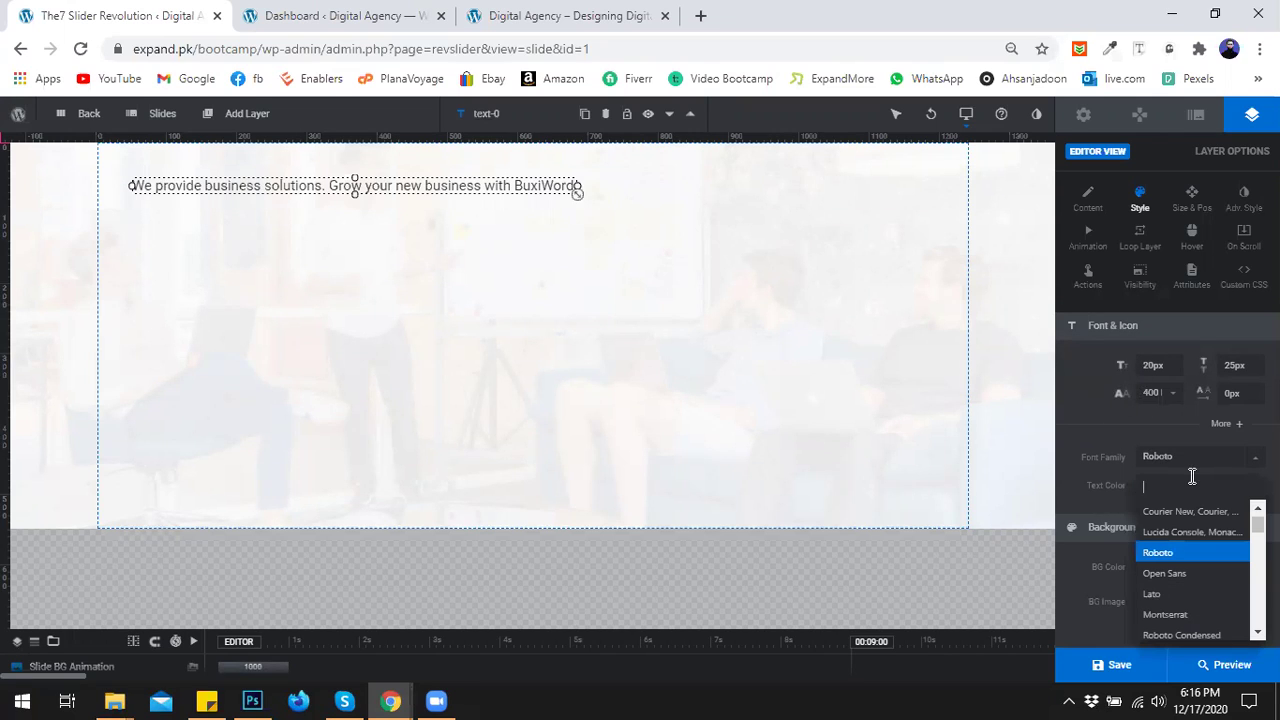
{"action": "type", "text": "crim"}
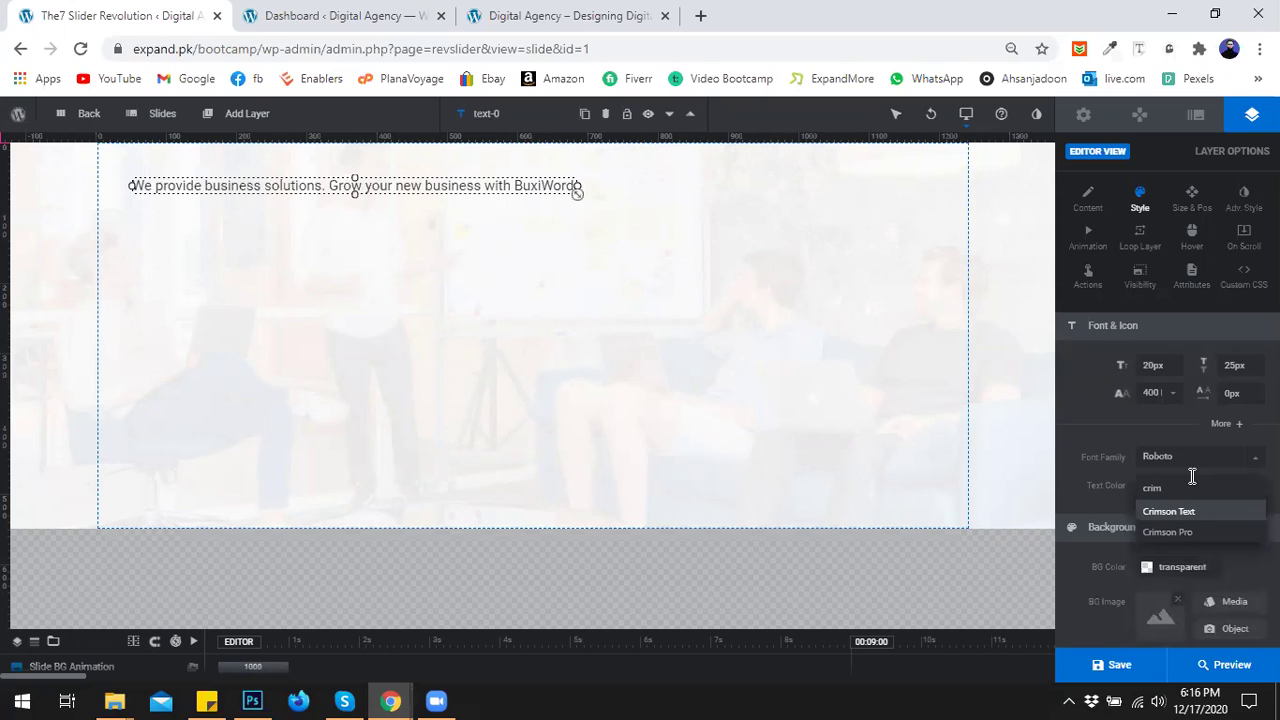
{"action": "left_click", "coordinate": [1179, 511]}
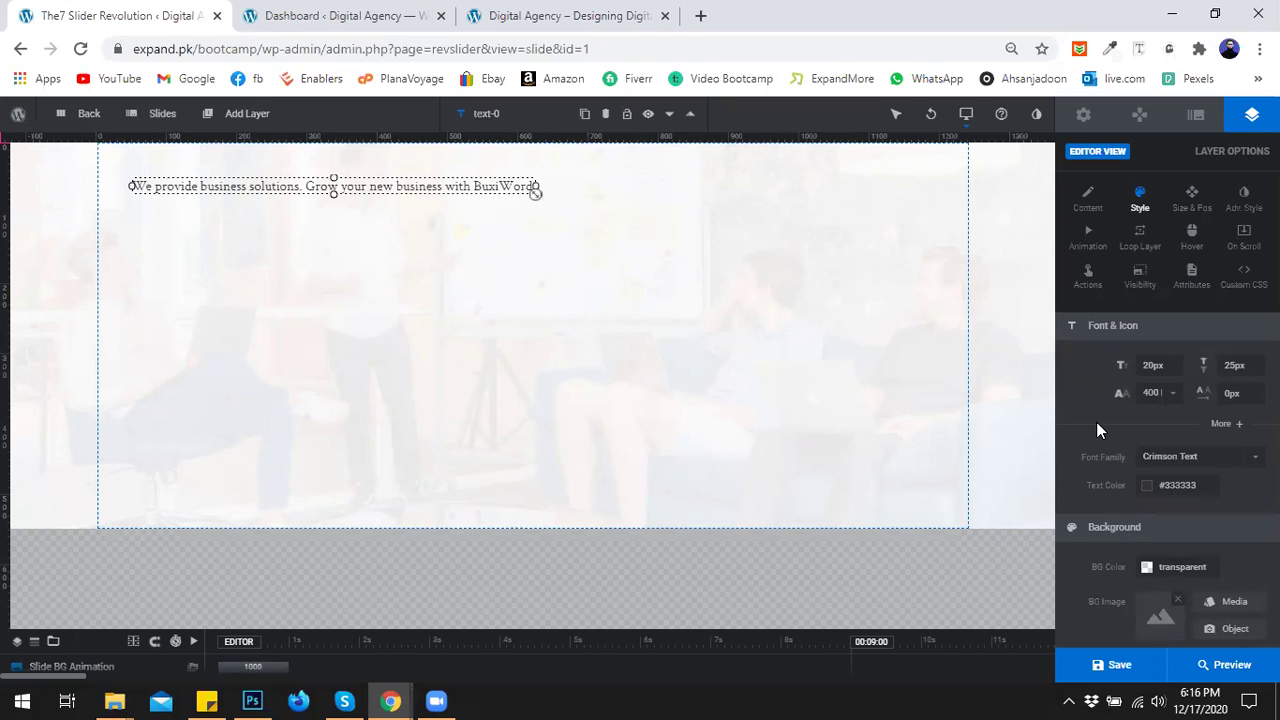
Recheck the site's Our Services heading (Crimson Text, 40px, weight 700) and return to the slide editor.
{"action": "left_click", "coordinate": [578, 12]}
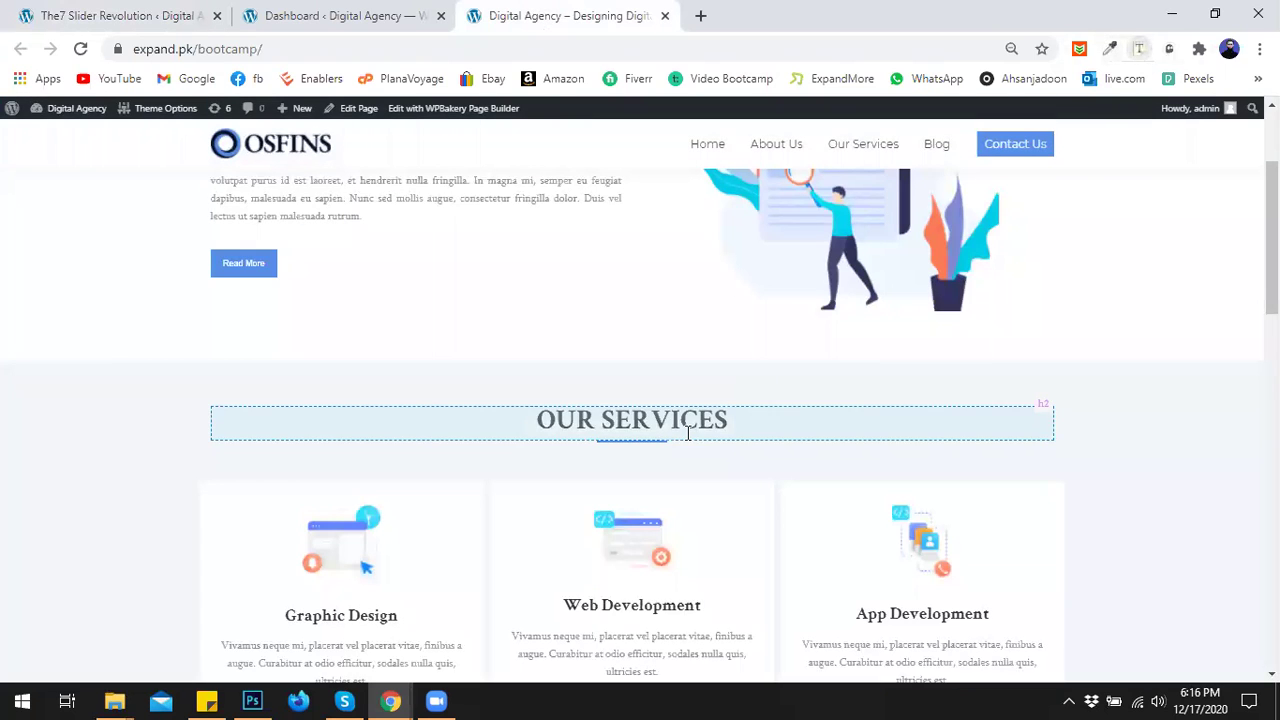
{"action": "left_click", "coordinate": [686, 437]}
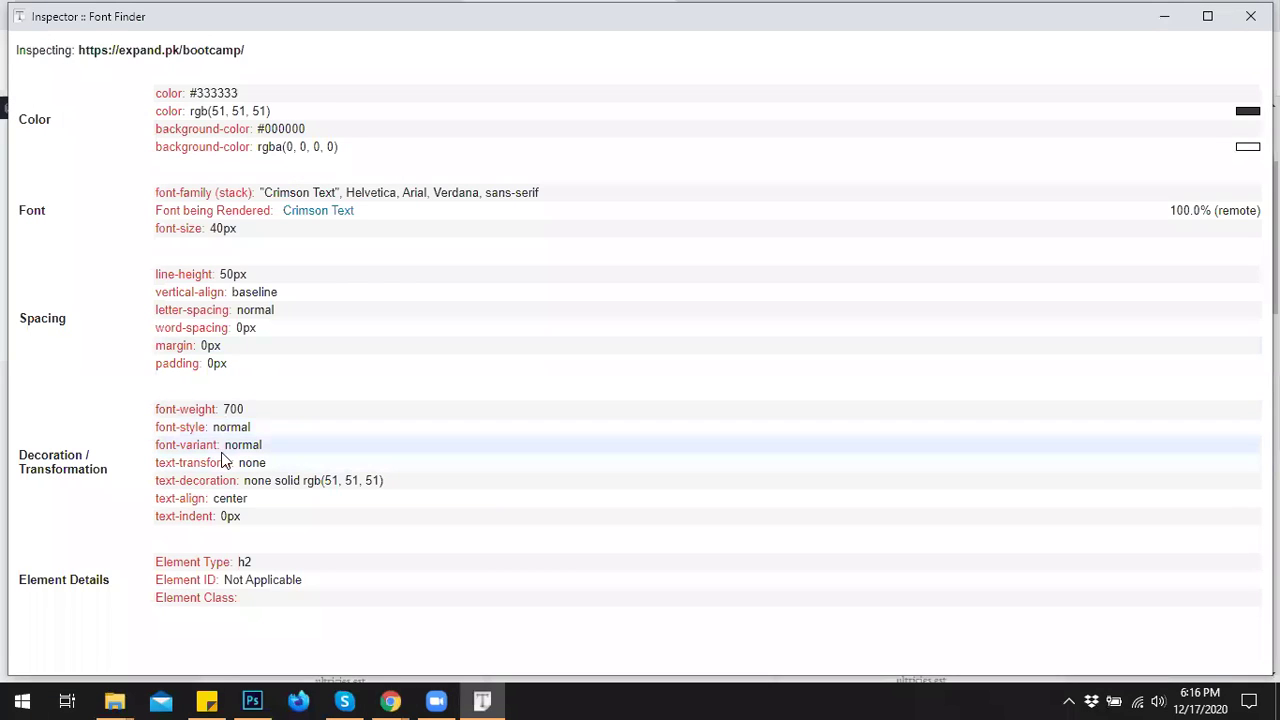
{"action": "left_click", "coordinate": [1250, 16]}
{"action": "left_click", "coordinate": [145, 12]}
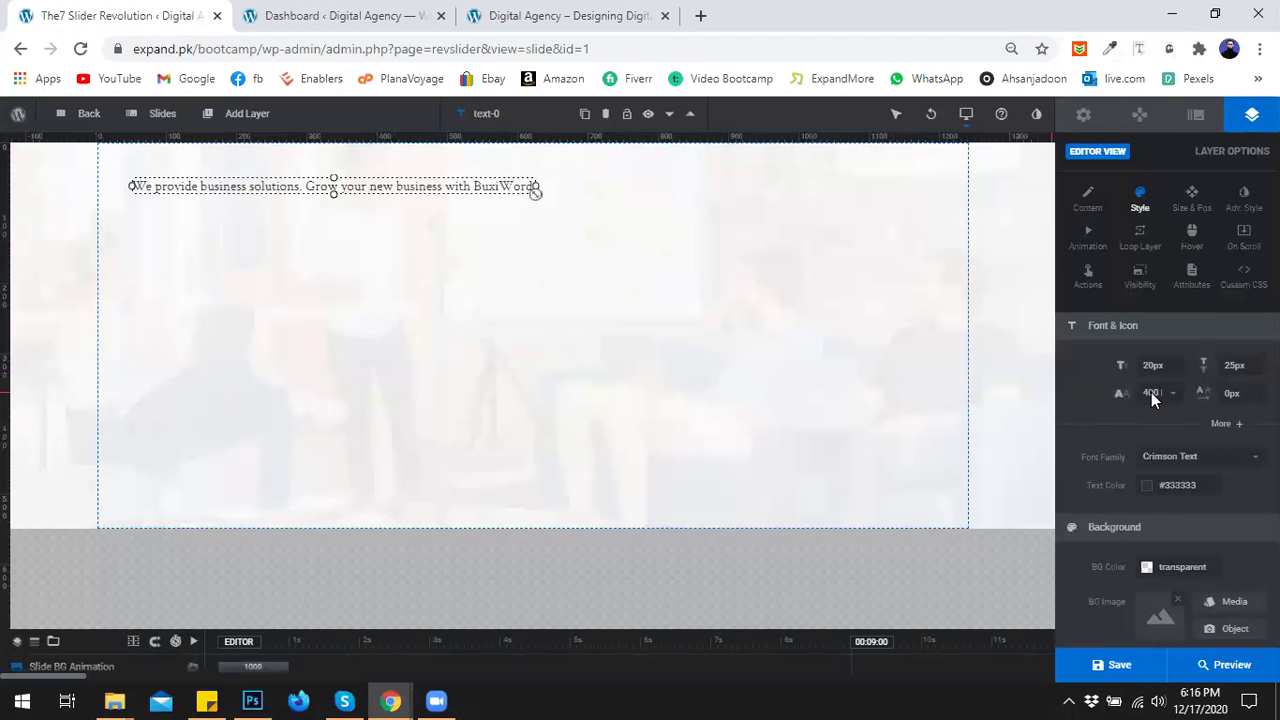
Make the headline 700 bold at 40px font size with a 50px line height.
{"action": "left_click", "coordinate": [1174, 395]}
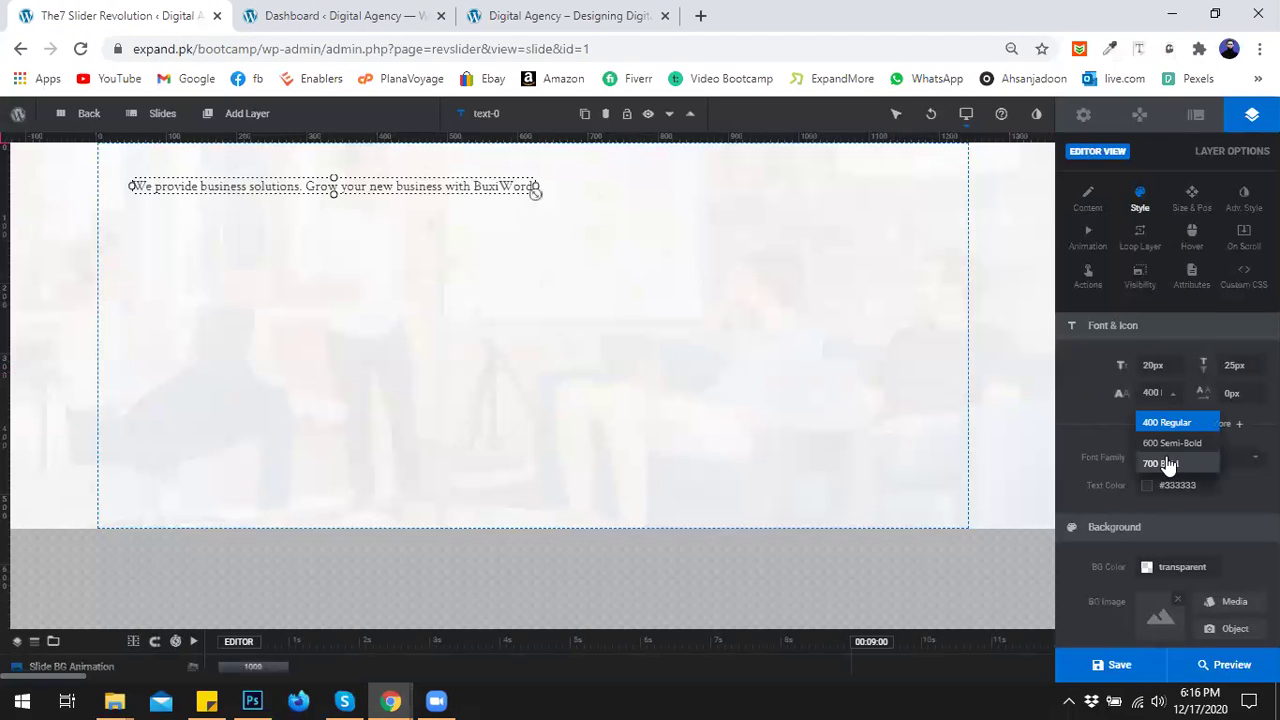
{"action": "left_click", "coordinate": [1166, 460]}
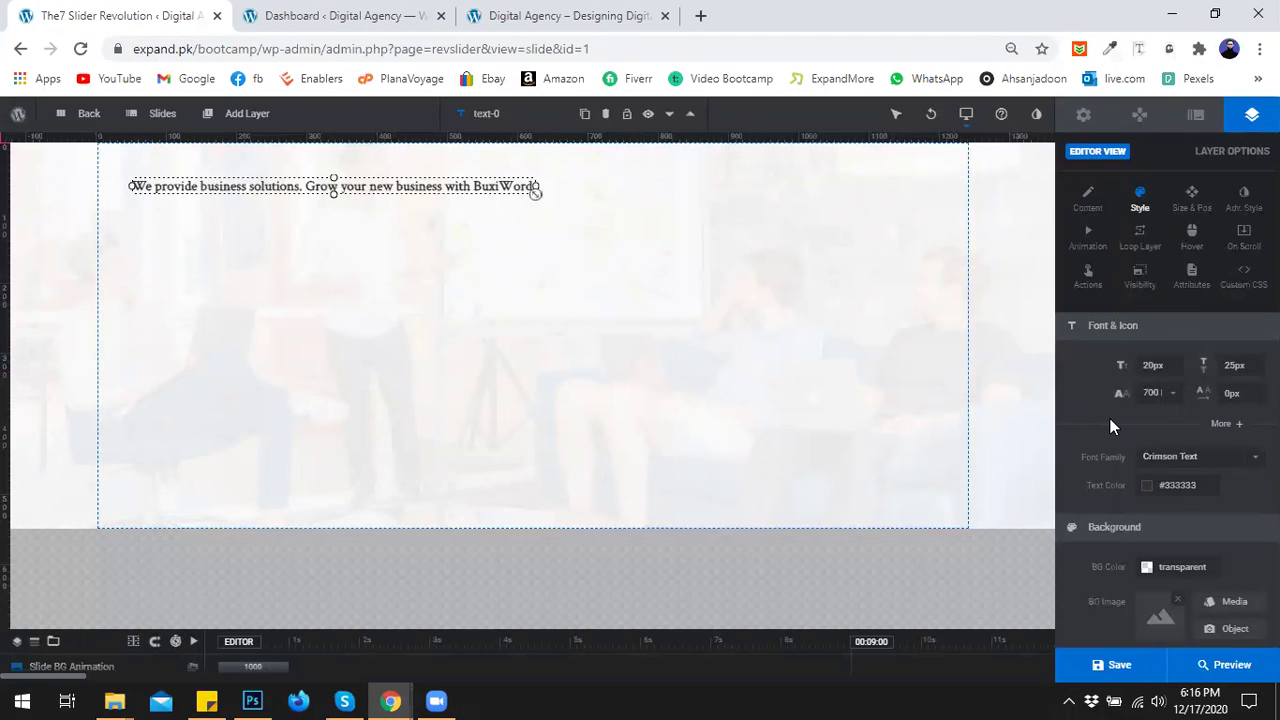
{"action": "left_click", "coordinate": [1151, 366]}
{"action": "type", "text": "4"}
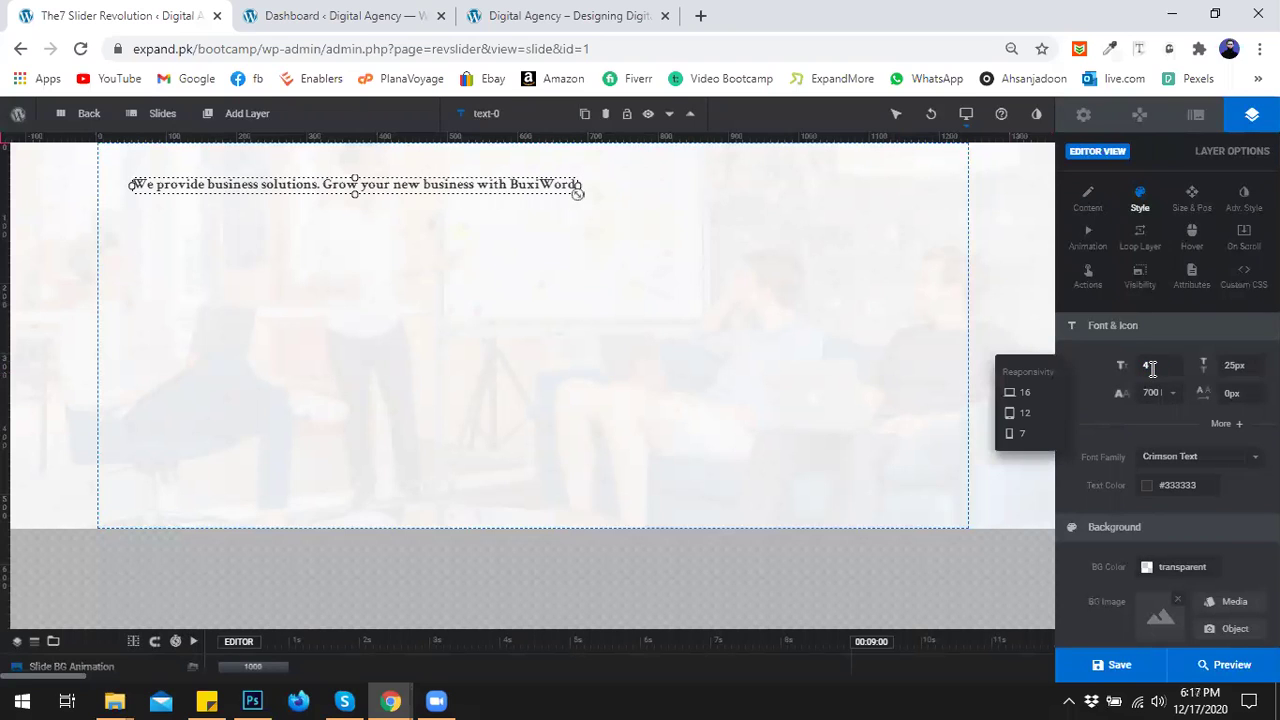
{"action": "type", "text": "0"}
{"action": "left_click", "coordinate": [1235, 366]}
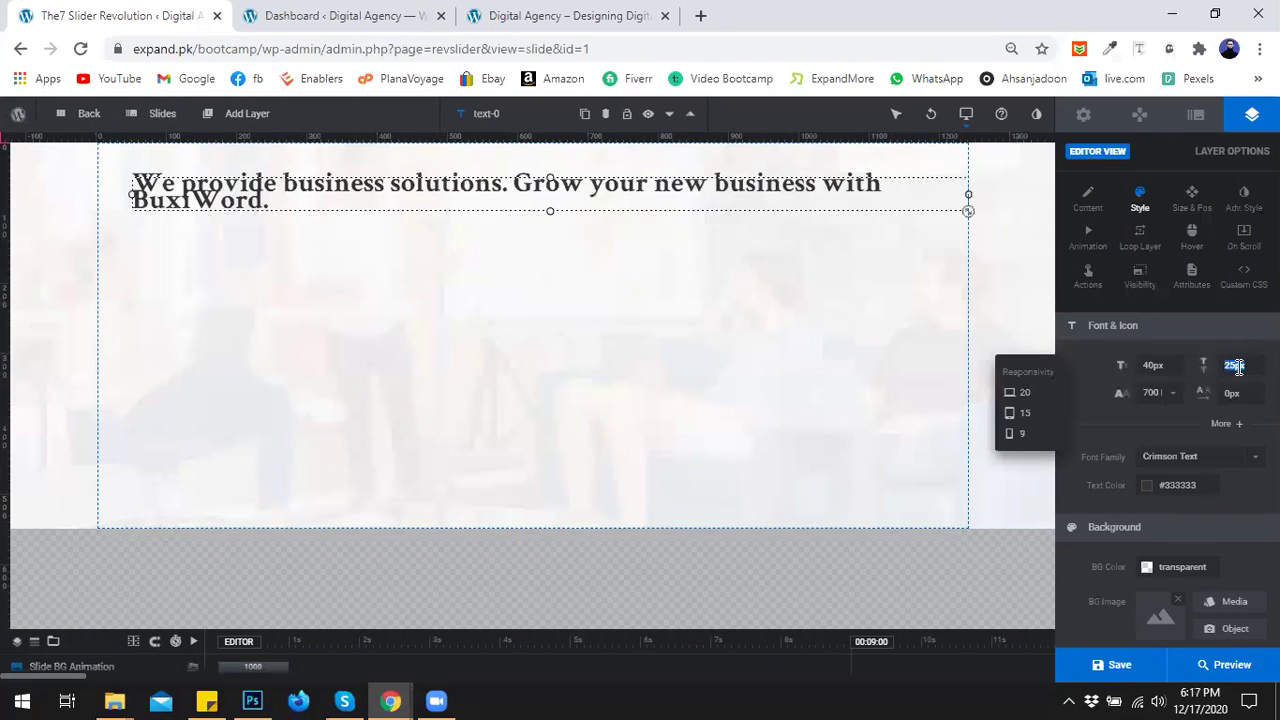
{"action": "type", "text": "50"}
{"action": "left_click", "coordinate": [1126, 420]}
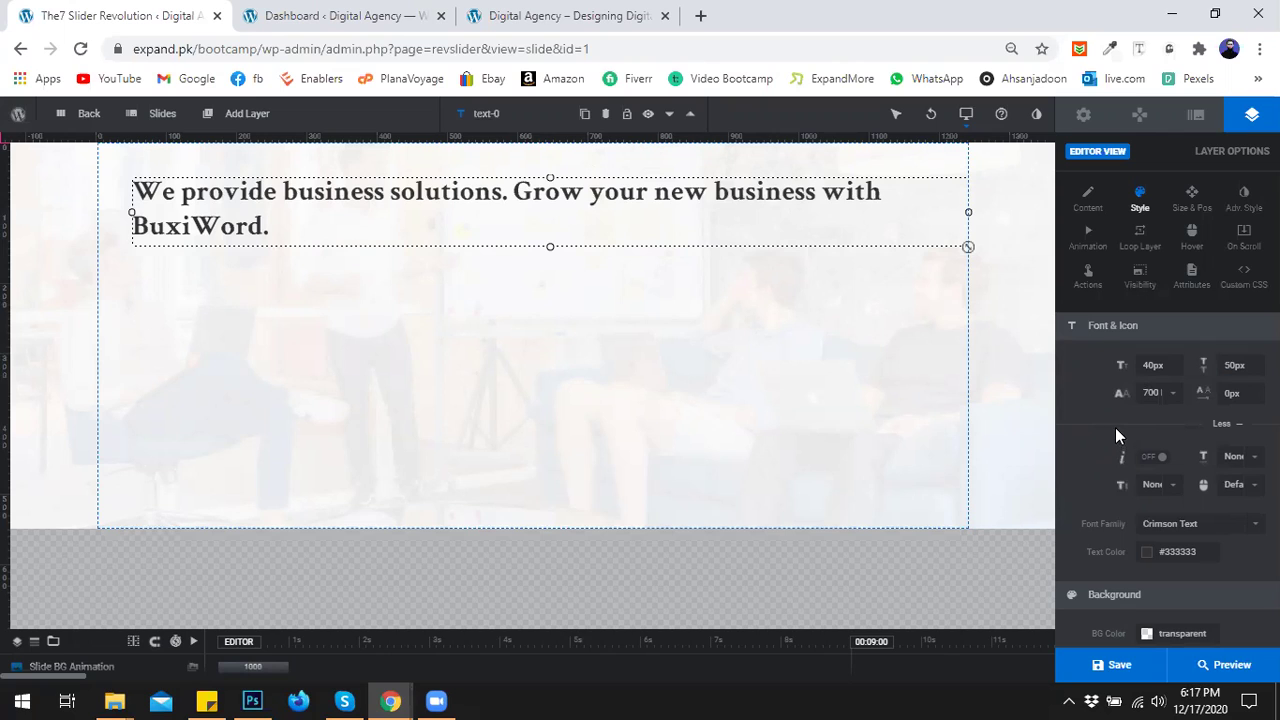
Recheck the font weight list and review the extra font options below.
{"action": "left_click", "coordinate": [1166, 396]}
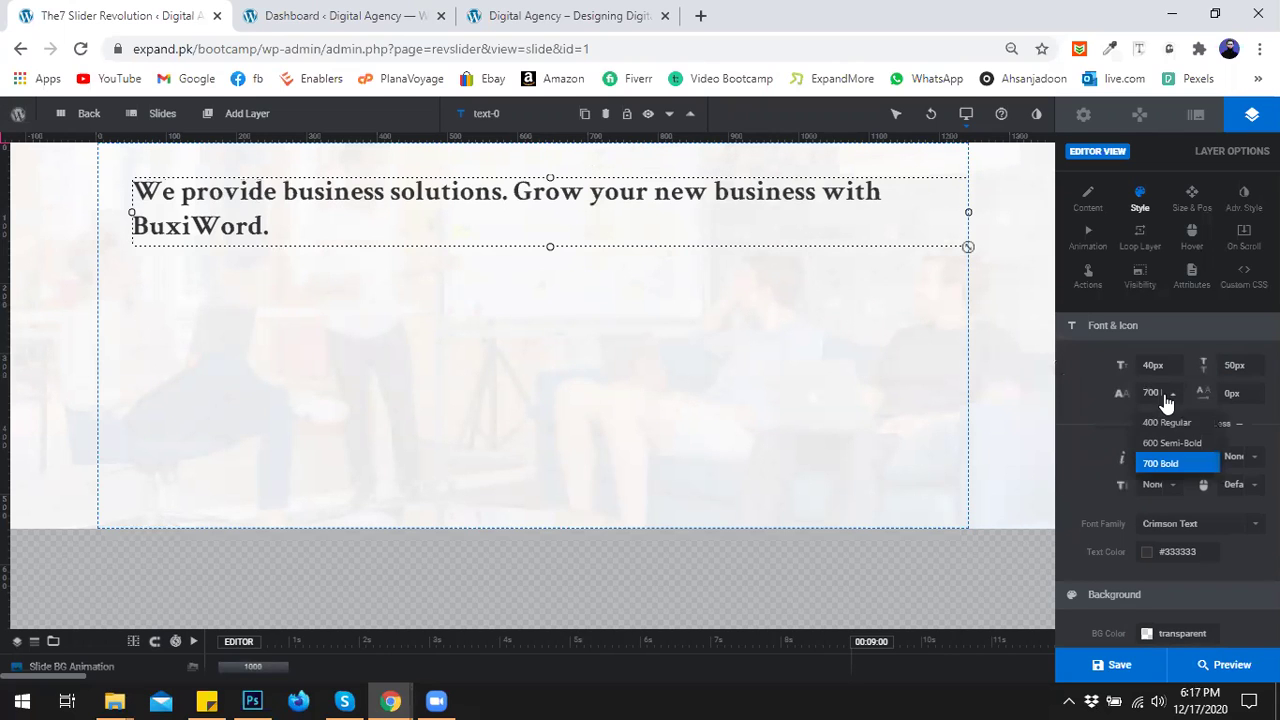
{"action": "left_click", "coordinate": [1080, 424]}
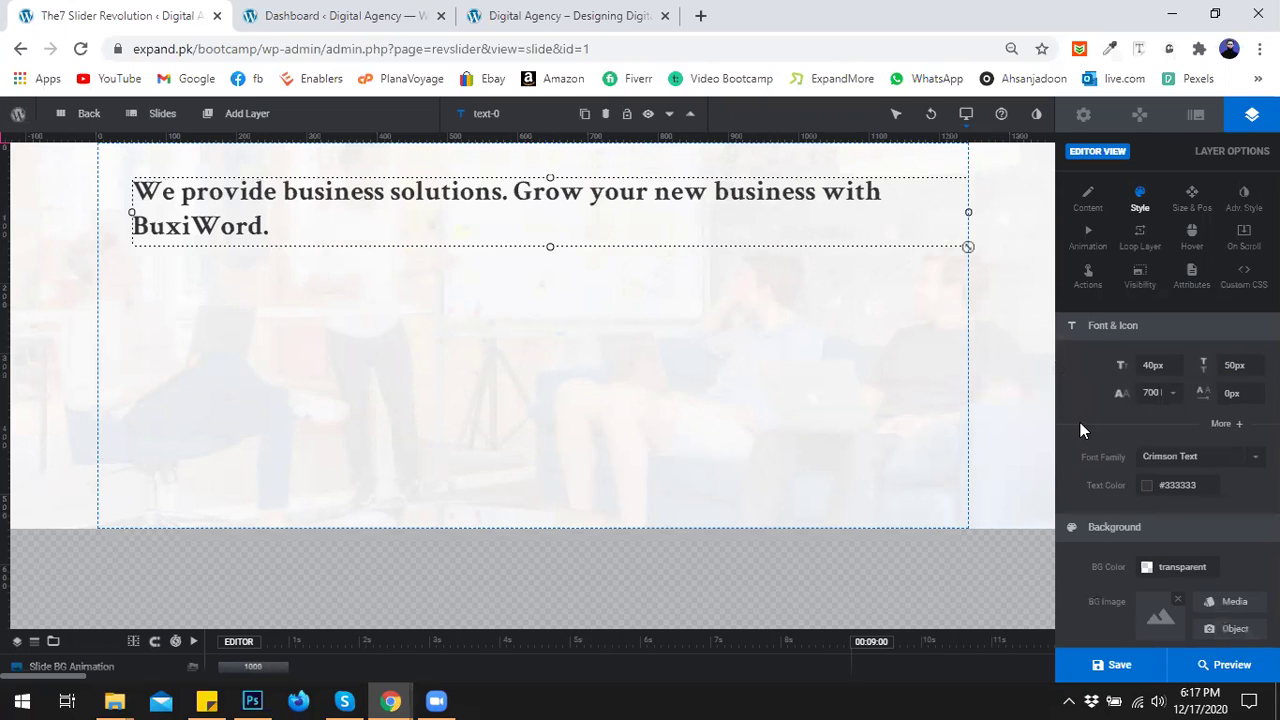
{"action": "left_click", "coordinate": [1229, 425]}
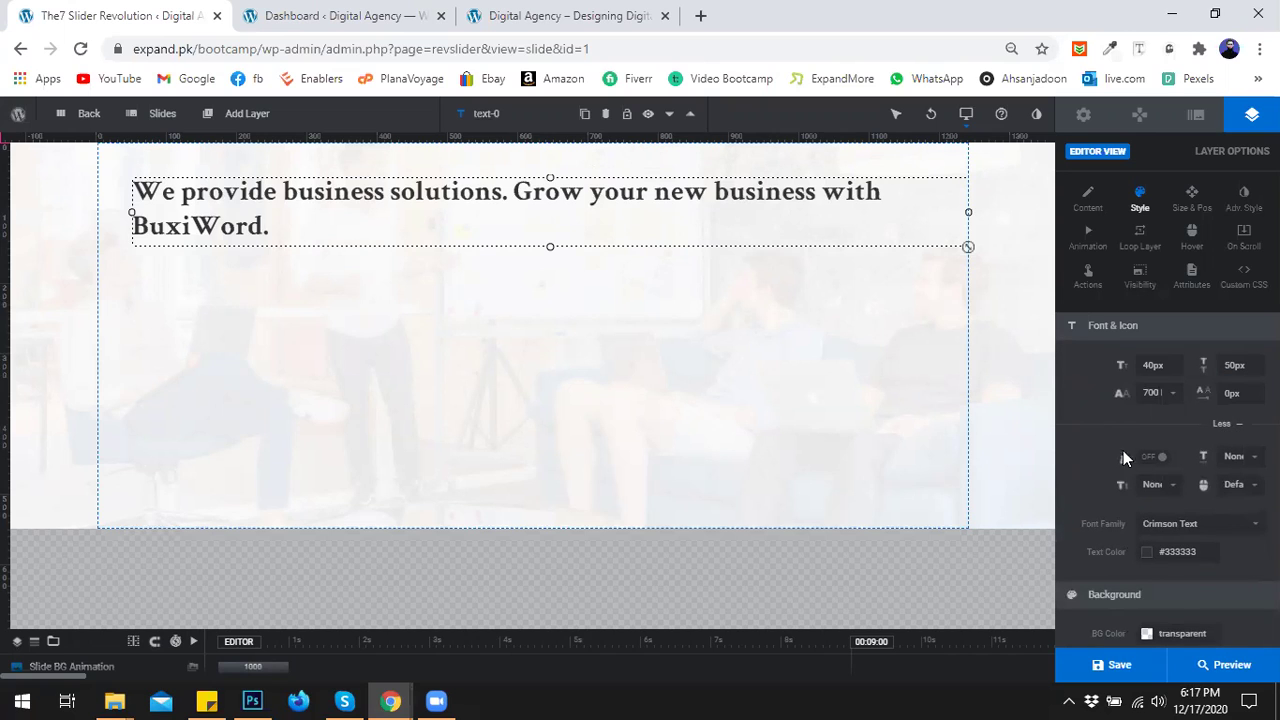
{"action": "scroll", "coordinate": [1093, 437], "scroll_direction": "down", "scroll_amount": 3}
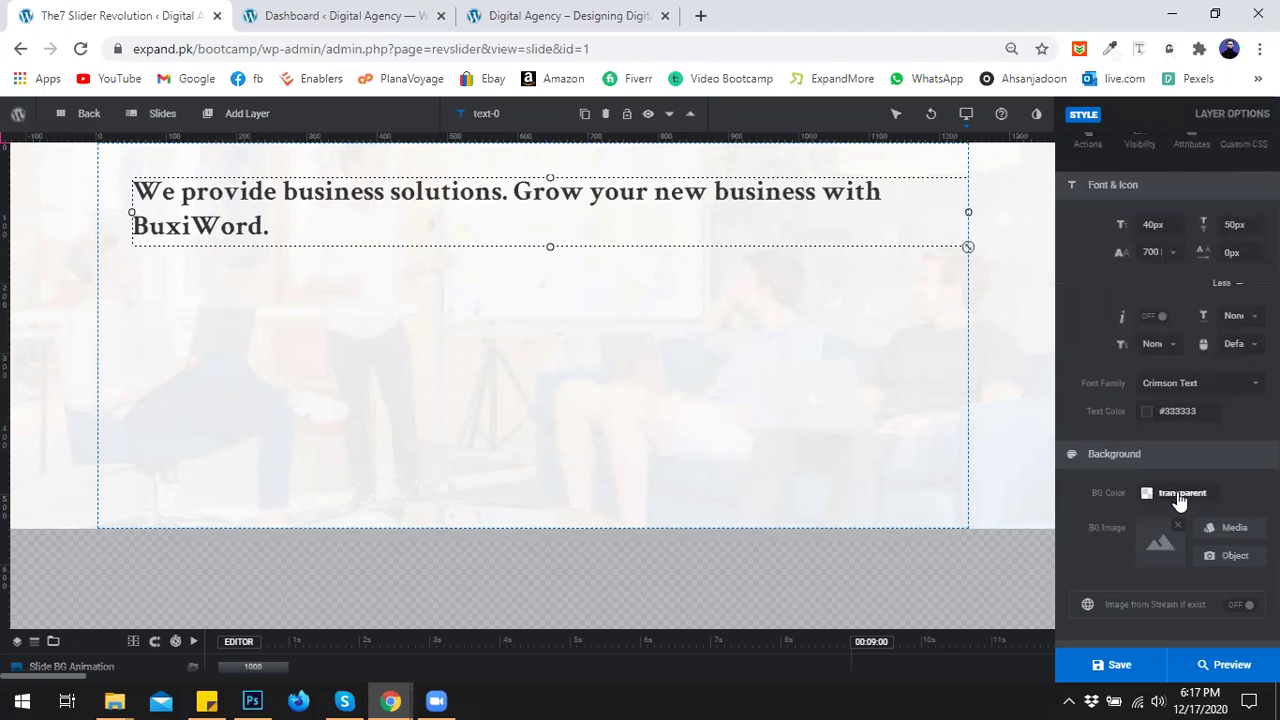
{"action": "scroll", "coordinate": [1177, 495], "scroll_direction": "down", "scroll_amount": 3}
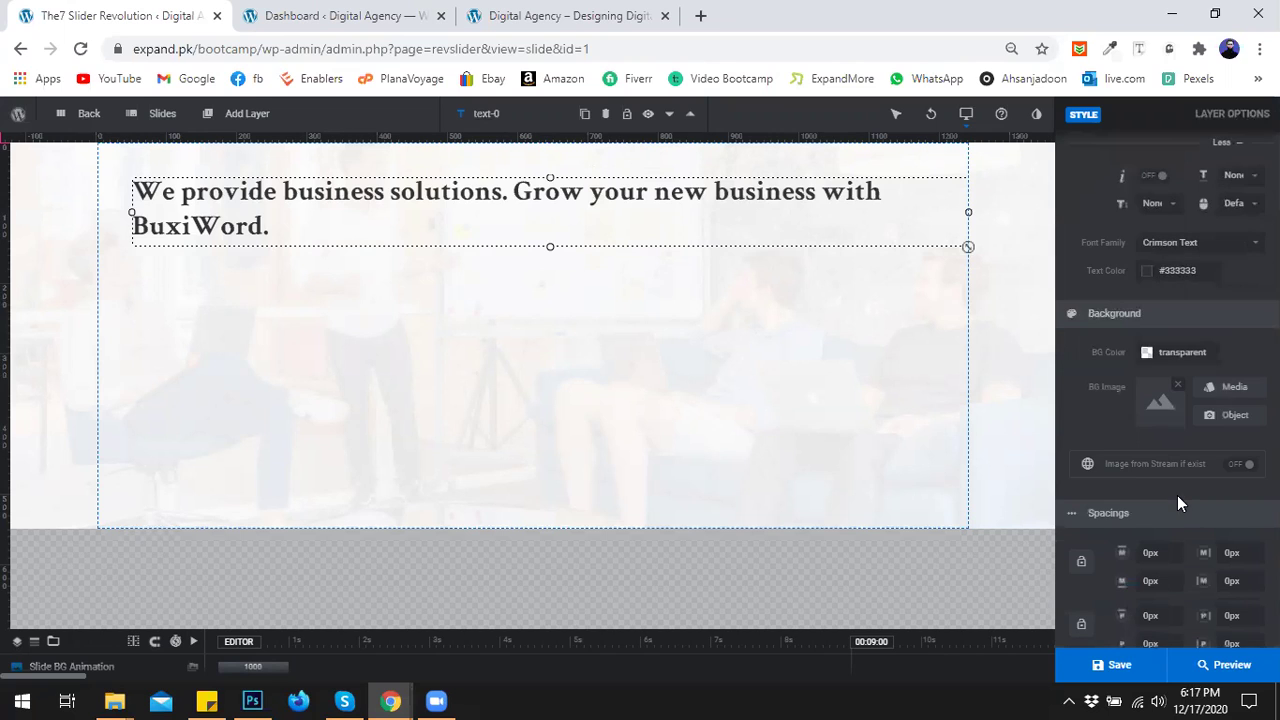
{"action": "scroll", "coordinate": [1177, 495], "scroll_direction": "down", "scroll_amount": 2}
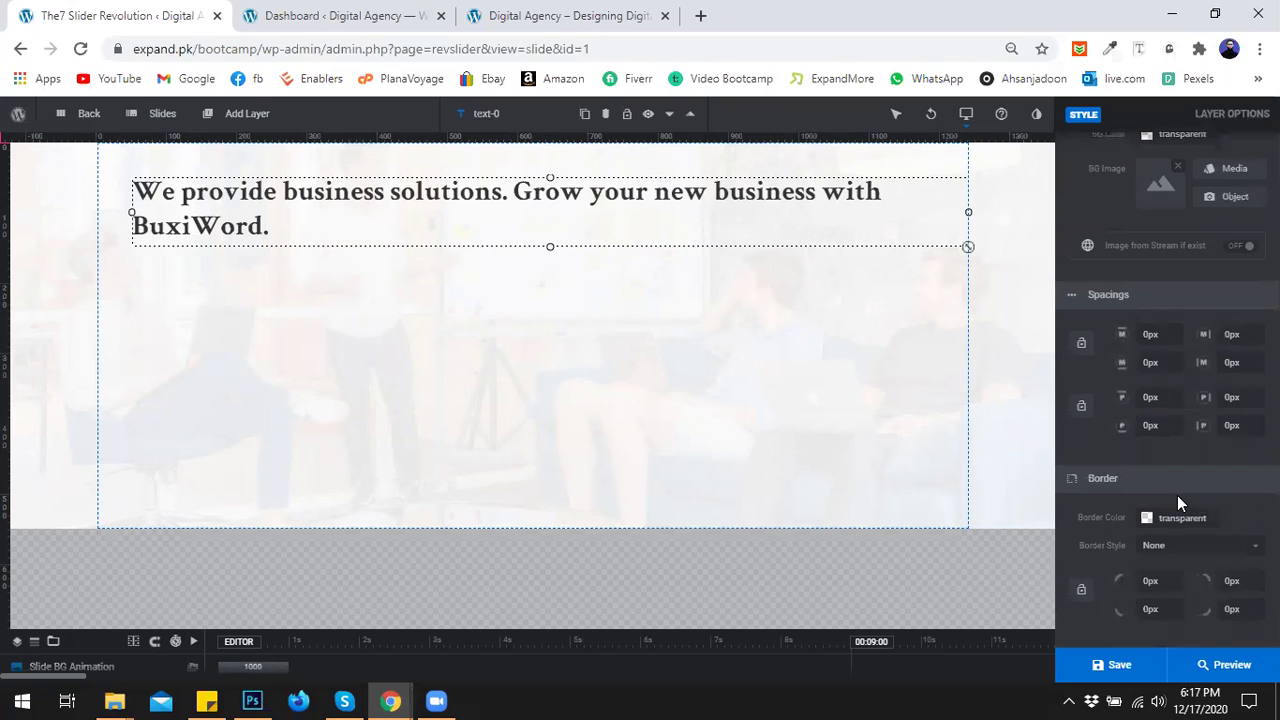
{"action": "scroll", "coordinate": [1180, 555], "scroll_direction": "up", "scroll_amount": 7}
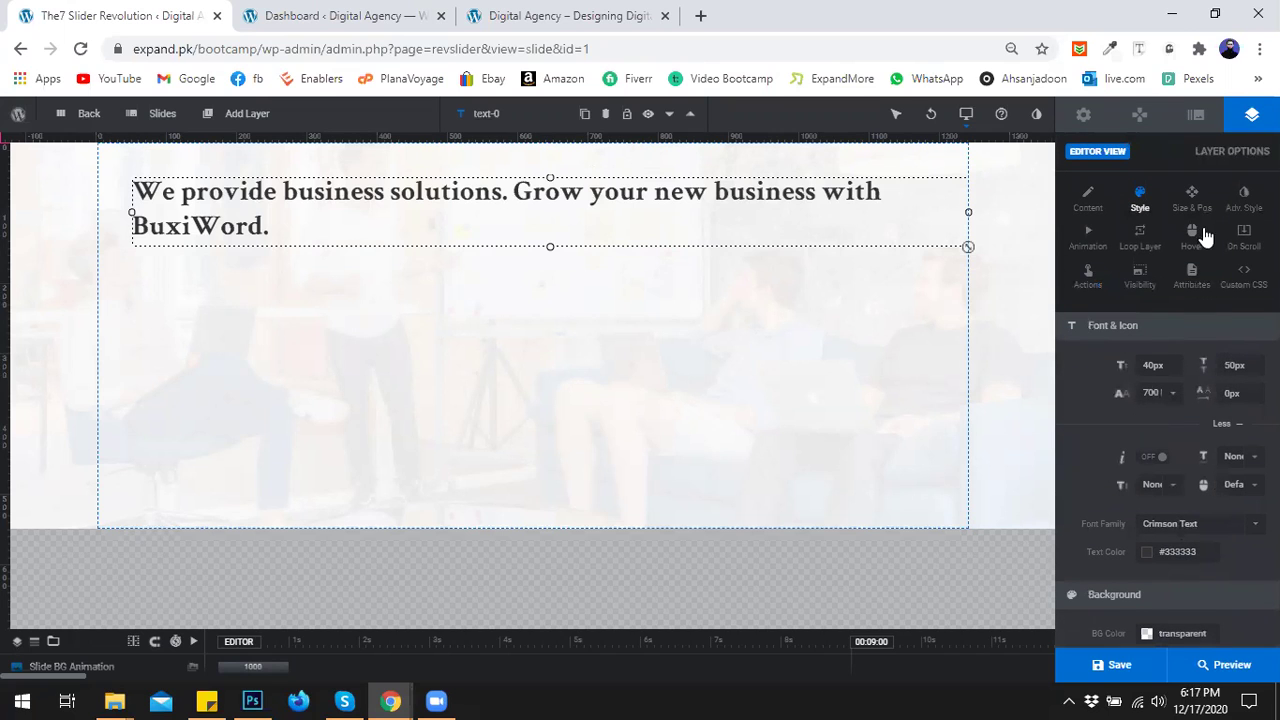
Align the headline left and vertically middle in Size & Pos, giving X 0px and Y 0px.
{"action": "left_click", "coordinate": [1192, 203]}
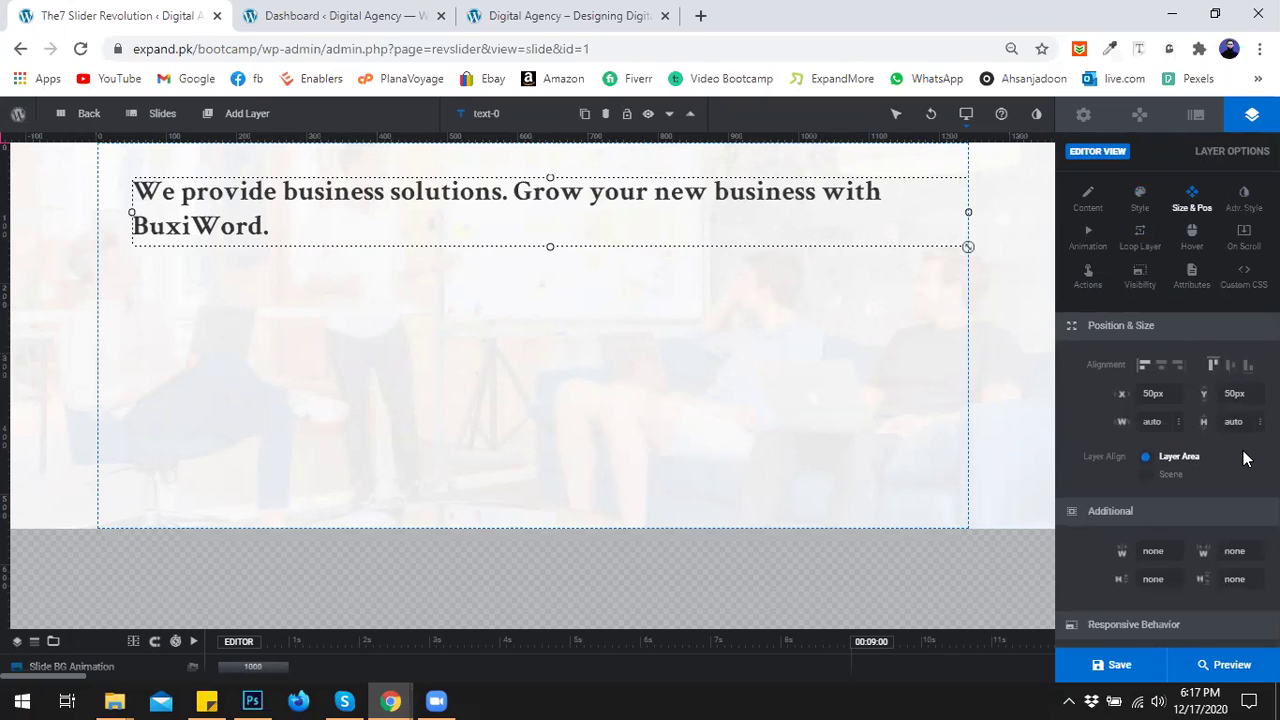
{"action": "left_click", "coordinate": [1143, 366]}
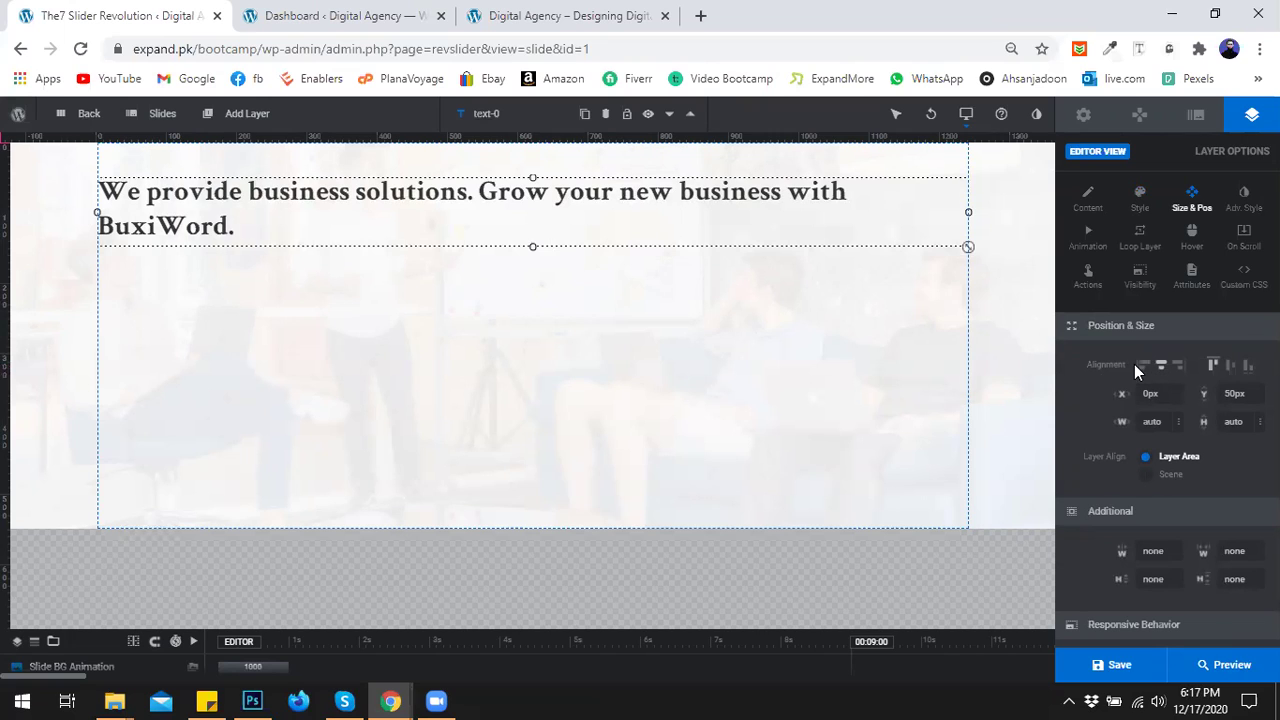
{"action": "left_click", "coordinate": [1230, 366]}
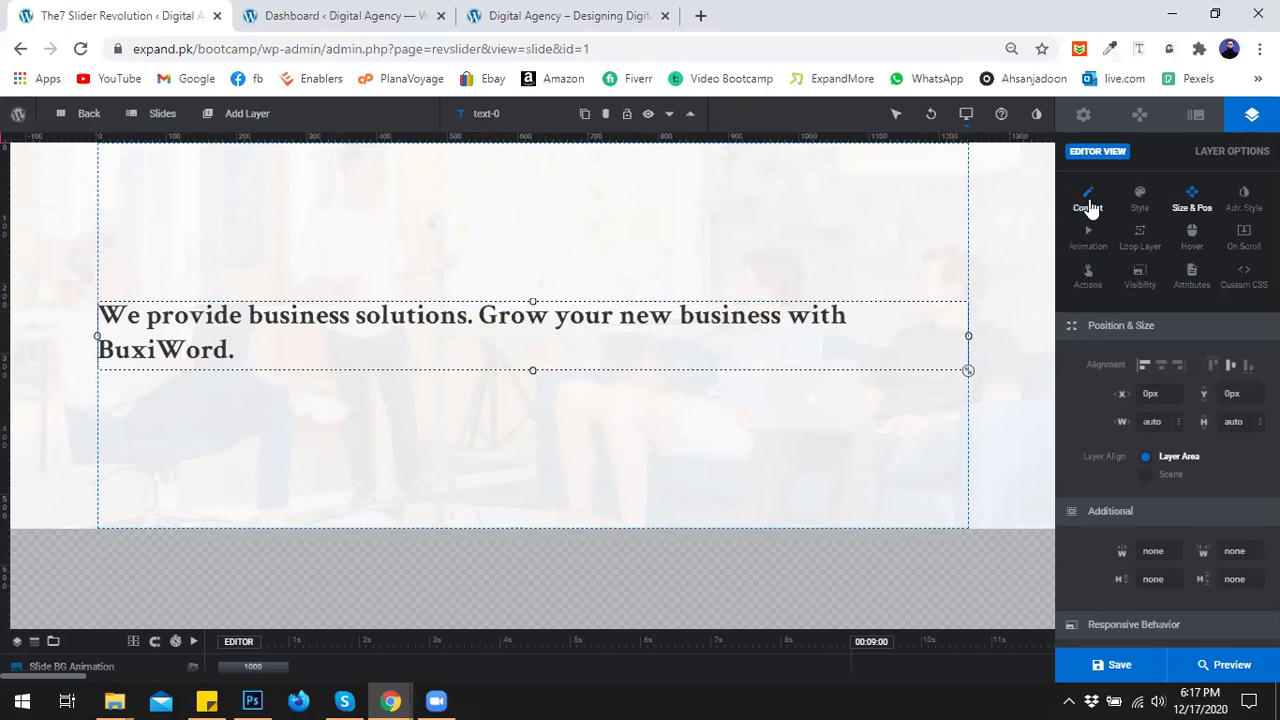
Break the headline text onto a second line starting at "Grow".
{"action": "left_click", "coordinate": [1088, 200]}
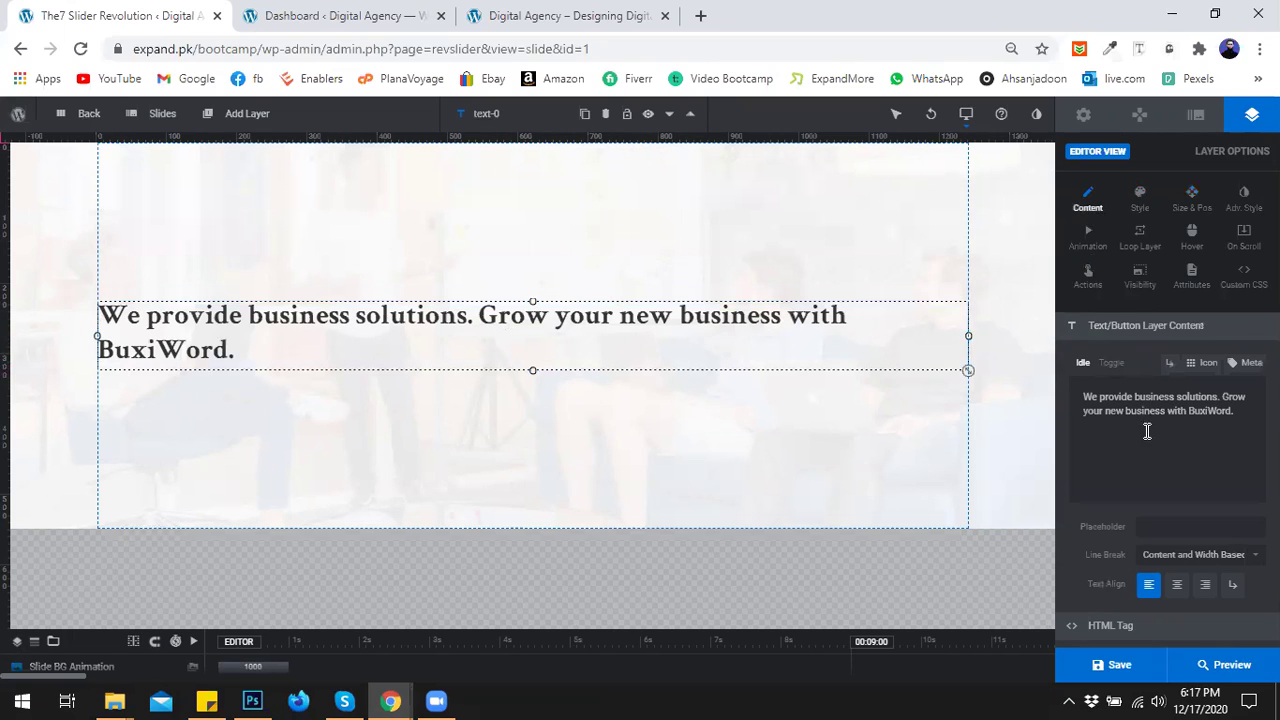
{"action": "left_click", "coordinate": [1233, 396]}
{"action": "key", "text": "Return"}
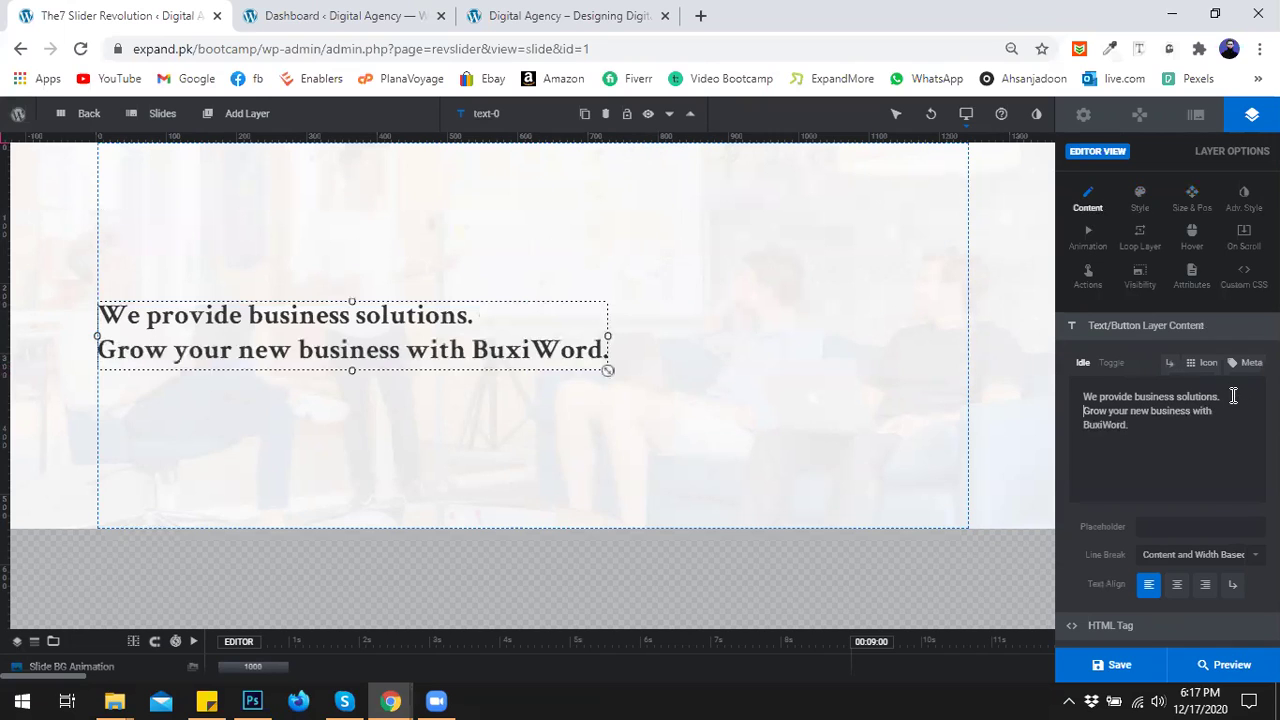
Move the headline layer slightly higher on the slide, dragging and nudging it upward.
{"action": "left_click", "coordinate": [368, 316]}
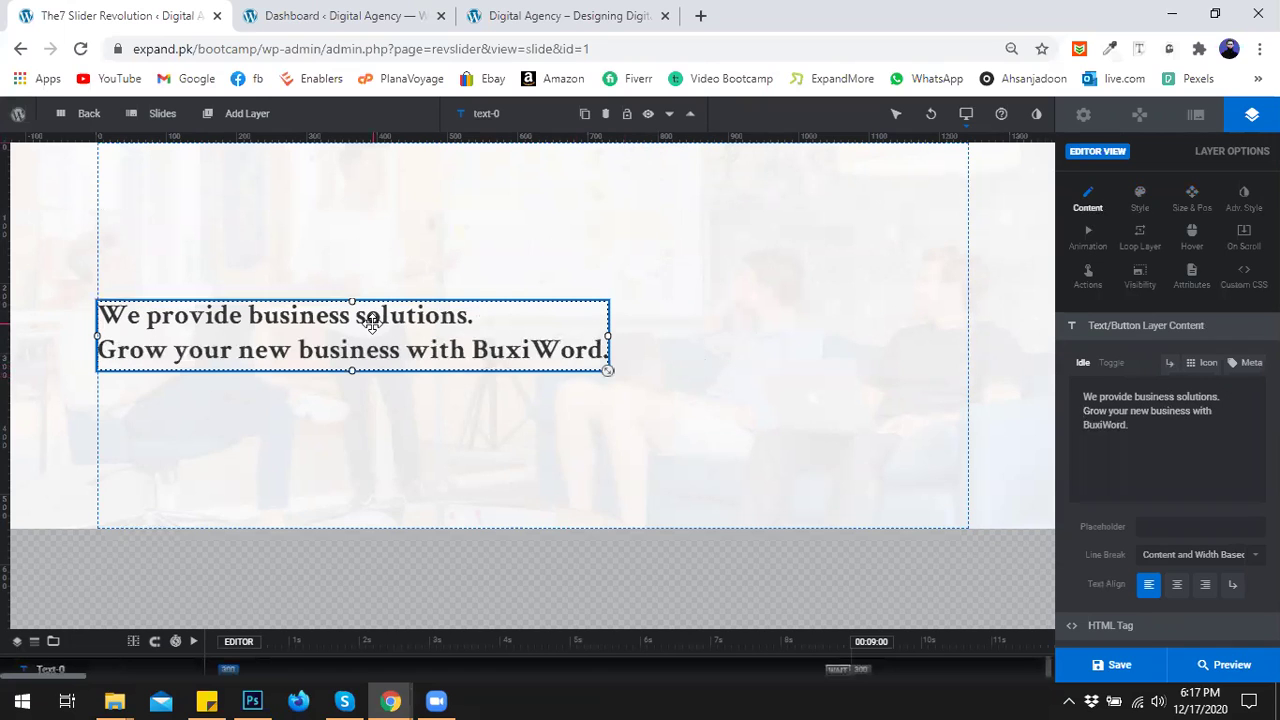
{"action": "left_click_drag", "start_coordinate": [371, 321], "coordinate": [369, 310]}
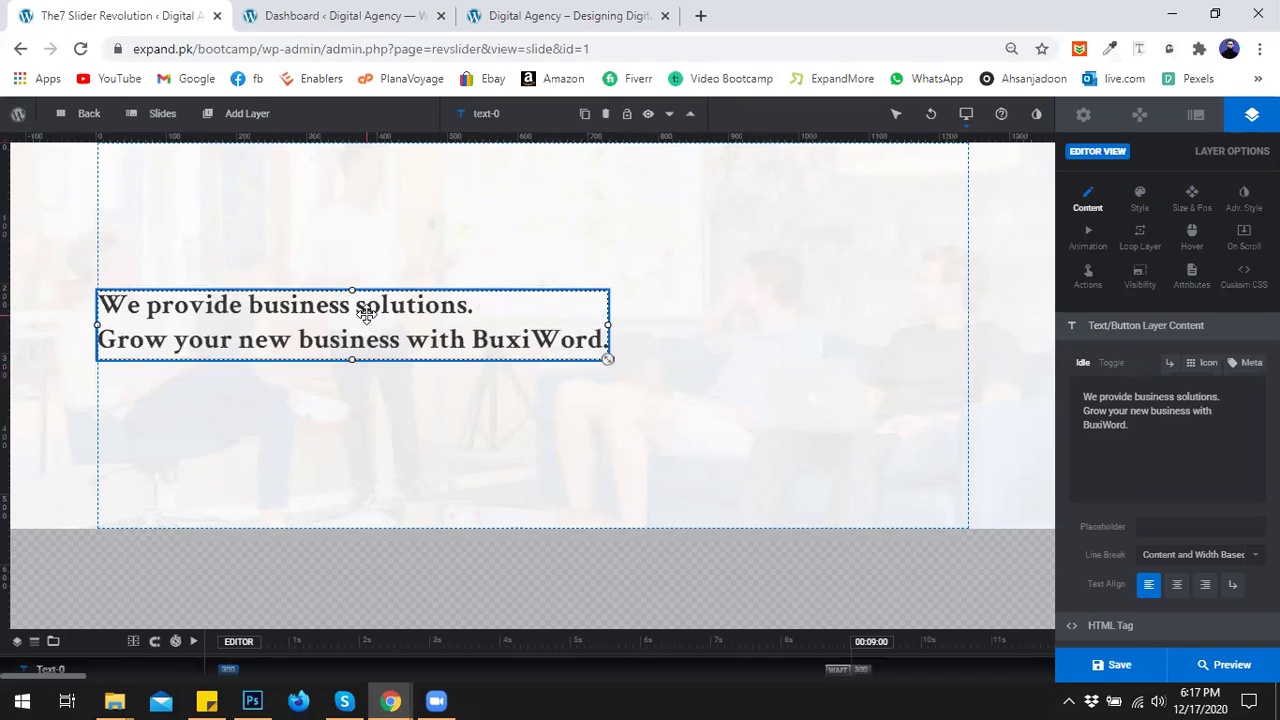
{"action": "key", "text": "Up"}
{"action": "key", "text": "Up"}
{"action": "key", "text": "Up"}
{"action": "key", "text": "Up"}
{"action": "key", "text": "Up"}
{"action": "key", "text": "Up"}
{"action": "key", "text": "Up"}
{"action": "key", "text": "Up"}
{"action": "key", "text": "Up"}
{"action": "key", "text": "Up"}
{"action": "key", "text": "Up"}
{"action": "key", "text": "Up"}
{"action": "key", "text": "Up"}
{"action": "key", "text": "Up"}
{"action": "key", "text": "Up"}
{"action": "key", "text": "Up"}
{"action": "key", "text": "Up"}
{"action": "key", "text": "Up"}
{"action": "key", "text": "Up"}
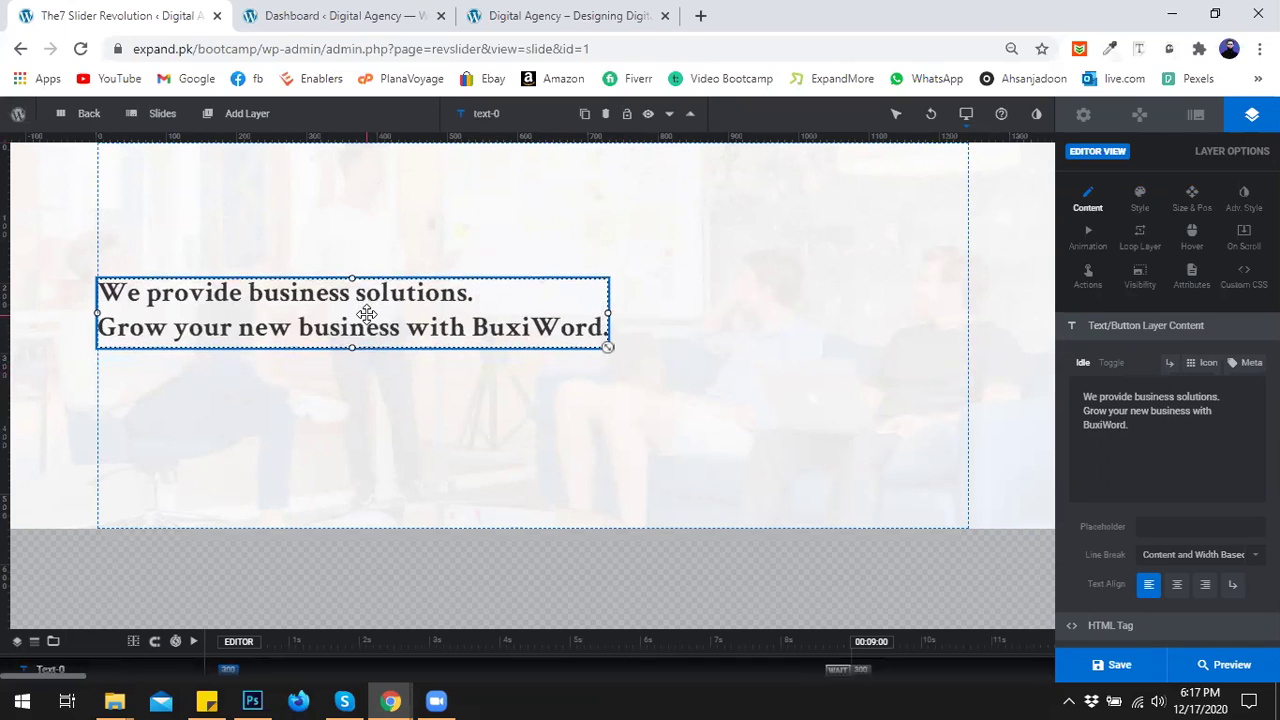
{"action": "key", "text": "Up"}
{"action": "key", "text": "Up"}
{"action": "key", "text": "Up"}
{"action": "key", "text": "Up"}
{"action": "key", "text": "Up"}
{"action": "key", "text": "Up"}
{"action": "key", "text": "Up"}
{"action": "key", "text": "Up"}
{"action": "key", "text": "Up"}
{"action": "key", "text": "Up"}
{"action": "key", "text": "Up"}
{"action": "key", "text": "Up"}
{"action": "key", "text": "Up"}
{"action": "key", "text": "Up"}
{"action": "key", "text": "Up"}
{"action": "key", "text": "Up"}
{"action": "key", "text": "Up"}
{"action": "key", "text": "Up"}
{"action": "key", "text": "Up"}
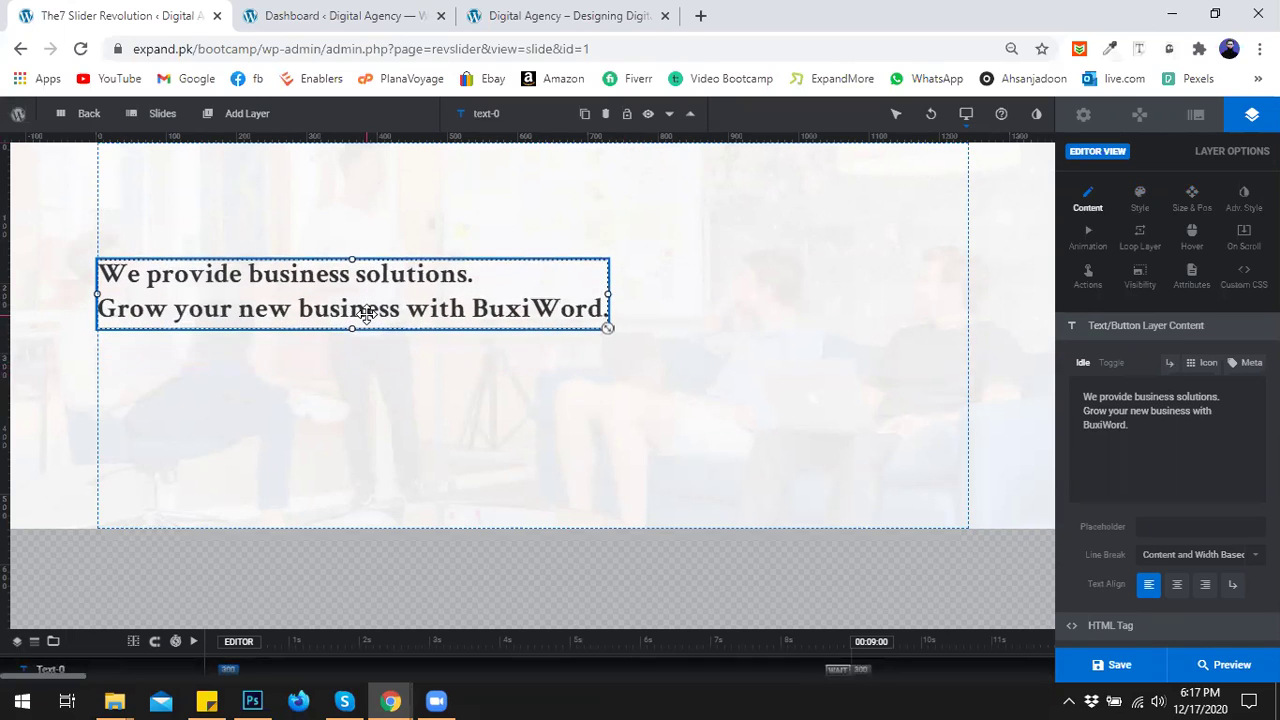
{"action": "key", "text": "Up"}
{"action": "key", "text": "Up"}
{"action": "key", "text": "Up"}
{"action": "key", "text": "Up"}
{"action": "key", "text": "Up"}
{"action": "key", "text": "Up"}
{"action": "key", "text": "Up"}
{"action": "key", "text": "Up"}
{"action": "key", "text": "Up"}
{"action": "key", "text": "Up"}
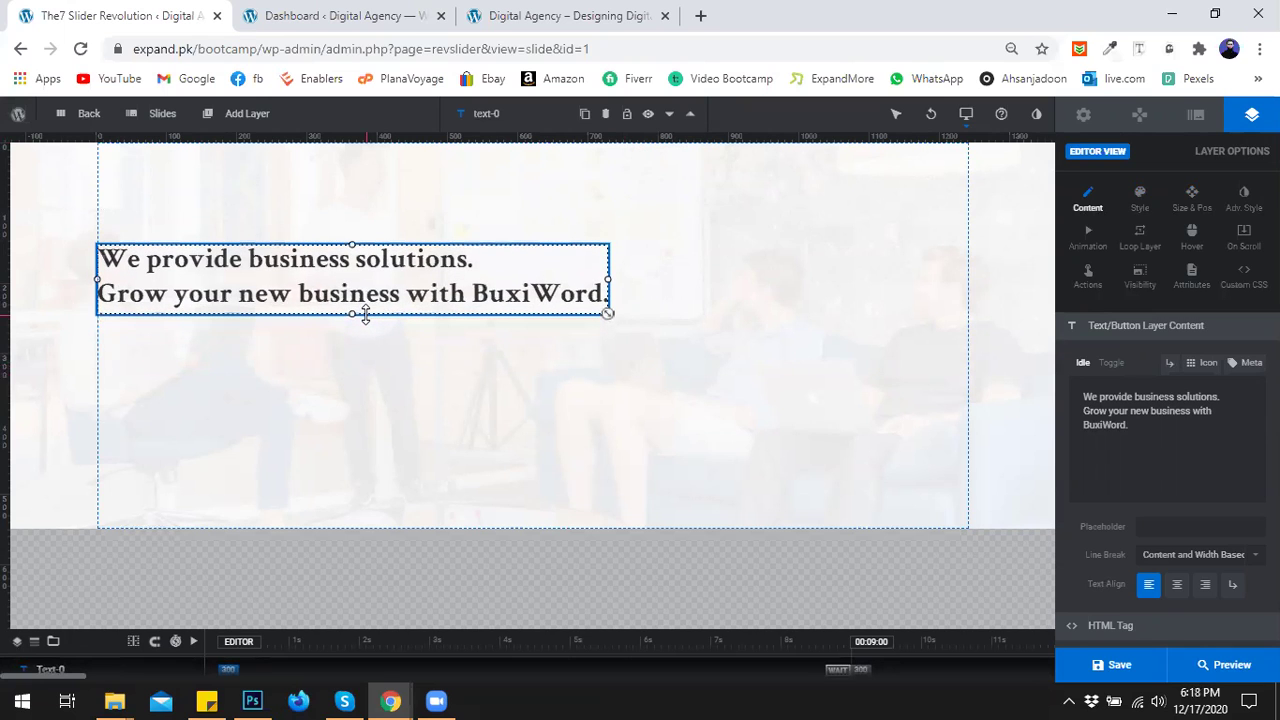
{"action": "key", "text": "Up"}
{"action": "key", "text": "Up"}
{"action": "key", "text": "Up"}
{"action": "key", "text": "Up"}
{"action": "key", "text": "Up"}
{"action": "key", "text": "Up"}
{"action": "key", "text": "Up"}
{"action": "key", "text": "Up"}
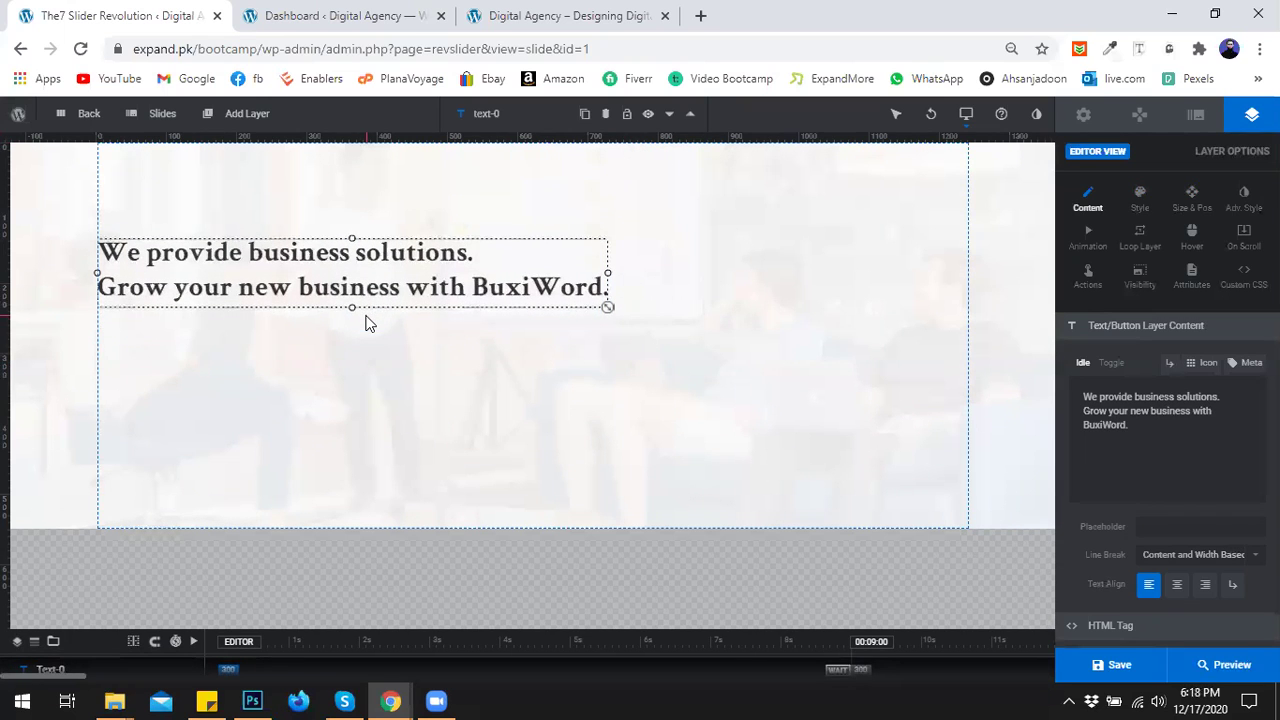
{"action": "key", "text": "Up"}
{"action": "key", "text": "Up"}
{"action": "key", "text": "Up"}
{"action": "key", "text": "Up"}
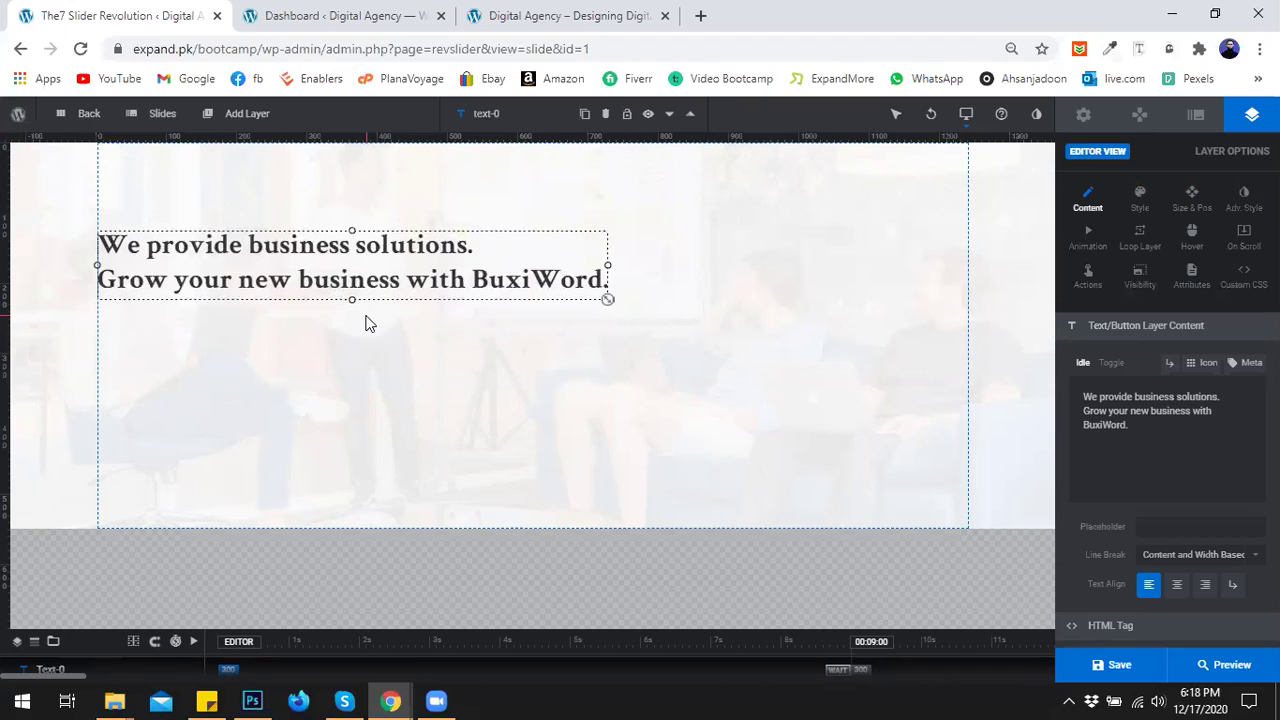
Set the headline's X position to 10px in Size & Pos, then deselect the layer.
{"action": "left_click", "coordinate": [1199, 218]}
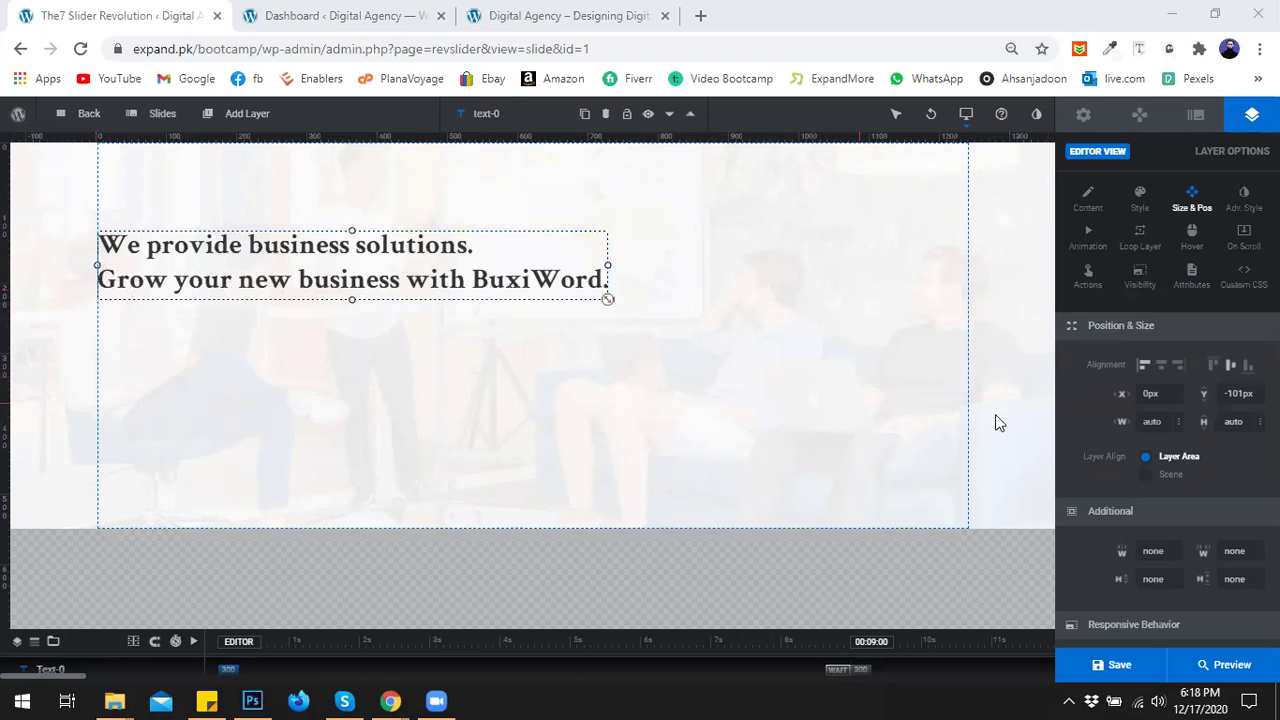
{"action": "left_click", "coordinate": [1148, 393]}
{"action": "type", "text": "10"}
{"action": "left_click", "coordinate": [1095, 409]}
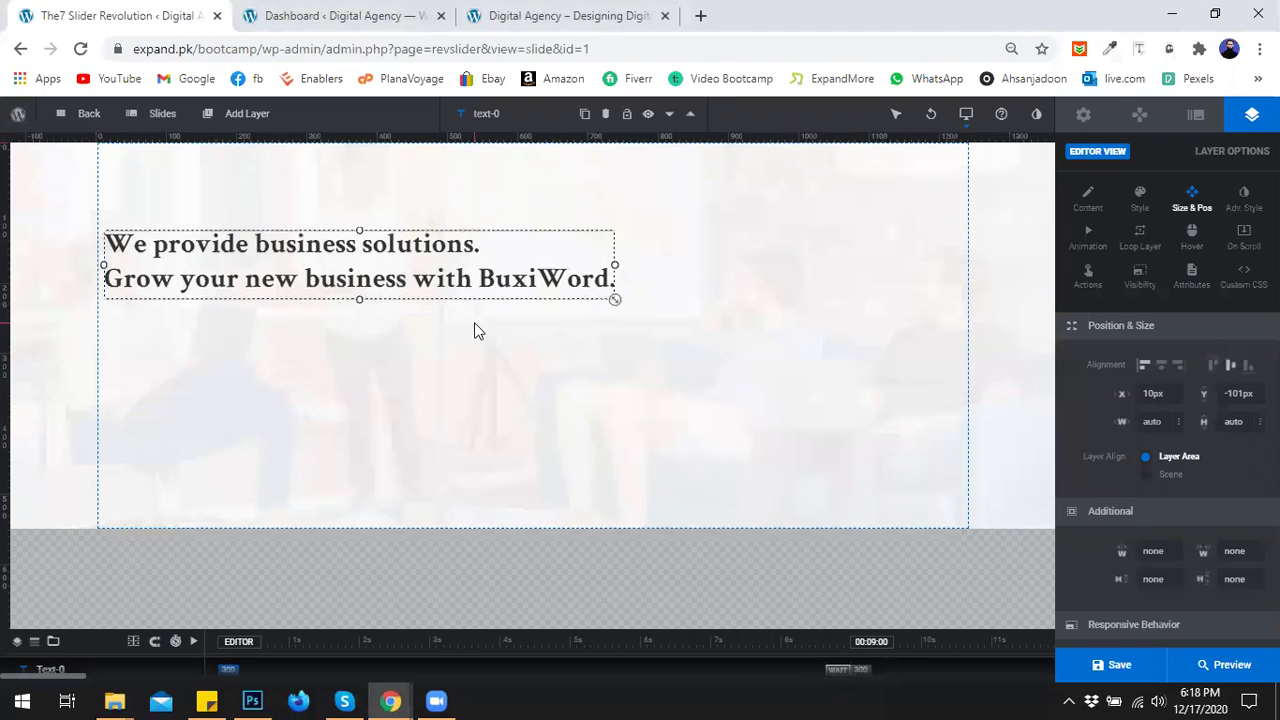
{"action": "left_click", "coordinate": [293, 355]}
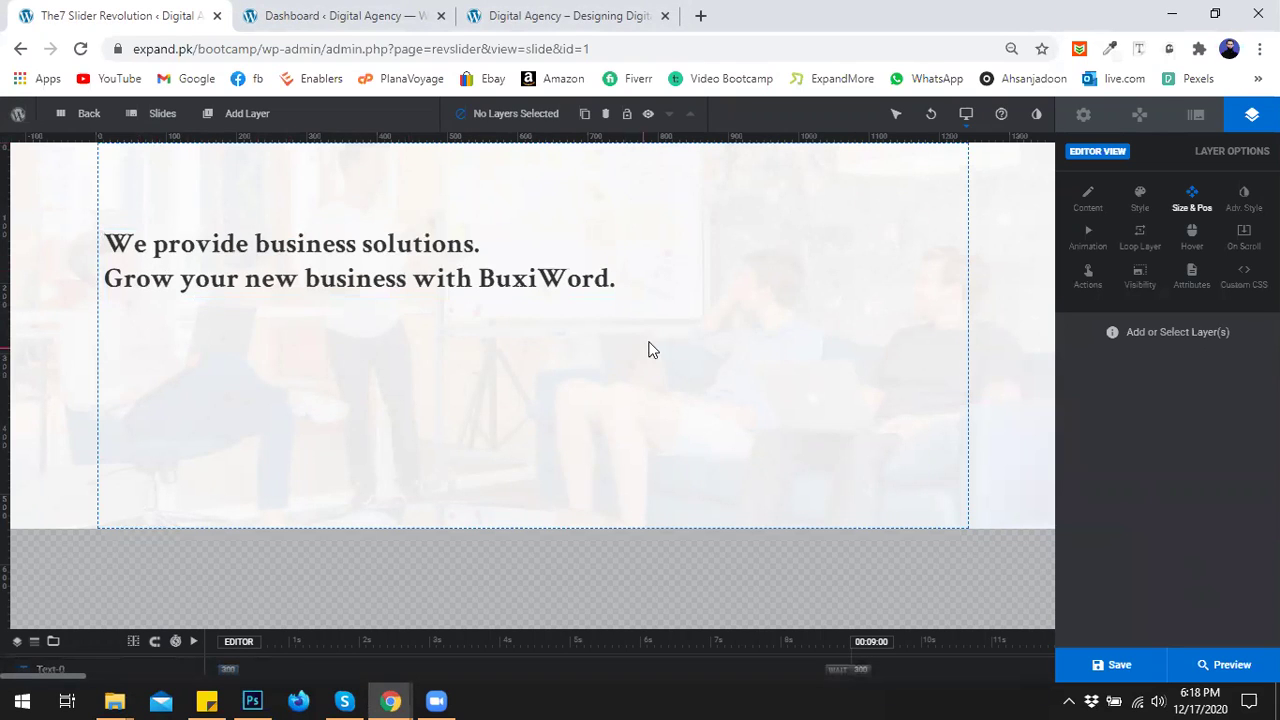
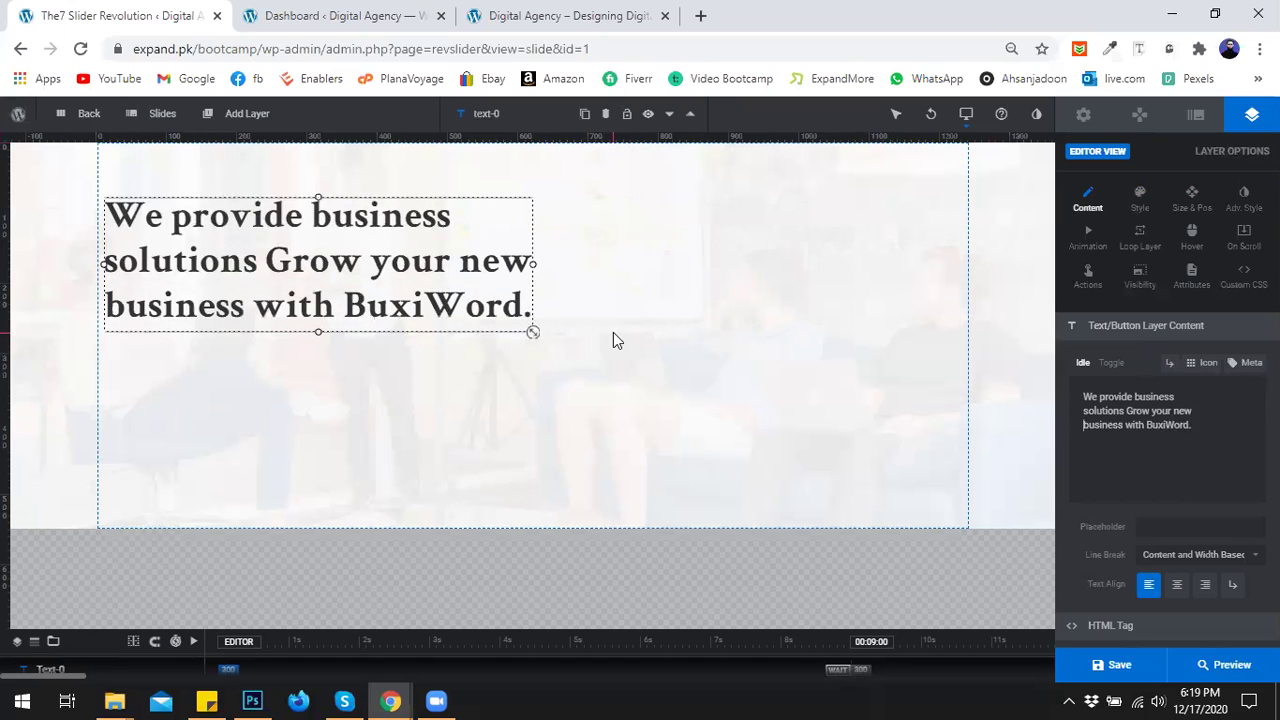
Deselect the headline layer, then copy the BuxiWord demo's description paragraph for the slider.
{"action": "left_click", "coordinate": [639, 334]}
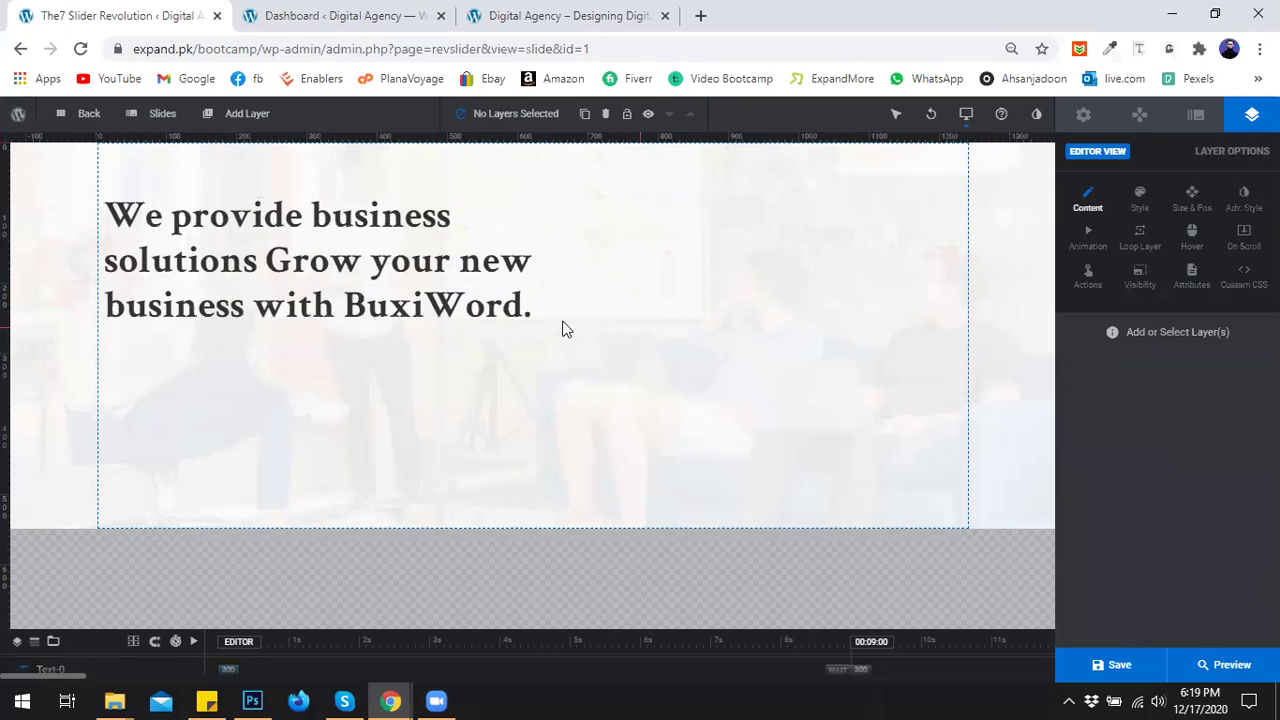
{"action": "left_click", "coordinate": [303, 252]}
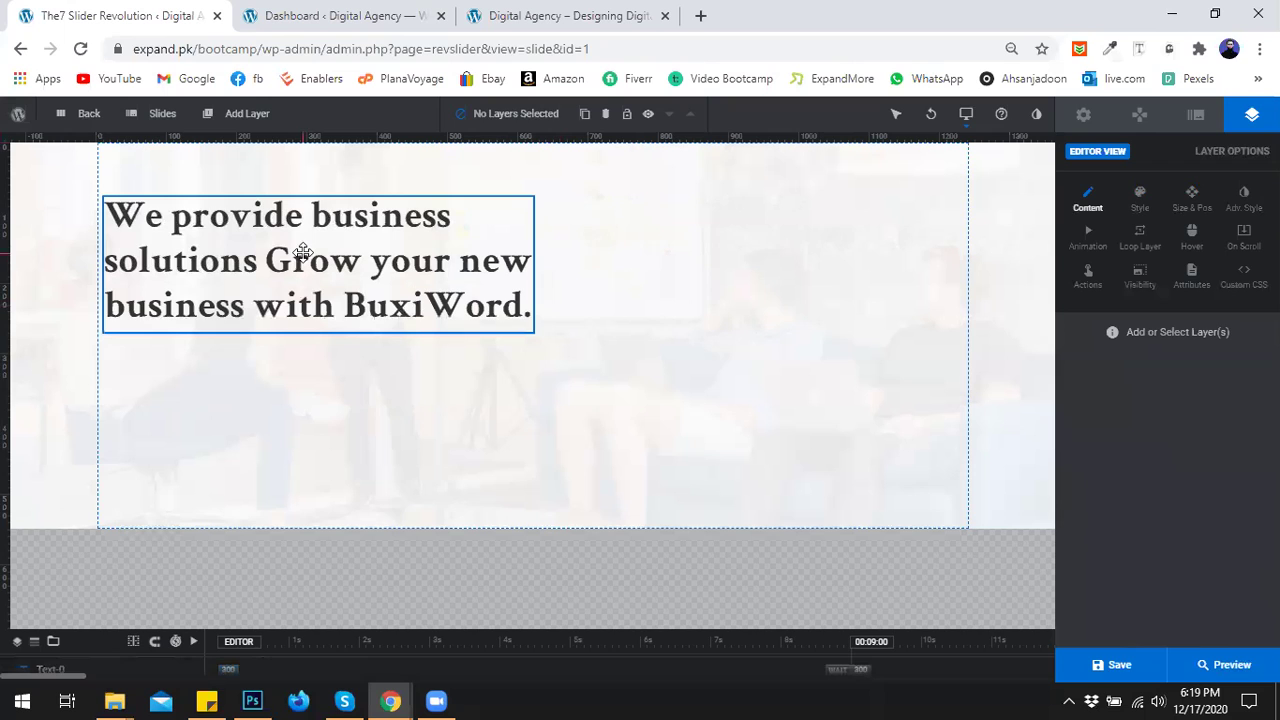
{"action": "left_click", "coordinate": [486, 391]}
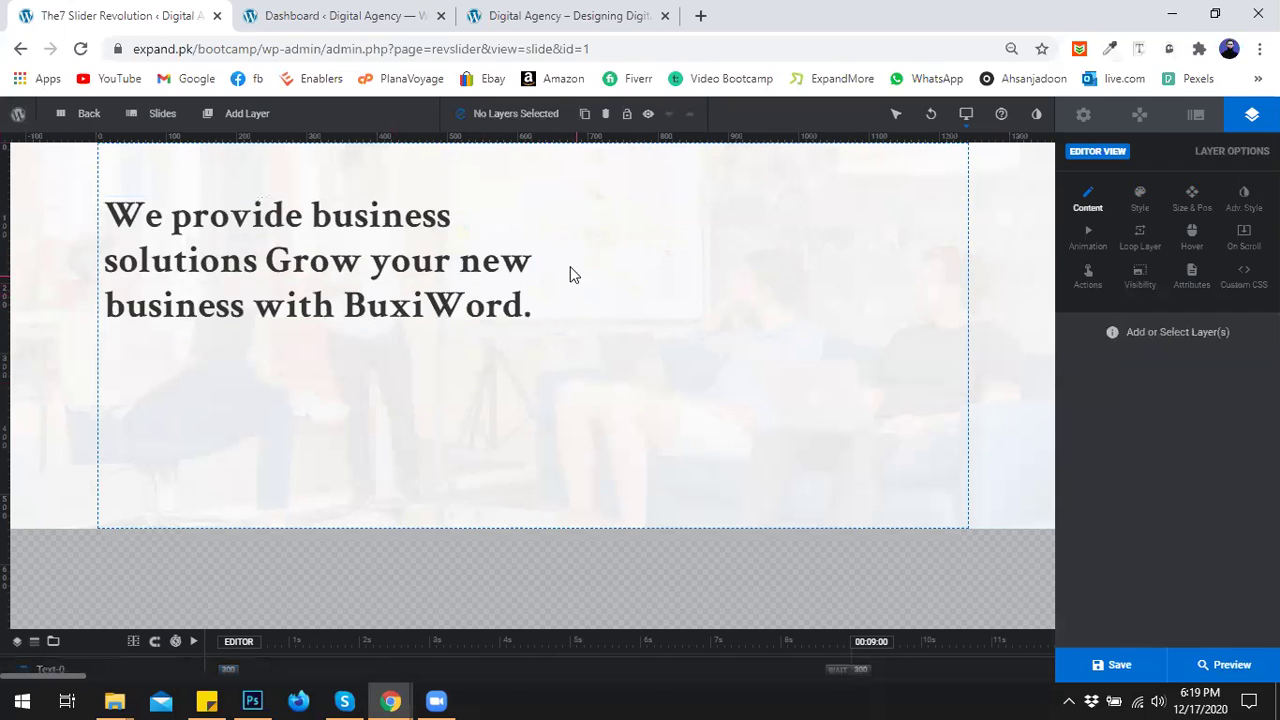
{"action": "mouse_move", "coordinate": [370, 690]}
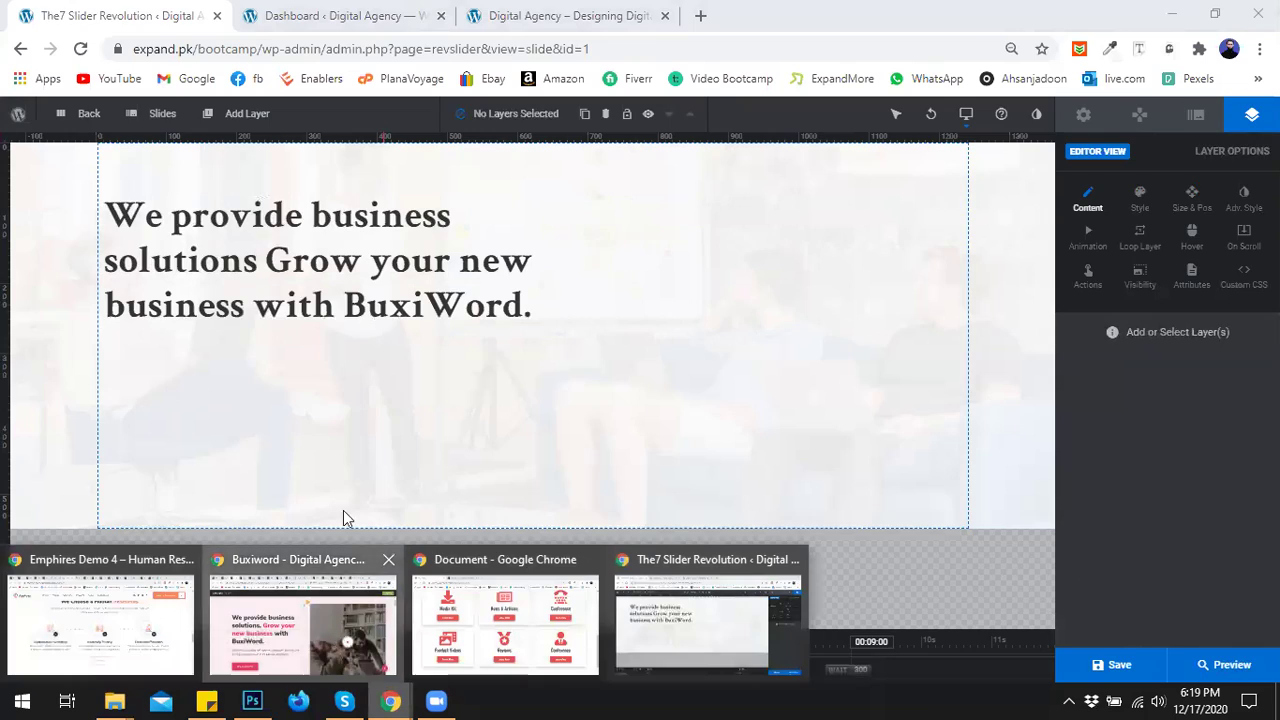
{"action": "left_click", "coordinate": [302, 620]}
{"action": "left_click_drag", "start_coordinate": [546, 541], "coordinate": [159, 521]}
{"action": "key", "text": "ctrl+c"}
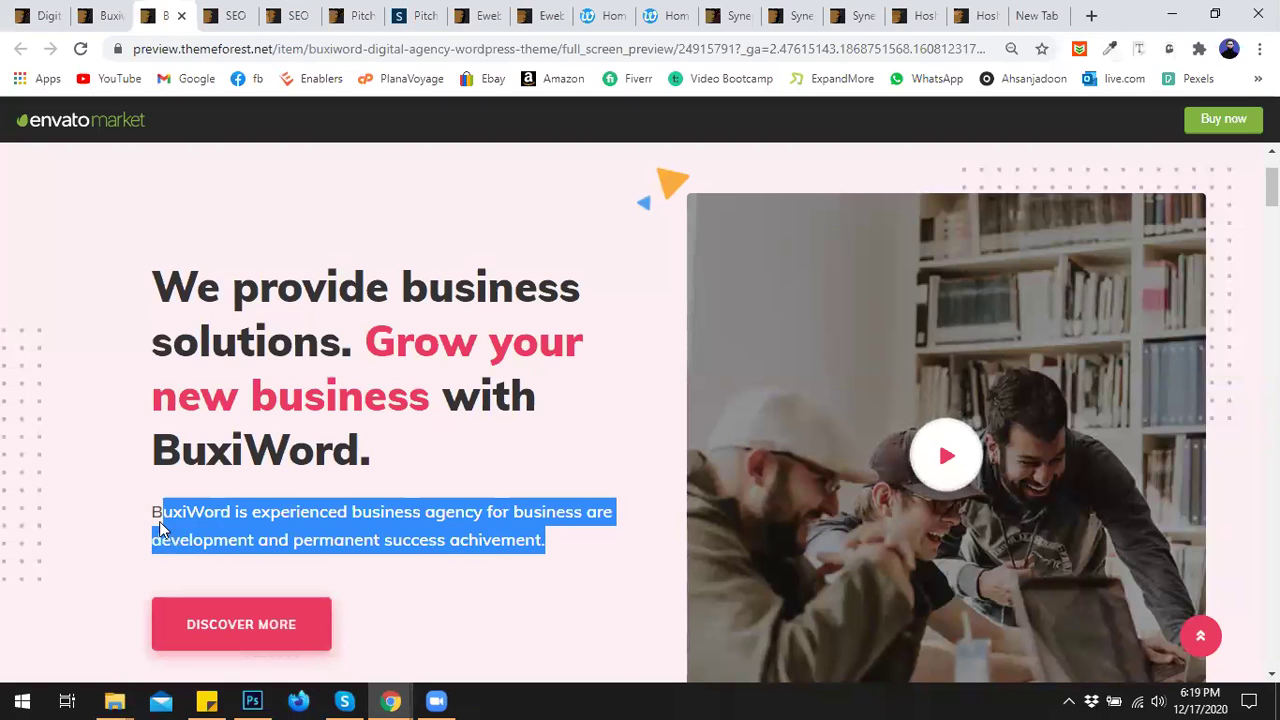
{"action": "right_click", "coordinate": [160, 520]}
{"action": "left_click", "coordinate": [200, 531]}
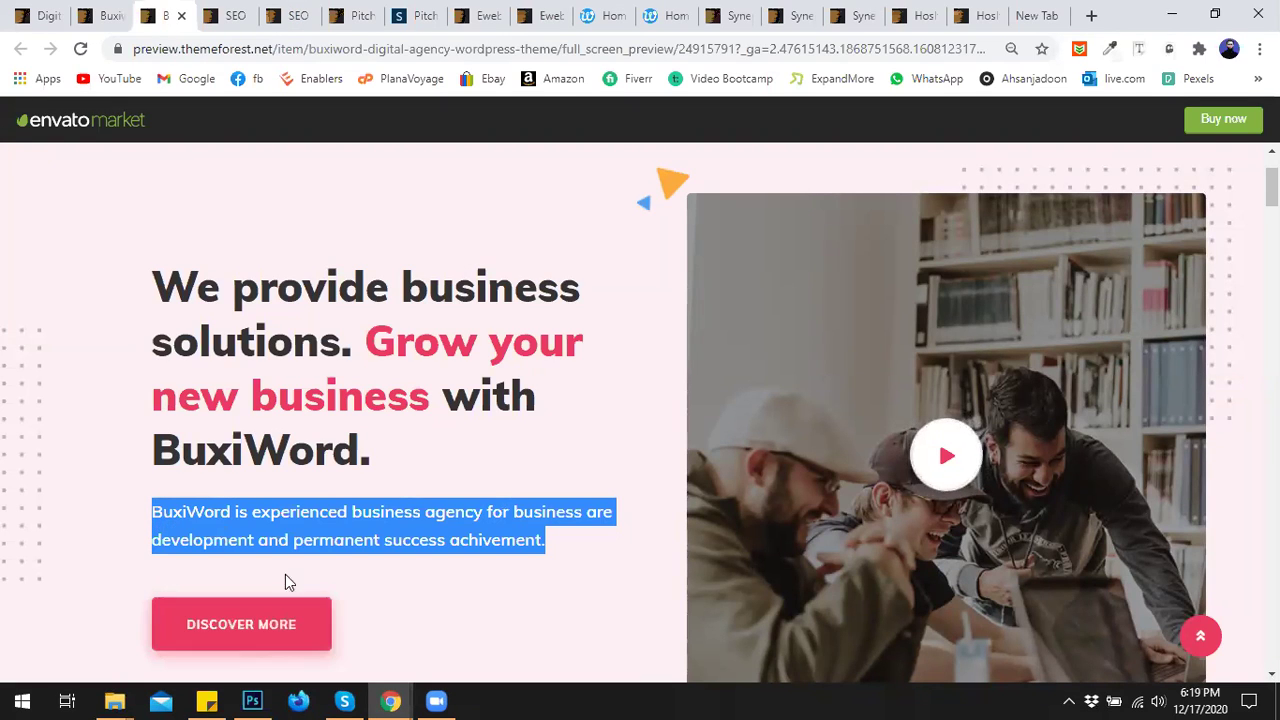
{"action": "left_click", "coordinate": [390, 700]}
{"action": "left_click", "coordinate": [708, 615]}
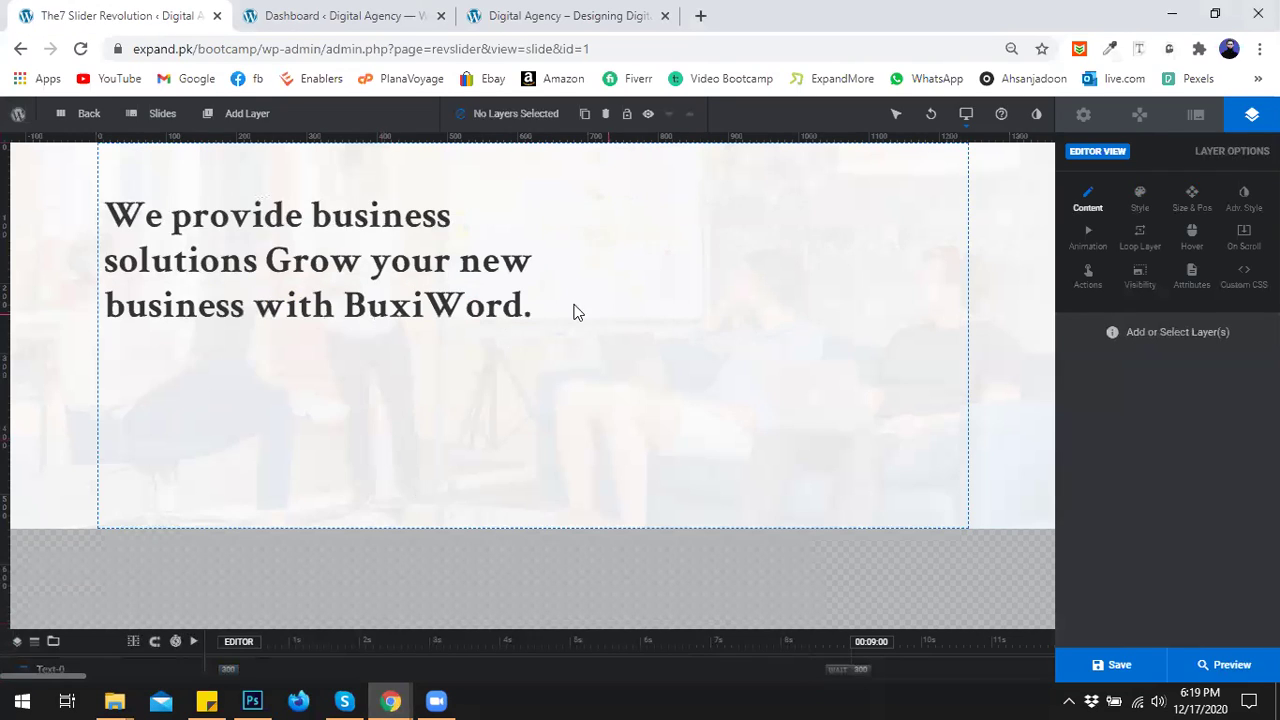
Add a new Quick Style Content text layer to the slide.
{"action": "left_click", "coordinate": [247, 113]}
{"action": "mouse_move", "coordinate": [226, 146]}
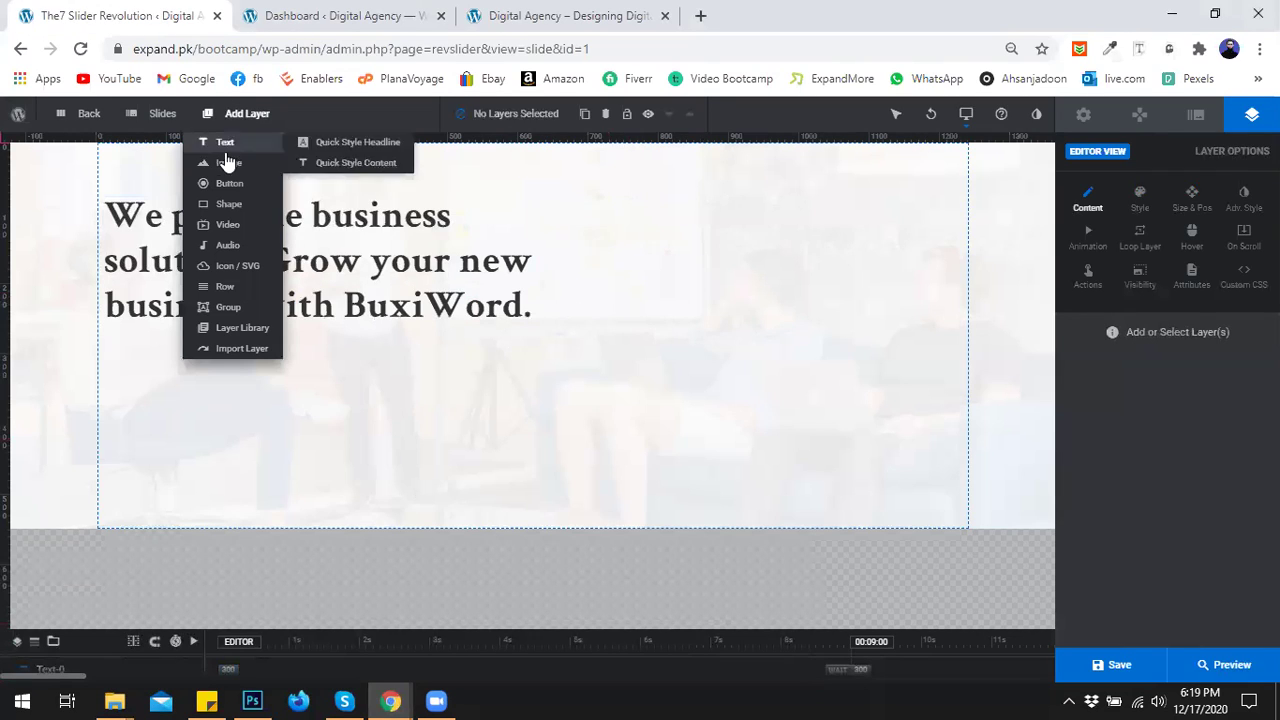
{"action": "left_click", "coordinate": [340, 172]}
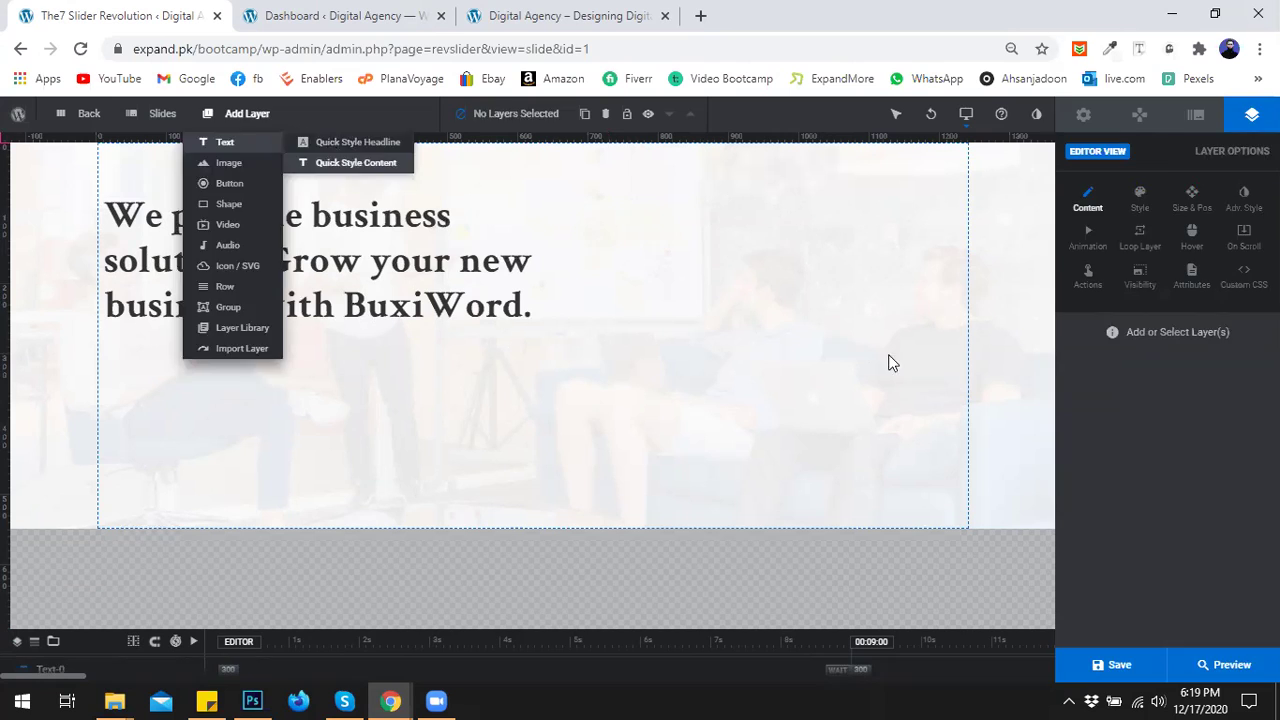
{"action": "scroll", "coordinate": [1138, 300], "scroll_direction": "up", "scroll_amount": 1}
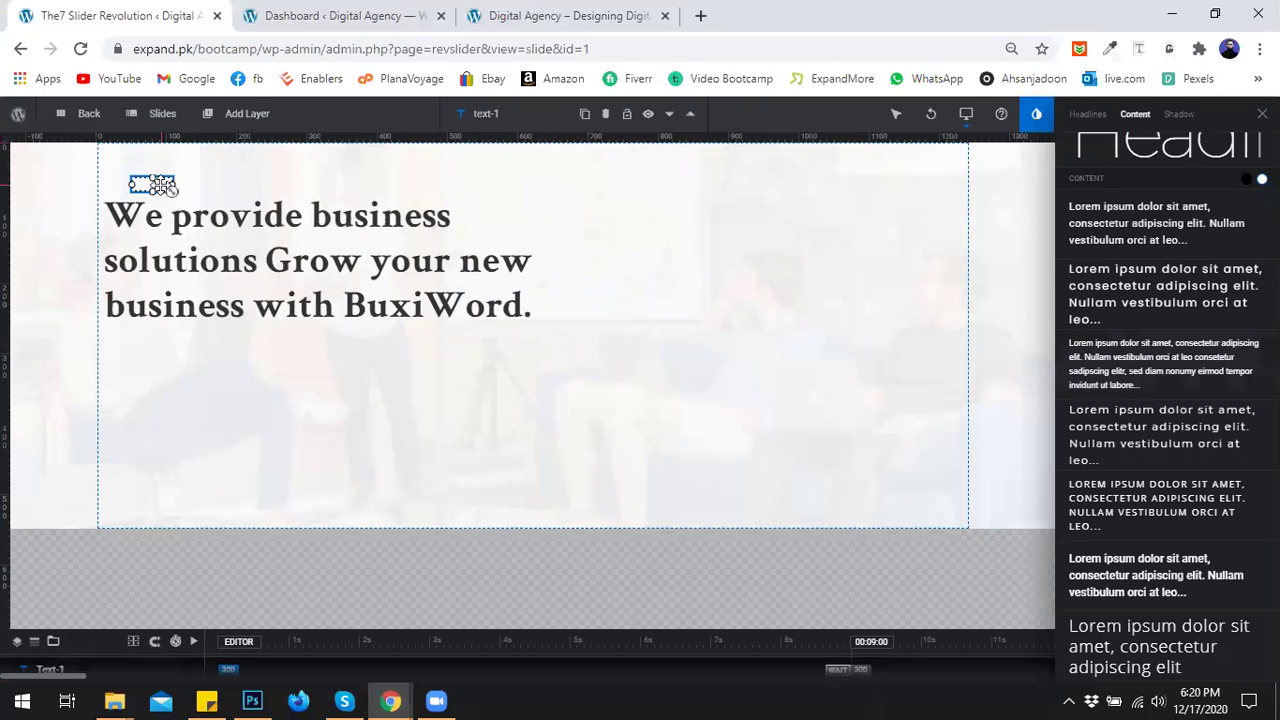
Replace the 'New Layer' placeholder with the copied description, pasted as plain text.
{"action": "left_click", "coordinate": [1262, 114]}
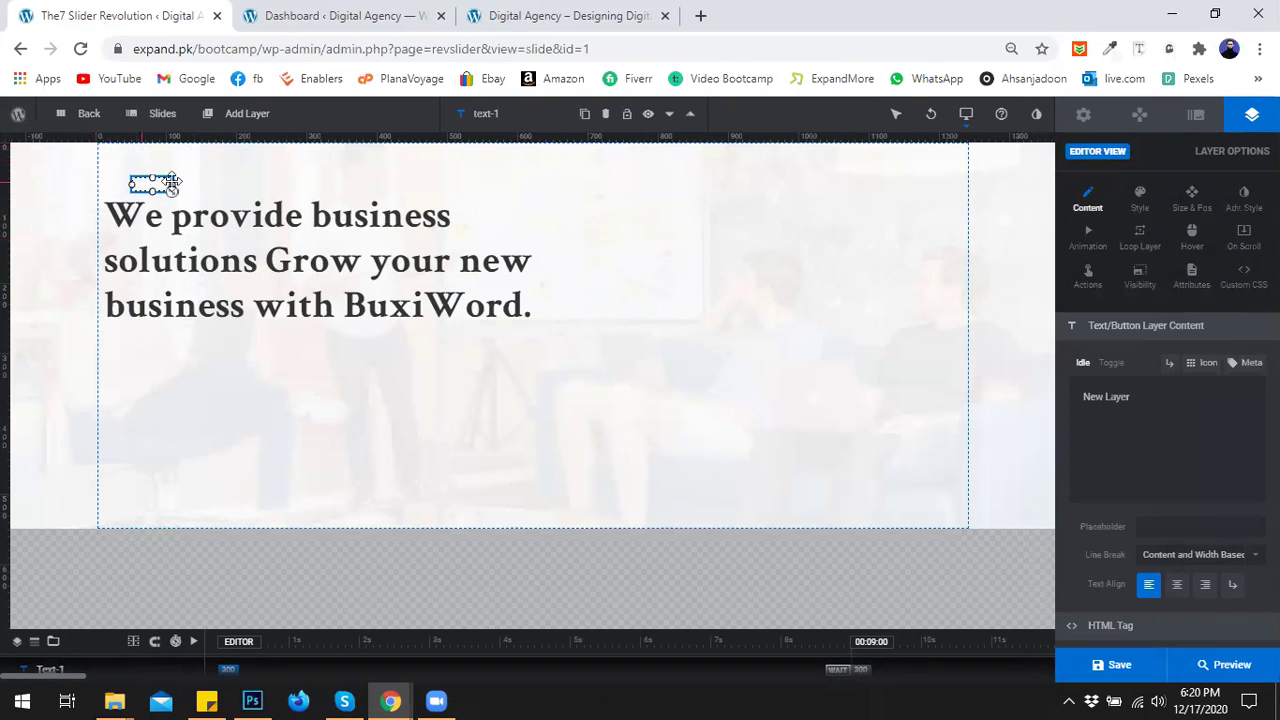
{"action": "left_click_drag", "start_coordinate": [1136, 397], "coordinate": [1087, 404]}
{"action": "right_click", "coordinate": [1093, 405]}
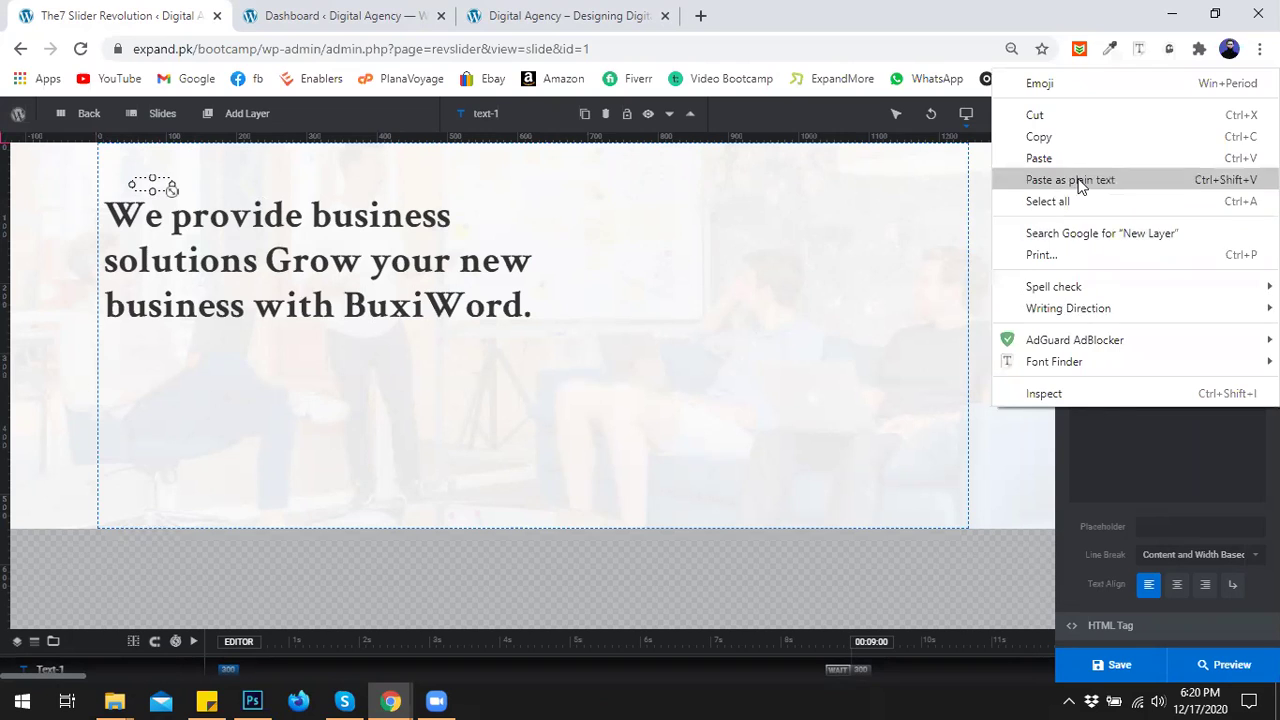
{"action": "left_click", "coordinate": [1080, 178]}
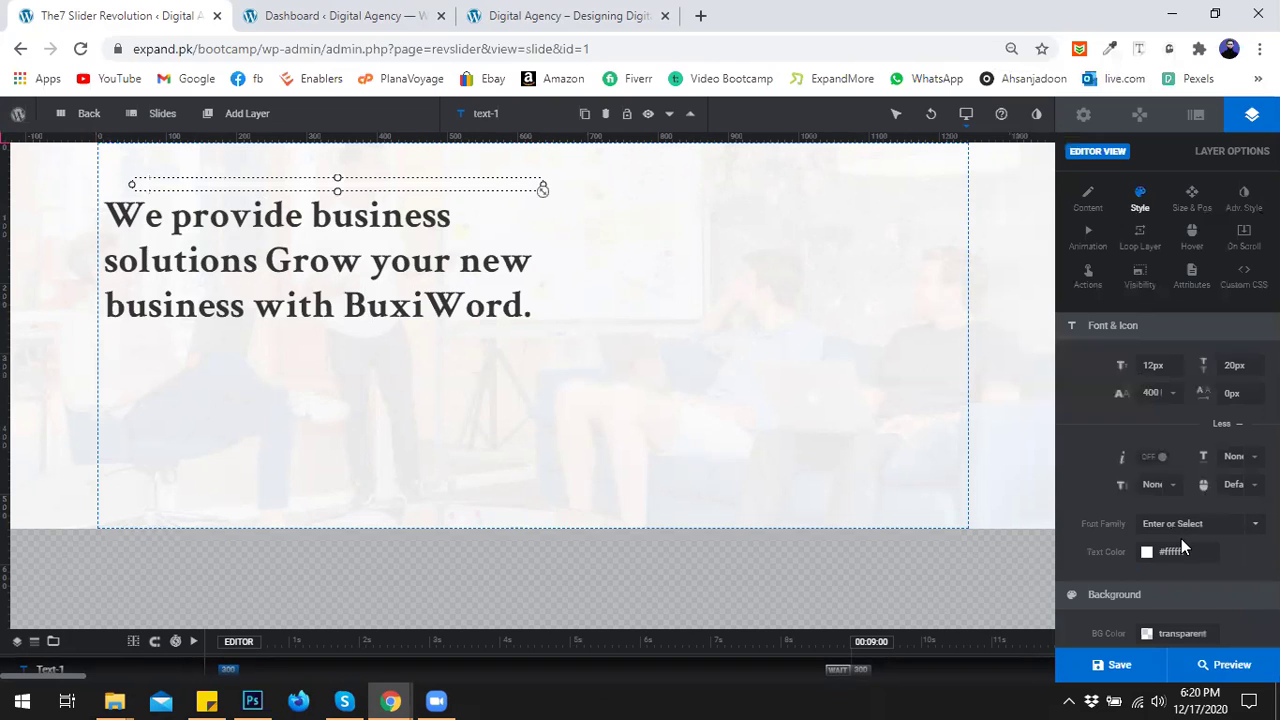
Make the description text black and set its font to Crimson Text.
{"action": "left_click", "coordinate": [1179, 556]}
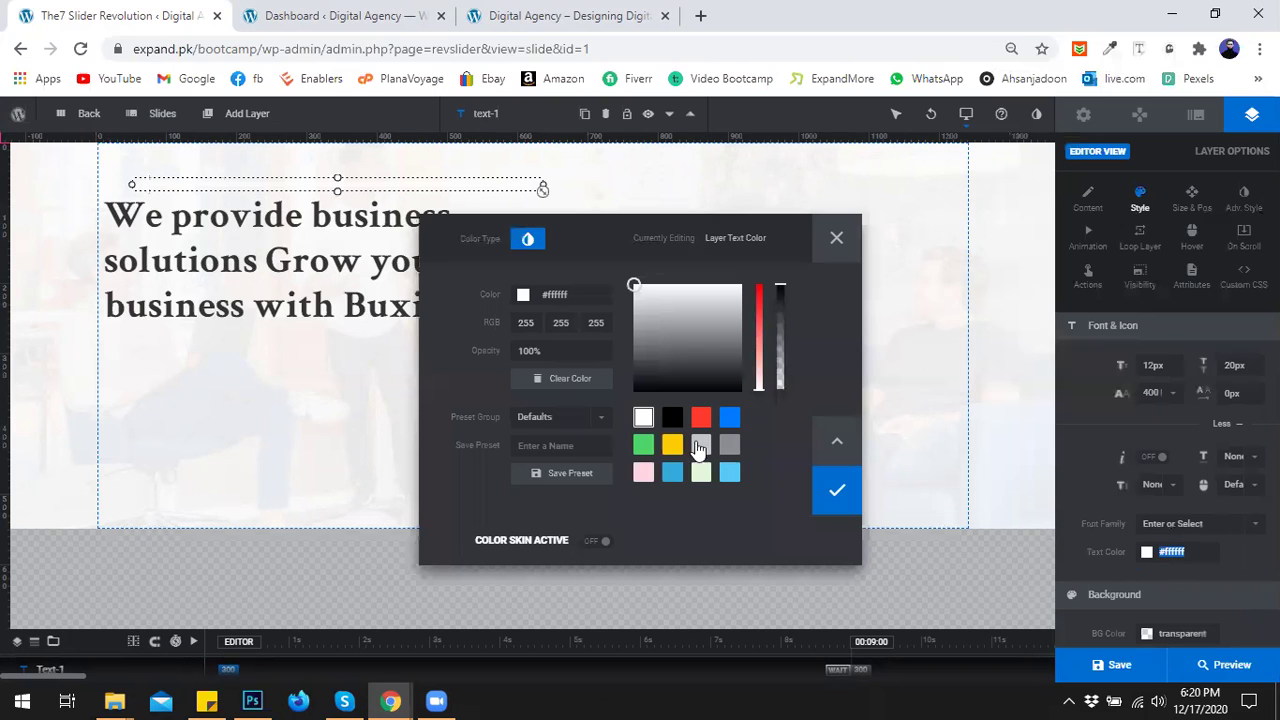
{"action": "left_click", "coordinate": [671, 419]}
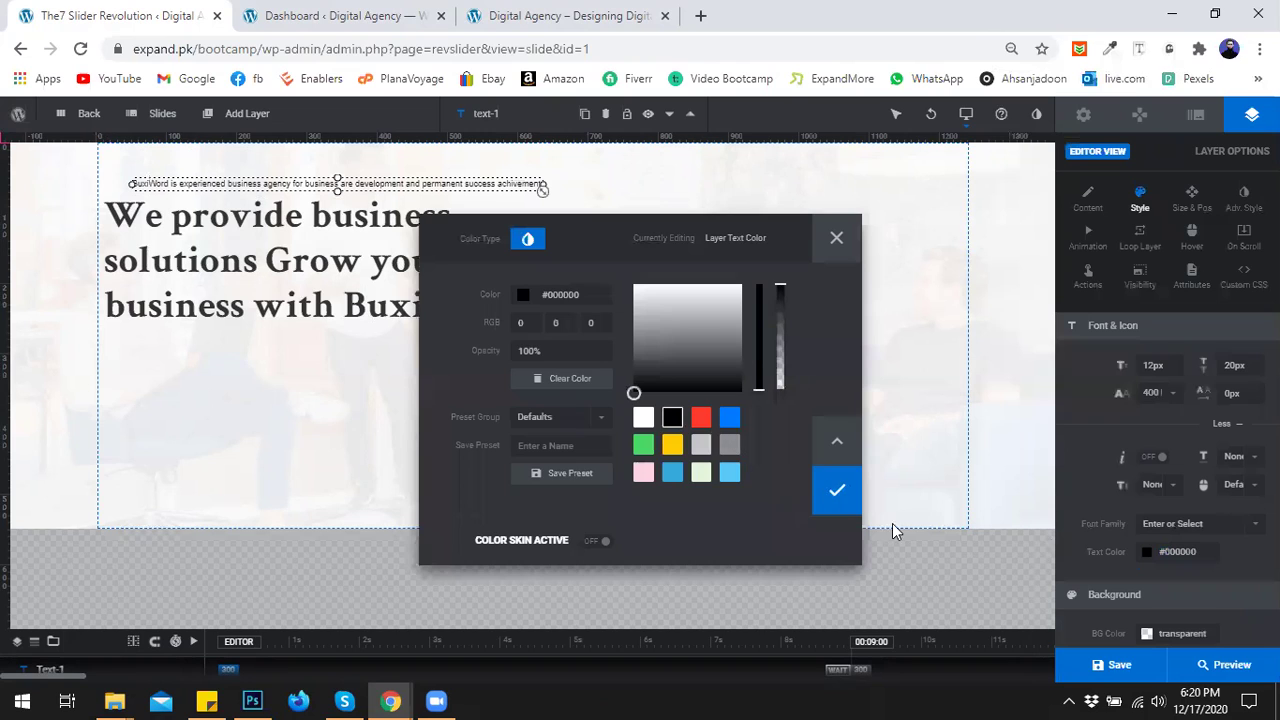
{"action": "left_click", "coordinate": [847, 496]}
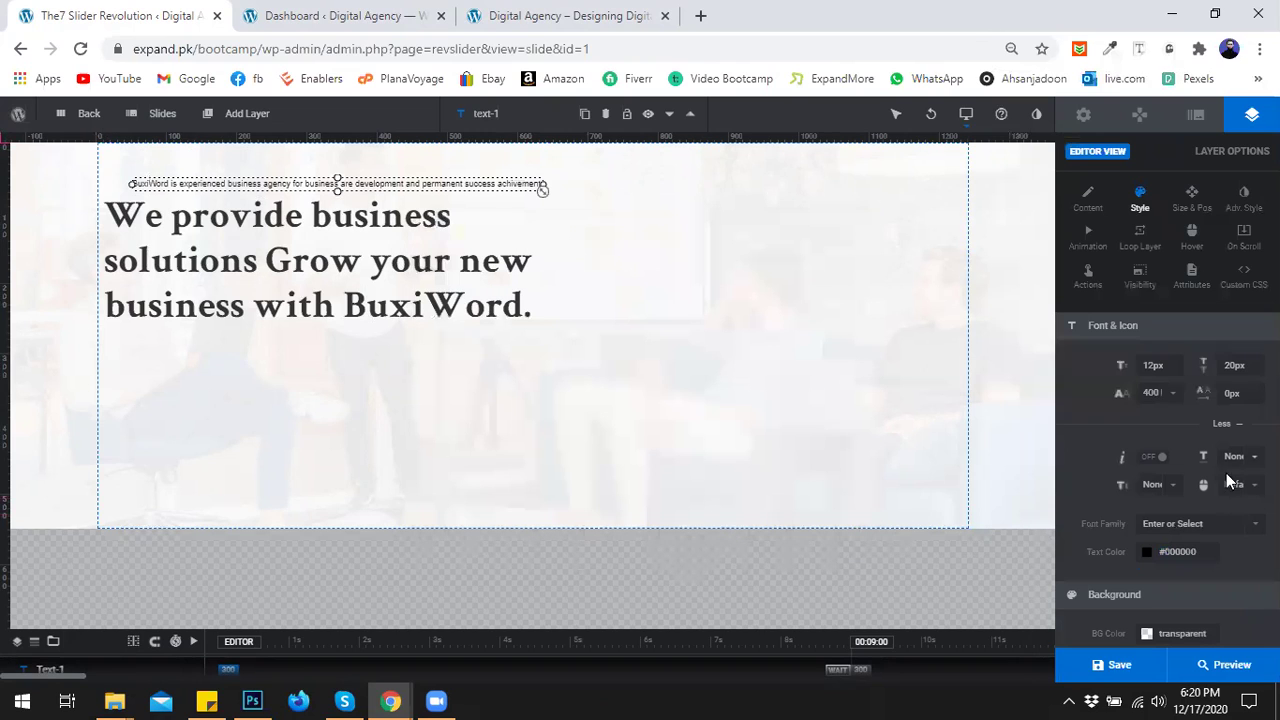
{"action": "left_click", "coordinate": [1239, 530]}
{"action": "type", "text": "crim"}
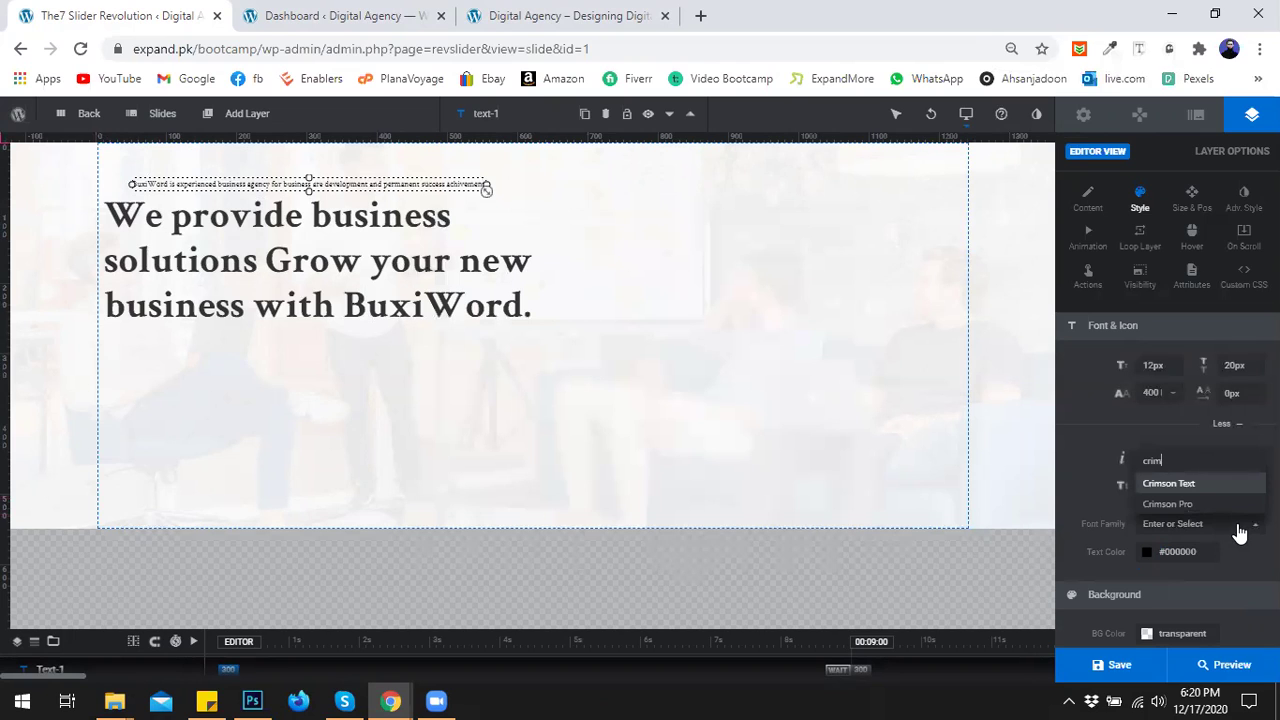
{"action": "left_click", "coordinate": [1198, 485]}
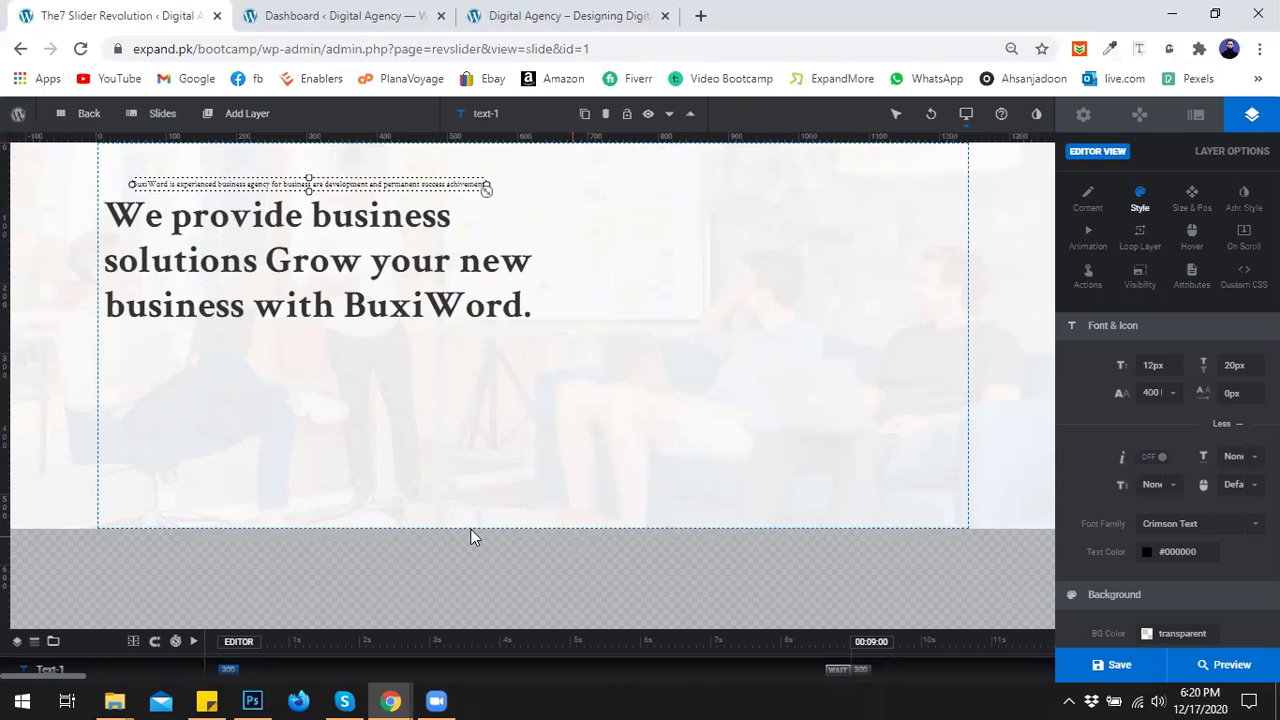
Switch back to the BuxiWord demo page and clear the paragraph selection.
{"action": "mouse_move", "coordinate": [388, 700]}
{"action": "left_click", "coordinate": [304, 628]}
{"action": "left_click", "coordinate": [486, 451]}
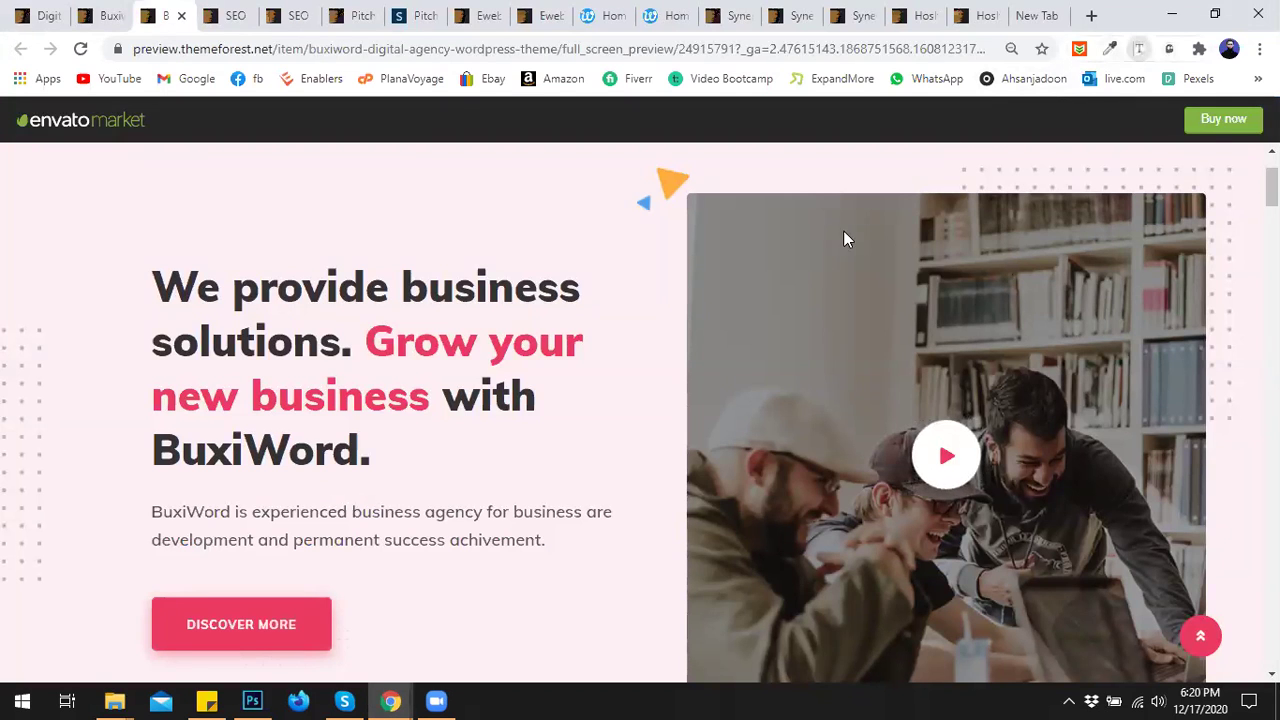
Read the demo paragraph's font with Font Finder (Muli, 20px, 34px line height), then return to the editor.
{"action": "left_click", "coordinate": [390, 512]}
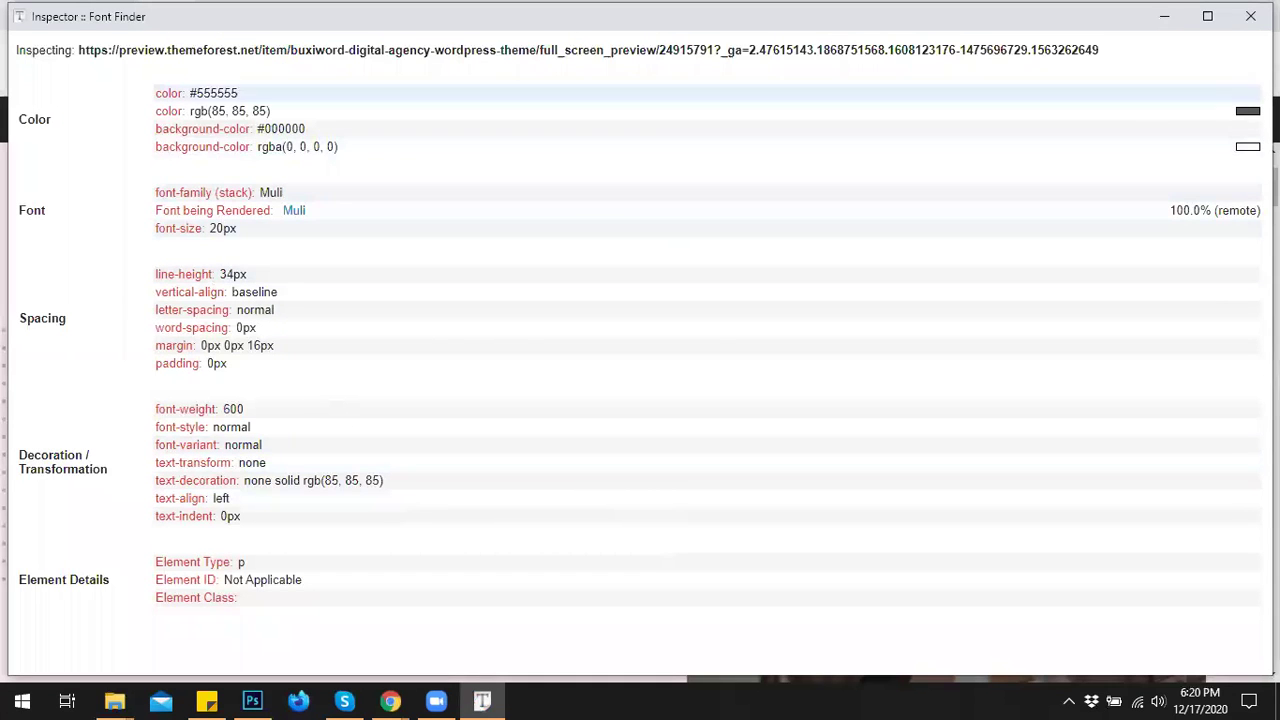
{"action": "left_click", "coordinate": [1250, 16]}
{"action": "mouse_move", "coordinate": [395, 700]}
{"action": "left_click", "coordinate": [714, 632]}
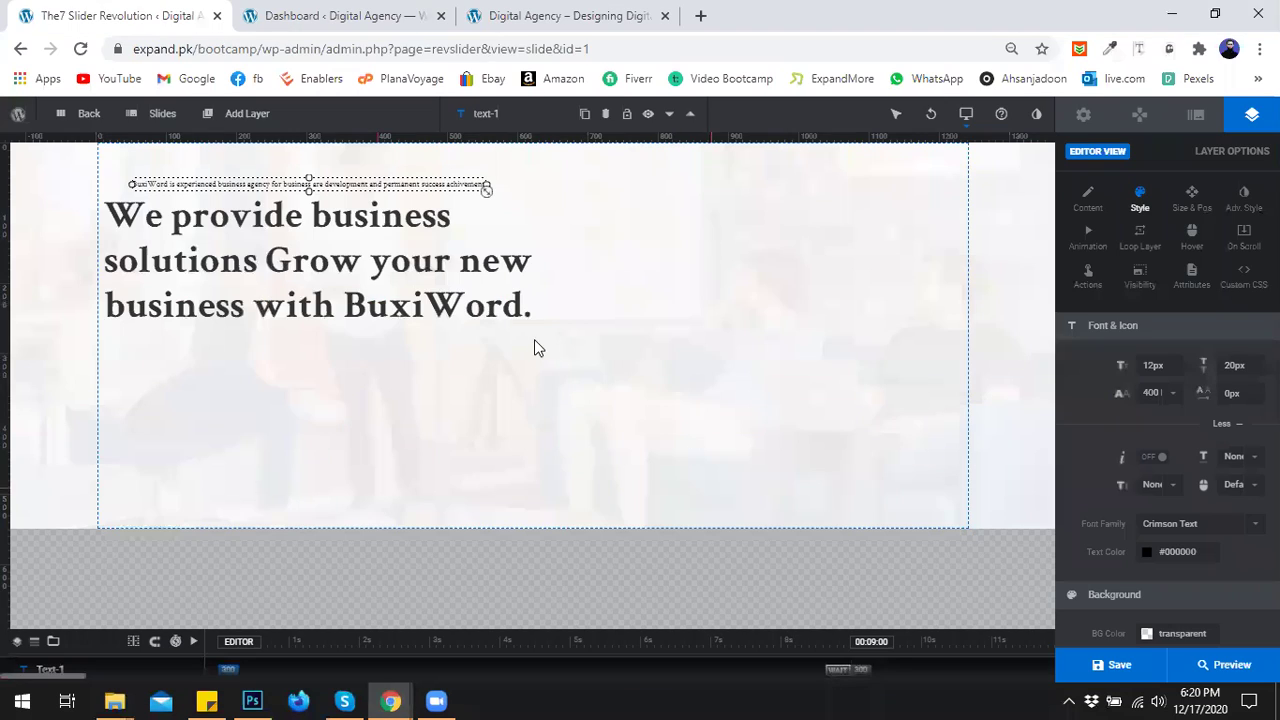
Set the description to 20px font size and 30px line height, keeping weight 400.
{"action": "double_click", "coordinate": [1147, 364]}
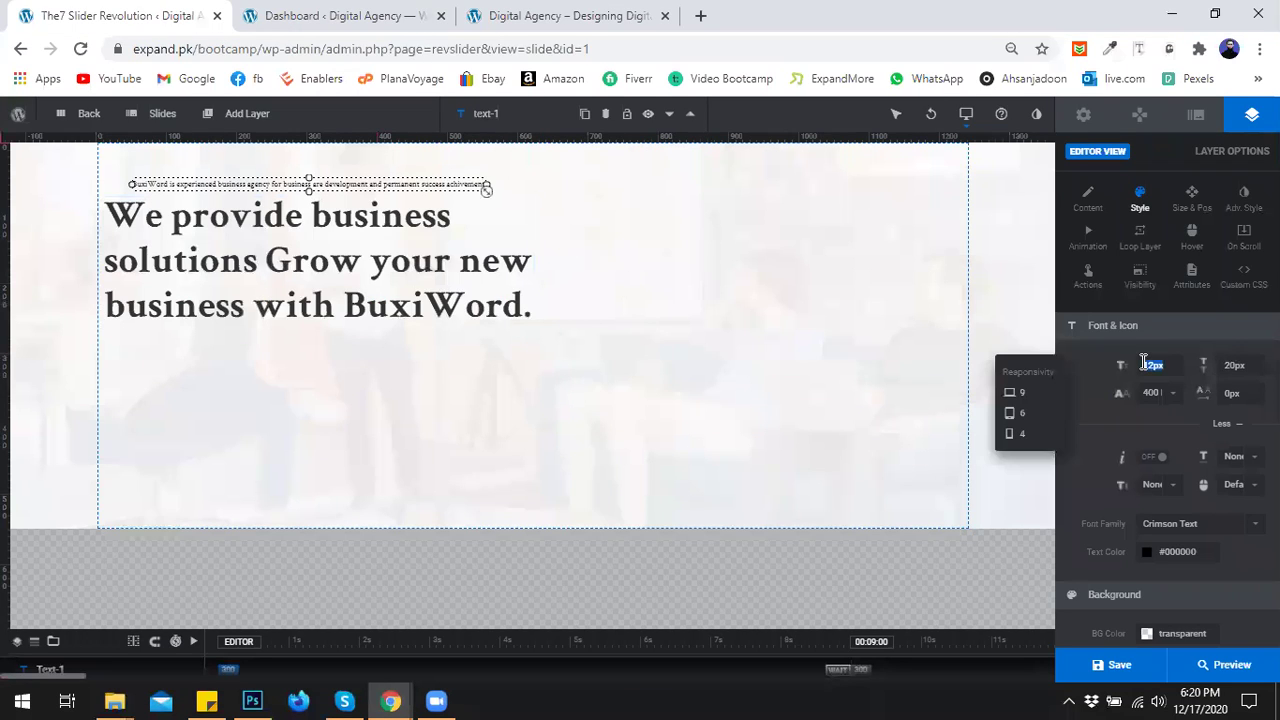
{"action": "left_click", "coordinate": [1248, 362]}
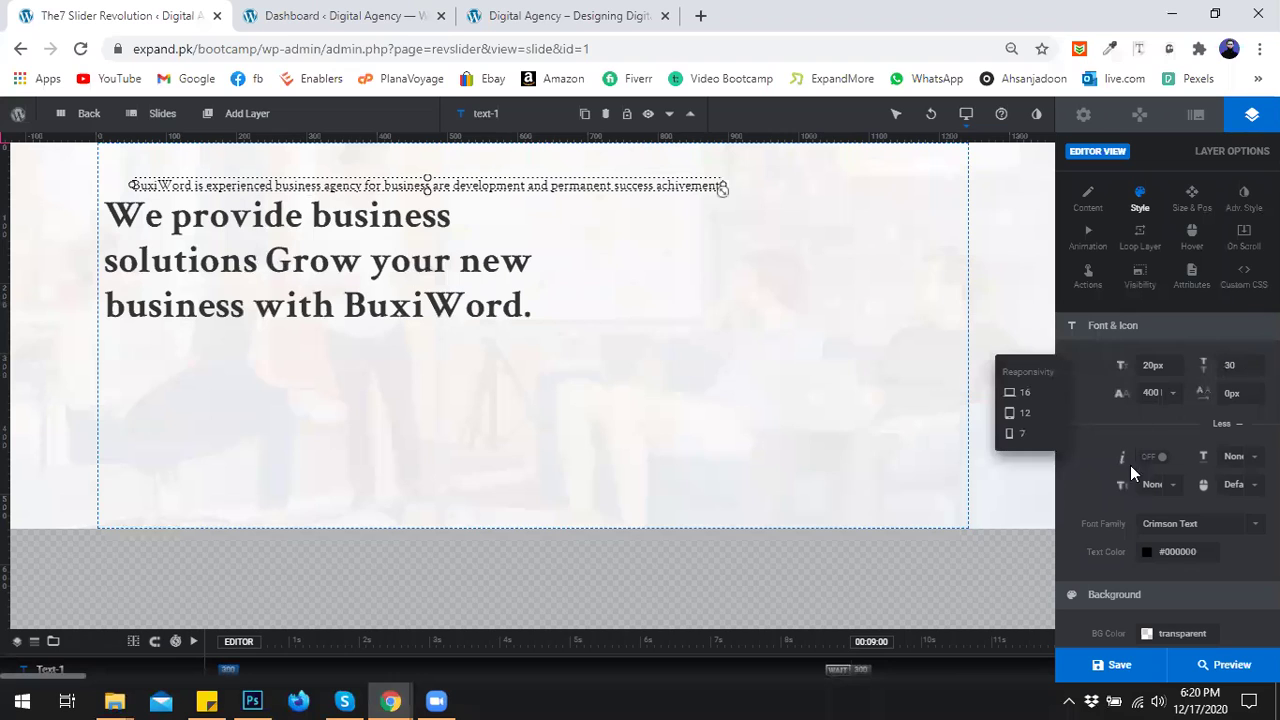
{"action": "left_click", "coordinate": [1111, 418]}
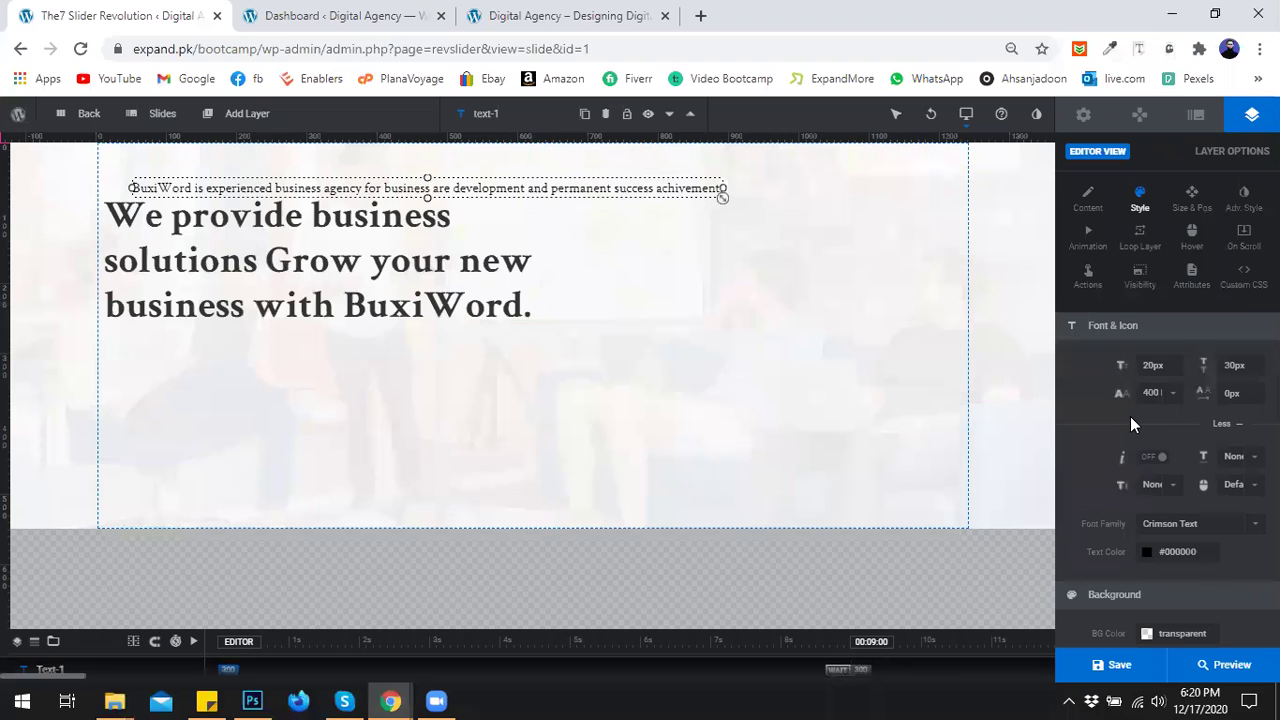
{"action": "left_click", "coordinate": [1170, 395]}
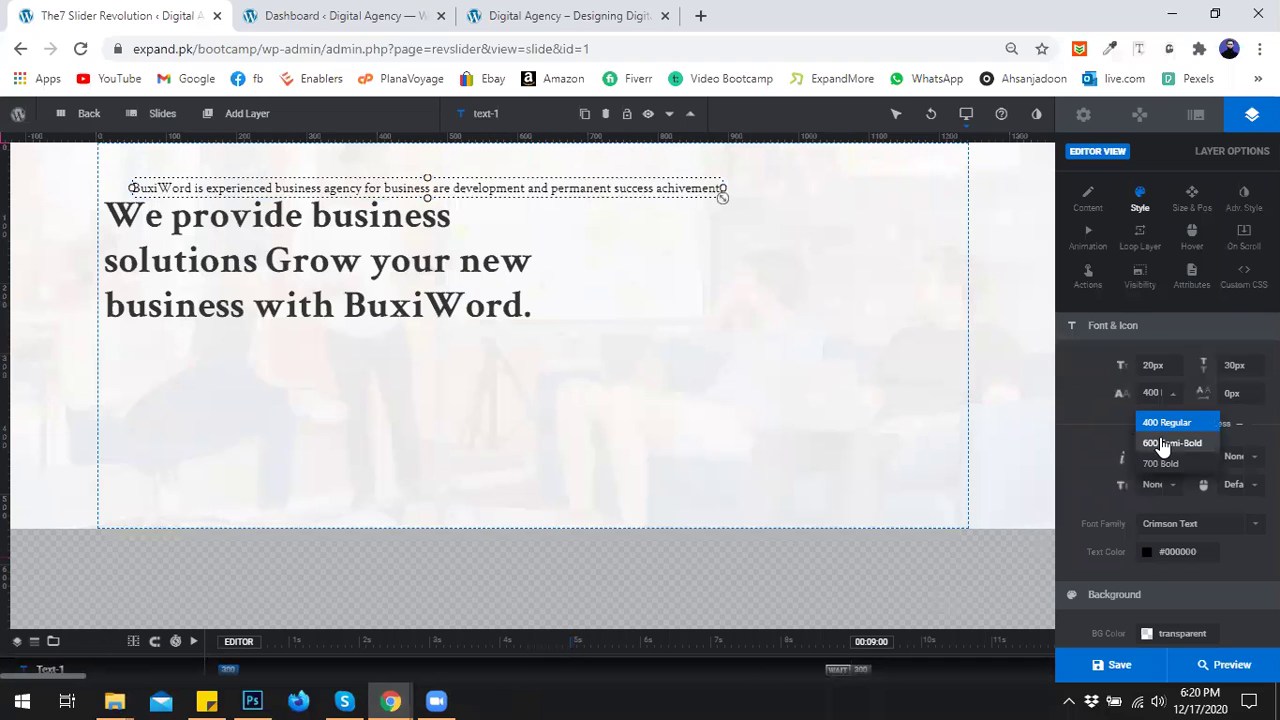
{"action": "left_click", "coordinate": [1100, 410]}
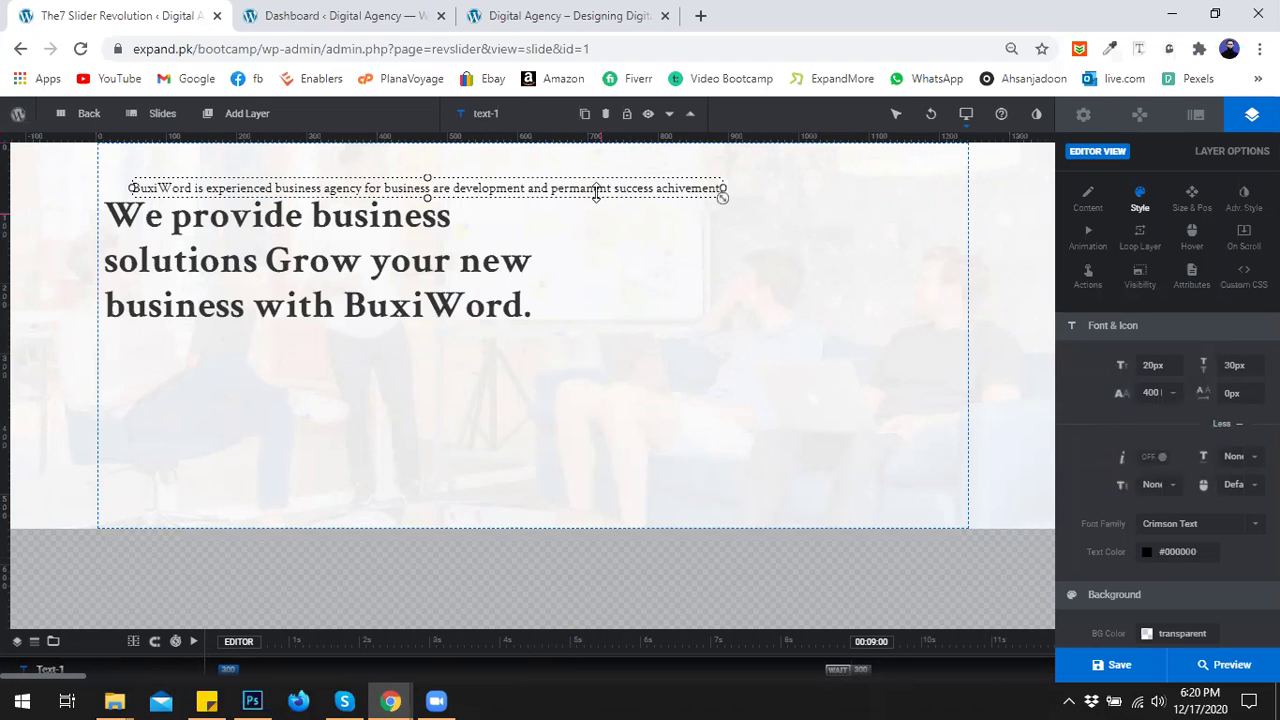
{"action": "left_click", "coordinate": [1194, 210]}
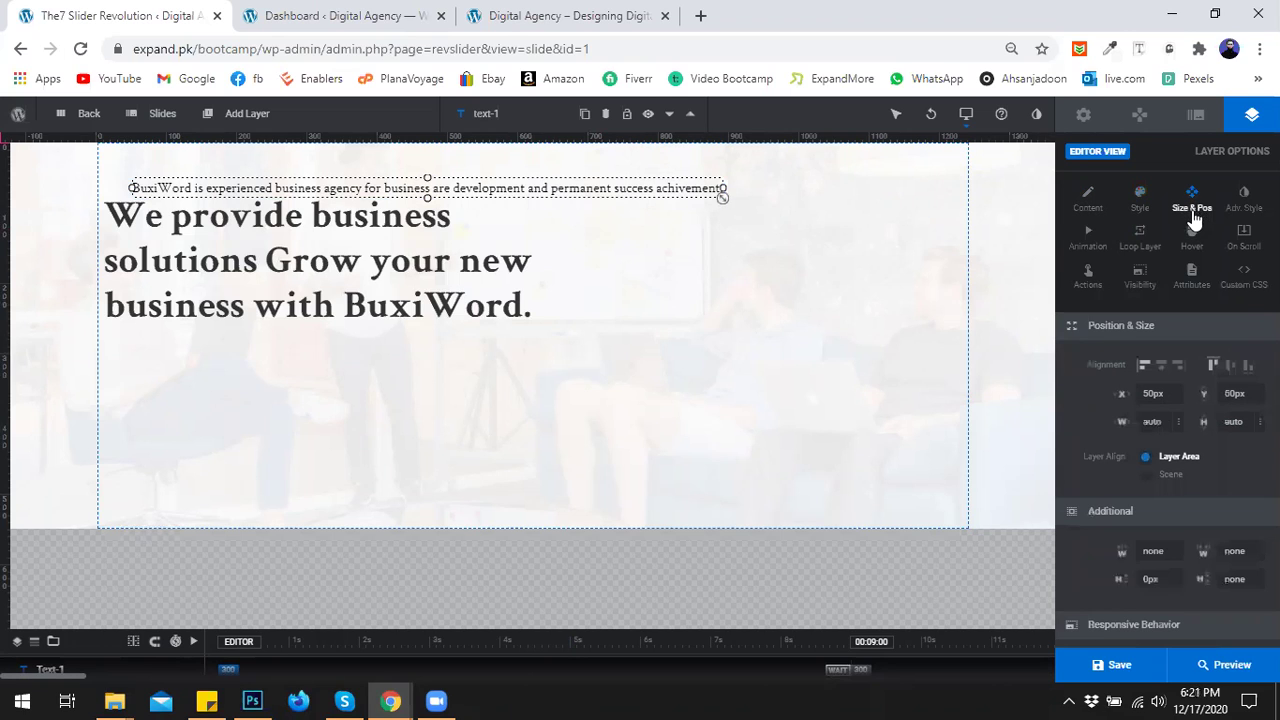
Align the description left, centre it vertically, and nudge it down to 23px.
{"action": "left_click", "coordinate": [1143, 370]}
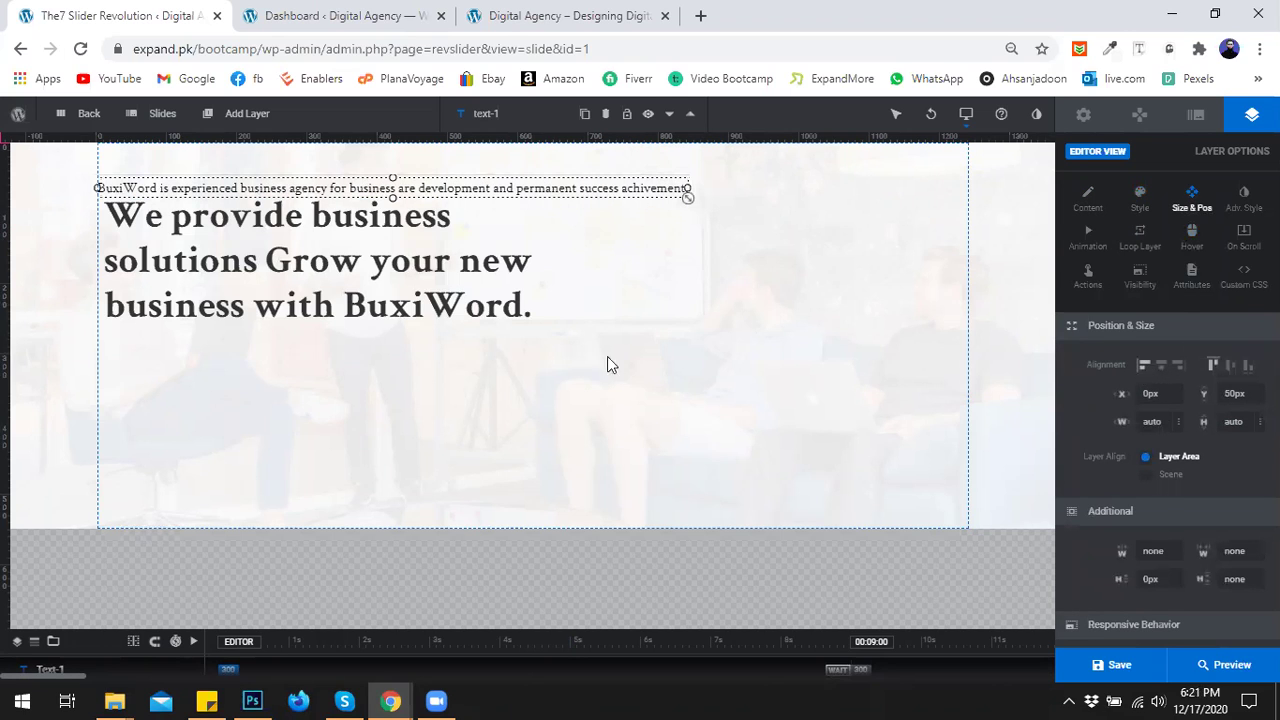
{"action": "left_click", "coordinate": [1231, 368]}
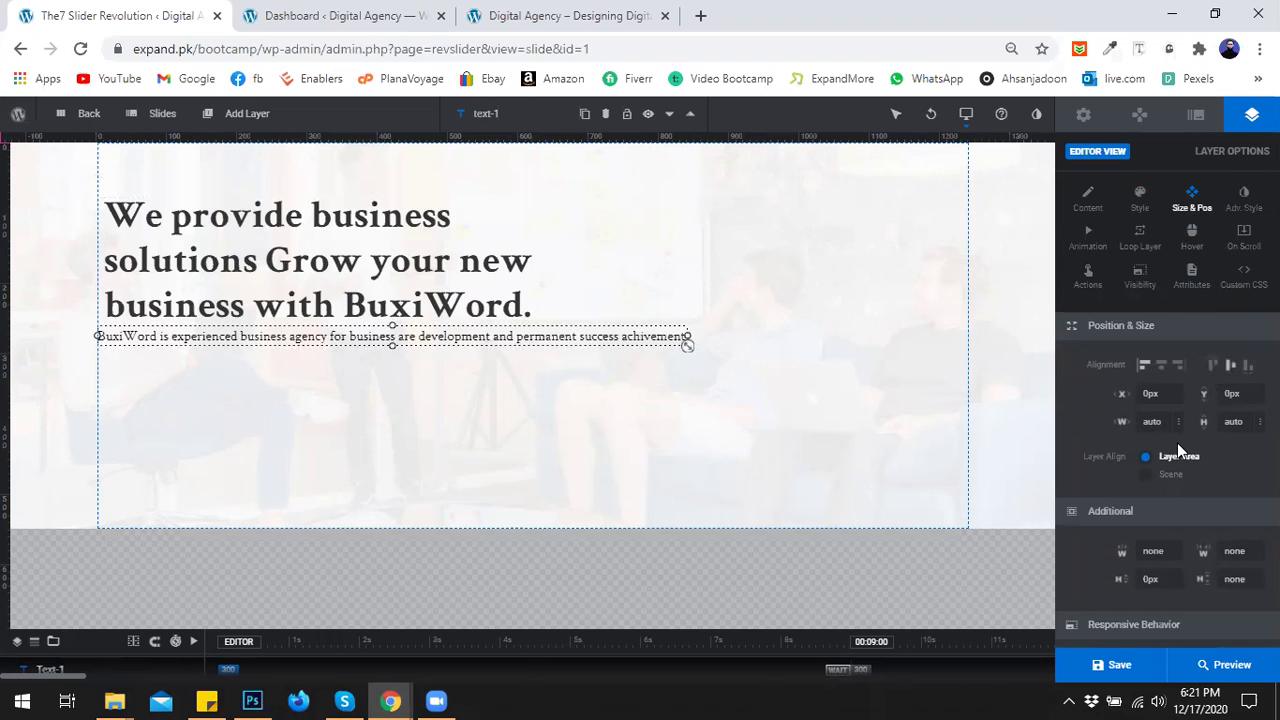
{"action": "scroll", "coordinate": [1178, 444], "scroll_direction": "down", "scroll_amount": 1}
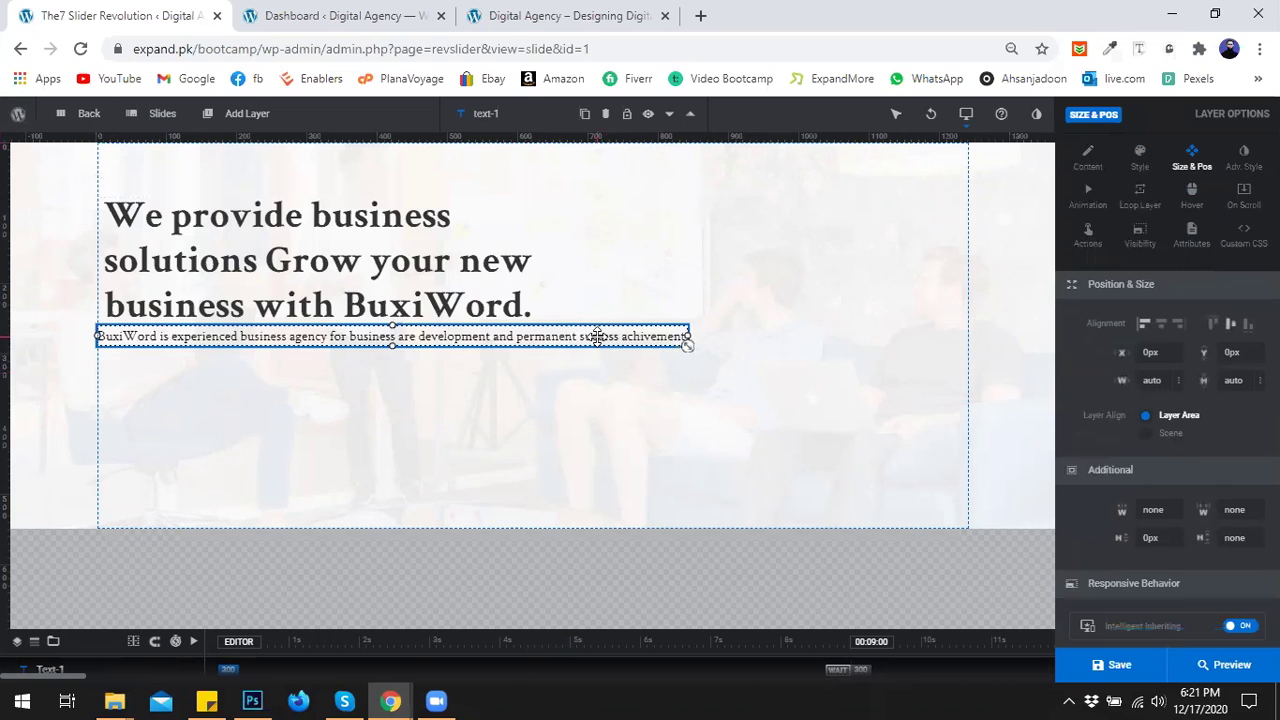
{"action": "key", "text": "Down"}
{"action": "key", "text": "Down"}
{"action": "key", "text": "Down"}
{"action": "key", "text": "Down"}
{"action": "key", "text": "Down"}
{"action": "key", "text": "Down"}
{"action": "key", "text": "Down"}
{"action": "key", "text": "Down"}
{"action": "key", "text": "Down"}
{"action": "key", "text": "Down"}
{"action": "key", "text": "Down"}
{"action": "key", "text": "Down"}
{"action": "key", "text": "Down"}
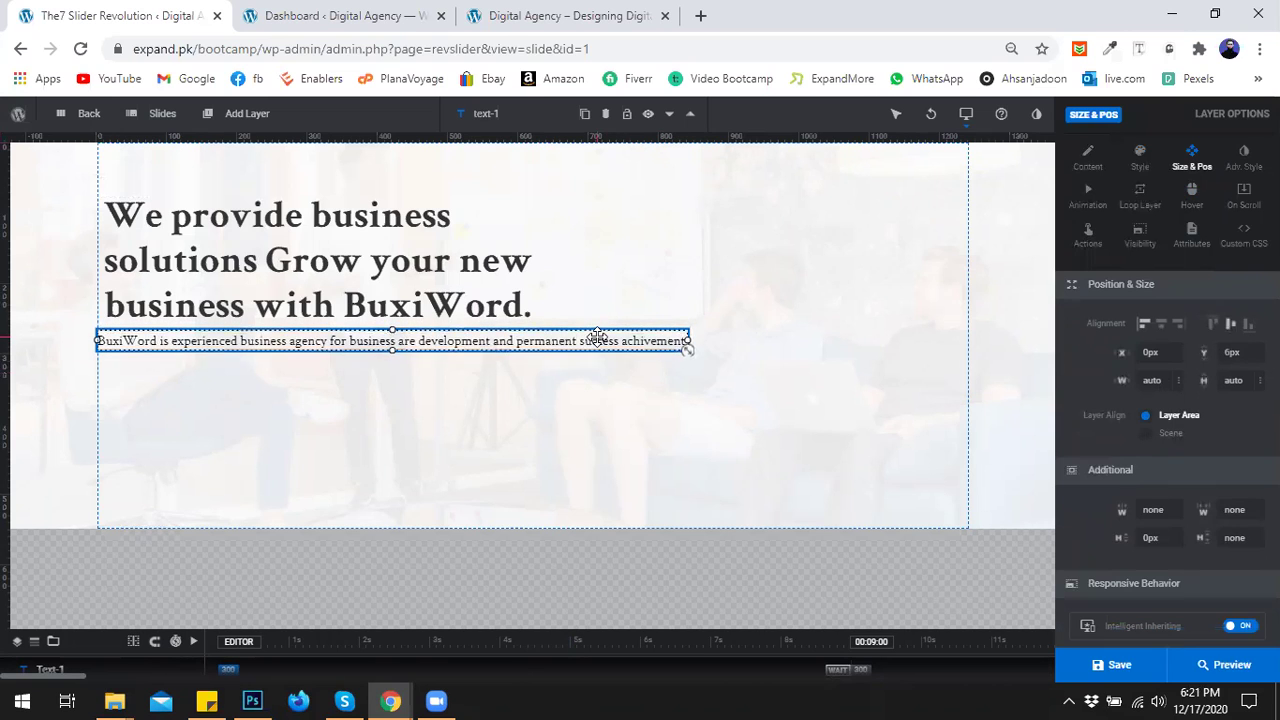
{"action": "key", "text": "Down"}
{"action": "key", "text": "Down"}
{"action": "key", "text": "Down"}
{"action": "key", "text": "Down"}
{"action": "key", "text": "Down"}
{"action": "key", "text": "Down"}
{"action": "key", "text": "Down"}
{"action": "key", "text": "Down"}
{"action": "key", "text": "Down"}
{"action": "key", "text": "Down"}
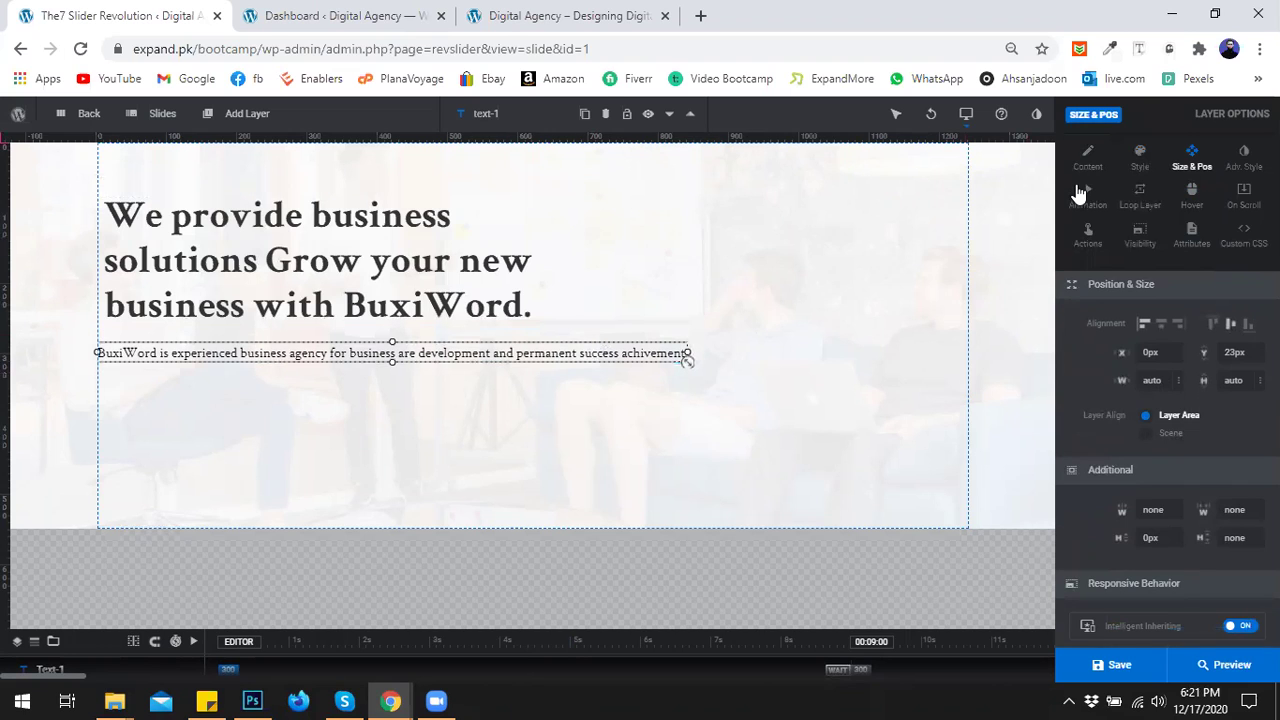
Break the description text onto a second line after 'development'.
{"action": "left_click", "coordinate": [1088, 163]}
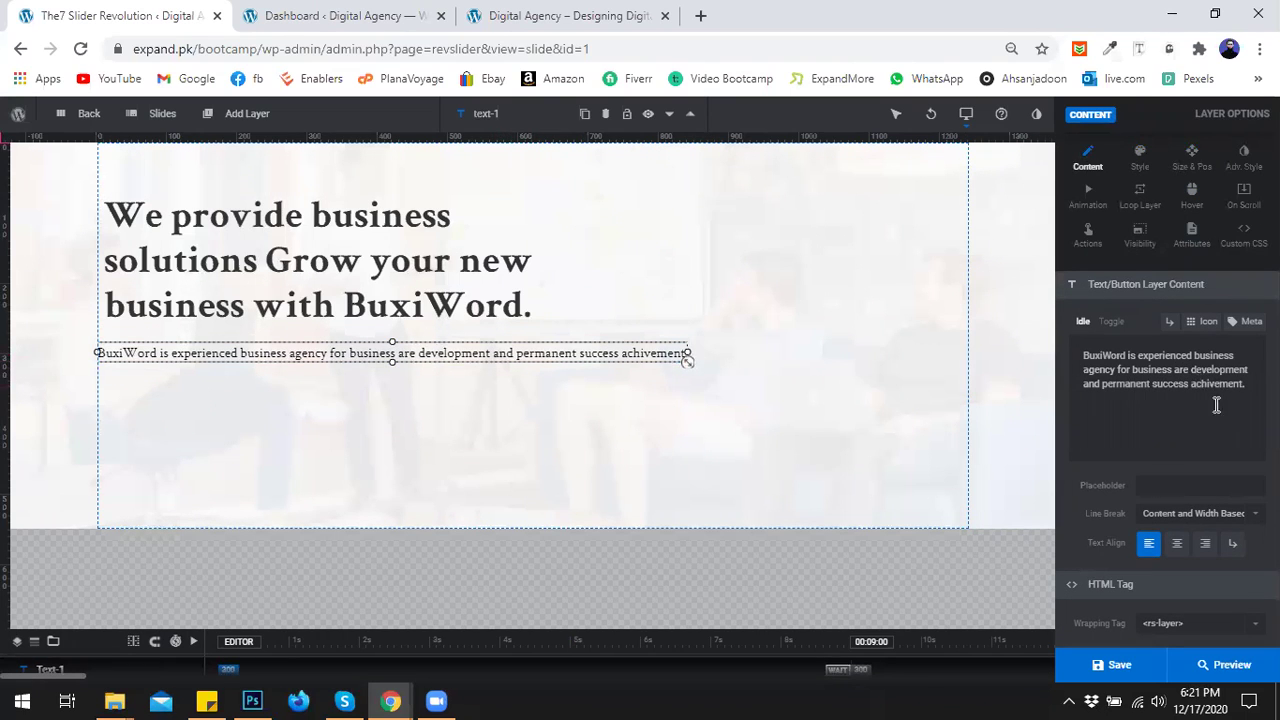
{"action": "left_click", "coordinate": [1249, 368]}
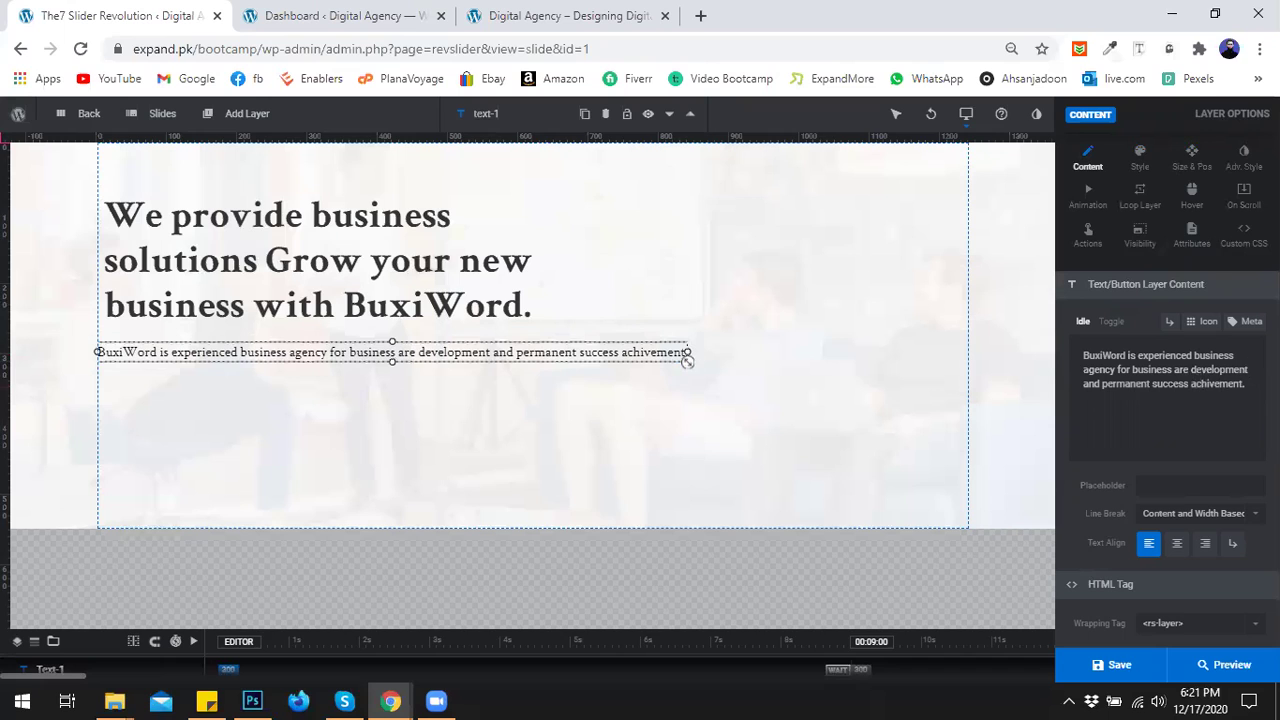
{"action": "key", "text": "Return"}
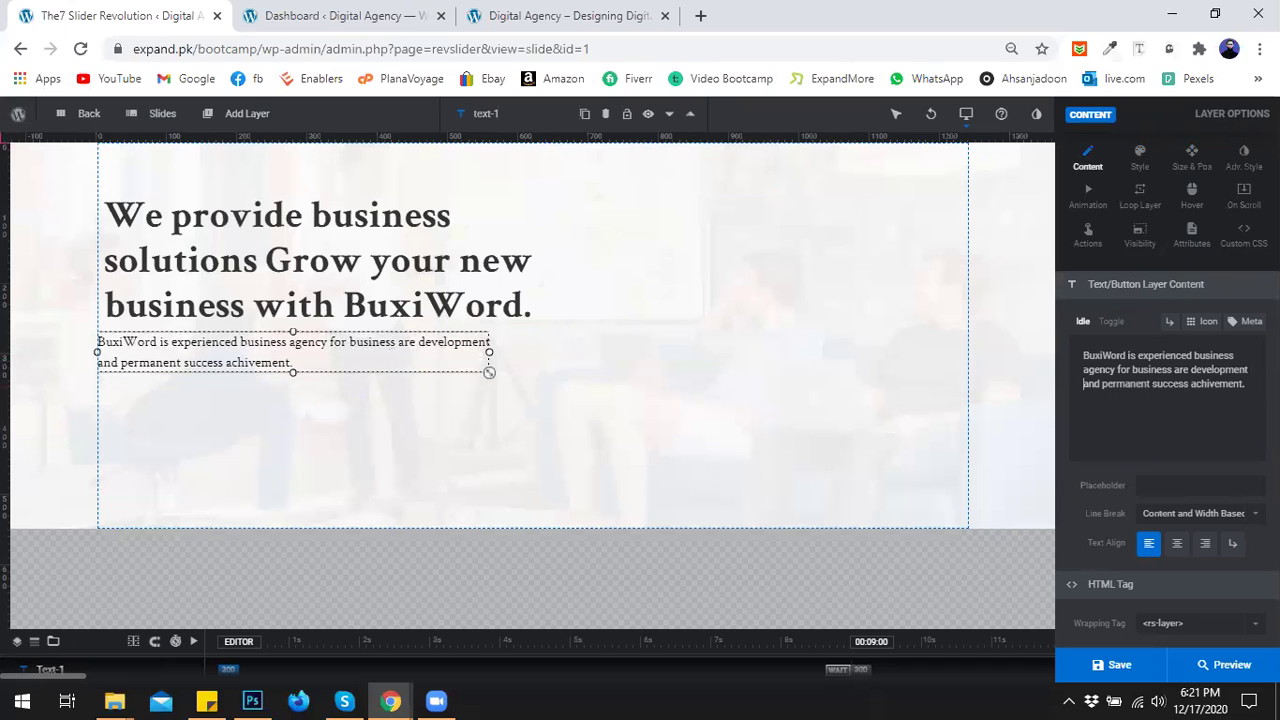
Set the description's X position to 10px, then deselect it.
{"action": "left_click", "coordinate": [368, 342]}
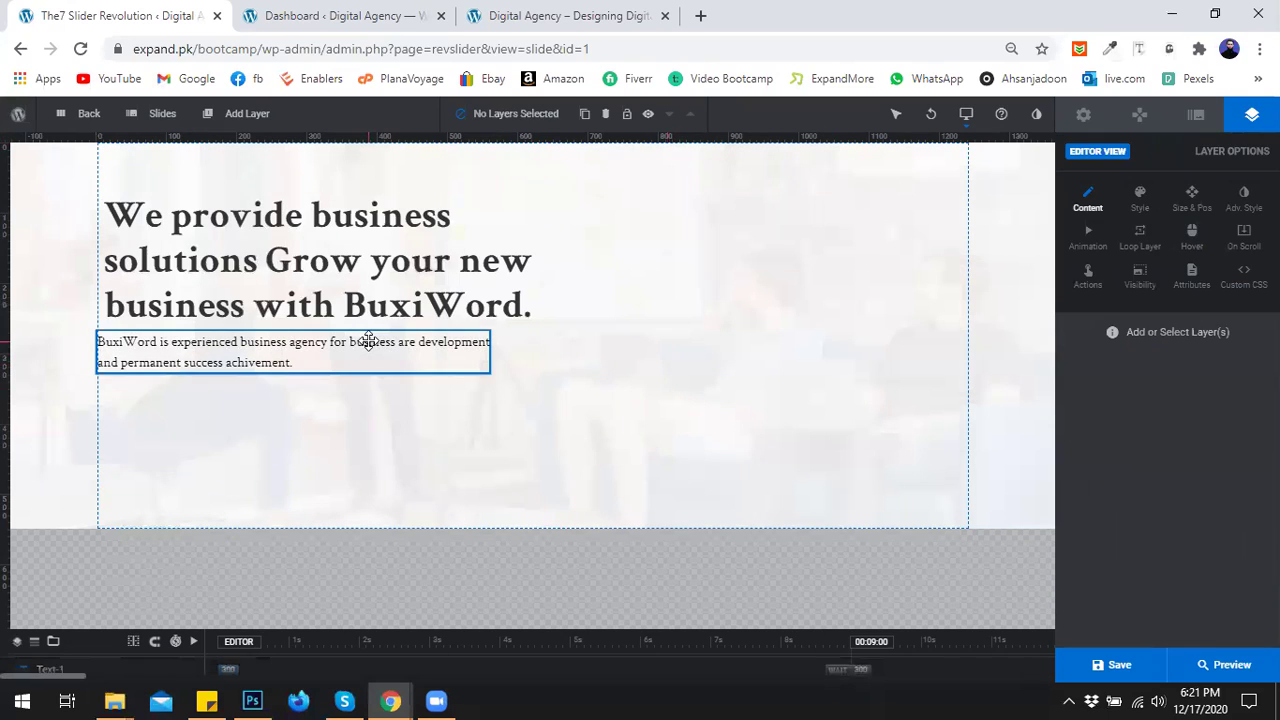
{"action": "left_click", "coordinate": [1192, 198]}
{"action": "left_click", "coordinate": [1152, 394]}
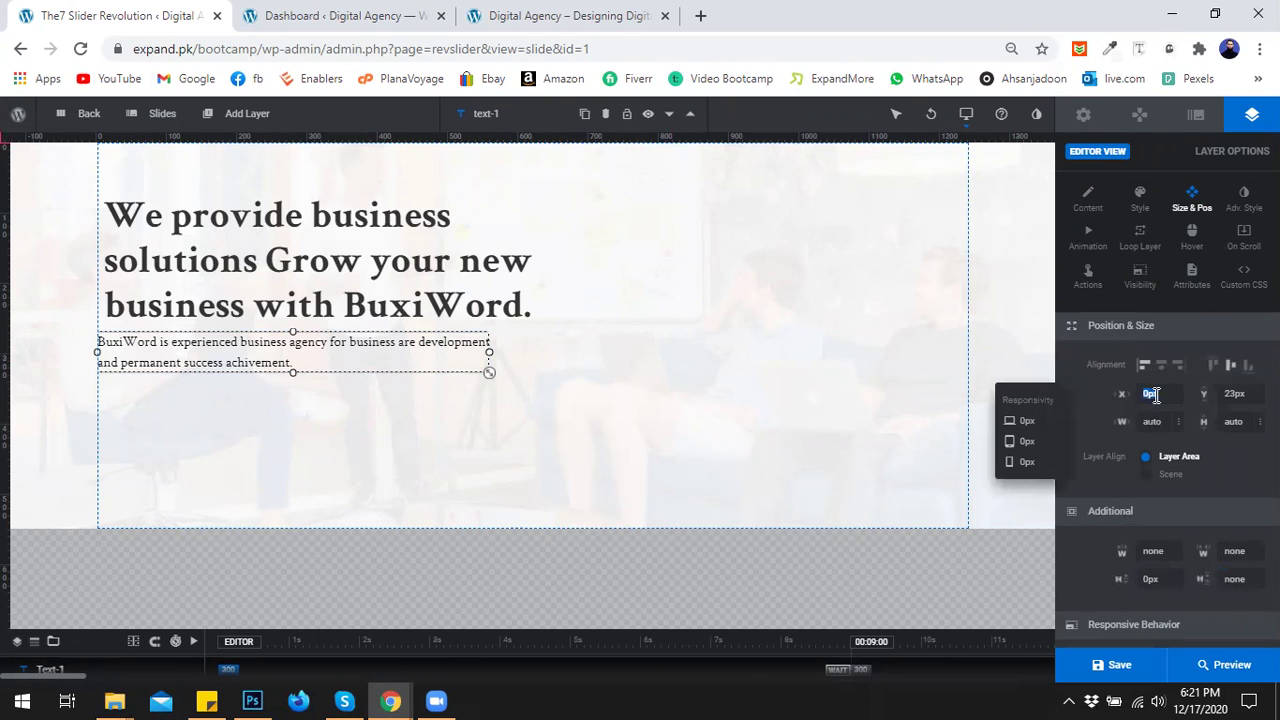
{"action": "key", "text": "Return"}
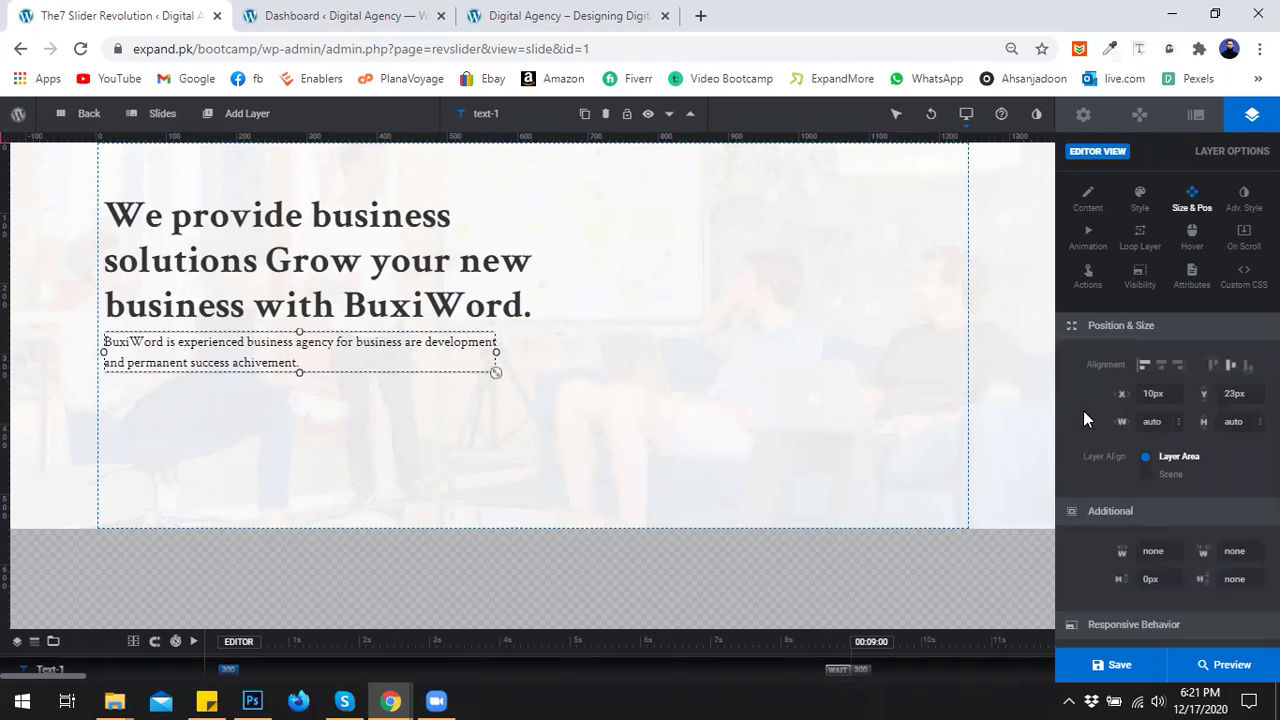
{"action": "left_click", "coordinate": [660, 386]}
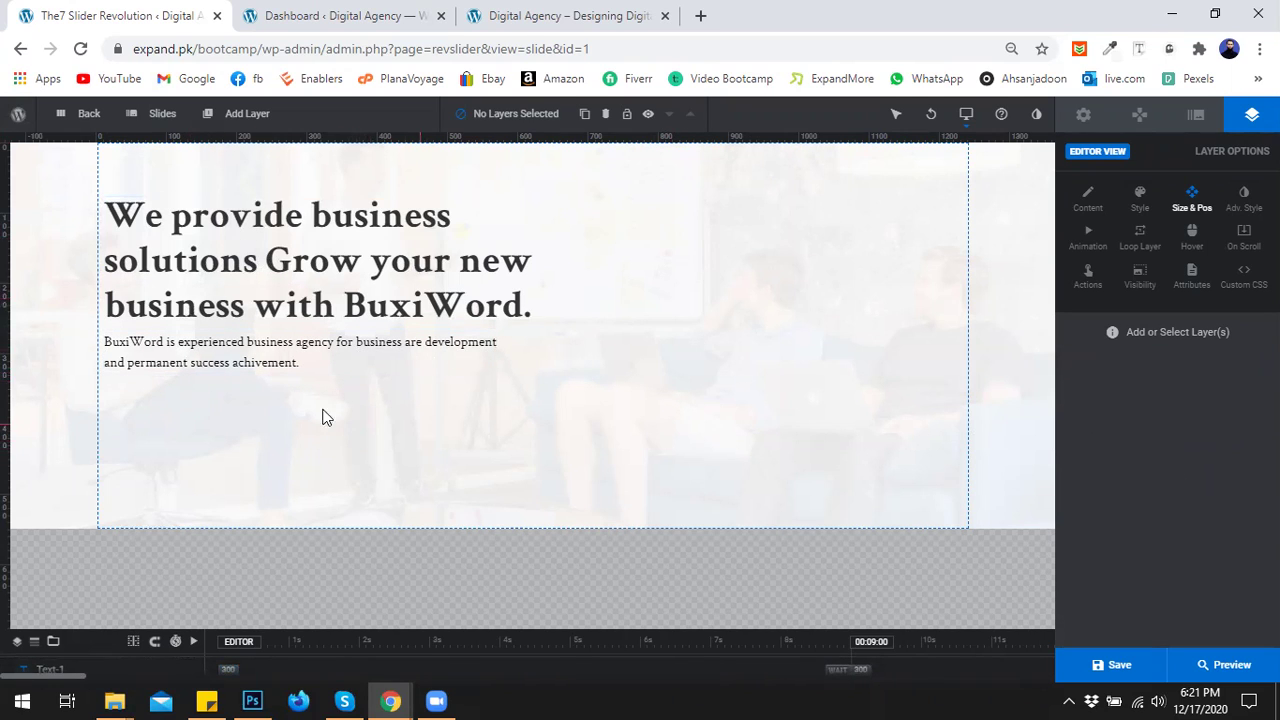
Add a button layer and apply the blue 'Click Here' preset, after checking the live site's buttons.
{"action": "mouse_move", "coordinate": [238, 116]}
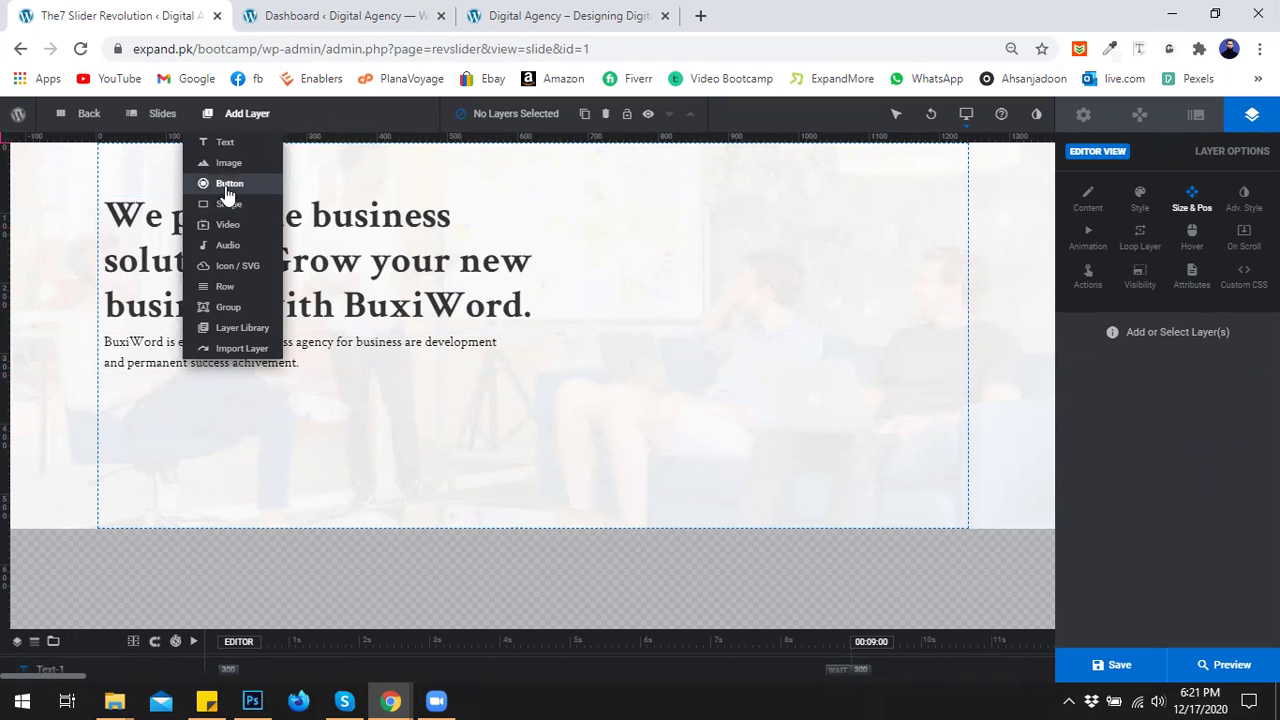
{"action": "left_click", "coordinate": [229, 188]}
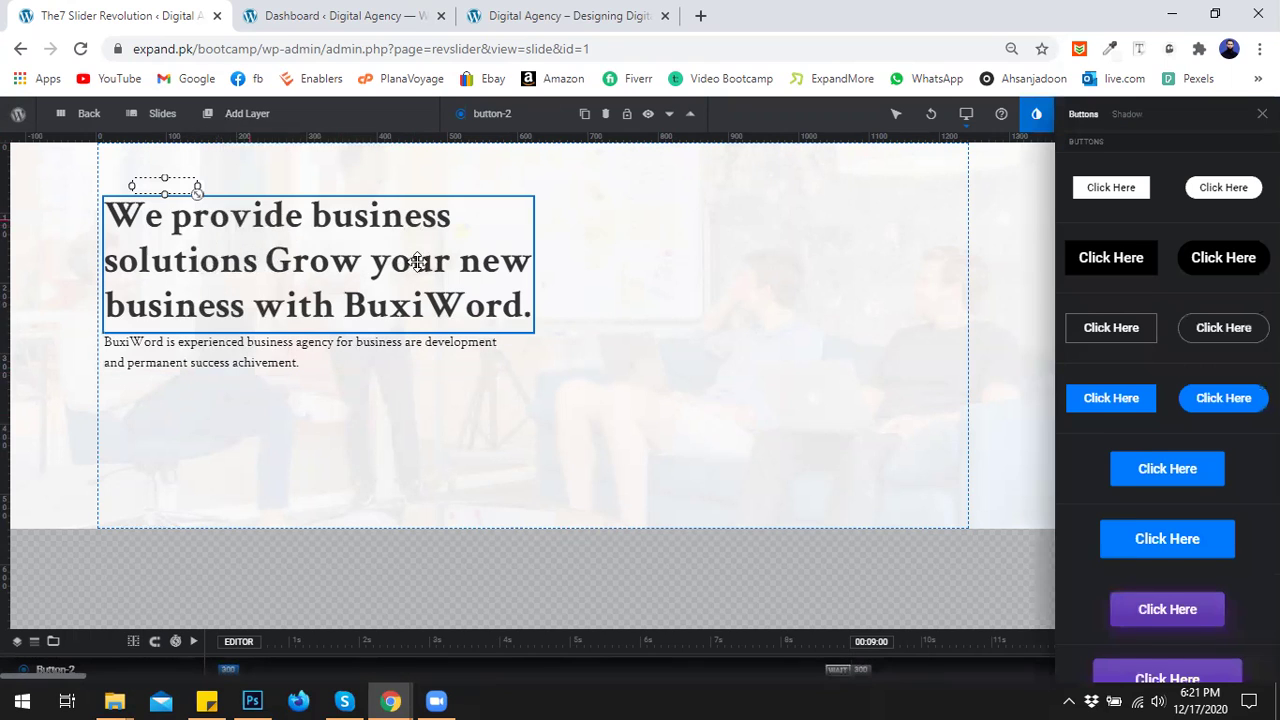
{"action": "scroll", "coordinate": [1191, 383], "scroll_direction": "down", "scroll_amount": 2}
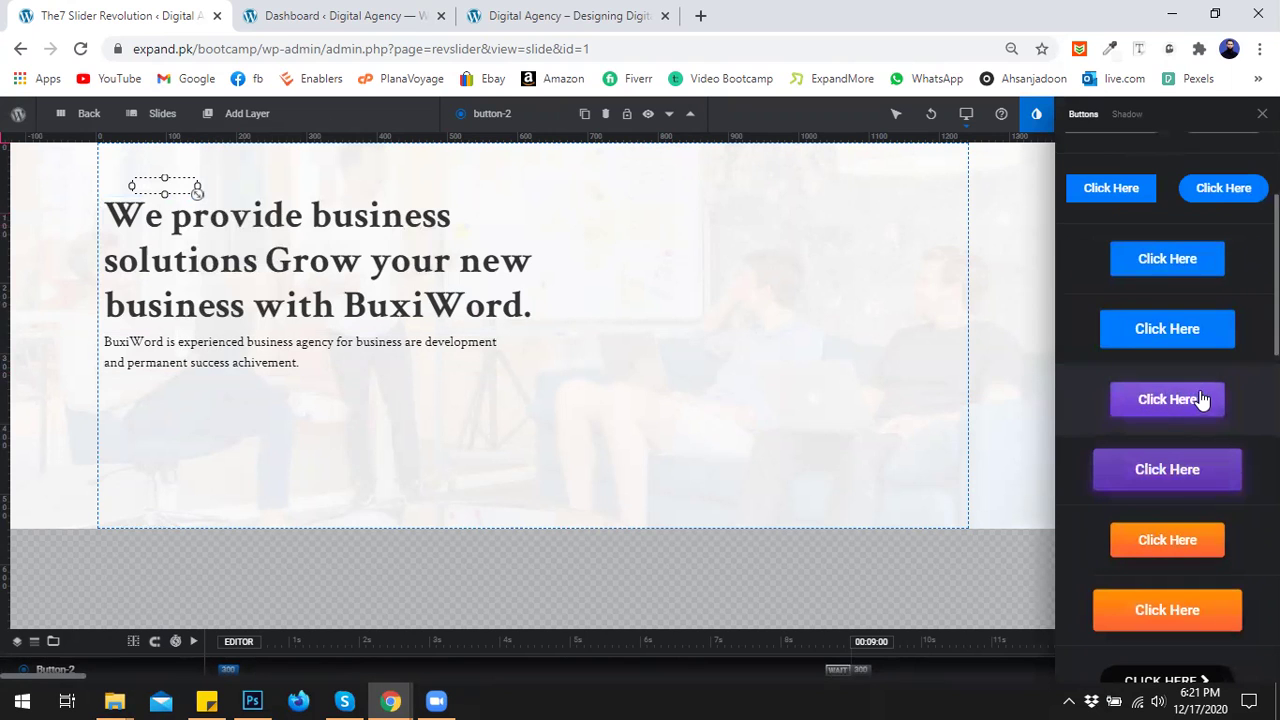
{"action": "left_click", "coordinate": [561, 14]}
{"action": "scroll", "coordinate": [590, 380], "scroll_direction": "down", "scroll_amount": 4}
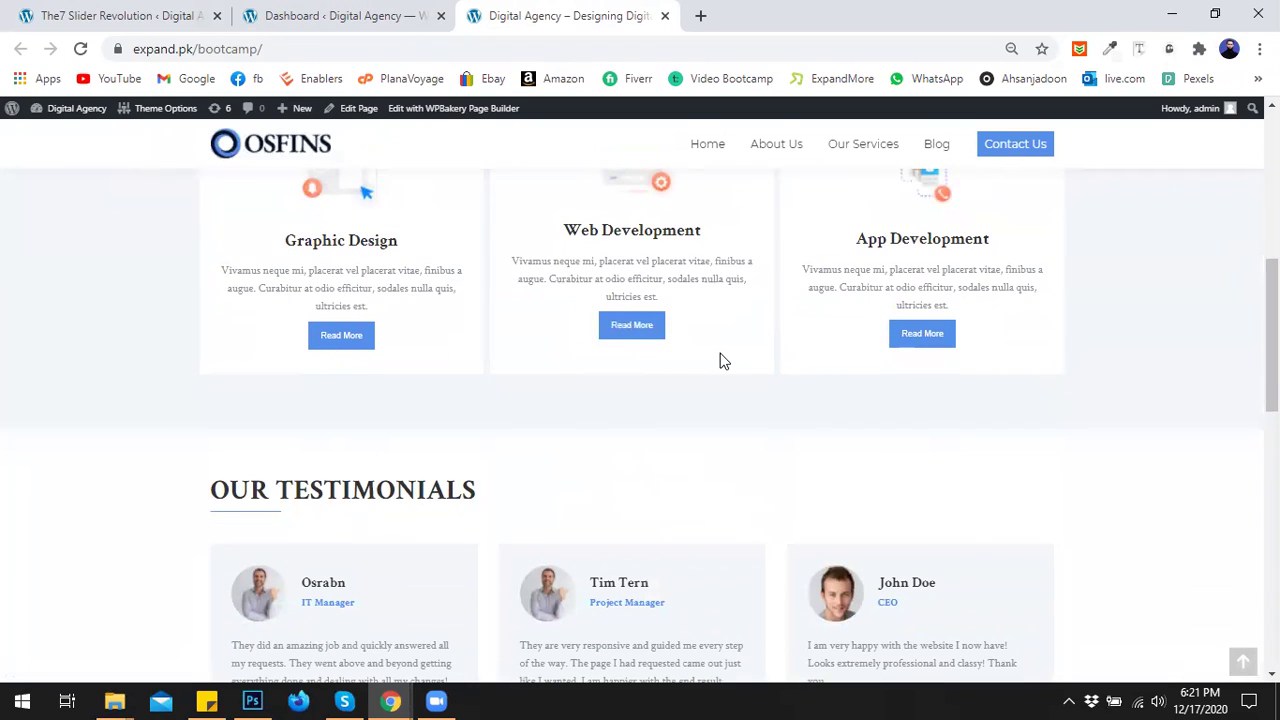
{"action": "left_click", "coordinate": [340, 14]}
{"action": "left_click", "coordinate": [159, 14]}
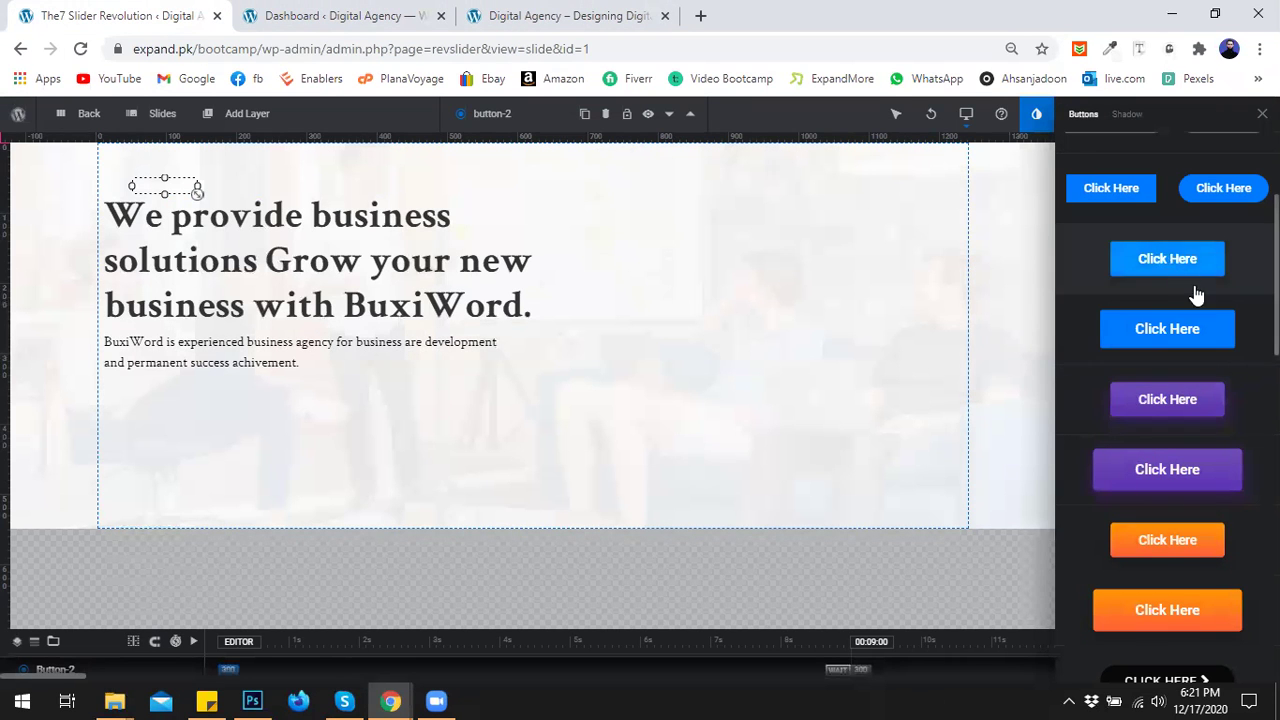
{"action": "scroll", "coordinate": [1150, 290], "scroll_direction": "up", "scroll_amount": 1}
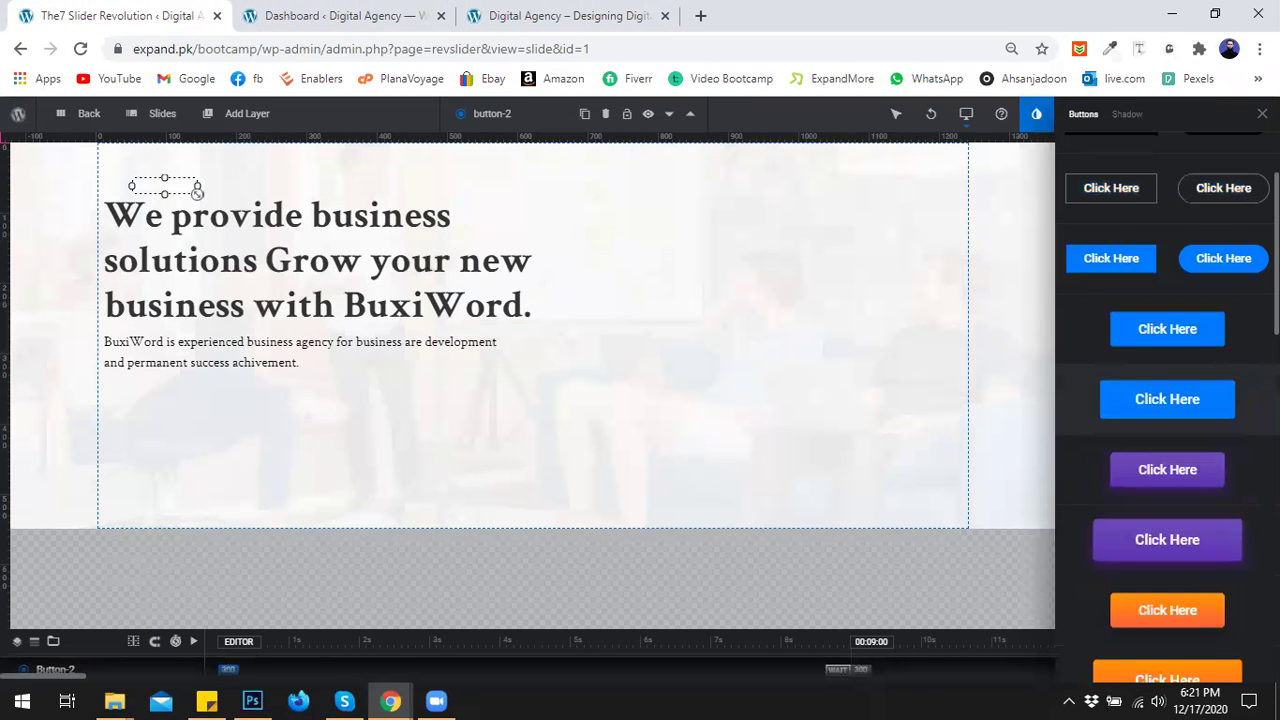
{"action": "left_click", "coordinate": [1127, 262]}
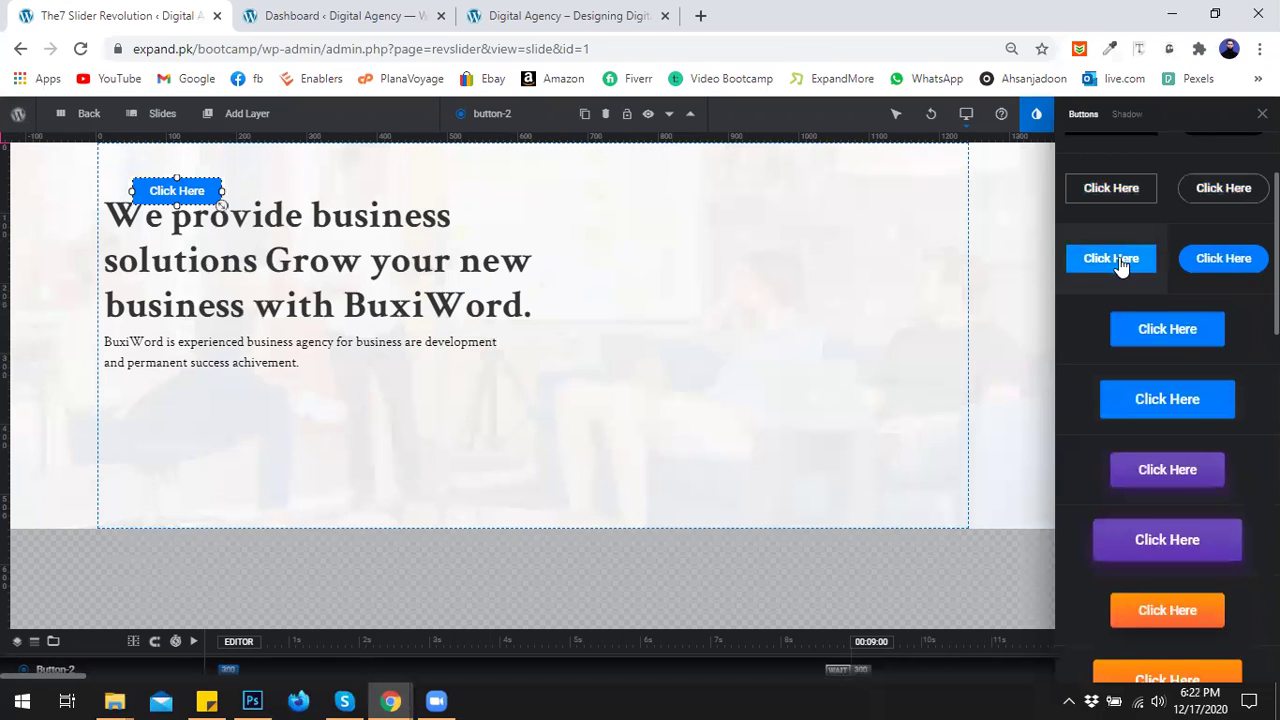
Change the button label from 'Click Here' to 'Read More' and centre-align its text.
{"action": "left_click", "coordinate": [1262, 114]}
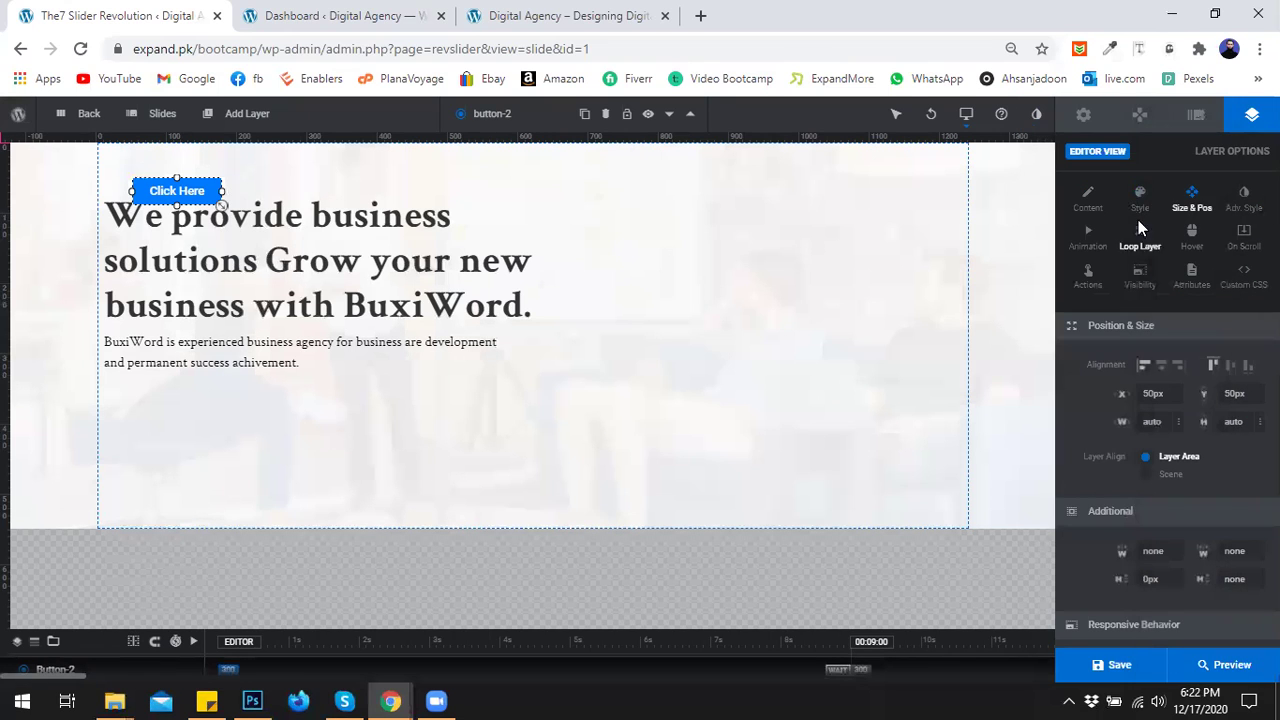
{"action": "left_click", "coordinate": [1084, 205]}
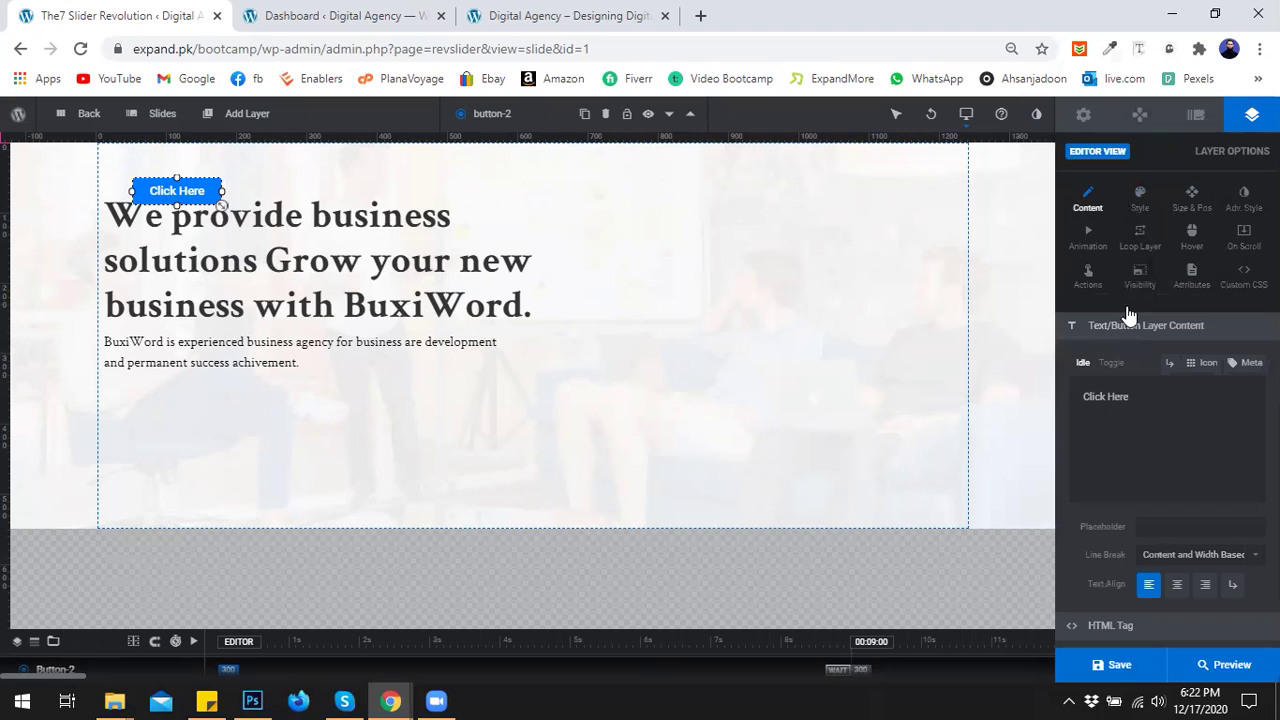
{"action": "triple_click", "coordinate": [1173, 404]}
{"action": "type", "text": "Read More"}
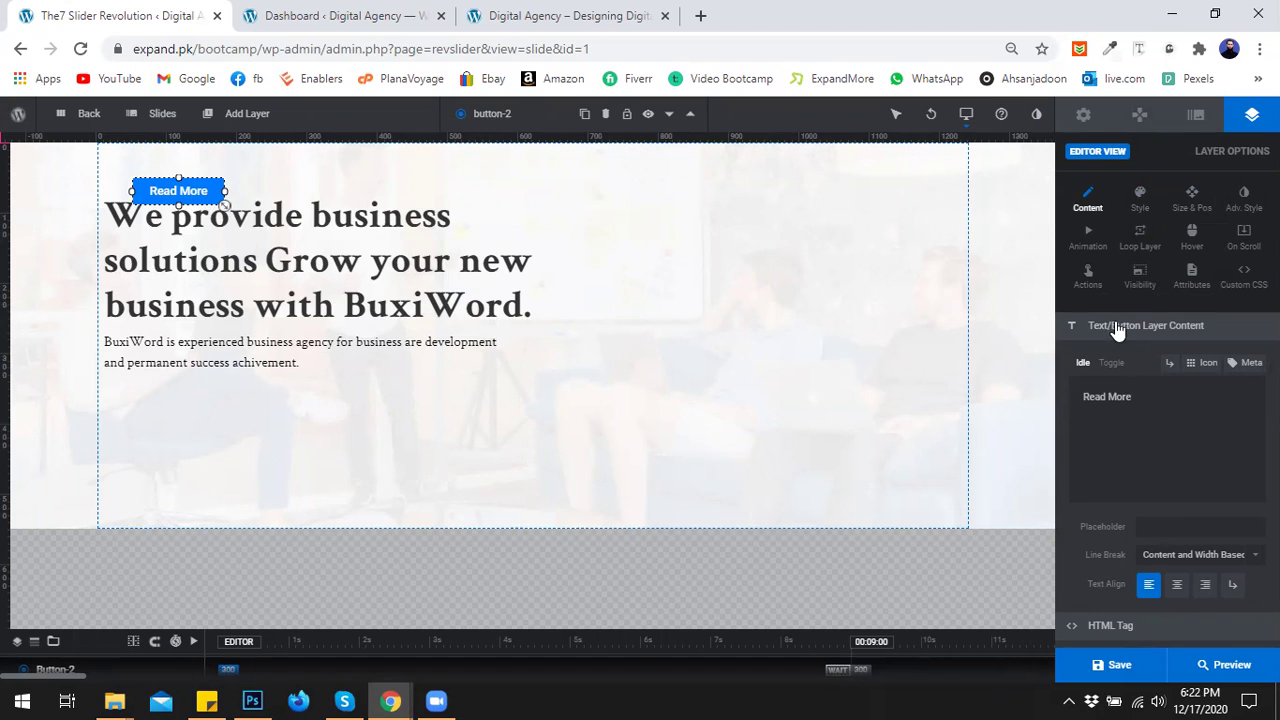
{"action": "left_click", "coordinate": [1178, 586]}
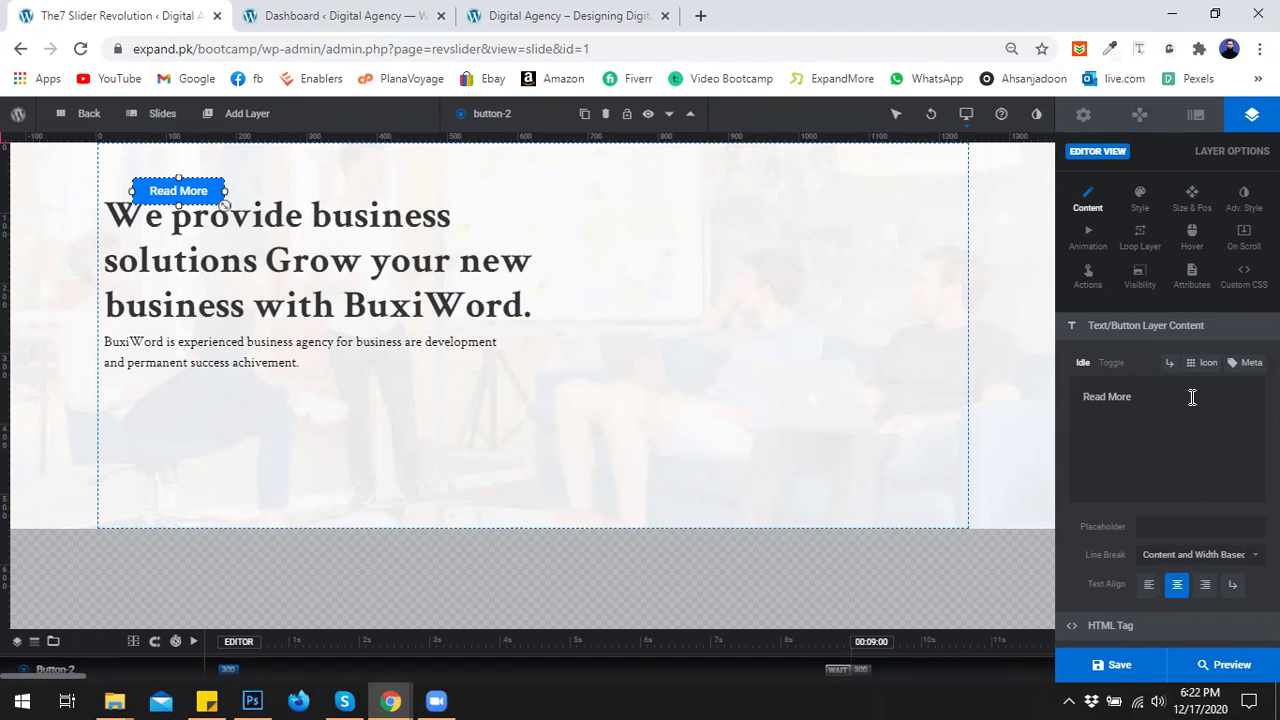
{"action": "left_click", "coordinate": [1143, 202]}
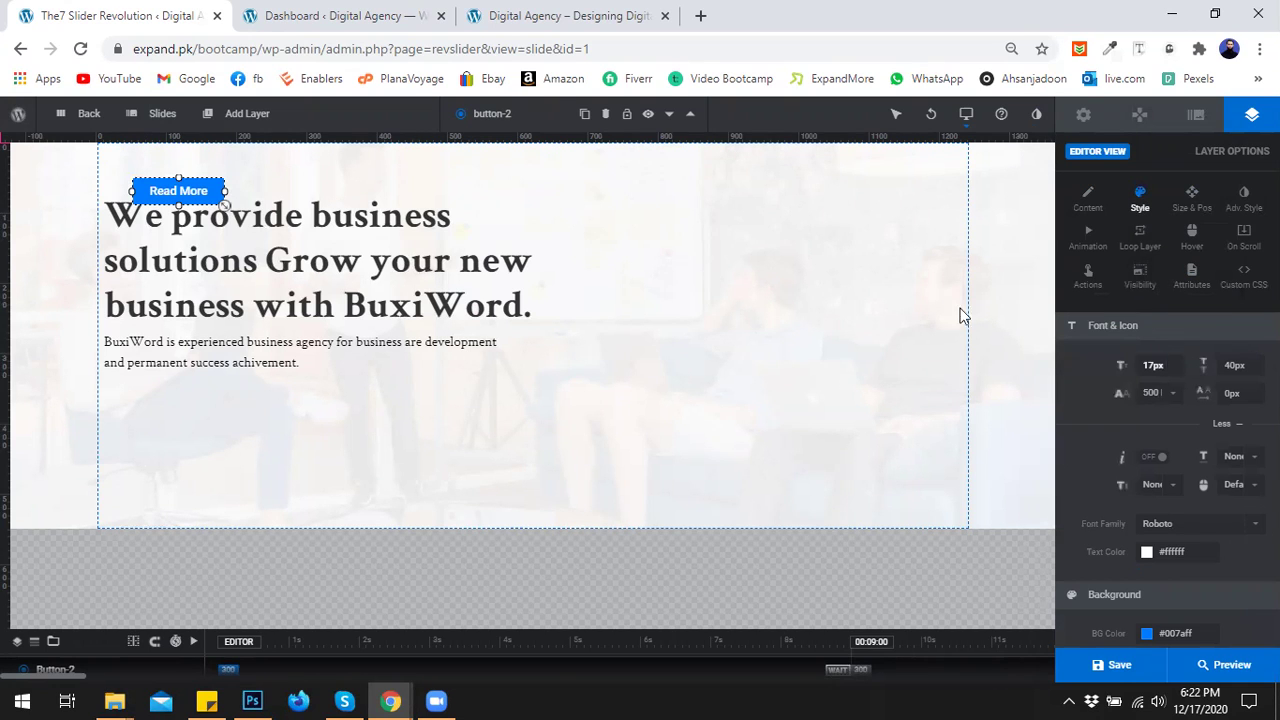
Check the live site's Contact Us button font with Font Finder.
{"action": "left_click", "coordinate": [478, 12]}
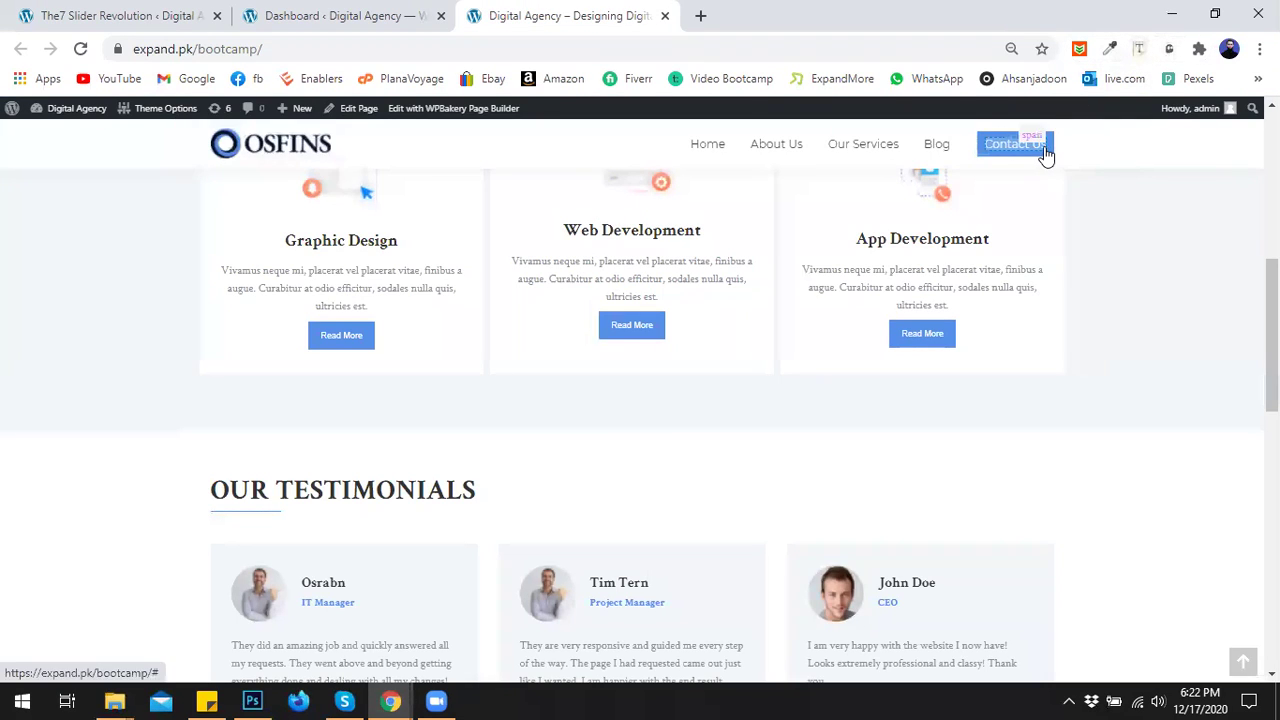
{"action": "left_click", "coordinate": [1044, 146]}
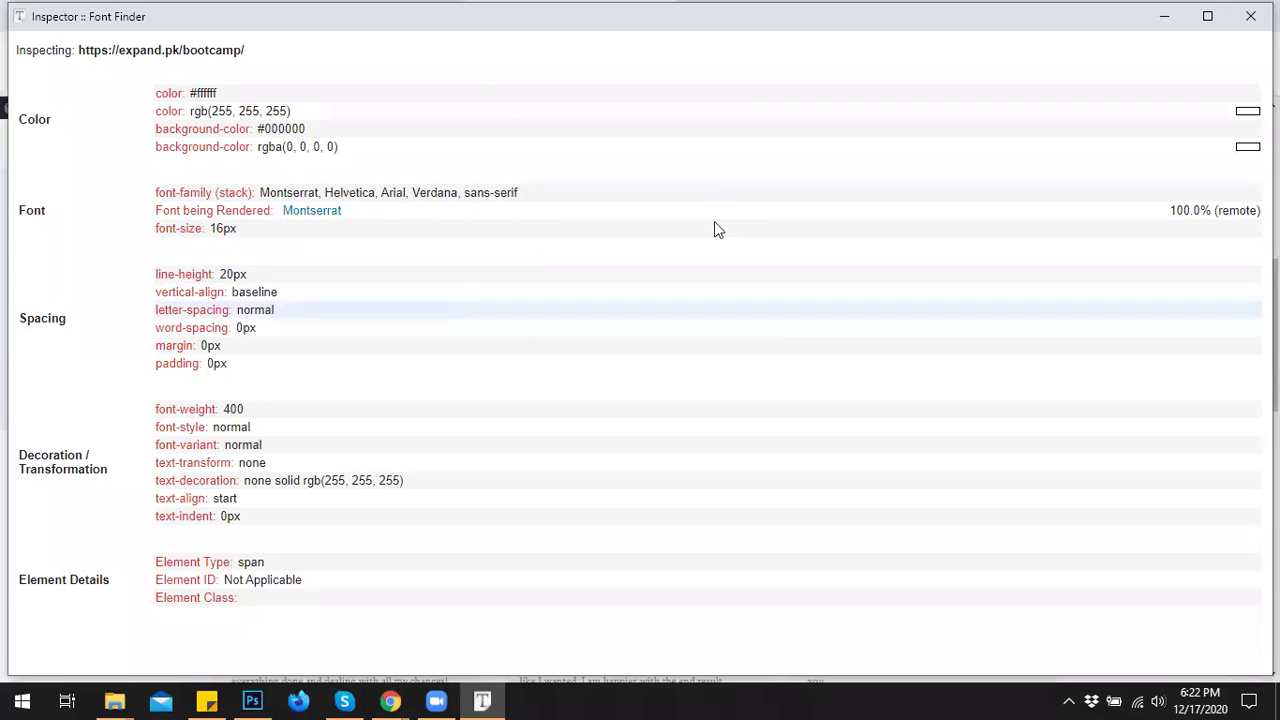
{"action": "left_click", "coordinate": [1248, 18]}
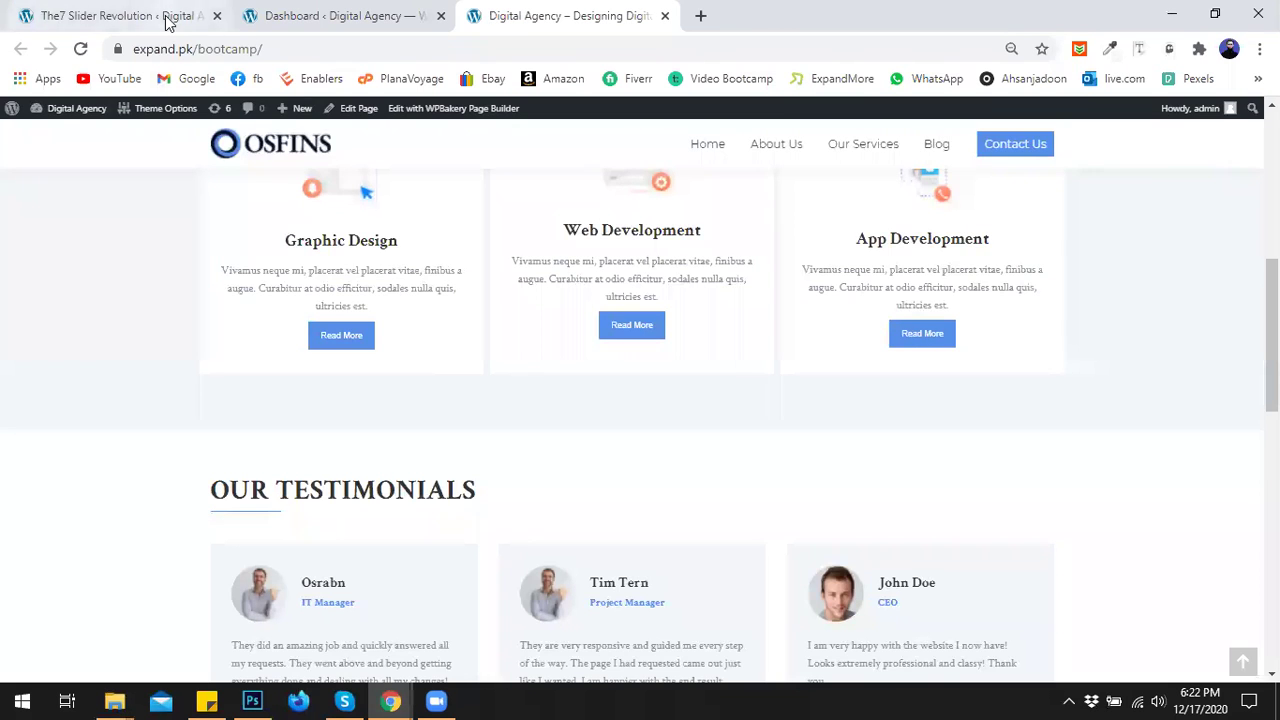
{"action": "left_click", "coordinate": [172, 20]}
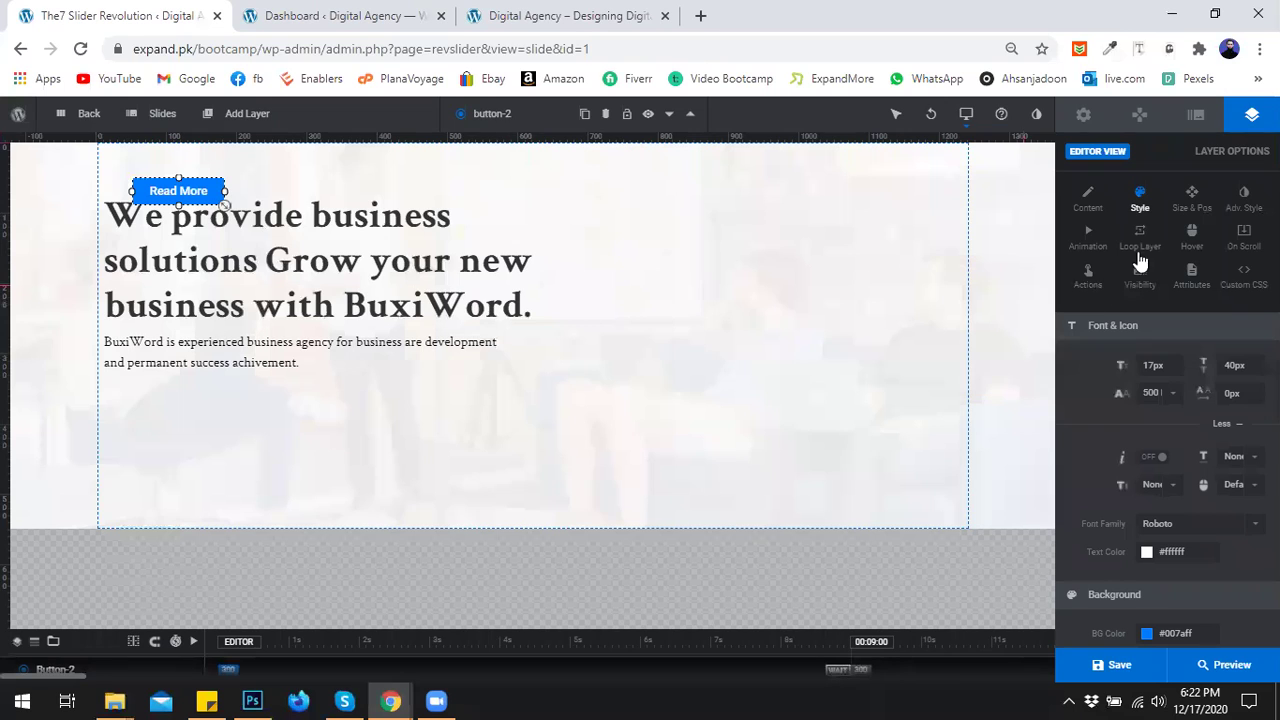
Keep the button at 17px with 40px line height and set its weight to 400 Regular.
{"action": "left_click", "coordinate": [1153, 365]}
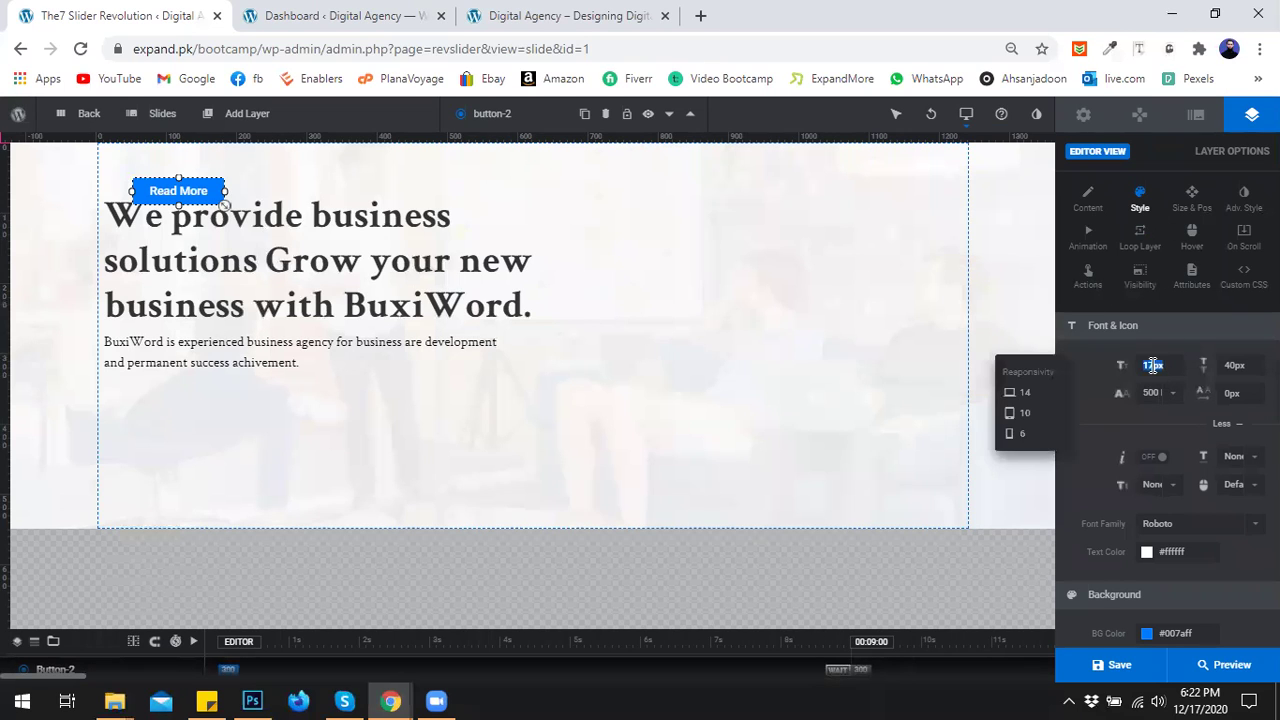
{"action": "key", "text": "Up"}
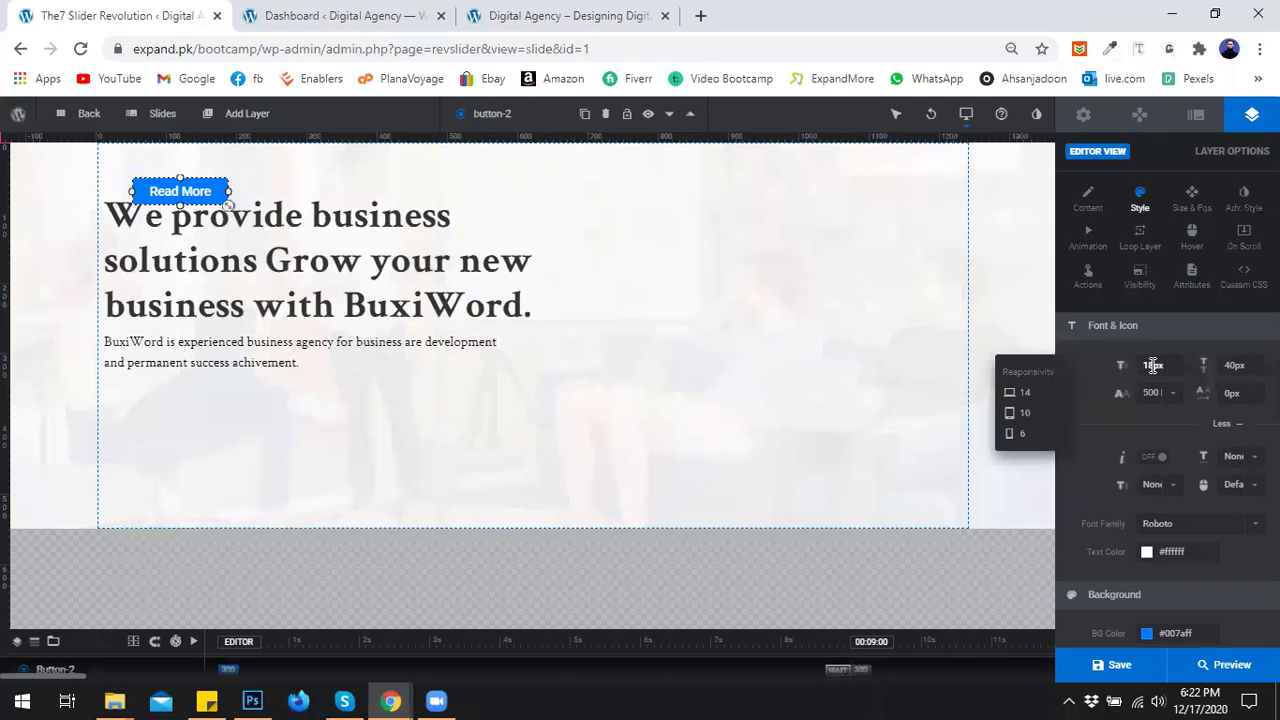
{"action": "key", "text": "Down"}
{"action": "left_click", "coordinate": [1234, 365]}
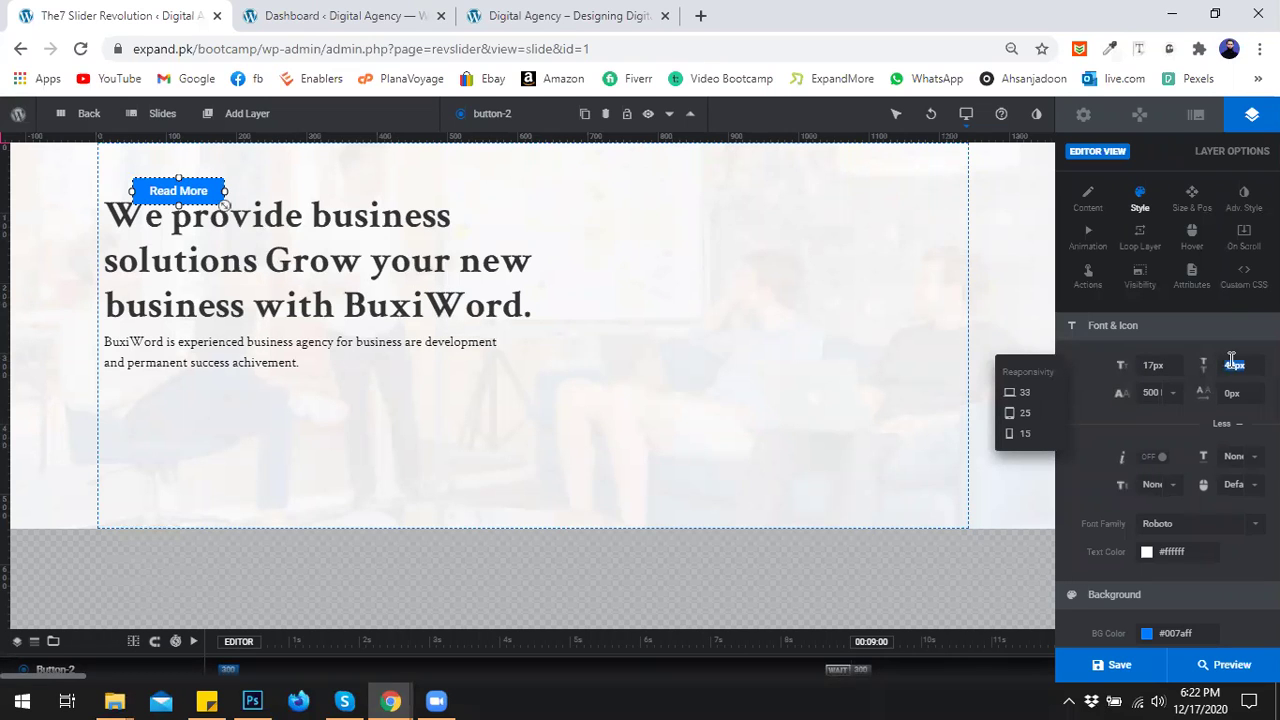
{"action": "left_click", "coordinate": [1145, 426]}
{"action": "left_click", "coordinate": [1157, 392]}
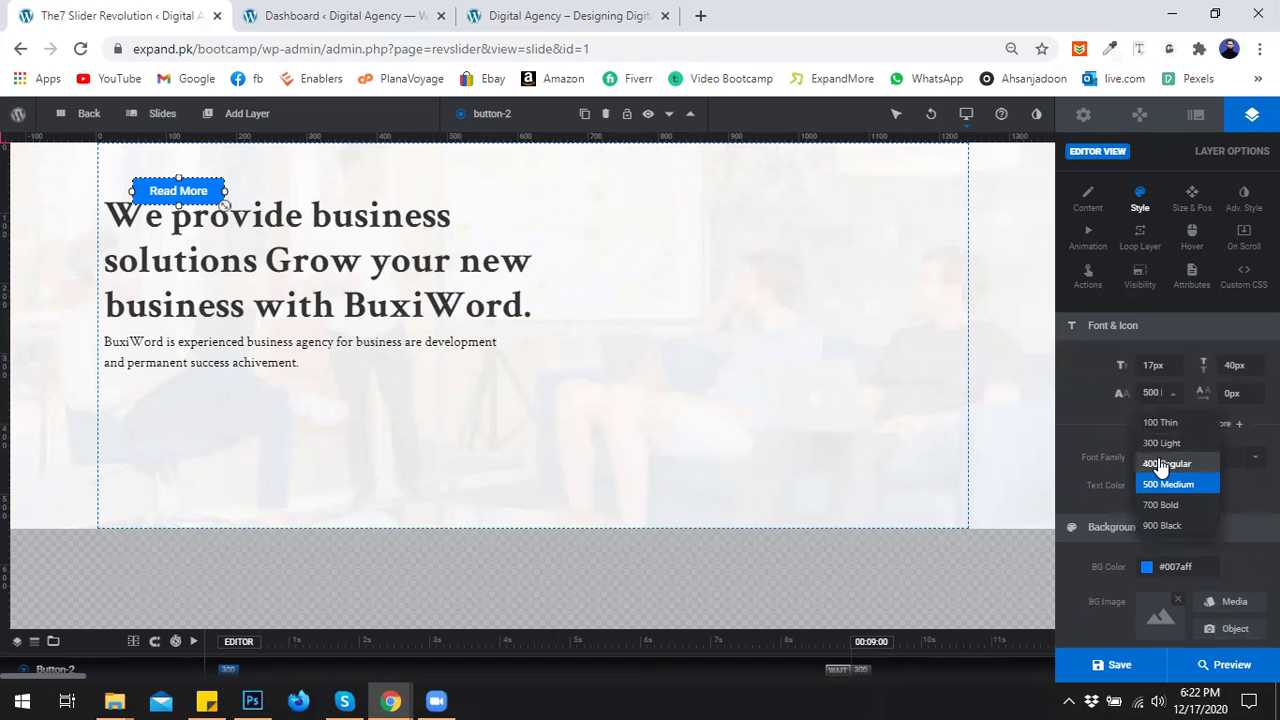
{"action": "left_click", "coordinate": [1162, 464]}
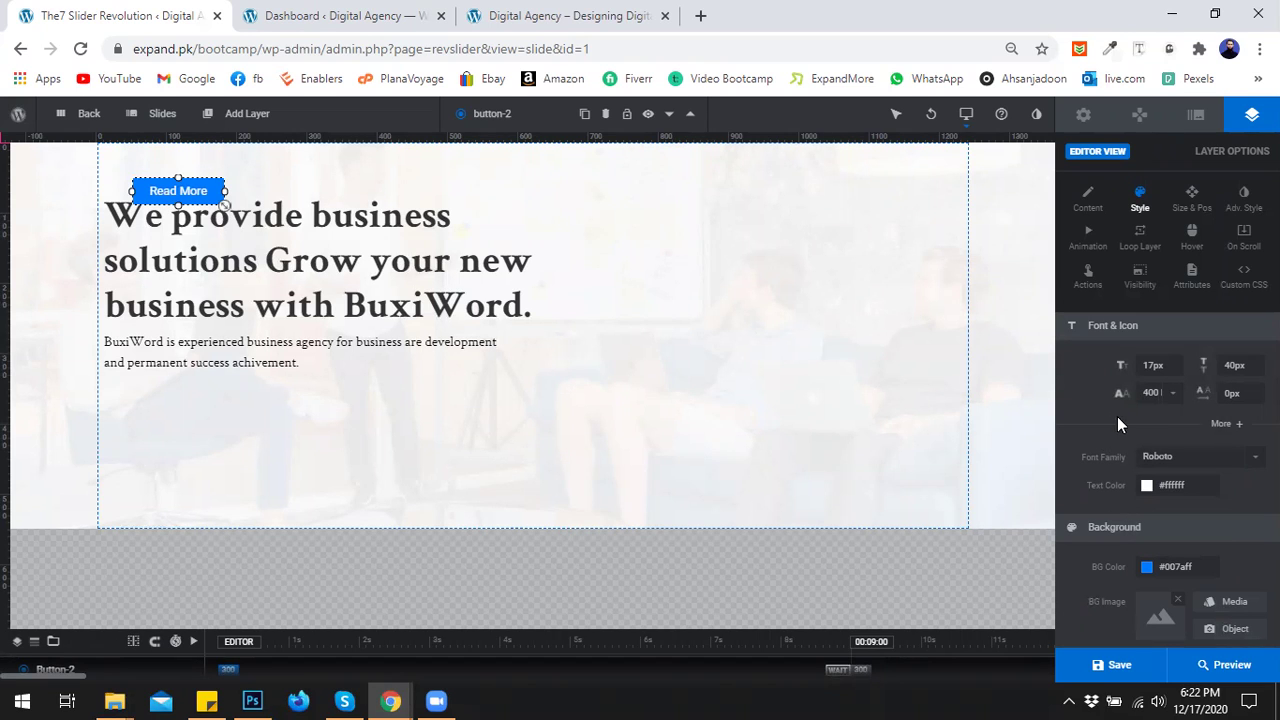
{"action": "left_click", "coordinate": [1212, 459]}
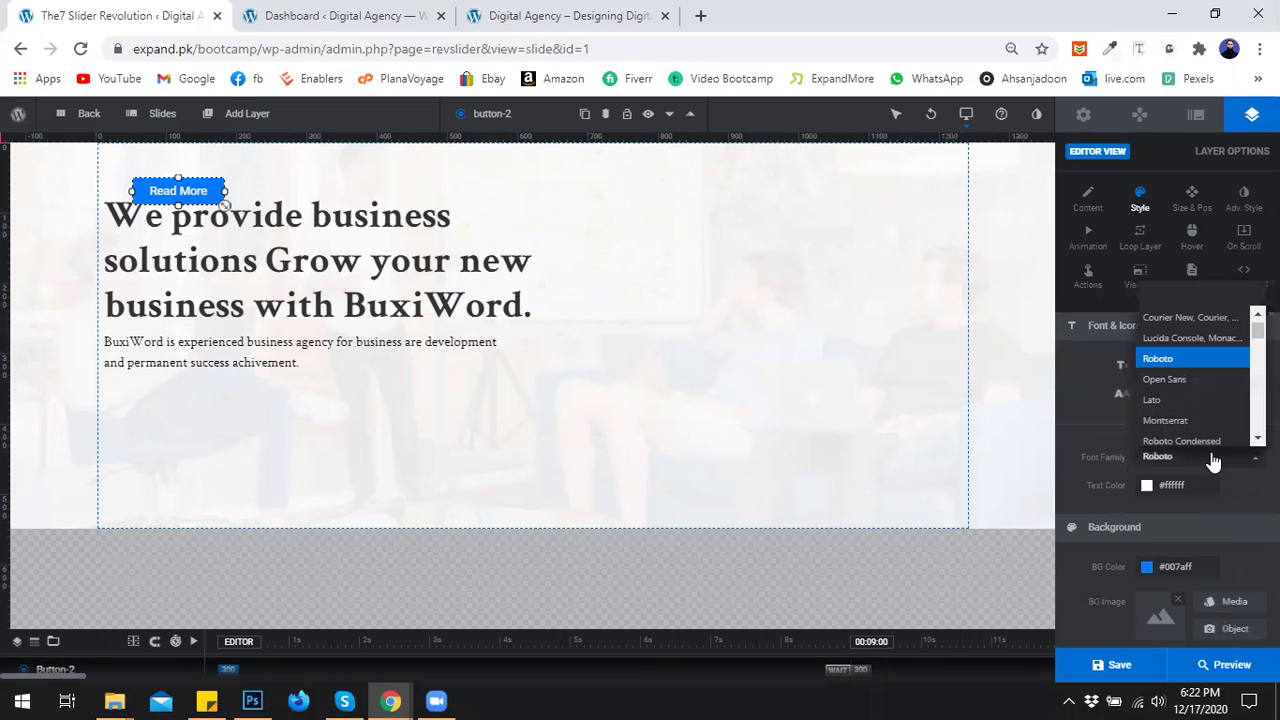
Inspect the live site's Read More and Contact Us button fonts with Font Finder.
{"action": "left_click", "coordinate": [500, 14]}
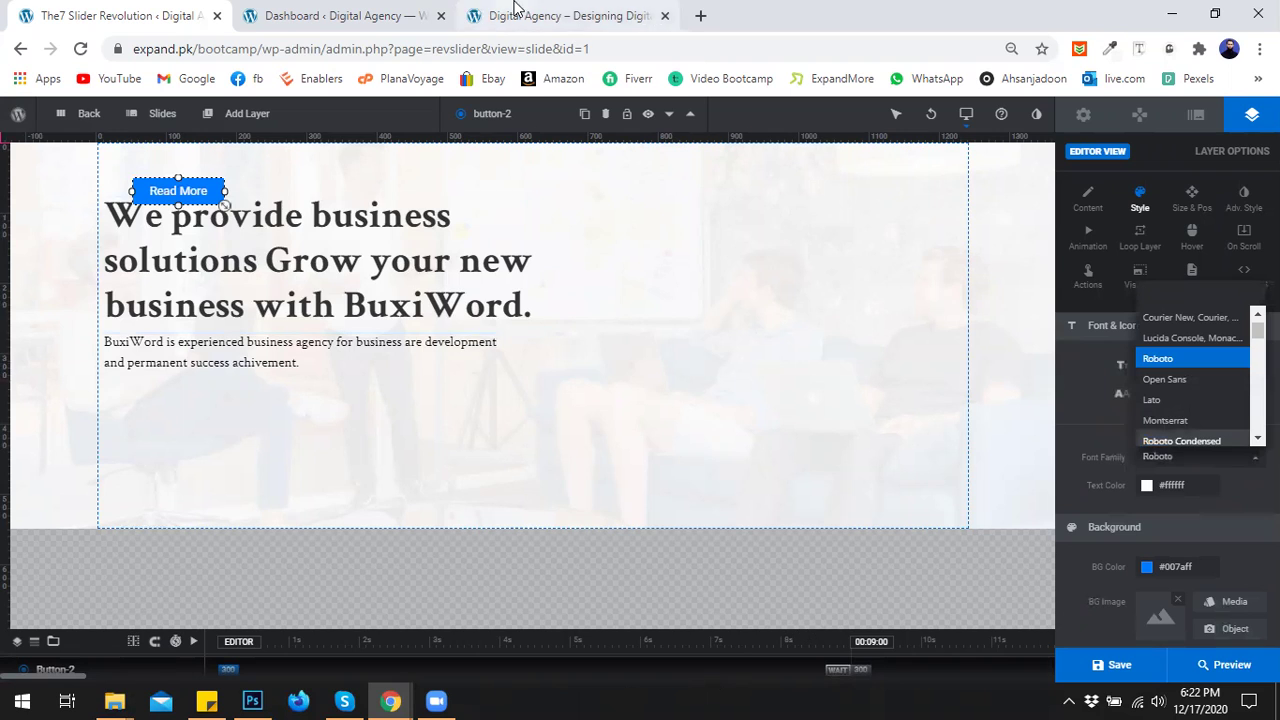
{"action": "left_click", "coordinate": [1143, 51]}
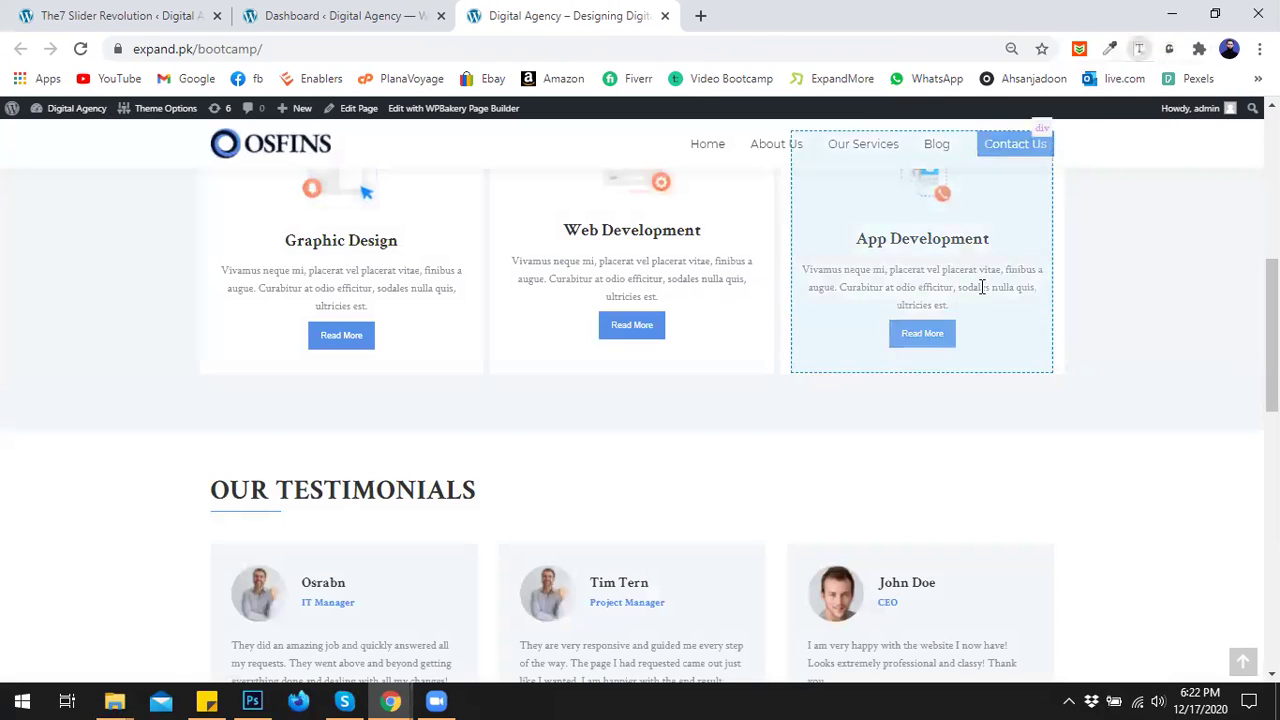
{"action": "left_click", "coordinate": [922, 341]}
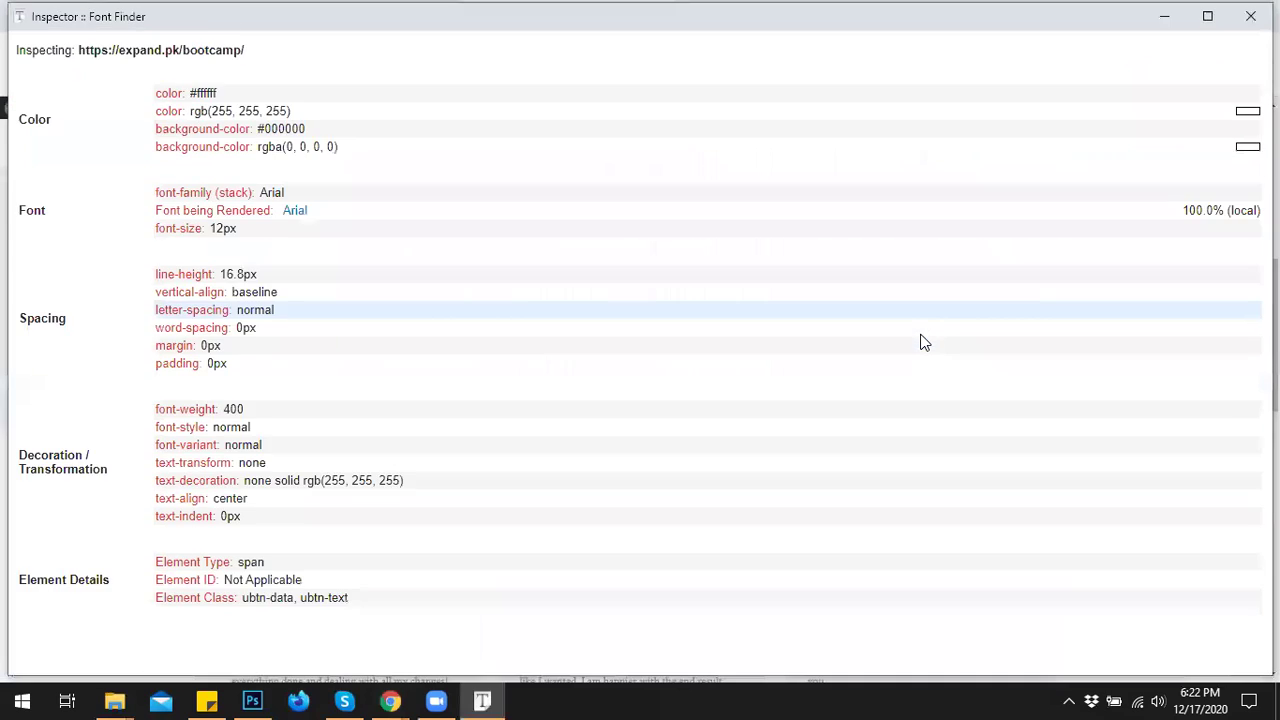
{"action": "left_click", "coordinate": [1250, 16]}
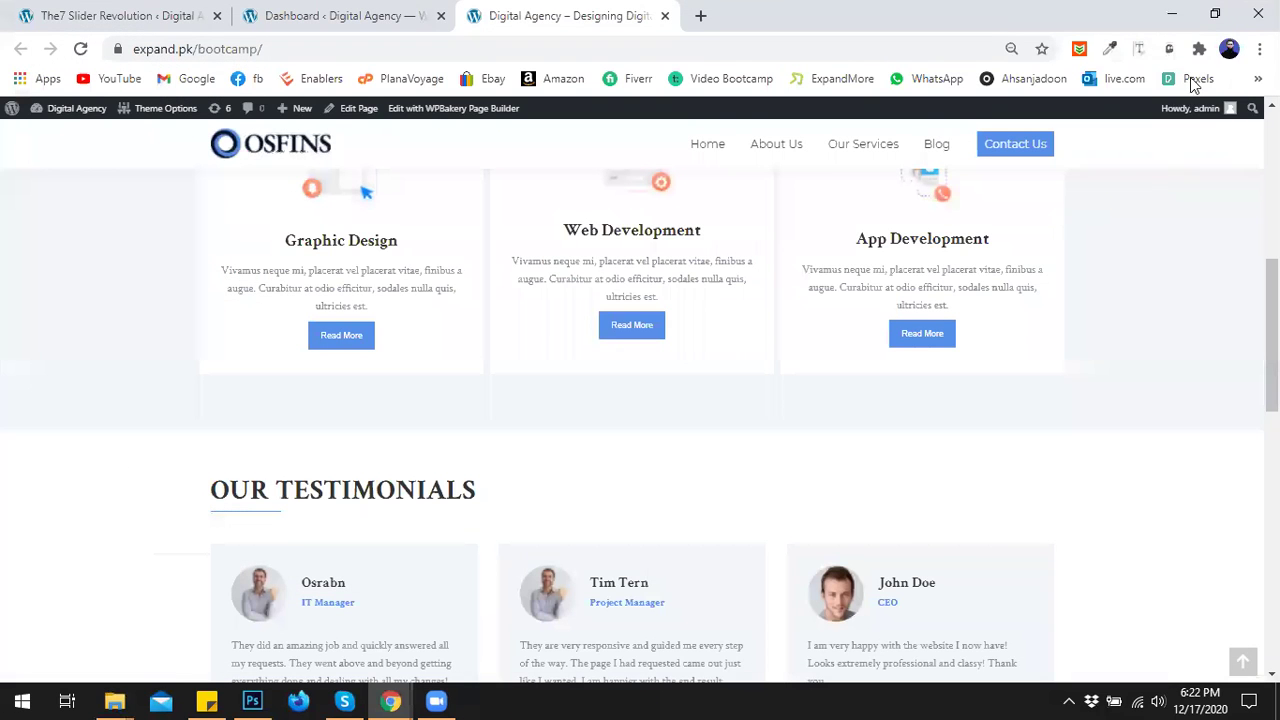
{"action": "left_click", "coordinate": [1137, 49]}
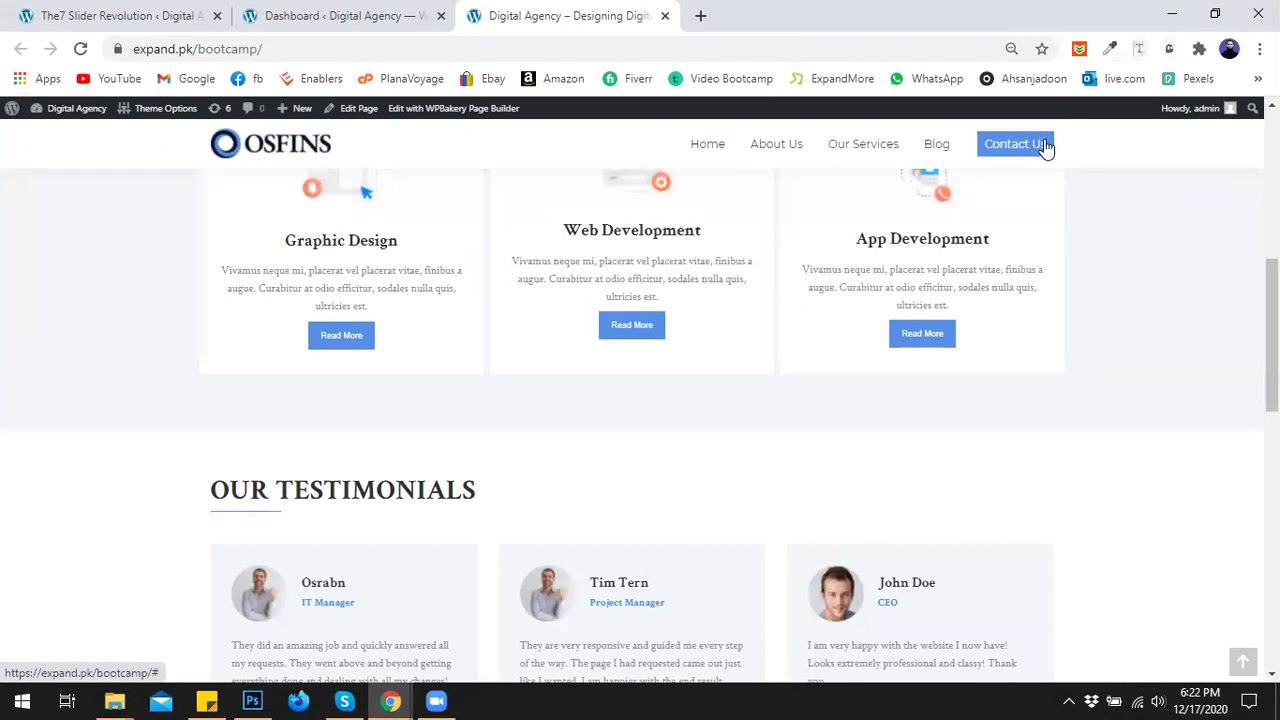
{"action": "left_click", "coordinate": [1044, 147]}
{"action": "left_click", "coordinate": [1250, 16]}
Scroll the live site and inspect the Order Now button's font.
{"action": "left_click", "coordinate": [147, 10]}
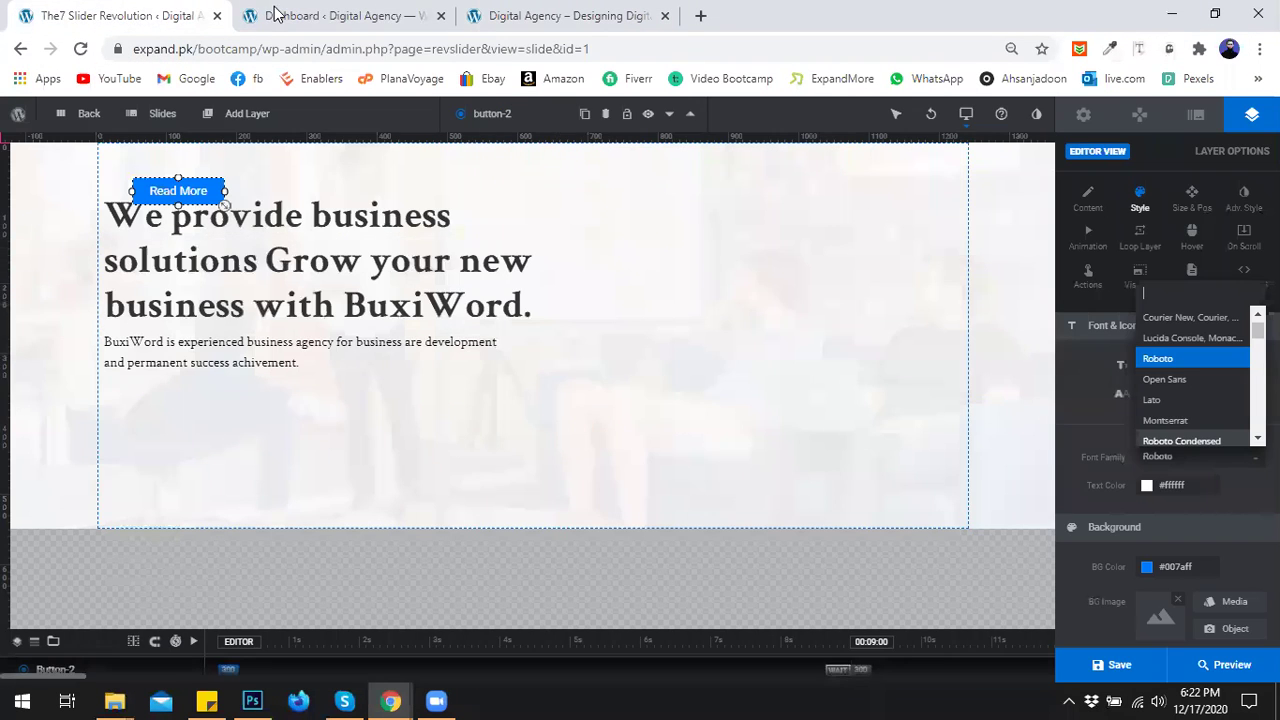
{"action": "left_click", "coordinate": [420, 14]}
{"action": "left_click", "coordinate": [555, 14]}
{"action": "scroll", "coordinate": [610, 393], "scroll_direction": "down", "scroll_amount": 7}
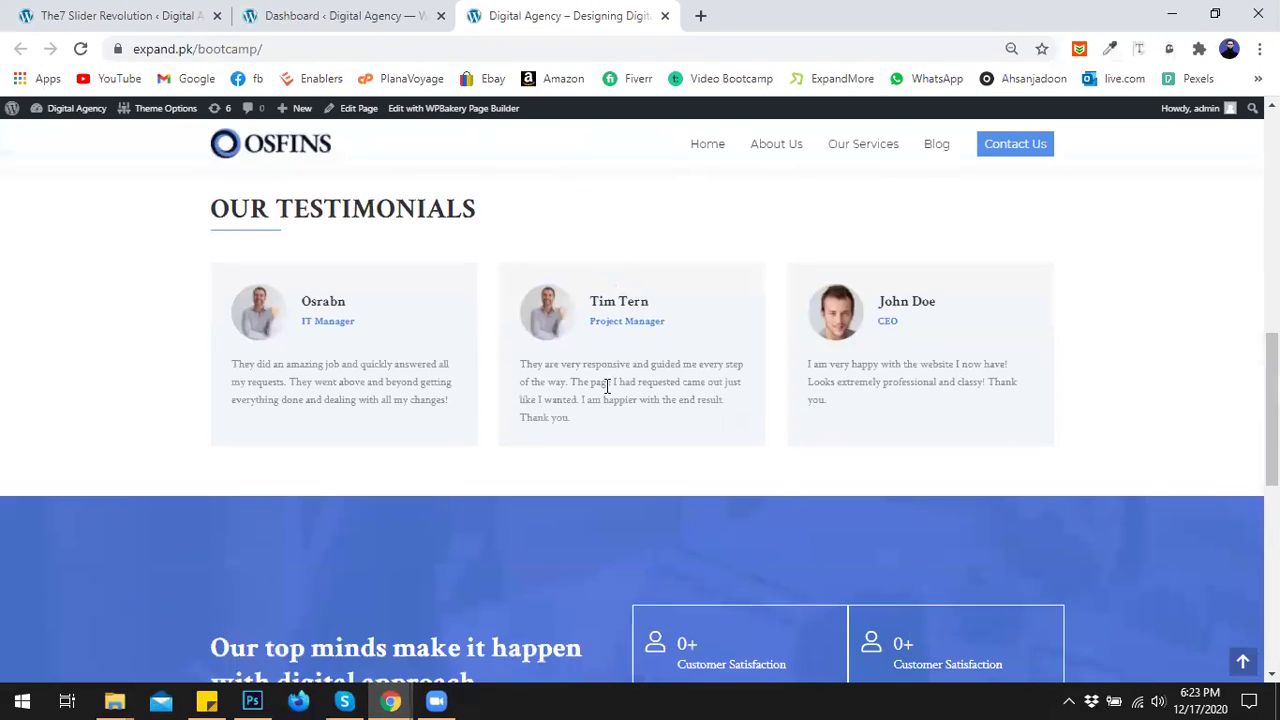
{"action": "scroll", "coordinate": [605, 393], "scroll_direction": "down", "scroll_amount": 3}
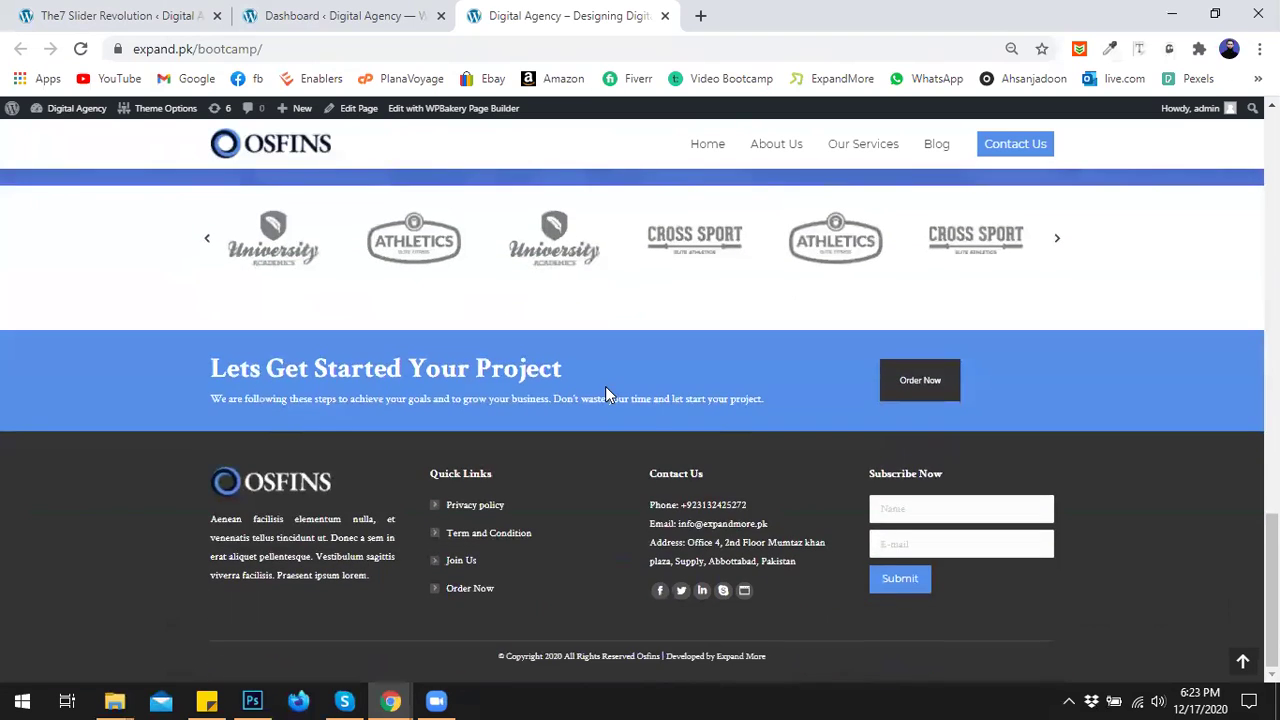
{"action": "scroll", "coordinate": [714, 395], "scroll_direction": "up", "scroll_amount": 2}
{"action": "scroll", "coordinate": [714, 393], "scroll_direction": "down", "scroll_amount": 2}
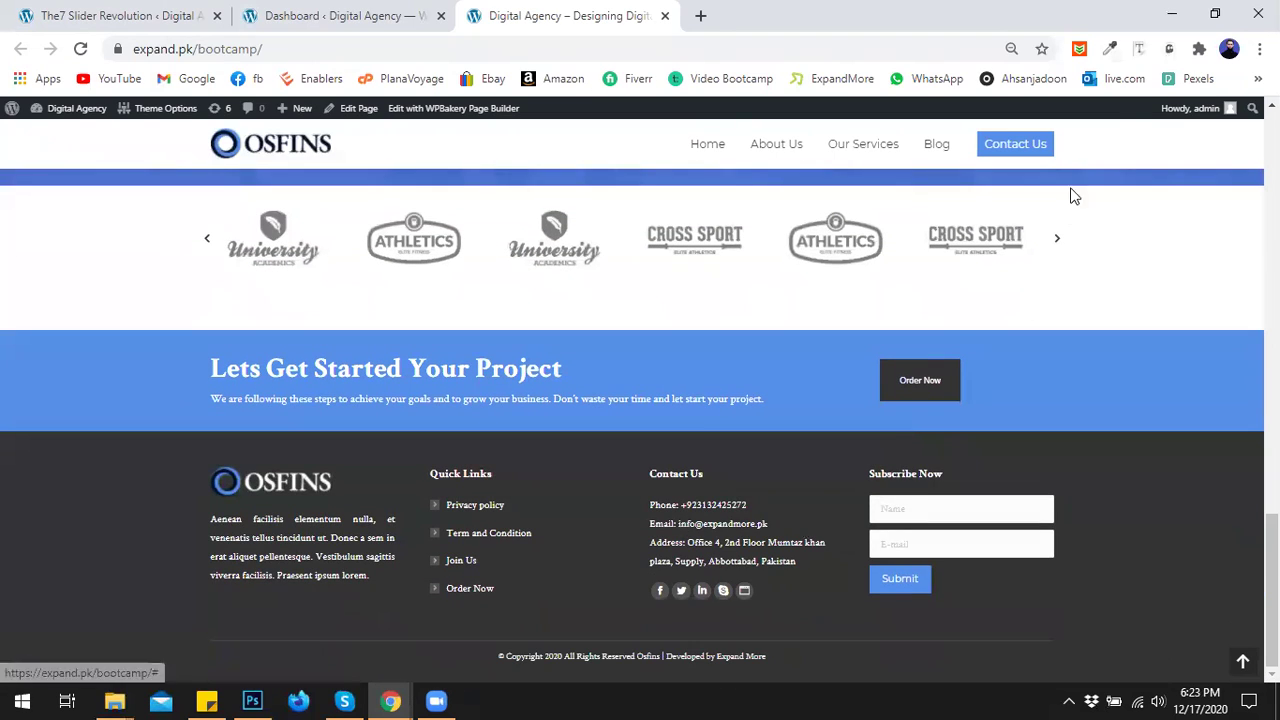
{"action": "left_click", "coordinate": [1138, 48]}
{"action": "left_click", "coordinate": [975, 392]}
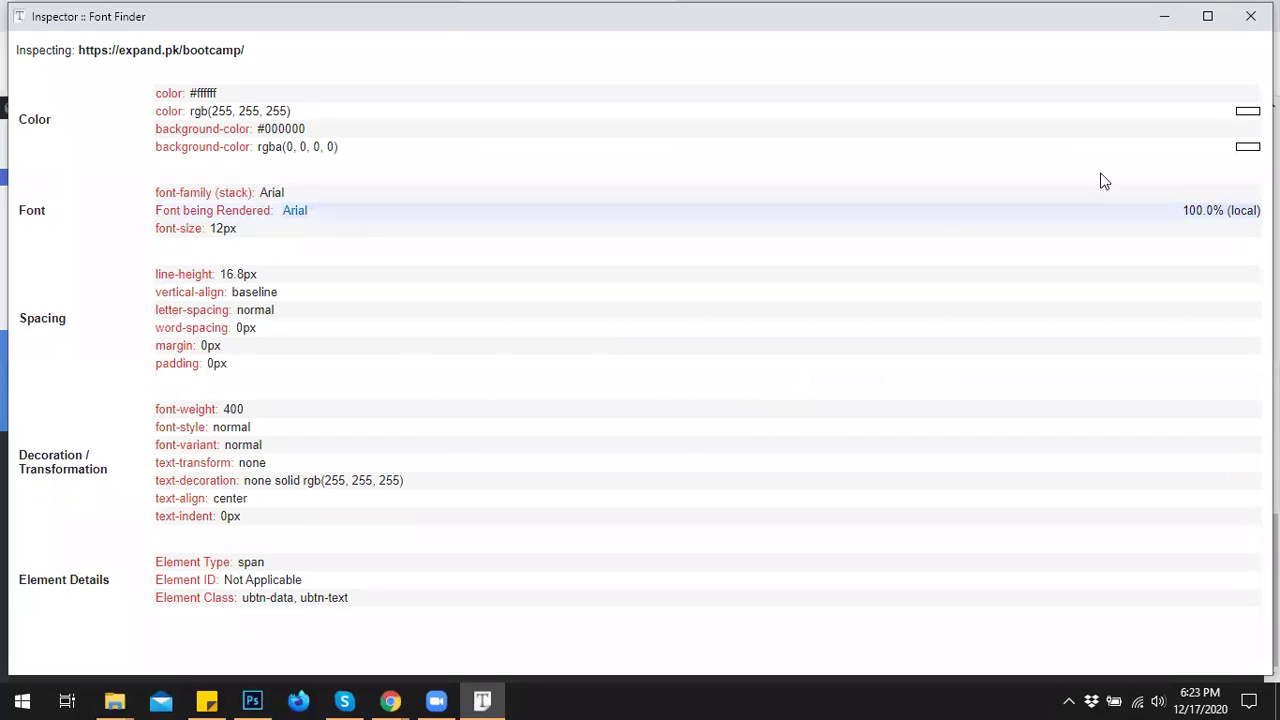
{"action": "left_click", "coordinate": [1250, 16]}
Set the Read More button's font family to Arial, Helvetica, sans-serif.
{"action": "left_click", "coordinate": [123, 12]}
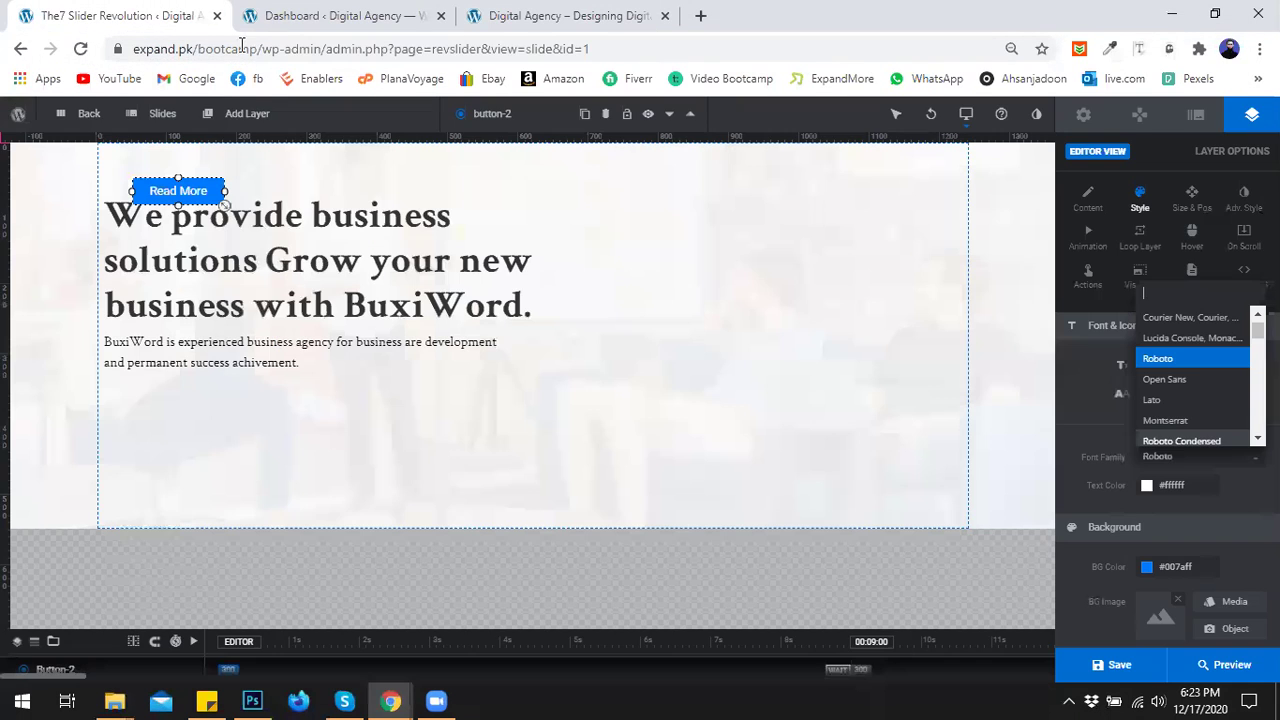
{"action": "type", "text": "ari"}
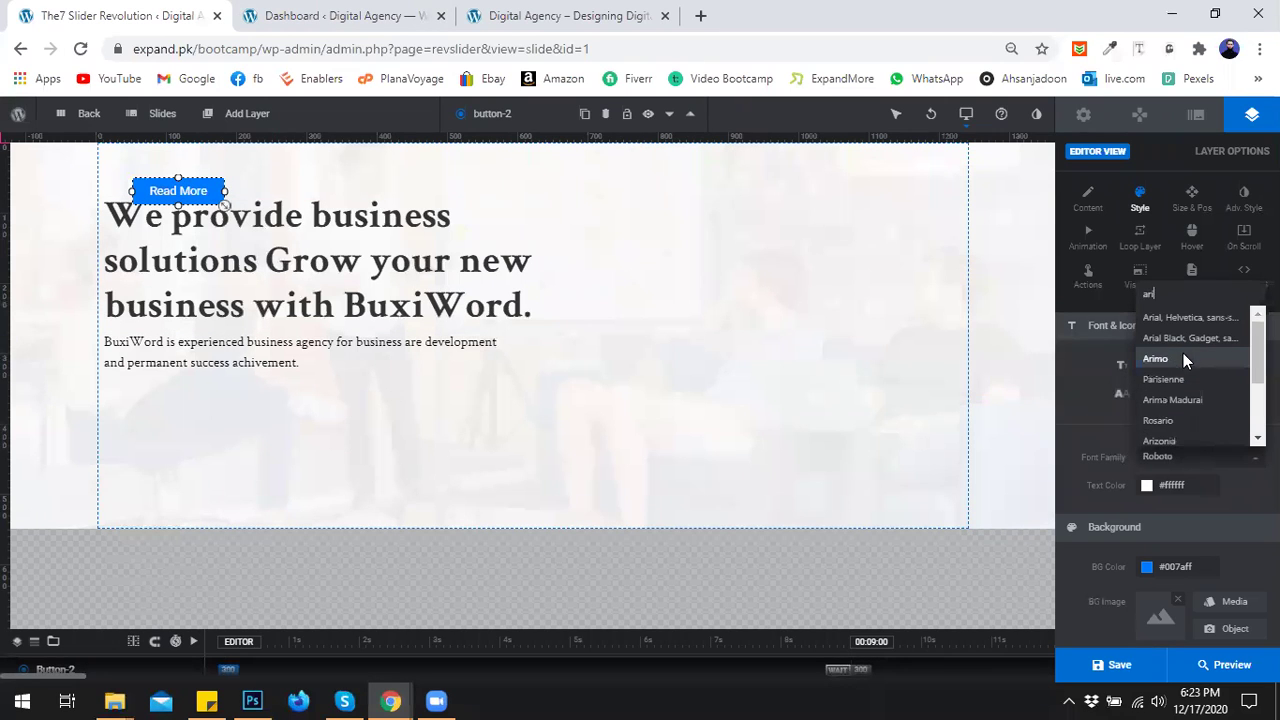
{"action": "type", "text": "a"}
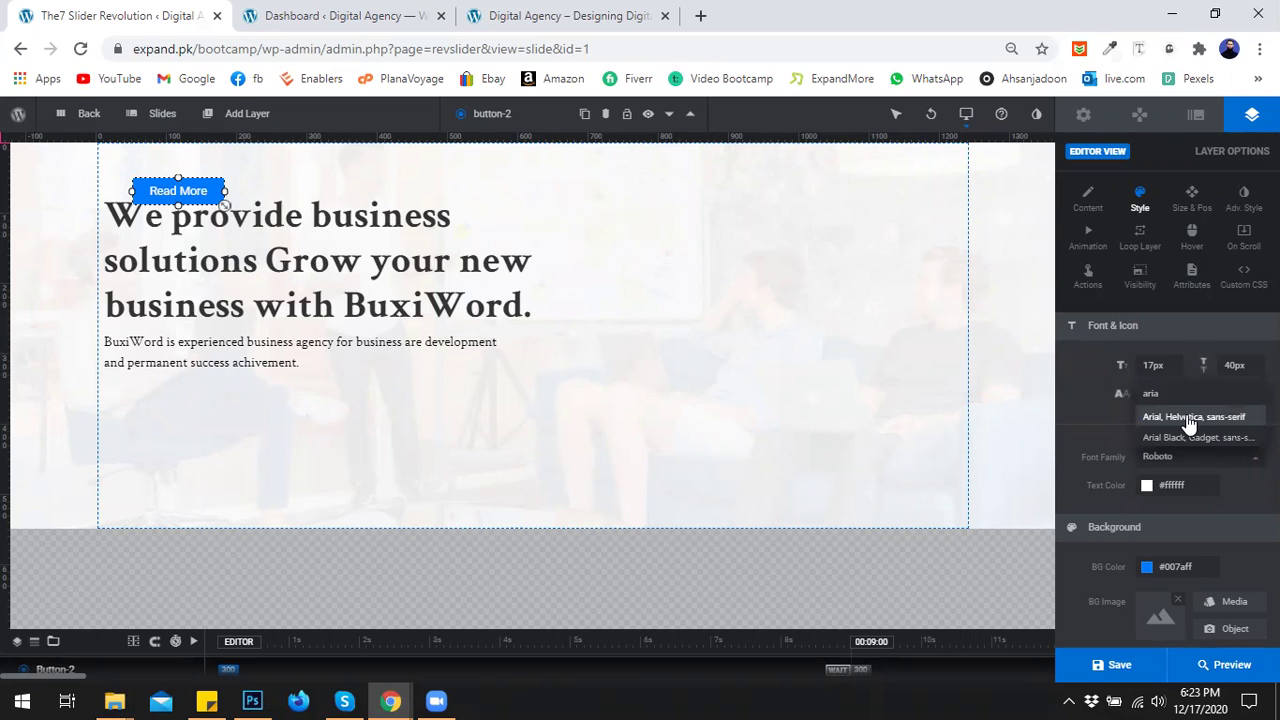
{"action": "left_click", "coordinate": [1188, 418]}
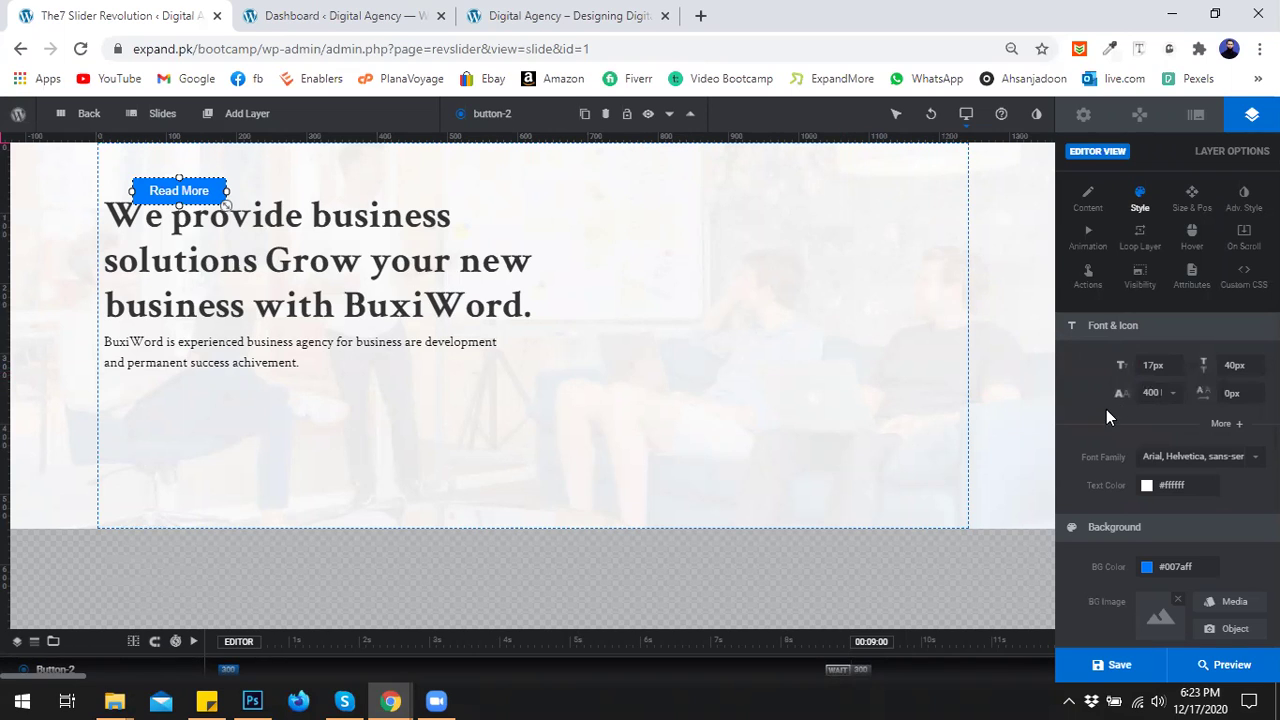
{"action": "left_click", "coordinate": [1190, 200]}
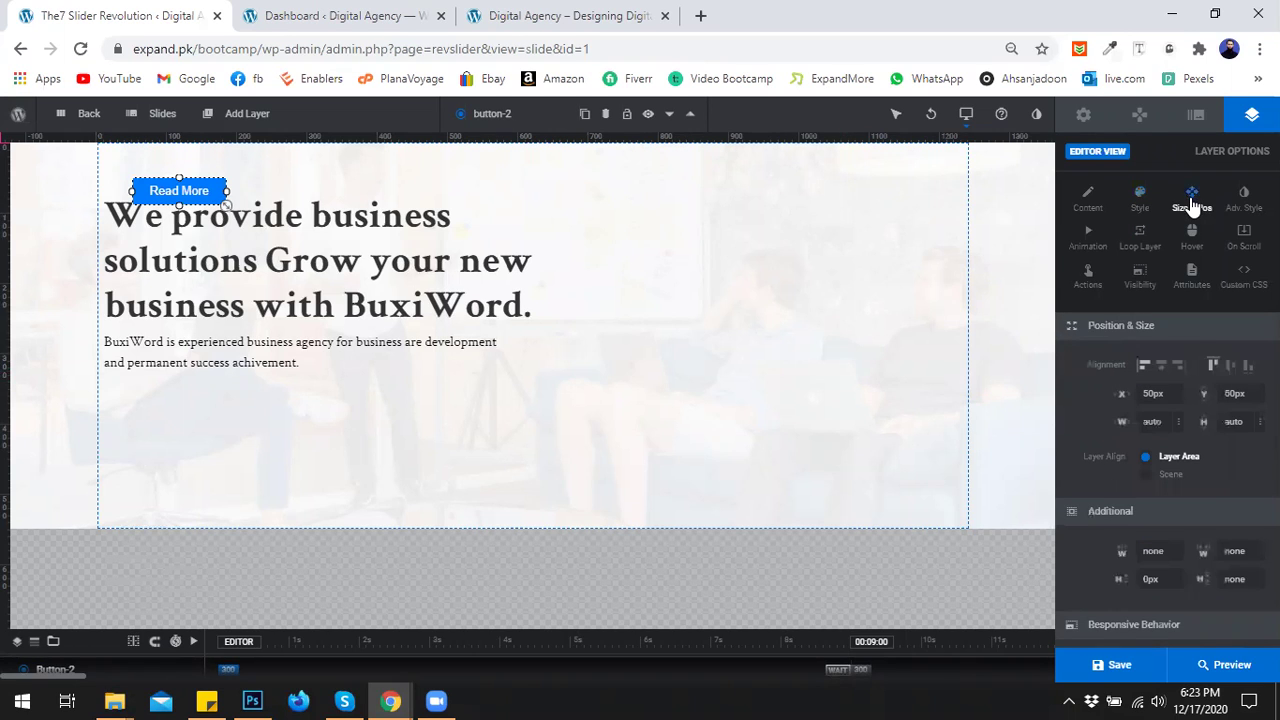
Left- and middle-align the Read More button, then offset it to X 10px, Y 91px.
{"action": "left_click", "coordinate": [1145, 368]}
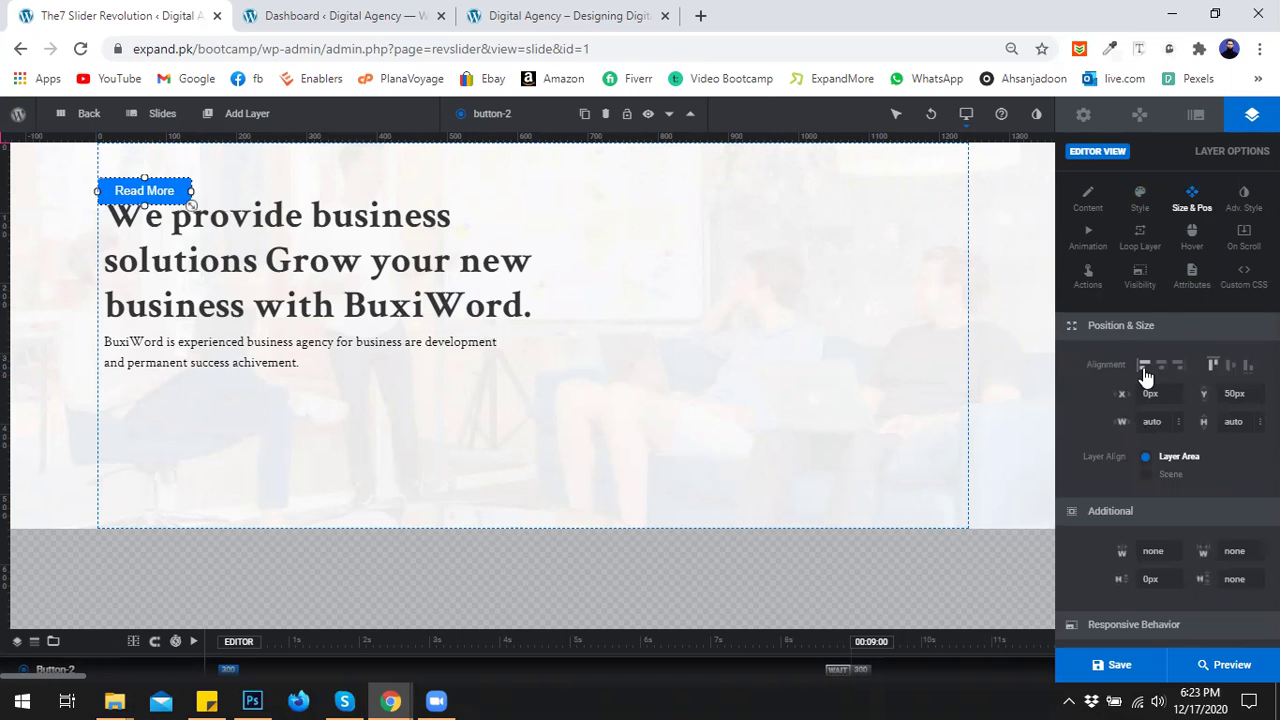
{"action": "left_click", "coordinate": [1230, 366]}
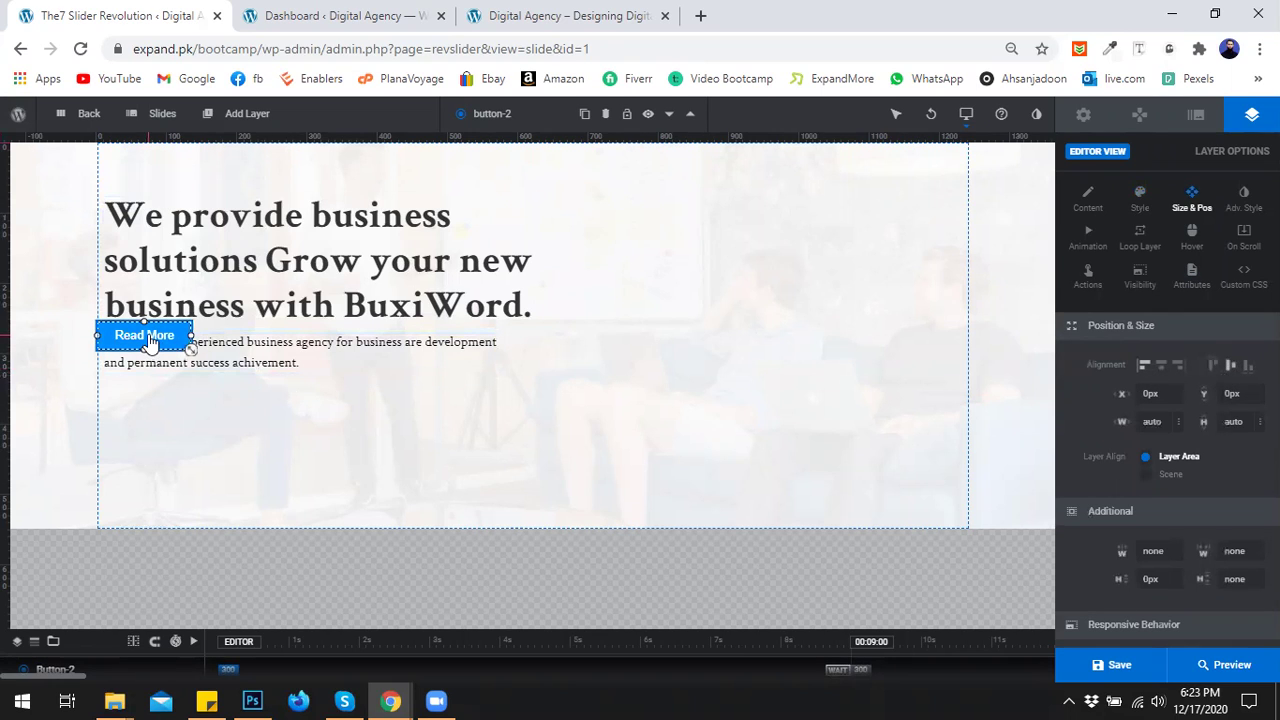
{"action": "key", "text": "Down"}
{"action": "key", "text": "Down"}
{"action": "key", "text": "Down"}
{"action": "key", "text": "Down"}
{"action": "key", "text": "Down"}
{"action": "key", "text": "Down"}
{"action": "key", "text": "Down"}
{"action": "key", "text": "Down"}
{"action": "key", "text": "Down"}
{"action": "key", "text": "Down"}
{"action": "key", "text": "Down"}
{"action": "key", "text": "Down"}
{"action": "key", "text": "Down"}
{"action": "key", "text": "Down"}
{"action": "key", "text": "Down"}
{"action": "key", "text": "Down"}
{"action": "key", "text": "Down"}
{"action": "key", "text": "Down"}
{"action": "key", "text": "Down"}
{"action": "key", "text": "Down"}
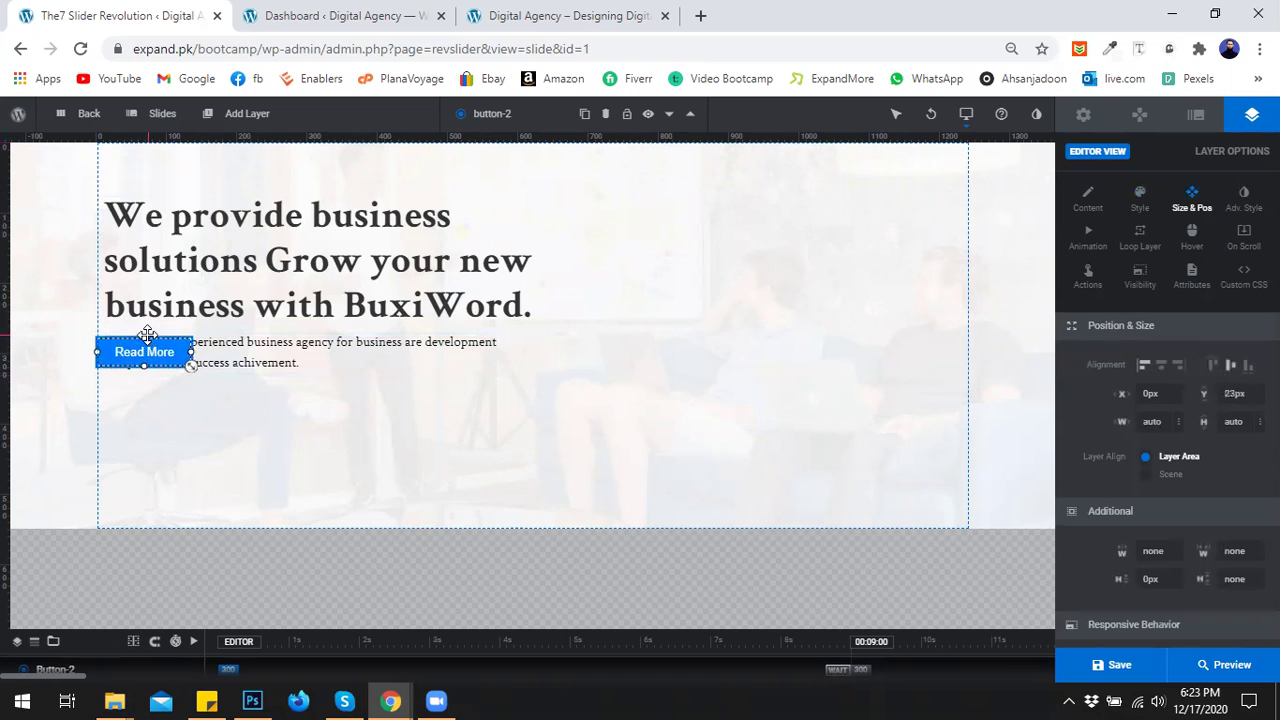
{"action": "key", "text": "Down"}
{"action": "key", "text": "Down"}
{"action": "key", "text": "Down"}
{"action": "key", "text": "Down"}
{"action": "key", "text": "Down"}
{"action": "key", "text": "Down"}
{"action": "key", "text": "Down"}
{"action": "key", "text": "Down"}
{"action": "key", "text": "Down"}
{"action": "key", "text": "Down"}
{"action": "key", "text": "Down"}
{"action": "key", "text": "Down"}
{"action": "key", "text": "Down"}
{"action": "key", "text": "Down"}
{"action": "key", "text": "Down"}
{"action": "key", "text": "Down"}
{"action": "key", "text": "Down"}
{"action": "key", "text": "Down"}
{"action": "key", "text": "Down"}
{"action": "key", "text": "Down"}
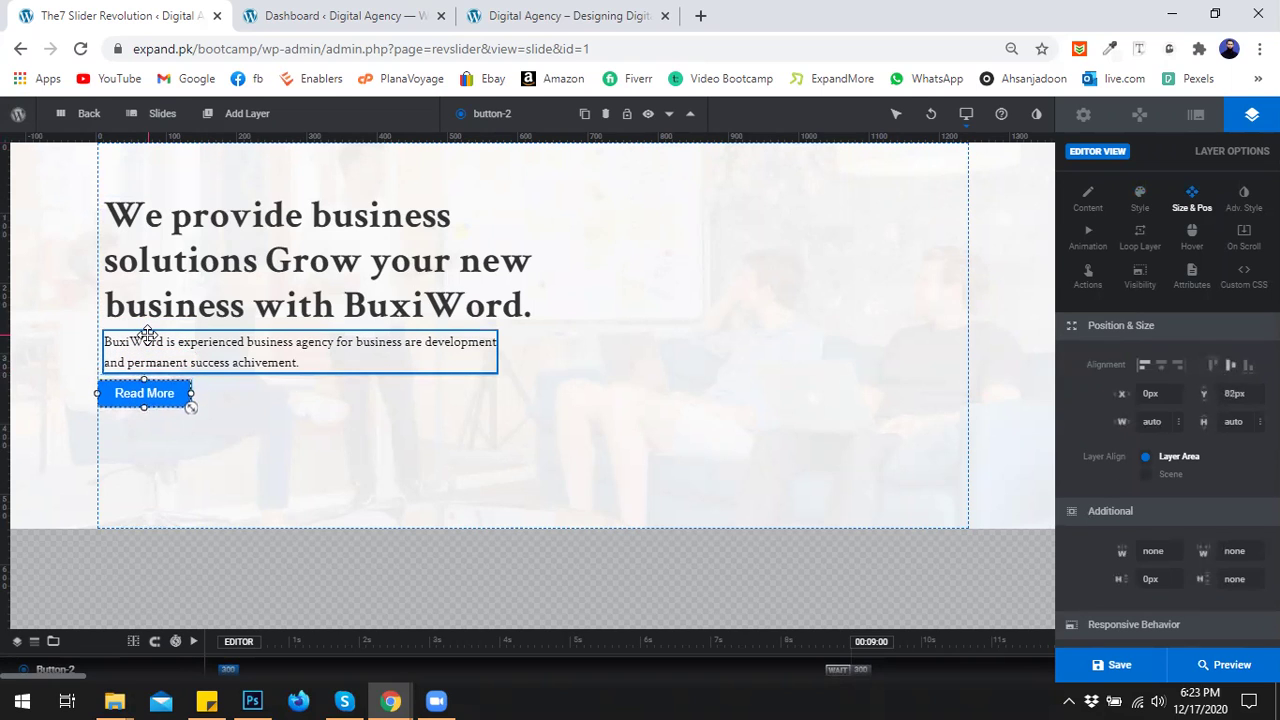
{"action": "key", "text": "Down"}
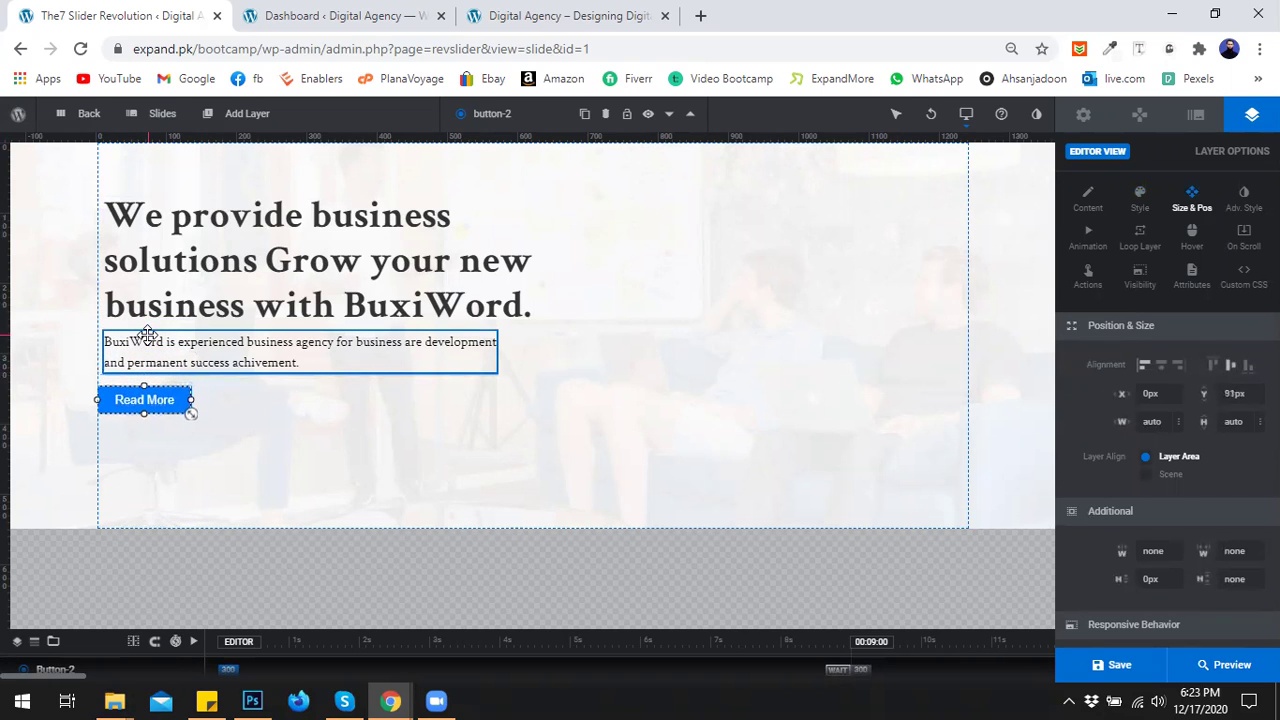
{"action": "left_click", "coordinate": [1160, 398]}
{"action": "type", "text": "10"}
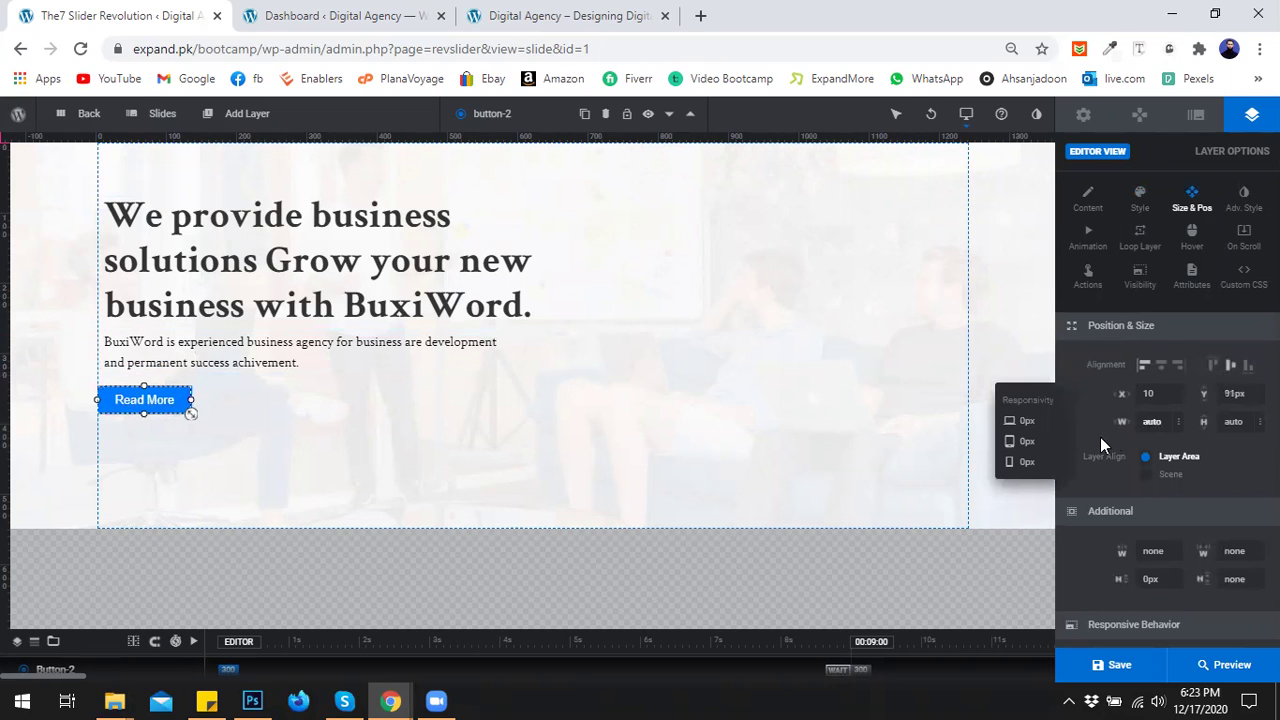
{"action": "key", "text": "Return"}
Deselect the button, then start and cancel a screen capture over it.
{"action": "left_click", "coordinate": [727, 378]}
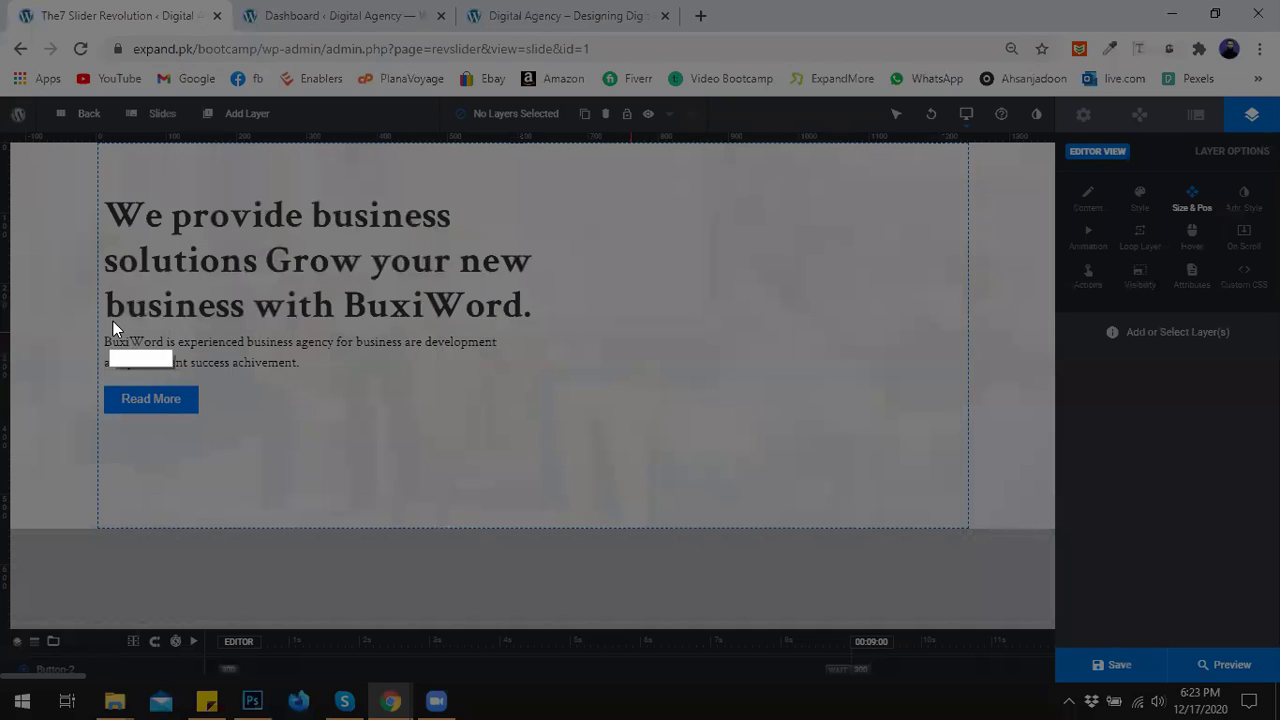
{"action": "mouse_move", "coordinate": [109, 316]}
{"action": "left_mouse_down"}
{"action": "mouse_move", "coordinate": [173, 335]}
{"action": "mouse_move", "coordinate": [133, 374]}
{"action": "left_mouse_up"}
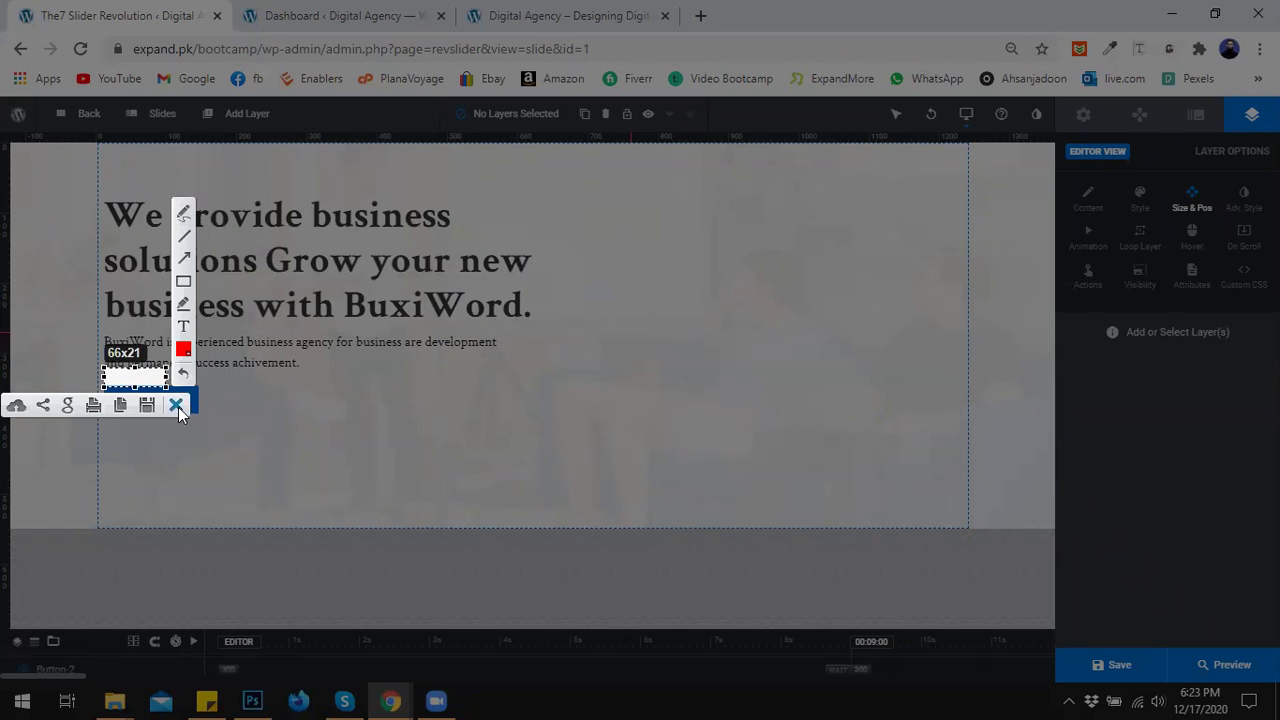
{"action": "left_click", "coordinate": [177, 406]}
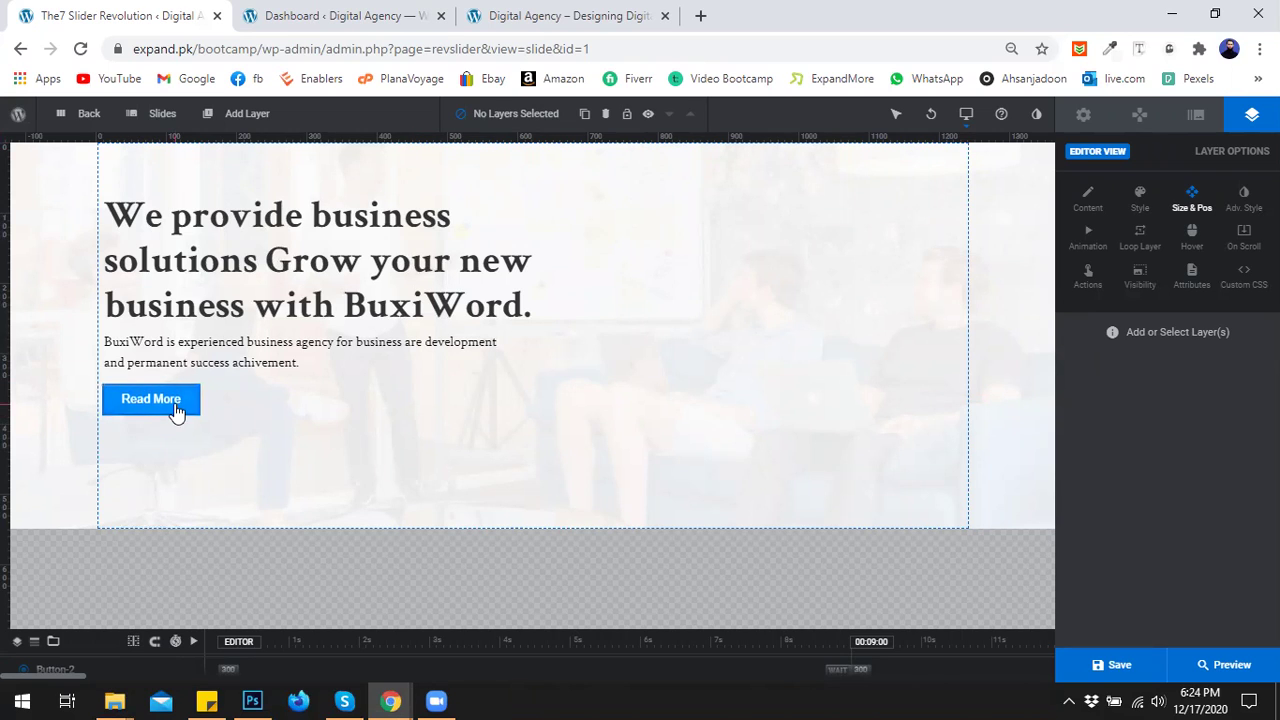
{"action": "left_click", "coordinate": [131, 413]}
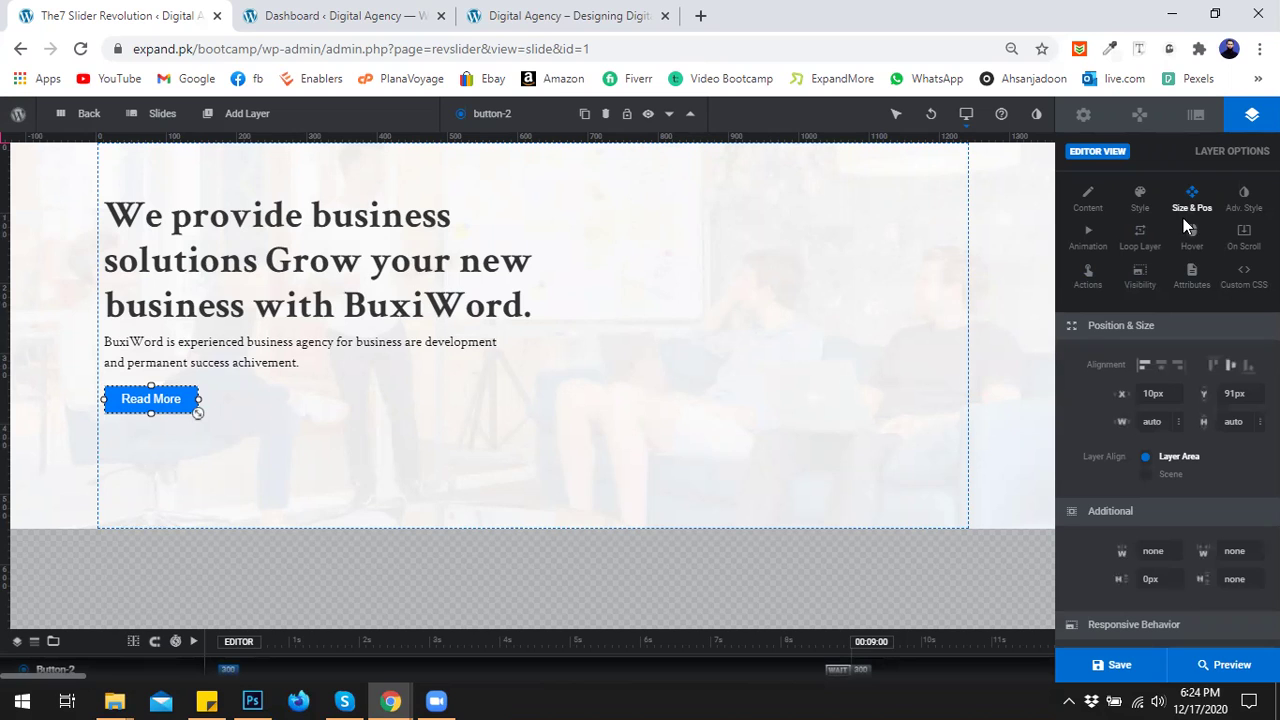
{"action": "left_click", "coordinate": [1091, 285]}
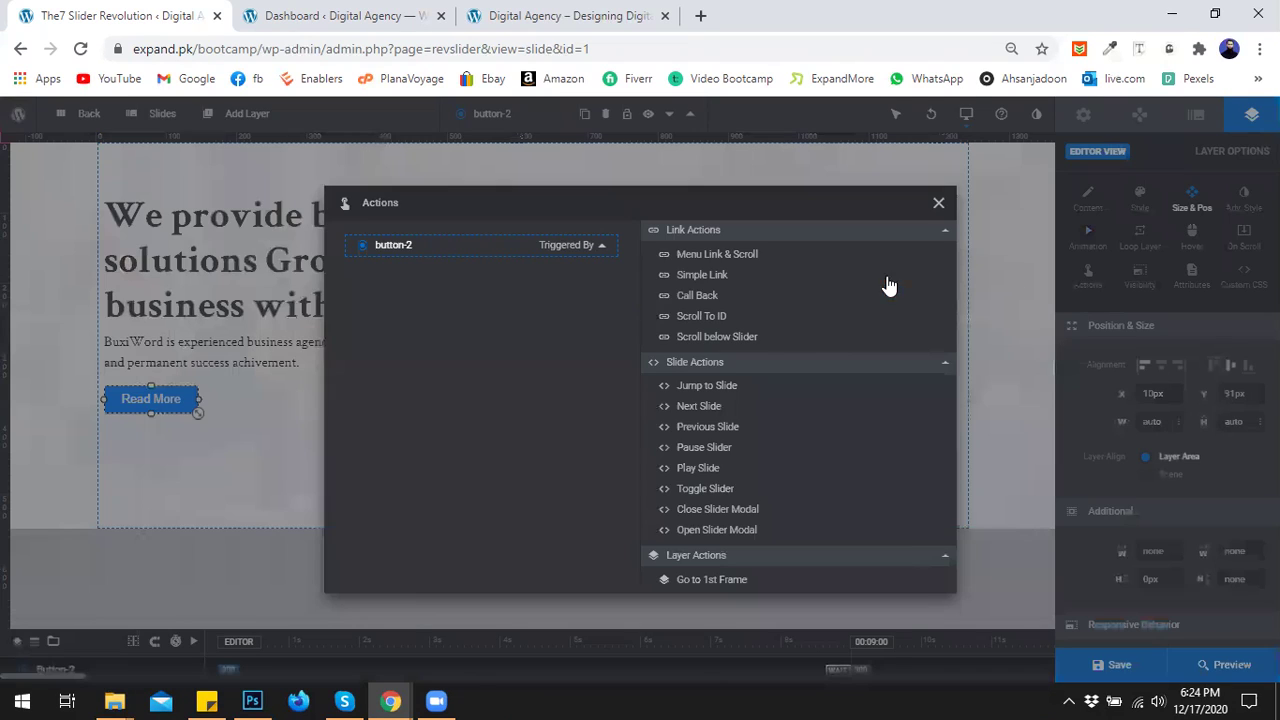
{"action": "left_click", "coordinate": [733, 283]}
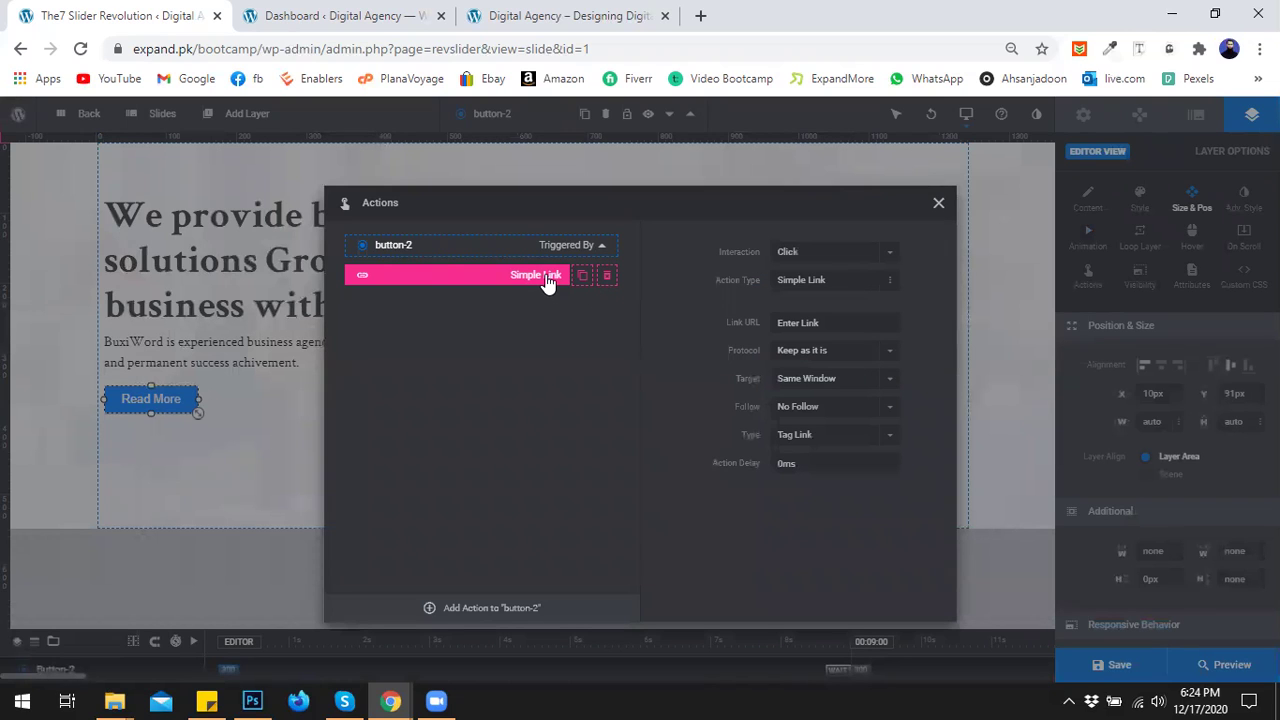
{"action": "double_click", "coordinate": [469, 279]}
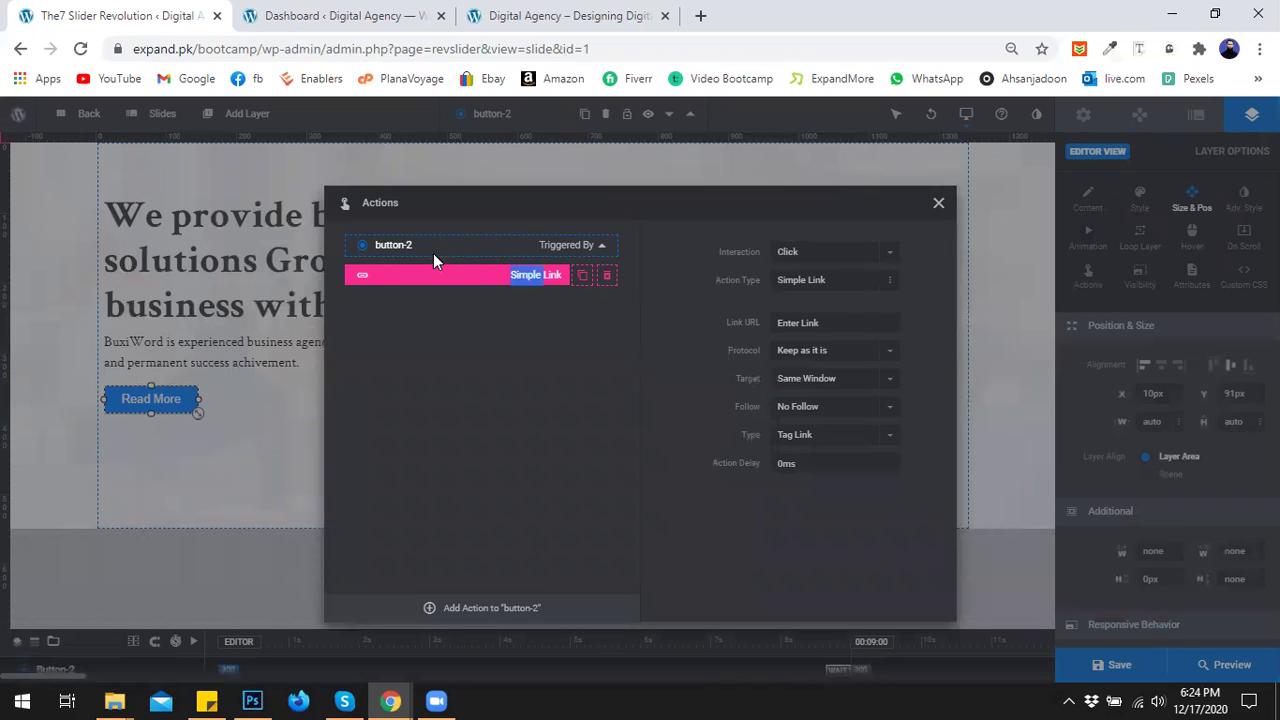
{"action": "left_click", "coordinate": [522, 280]}
{"action": "left_click", "coordinate": [829, 322]}
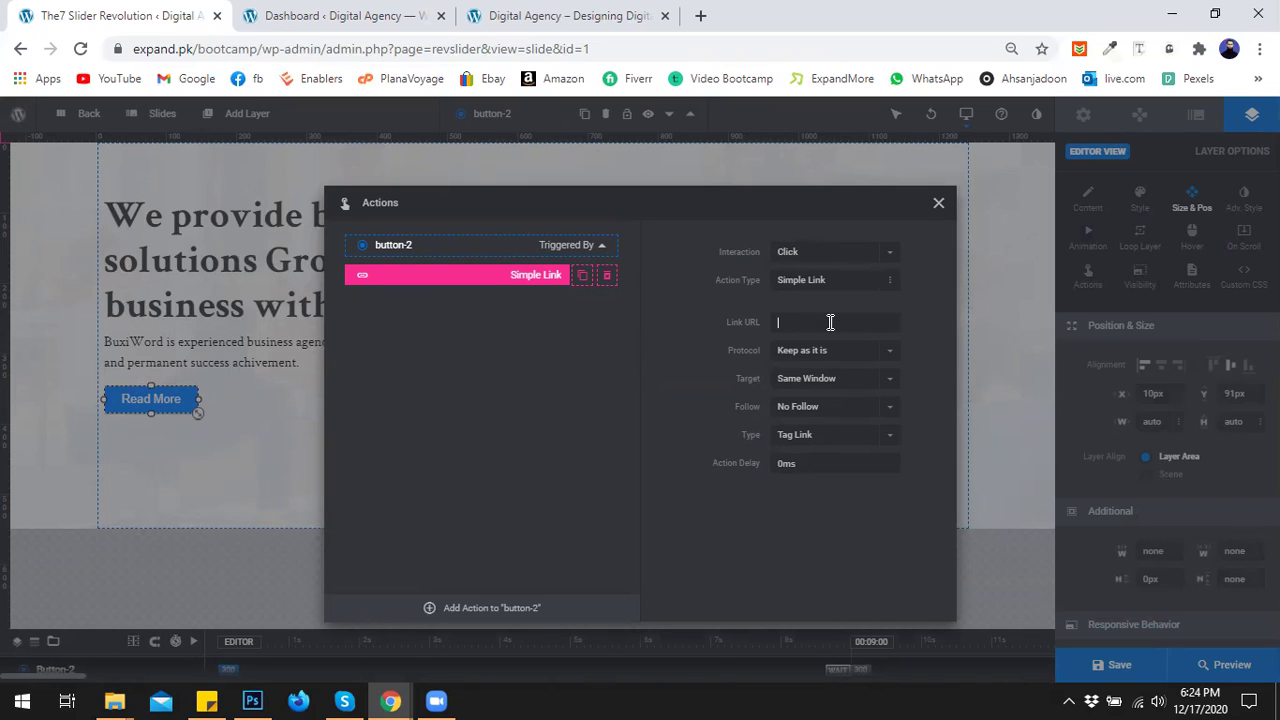
{"action": "type", "text": "www.expandmore.pk"}
{"action": "left_click", "coordinate": [805, 380]}
{"action": "left_click", "coordinate": [788, 392]}
{"action": "left_click", "coordinate": [939, 205]}
{"action": "left_click", "coordinate": [448, 411]}
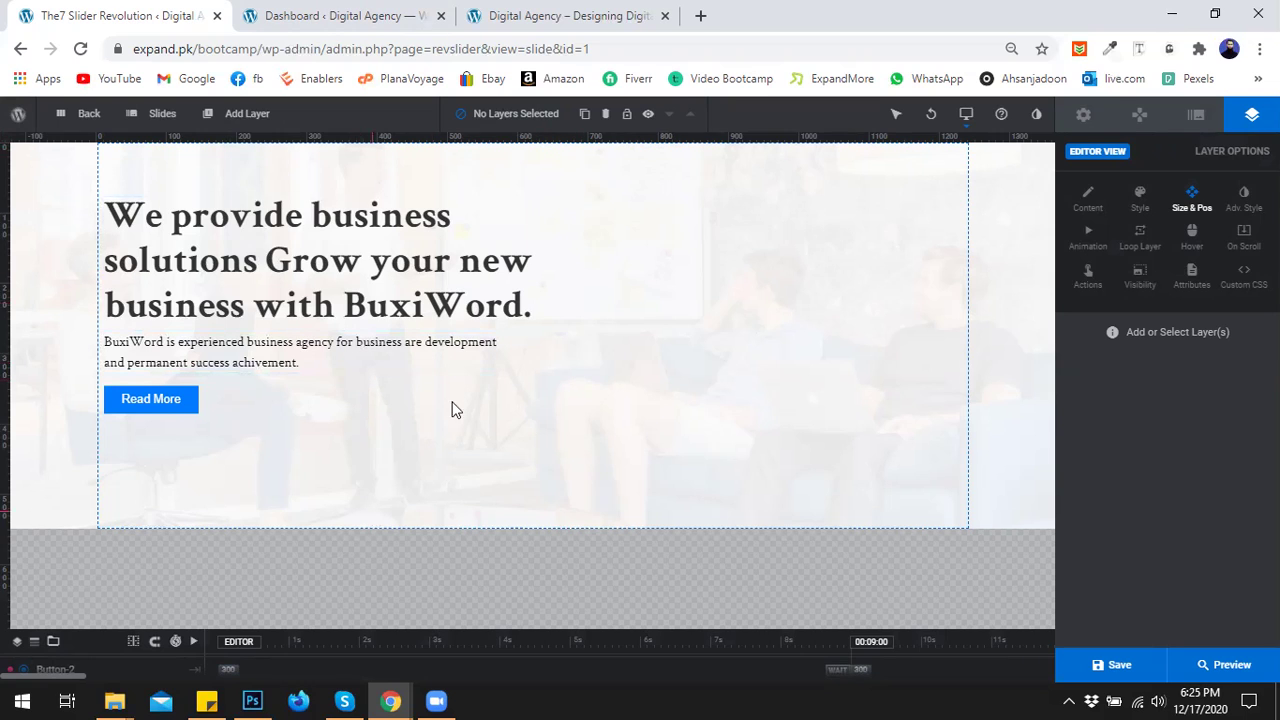
Add an image layer and upload the home-one-barner-right-image photo from the computer.
{"action": "left_click", "coordinate": [223, 117]}
{"action": "mouse_move", "coordinate": [229, 164]}
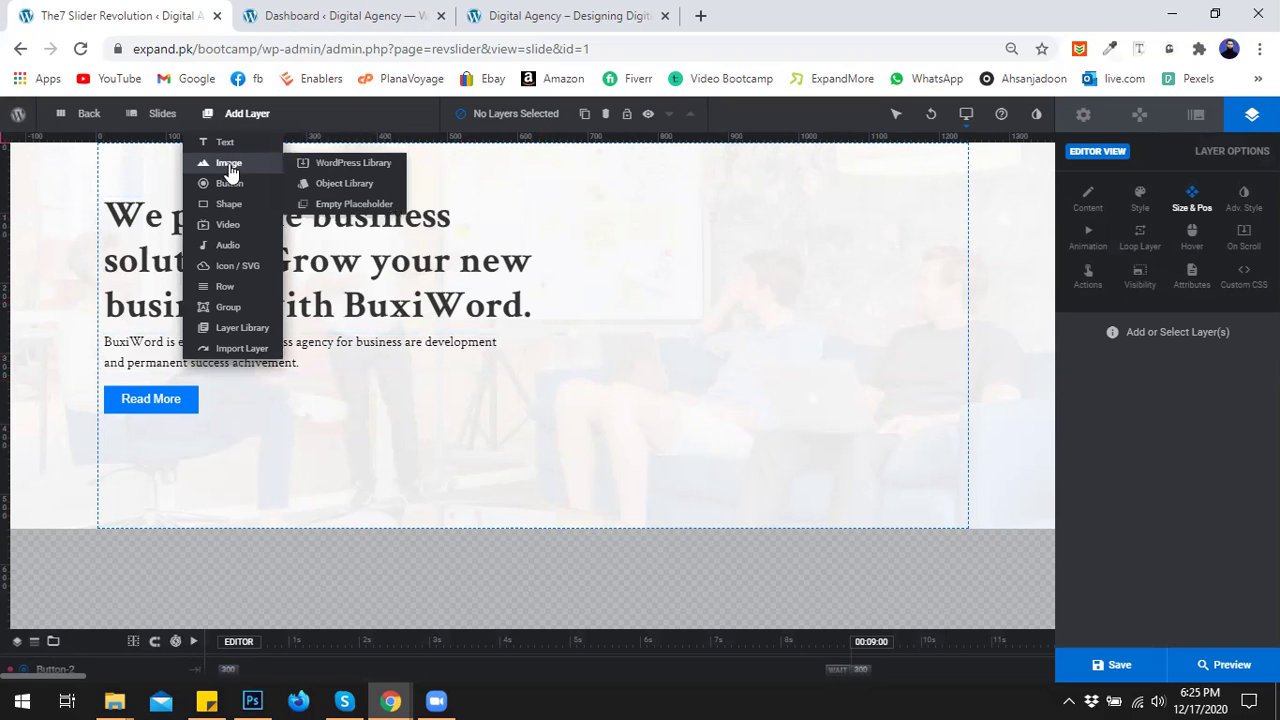
{"action": "left_click", "coordinate": [330, 163]}
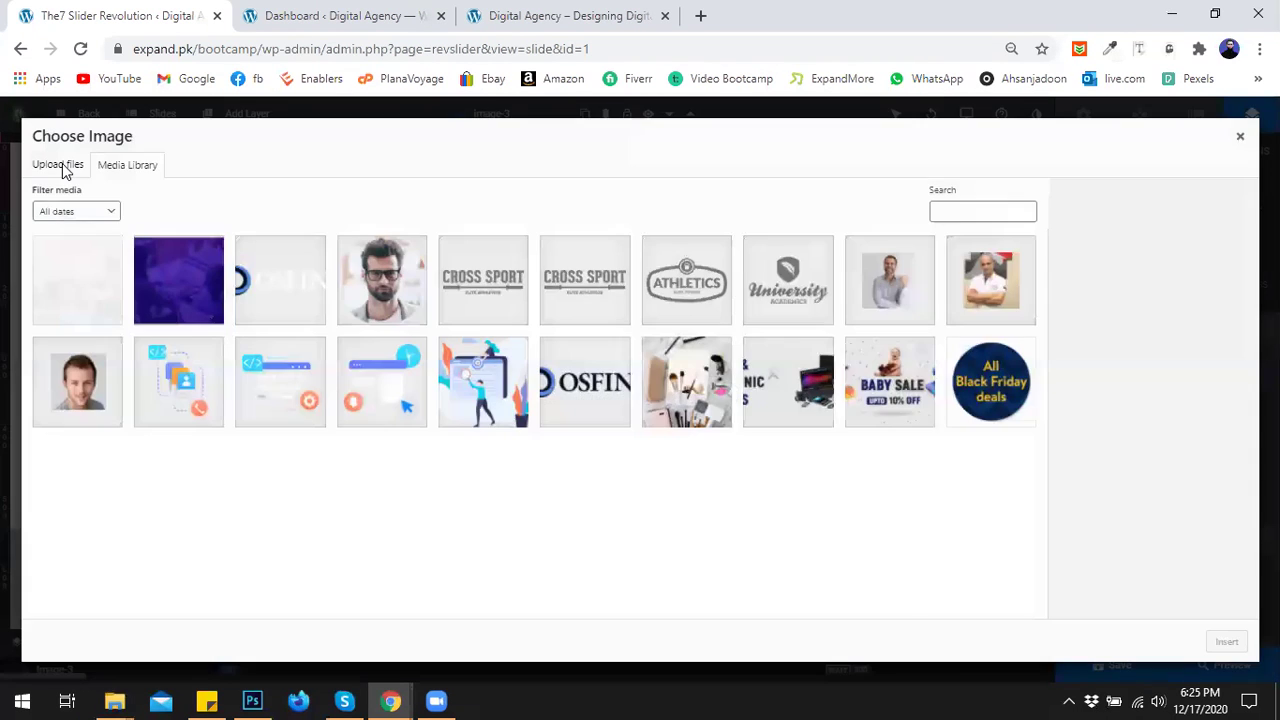
{"action": "left_click", "coordinate": [62, 166]}
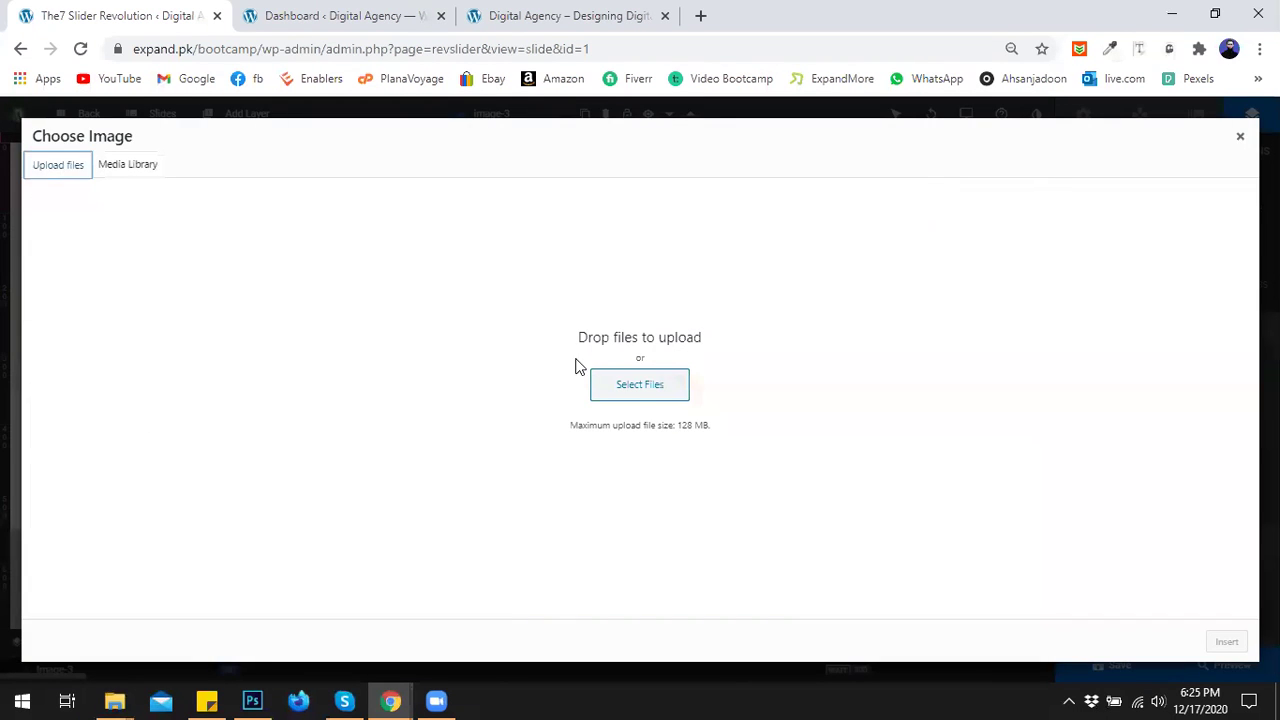
{"action": "left_click", "coordinate": [639, 400]}
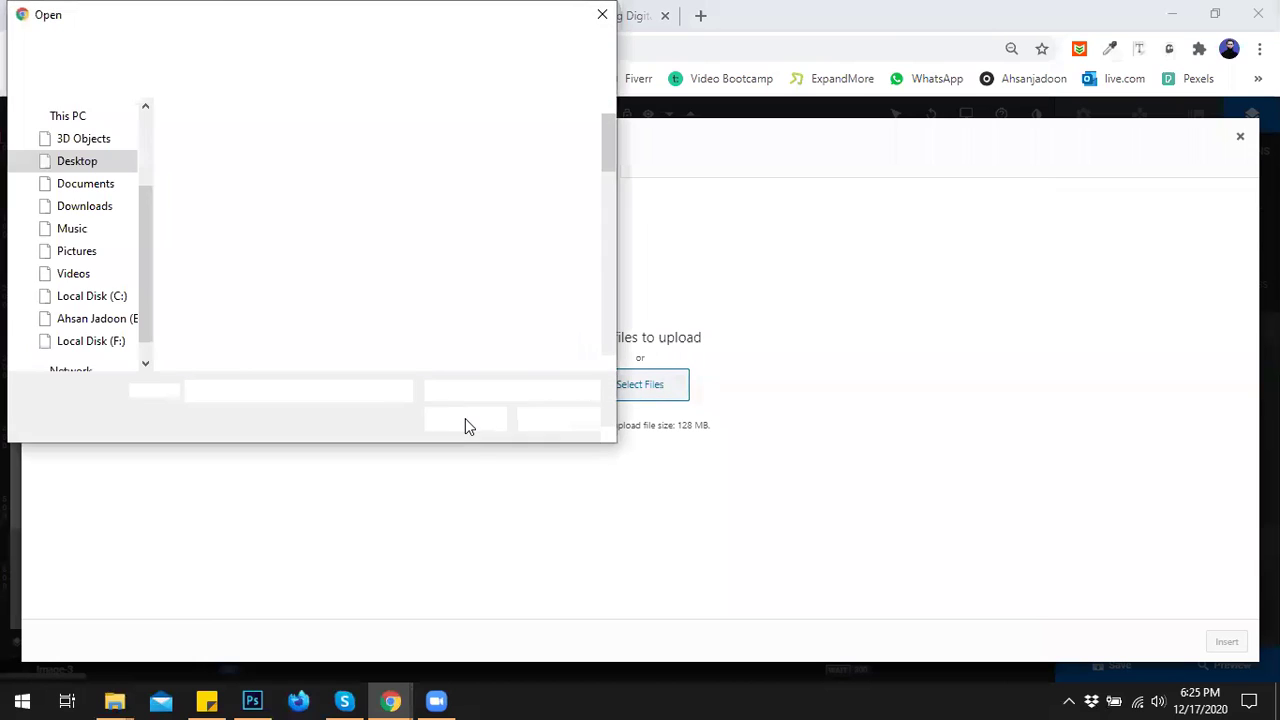
{"action": "left_click_drag", "start_coordinate": [607, 135], "coordinate": [613, 195]}
{"action": "left_click", "coordinate": [219, 150]}
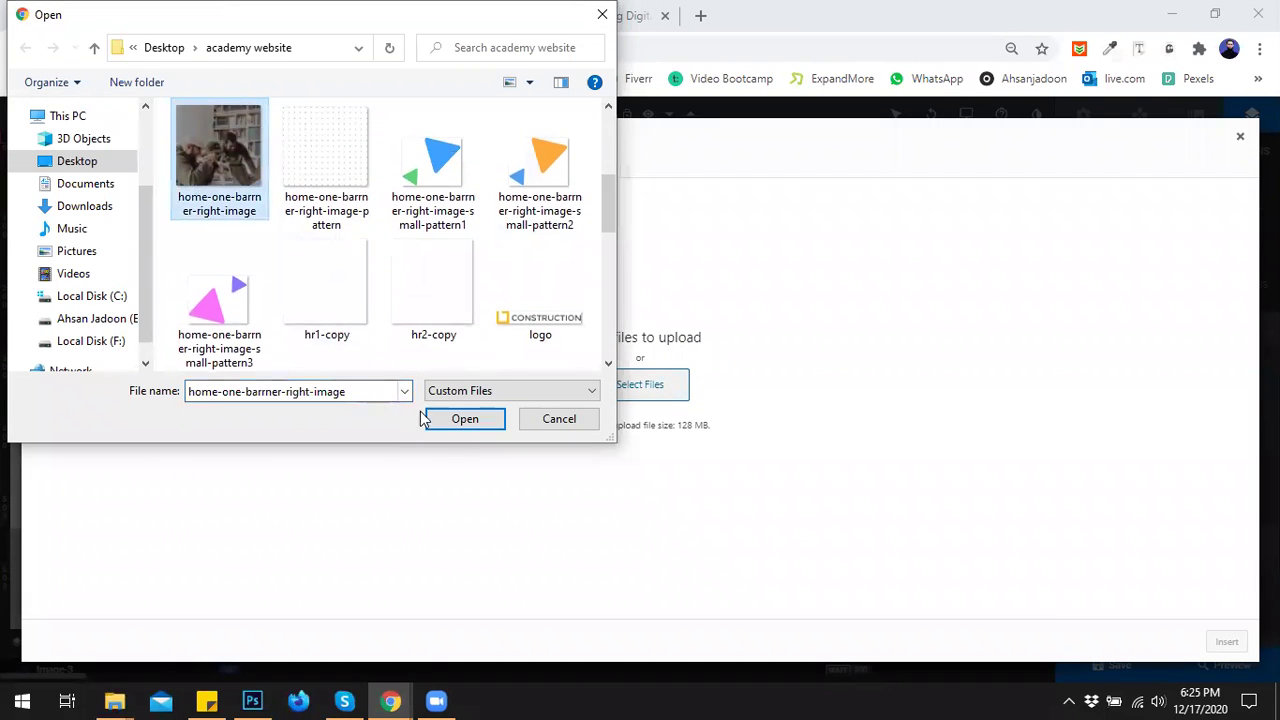
{"action": "left_click", "coordinate": [472, 428]}
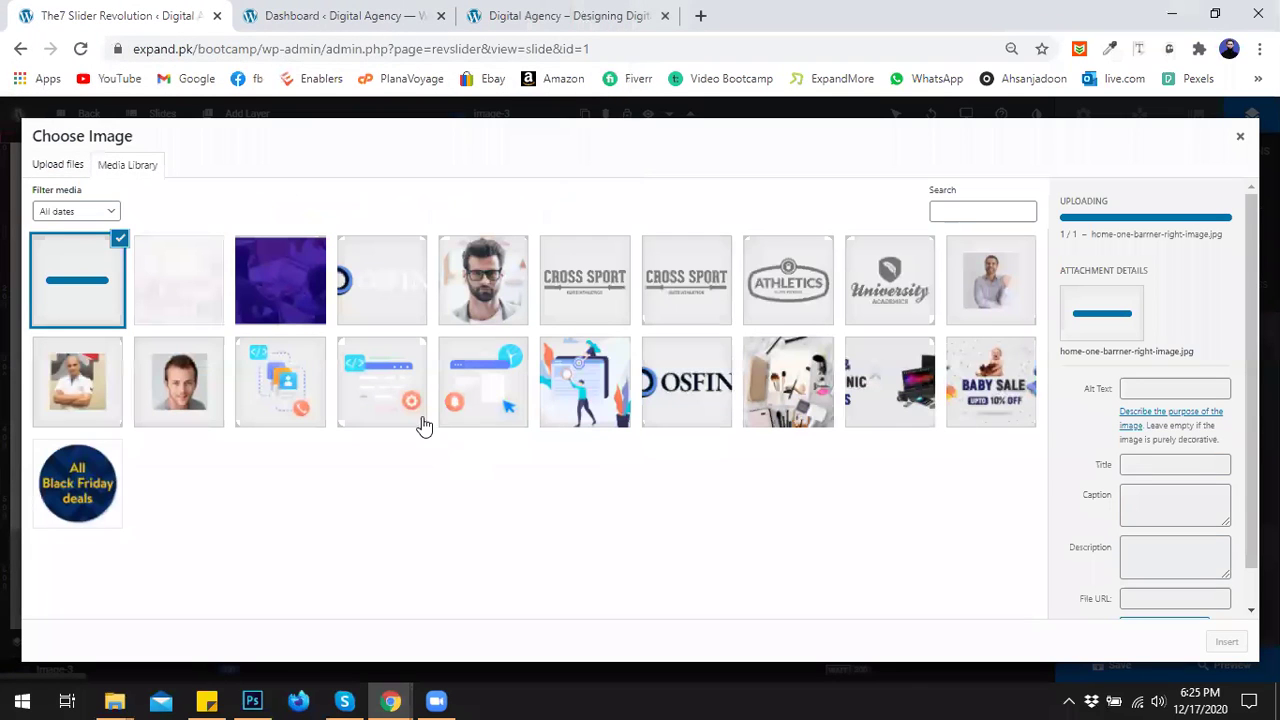
Upload the button pattern, dotted pattern and three small pattern images, then pick the three-men photo.
{"action": "left_click", "coordinate": [58, 164]}
{"action": "left_click", "coordinate": [593, 374]}
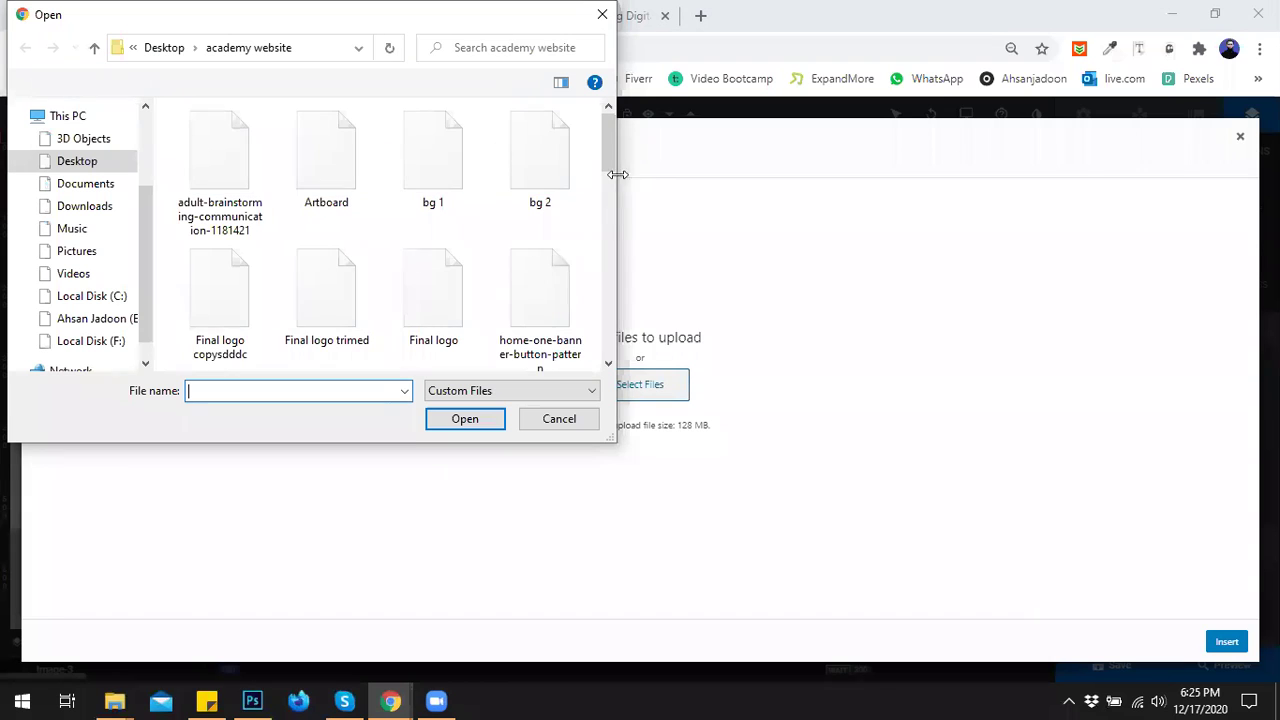
{"action": "left_click", "coordinate": [551, 300]}
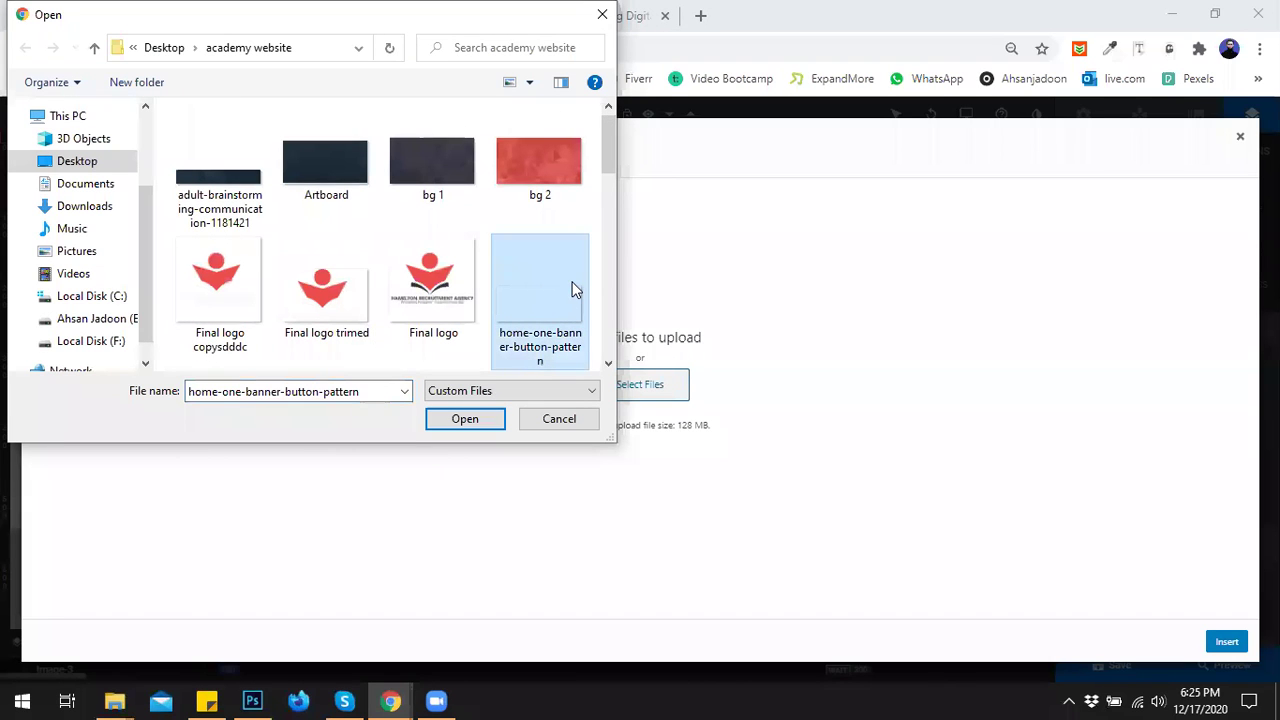
{"action": "left_click_drag", "start_coordinate": [607, 150], "coordinate": [607, 184]}
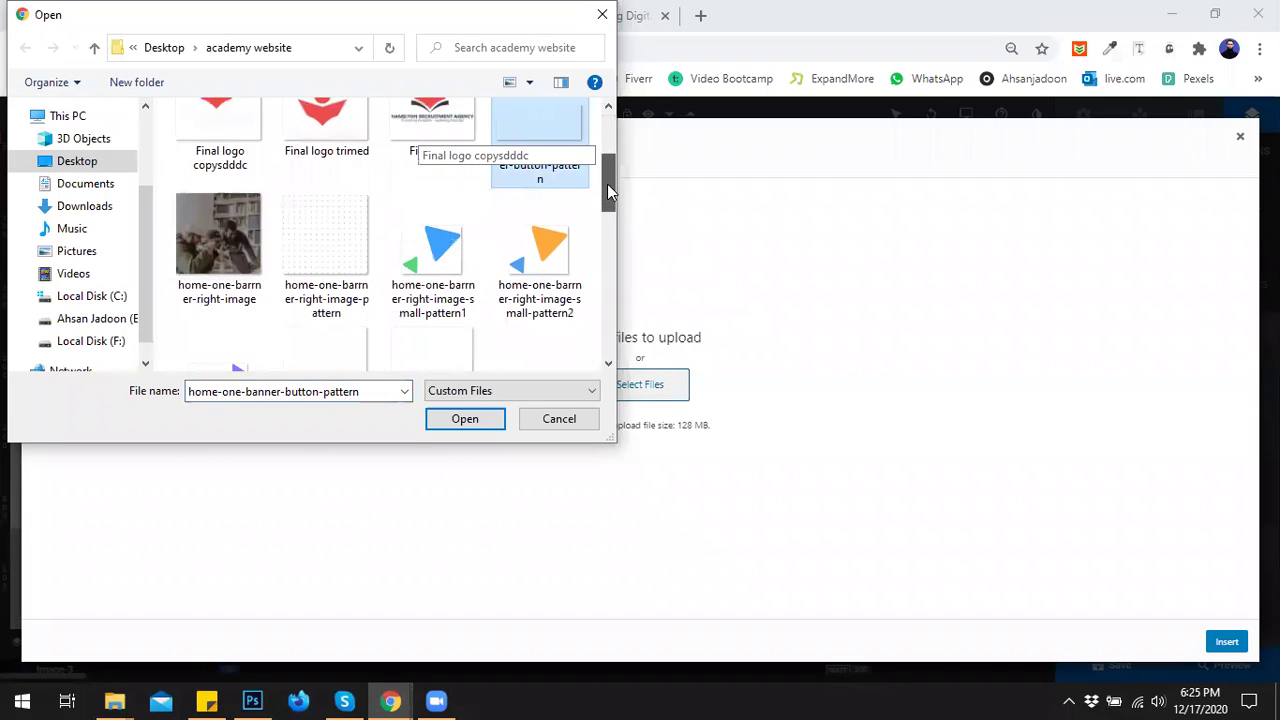
{"action": "left_click", "coordinate": [326, 235], "text": "ctrl"}
{"action": "left_click", "coordinate": [433, 250], "text": "ctrl"}
{"action": "left_click", "coordinate": [514, 249], "text": "ctrl"}
{"action": "left_click_drag", "start_coordinate": [609, 197], "coordinate": [609, 322]}
{"action": "left_click", "coordinate": [219, 240], "text": "ctrl"}
{"action": "left_click", "coordinate": [491, 417]}
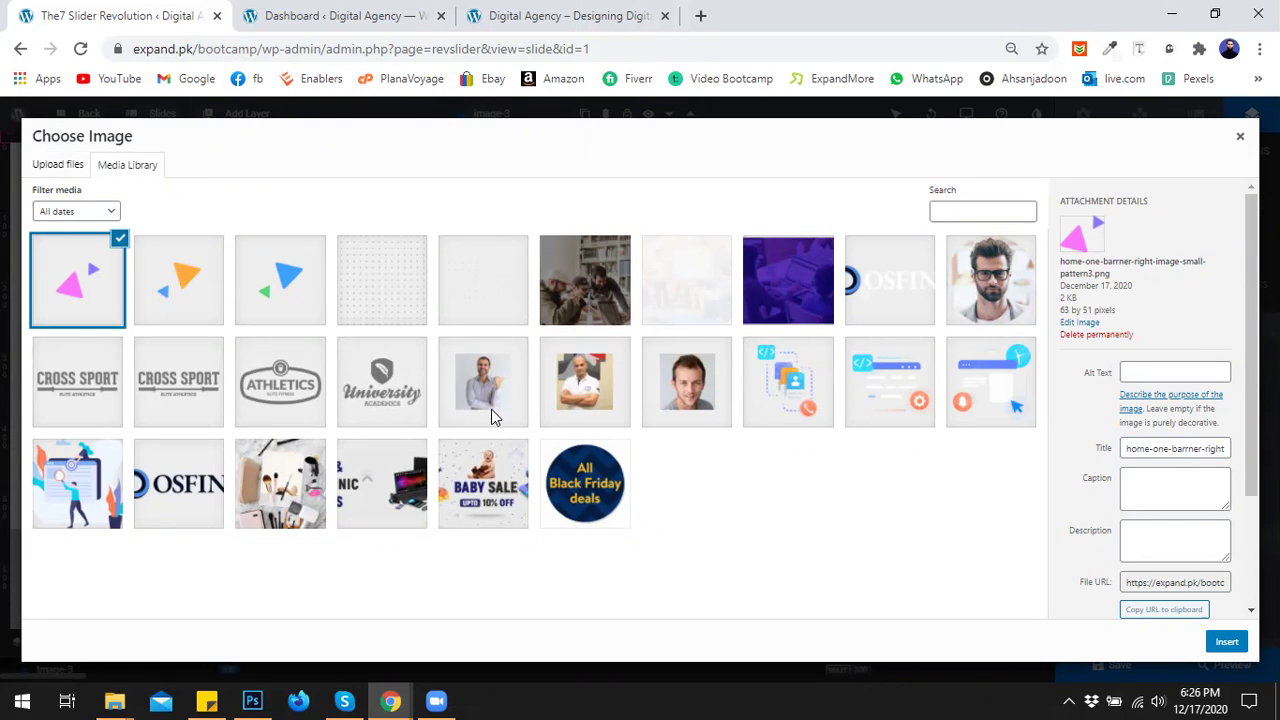
{"action": "left_click", "coordinate": [590, 278]}
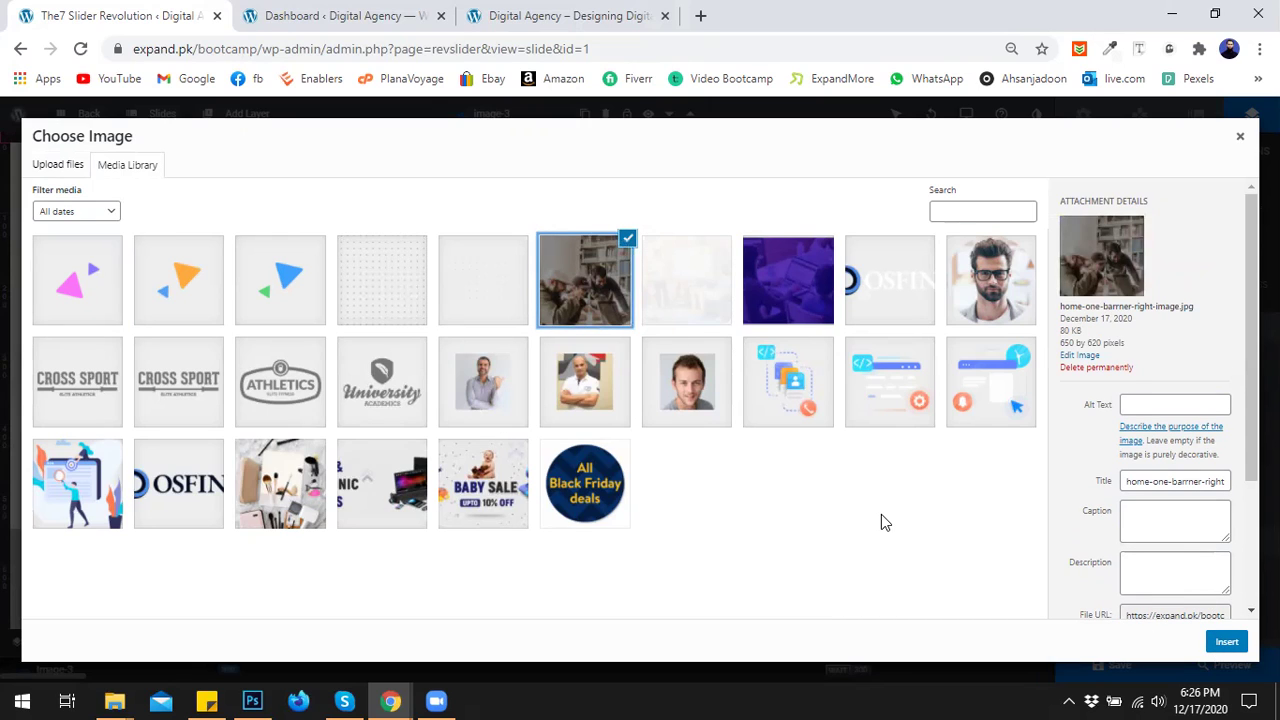
Insert the three-men photo, shrink it and move it right of the headline.
{"action": "left_click", "coordinate": [1228, 642]}
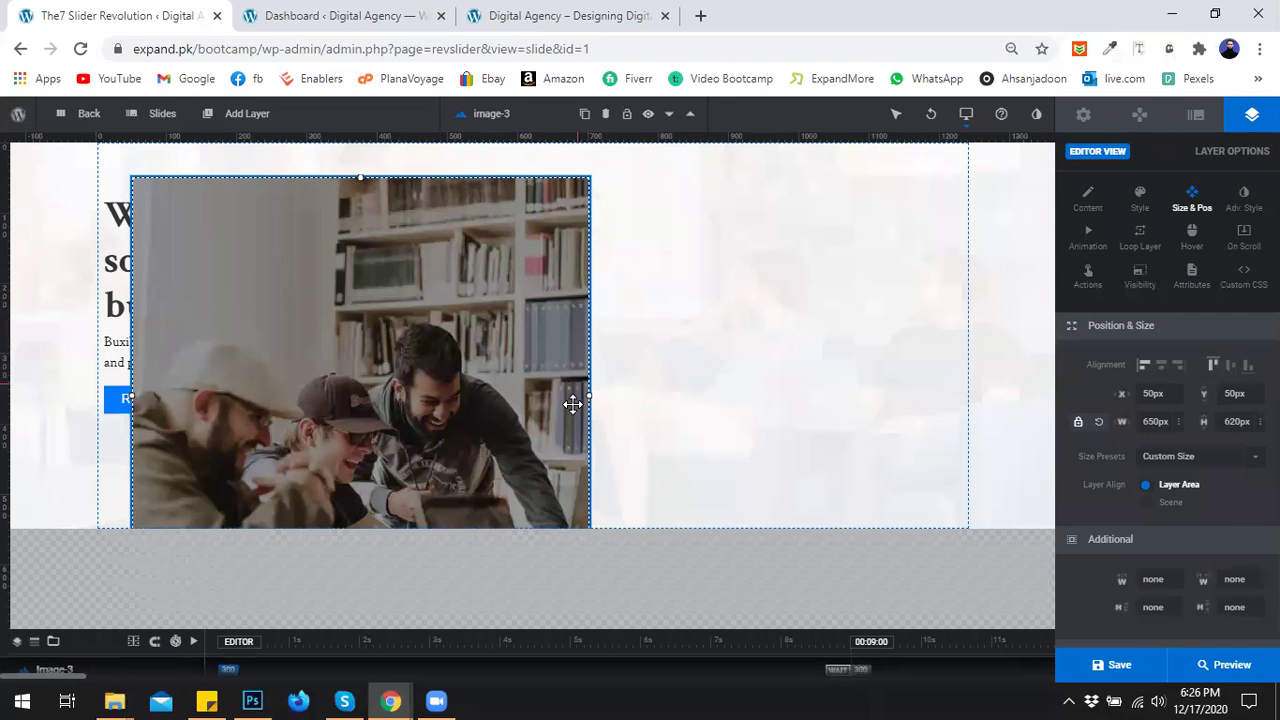
{"action": "left_click_drag", "start_coordinate": [566, 394], "coordinate": [542, 394]}
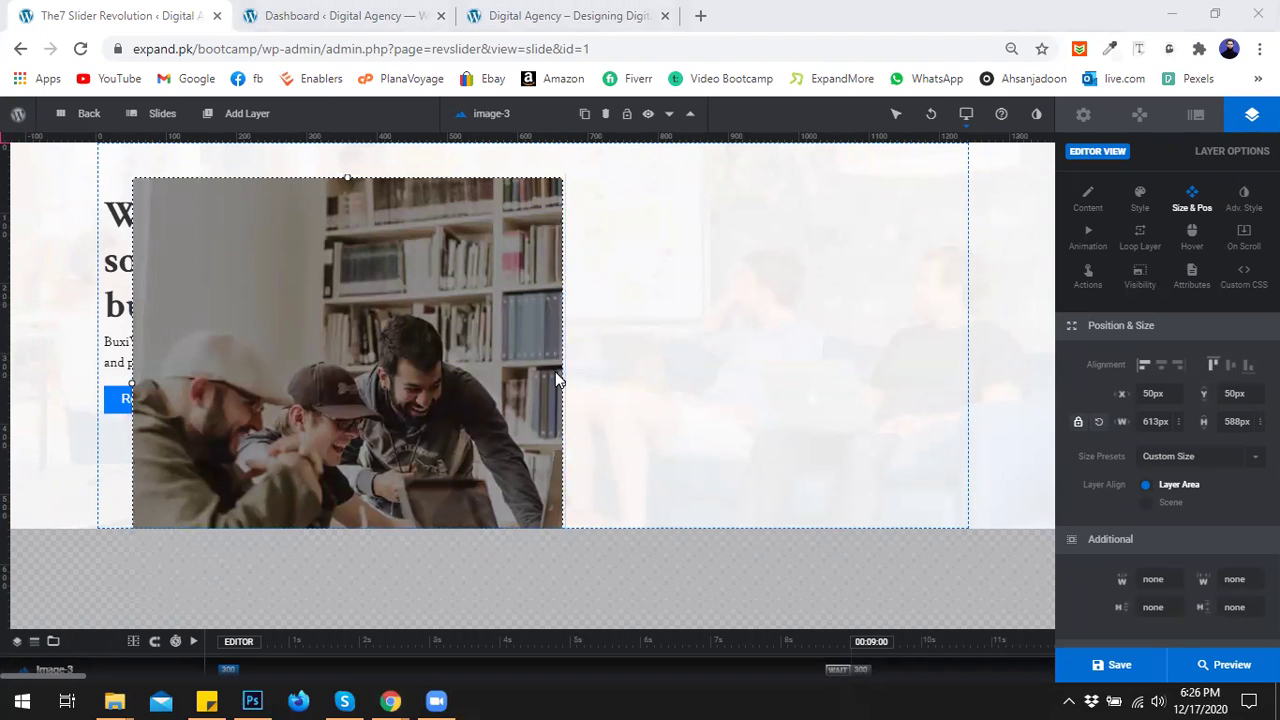
{"action": "left_click_drag", "start_coordinate": [348, 176], "coordinate": [359, 248]}
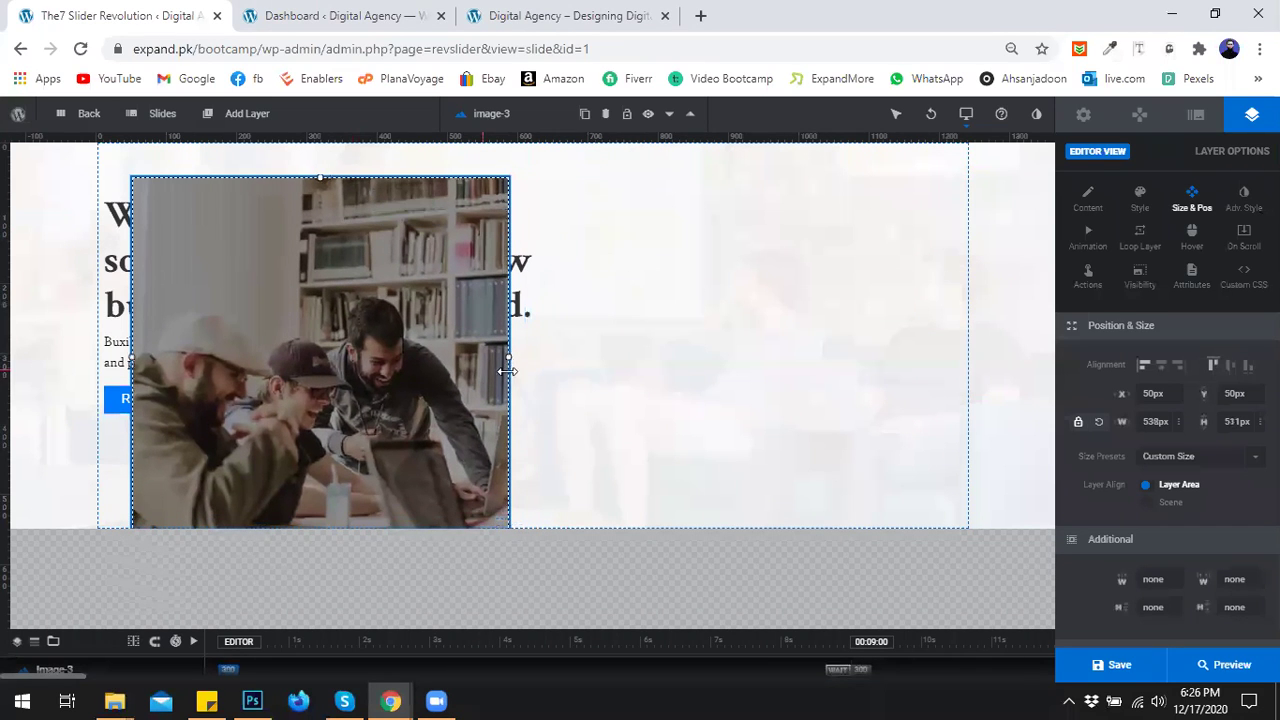
{"action": "left_click_drag", "start_coordinate": [494, 357], "coordinate": [801, 349]}
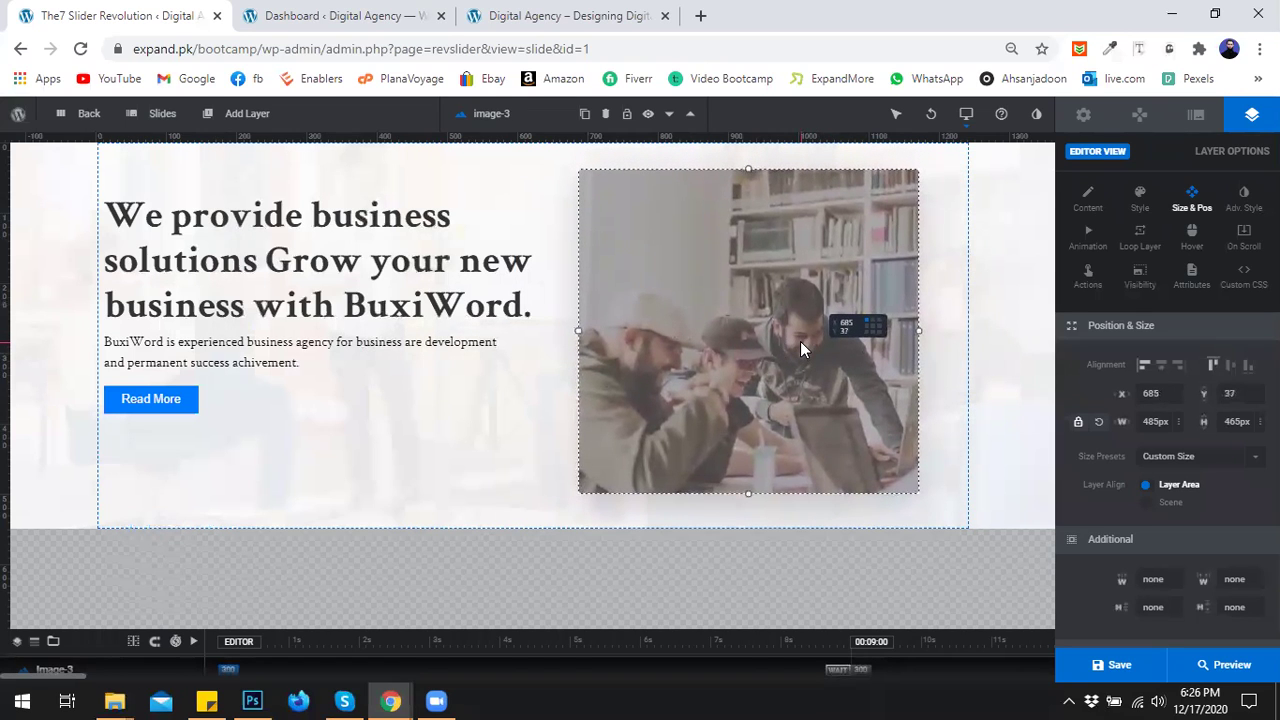
{"action": "left_click", "coordinate": [489, 373]}
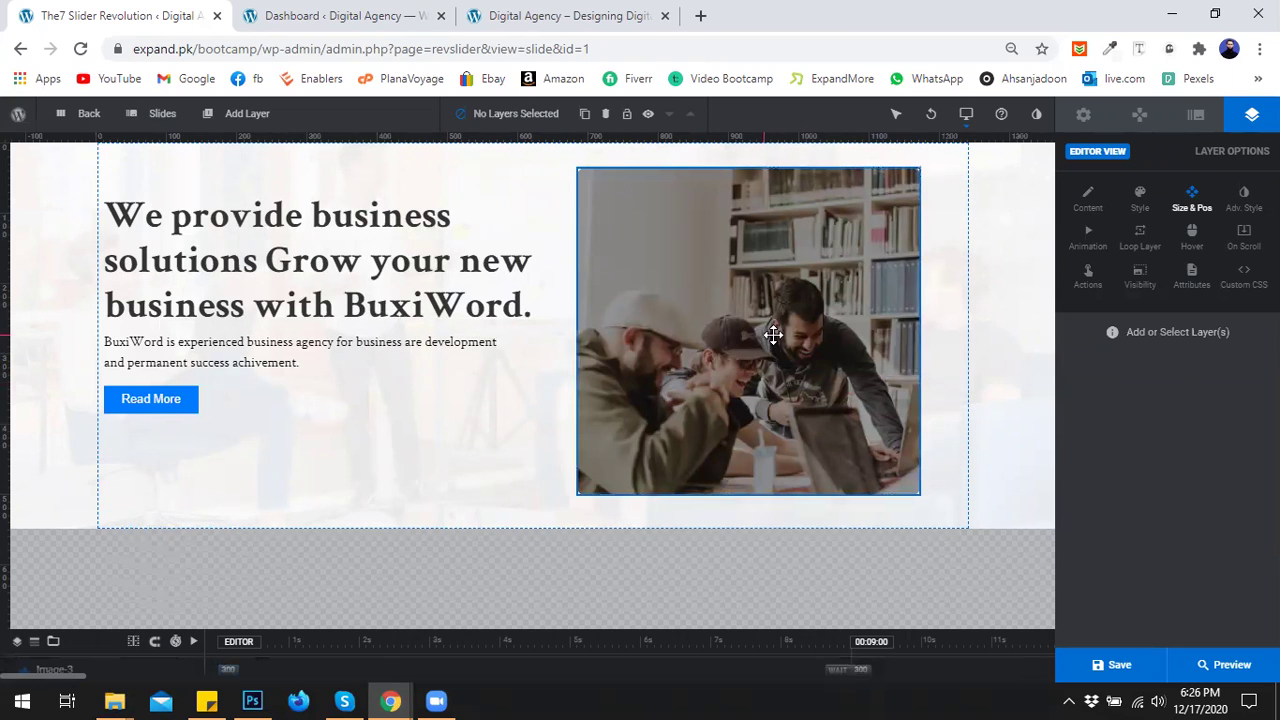
Refine the photo to about 468×442 px and centre it vertically at X 713px, Y 0px.
{"action": "left_click", "coordinate": [851, 92]}
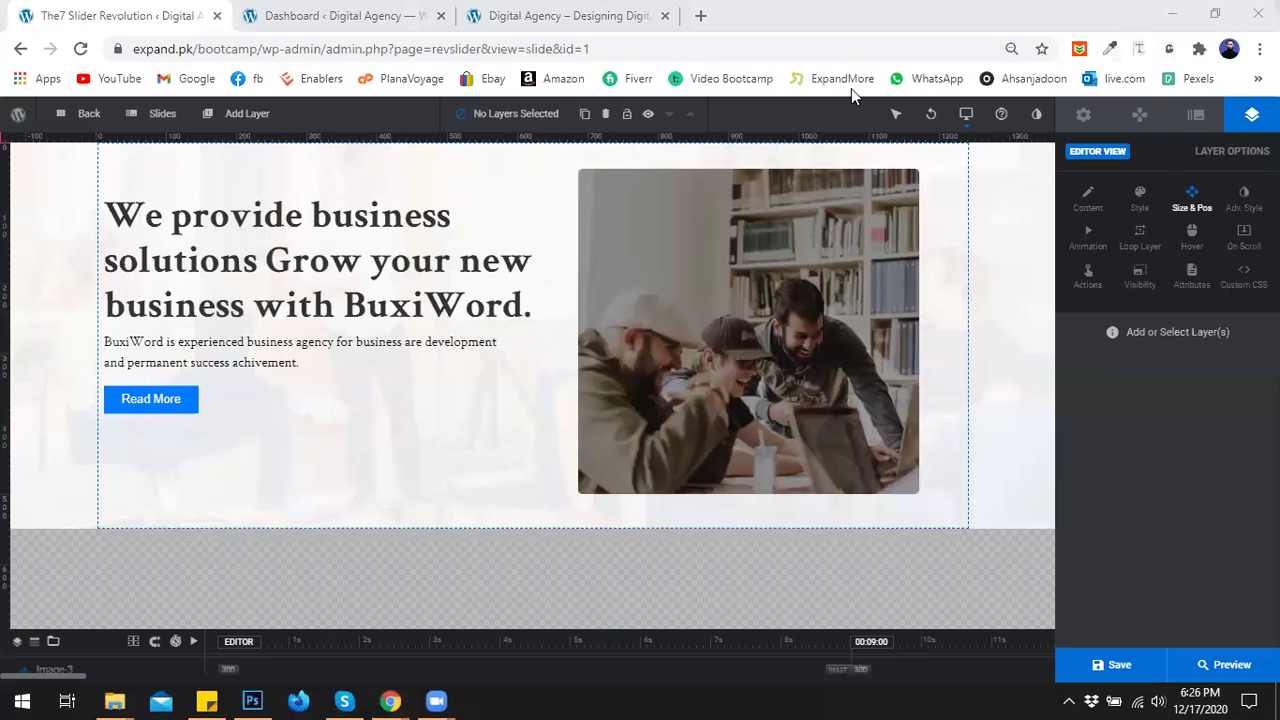
{"action": "left_click", "coordinate": [811, 178]}
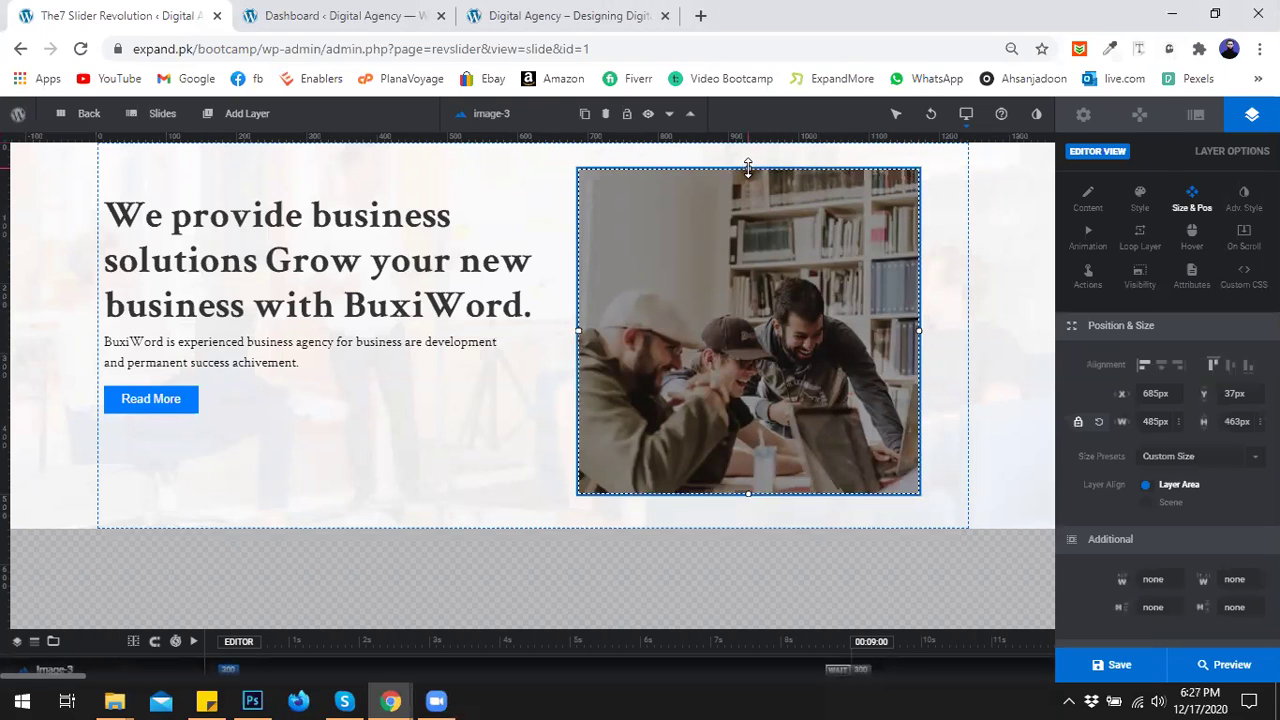
{"action": "left_click_drag", "start_coordinate": [748, 174], "coordinate": [752, 210]}
{"action": "left_click_drag", "start_coordinate": [771, 263], "coordinate": [768, 243]}
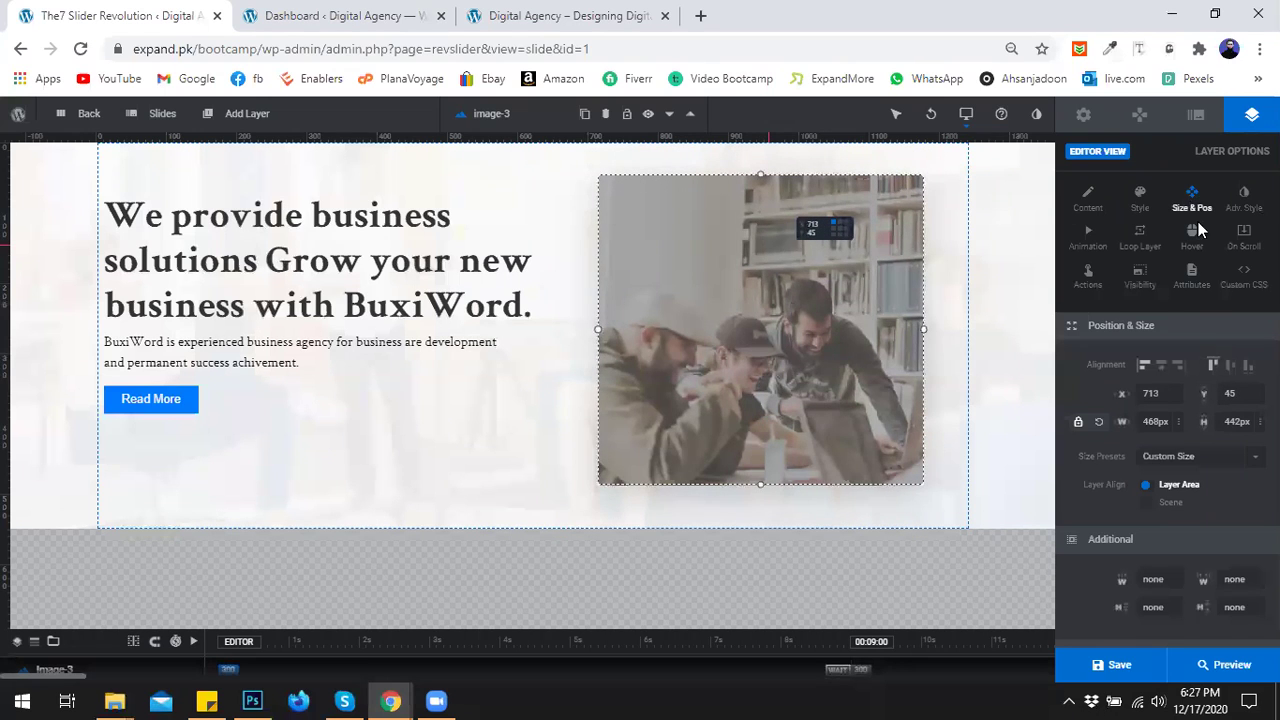
{"action": "left_click", "coordinate": [1228, 370]}
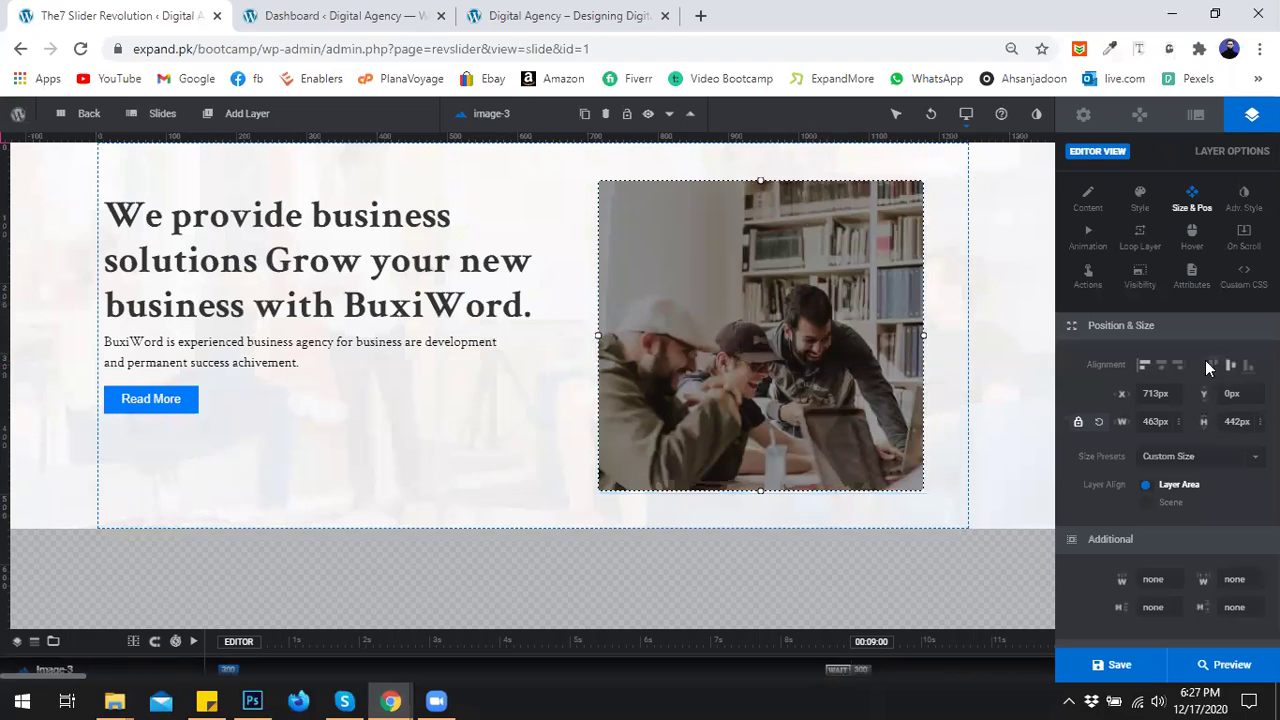
{"action": "left_click", "coordinate": [448, 420]}
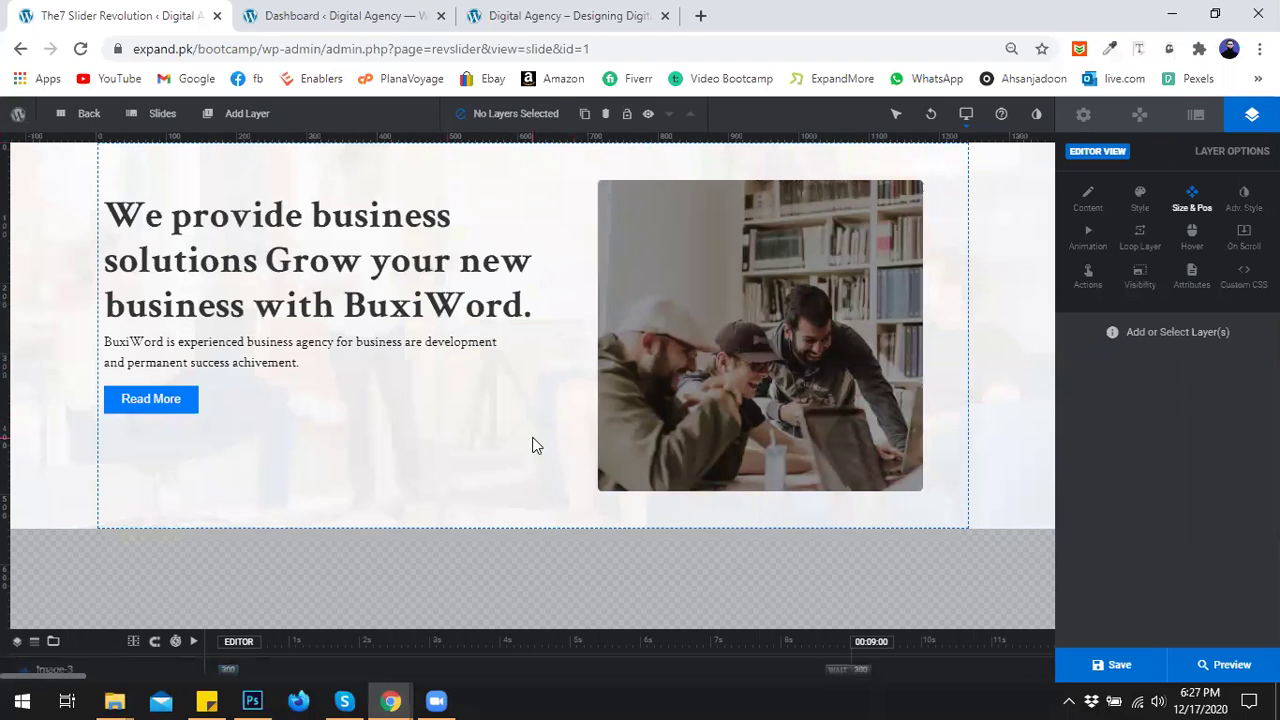
{"action": "mouse_move", "coordinate": [388, 700]}
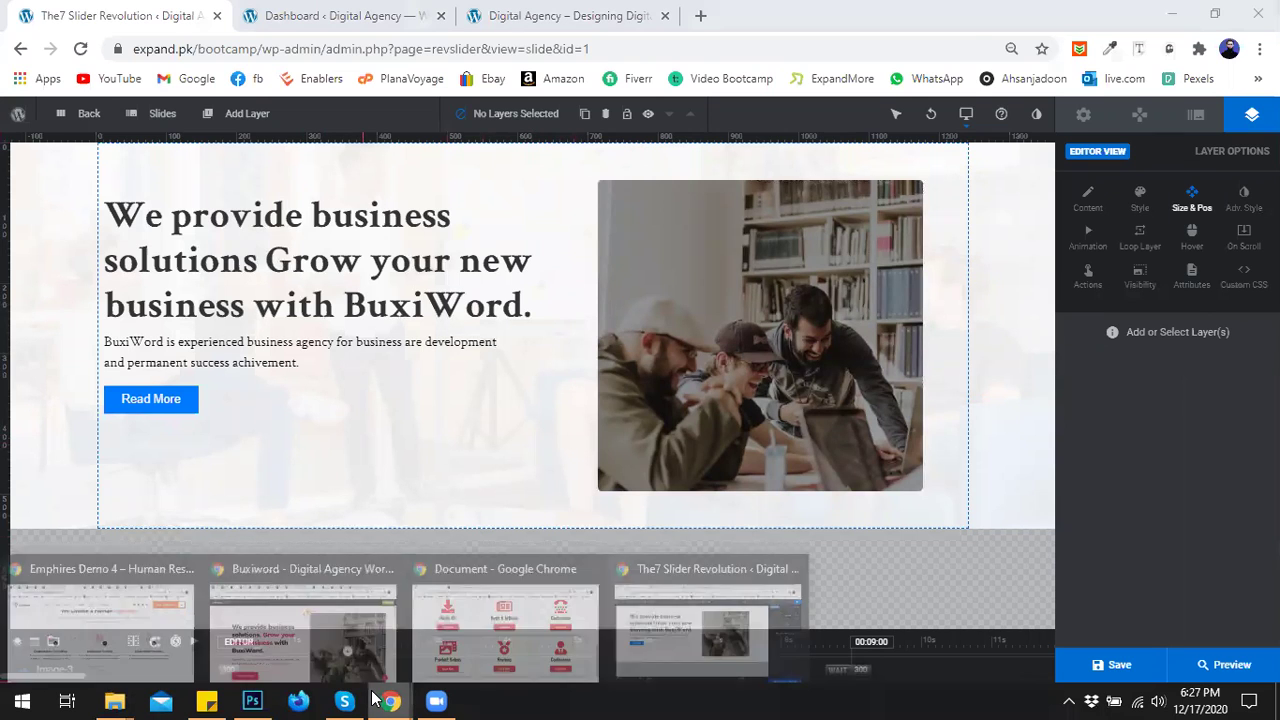
{"action": "left_click", "coordinate": [281, 609]}
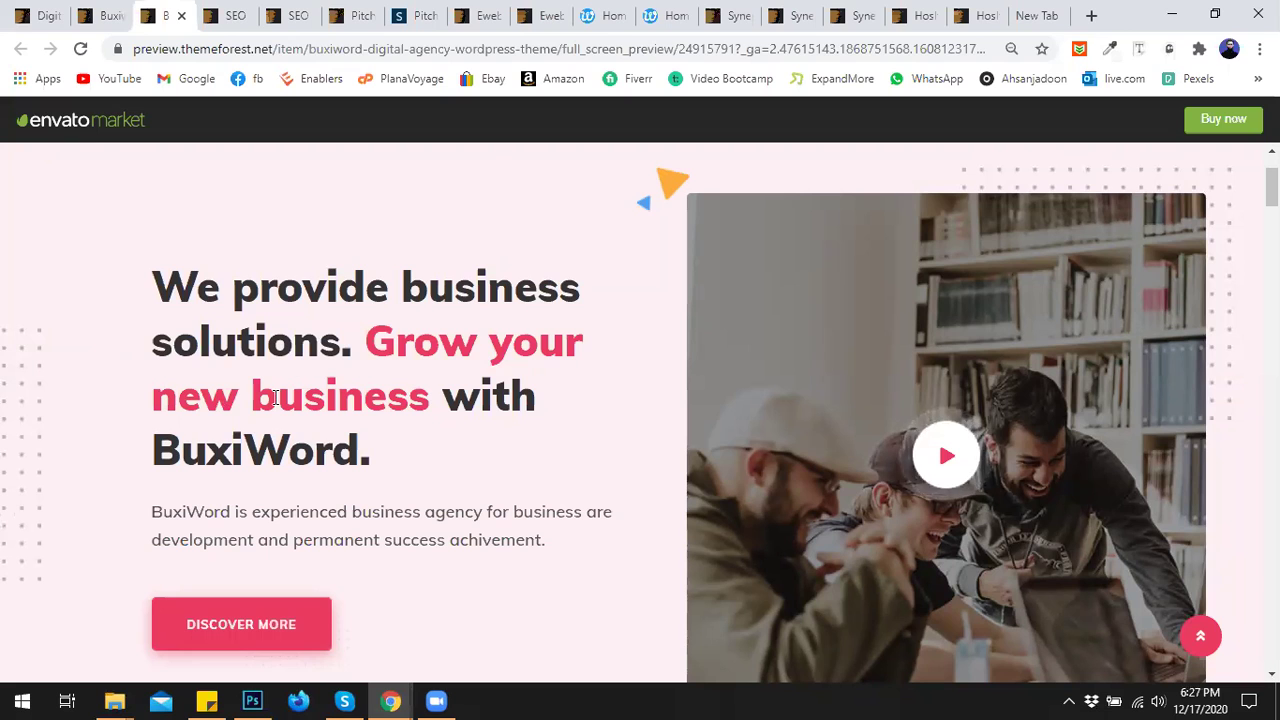
{"action": "mouse_move", "coordinate": [395, 700]}
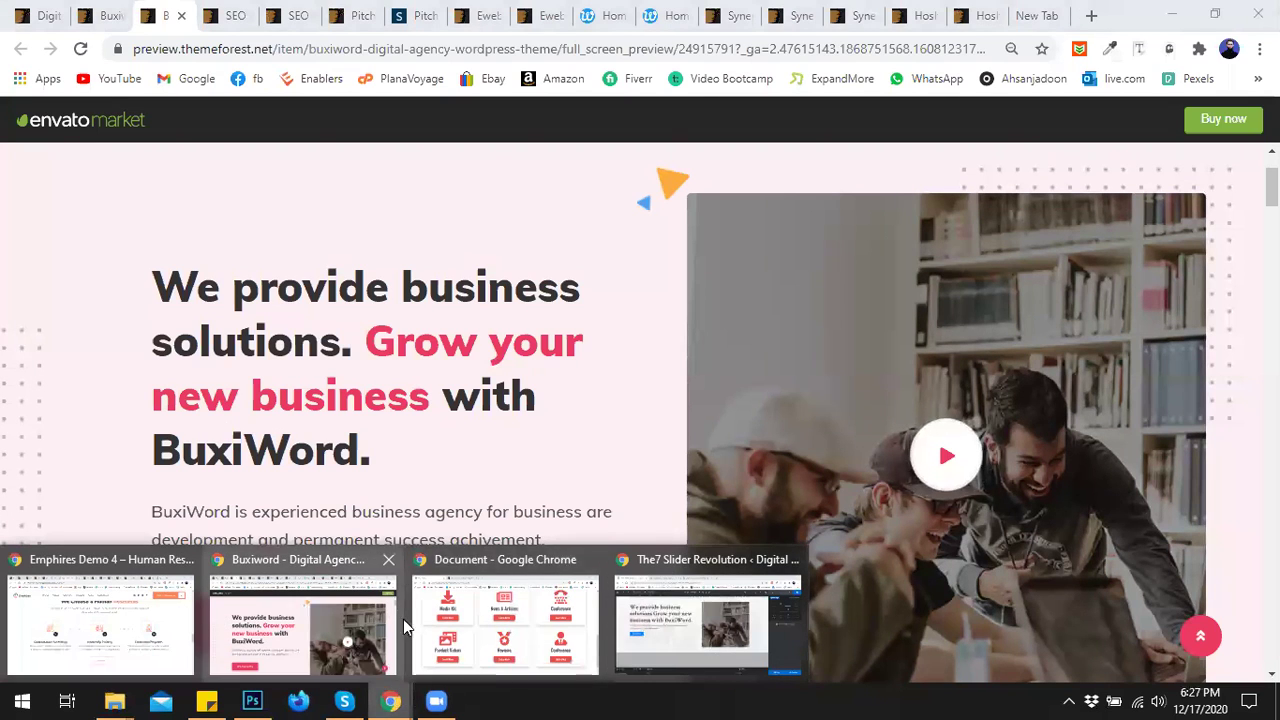
{"action": "left_click", "coordinate": [720, 617]}
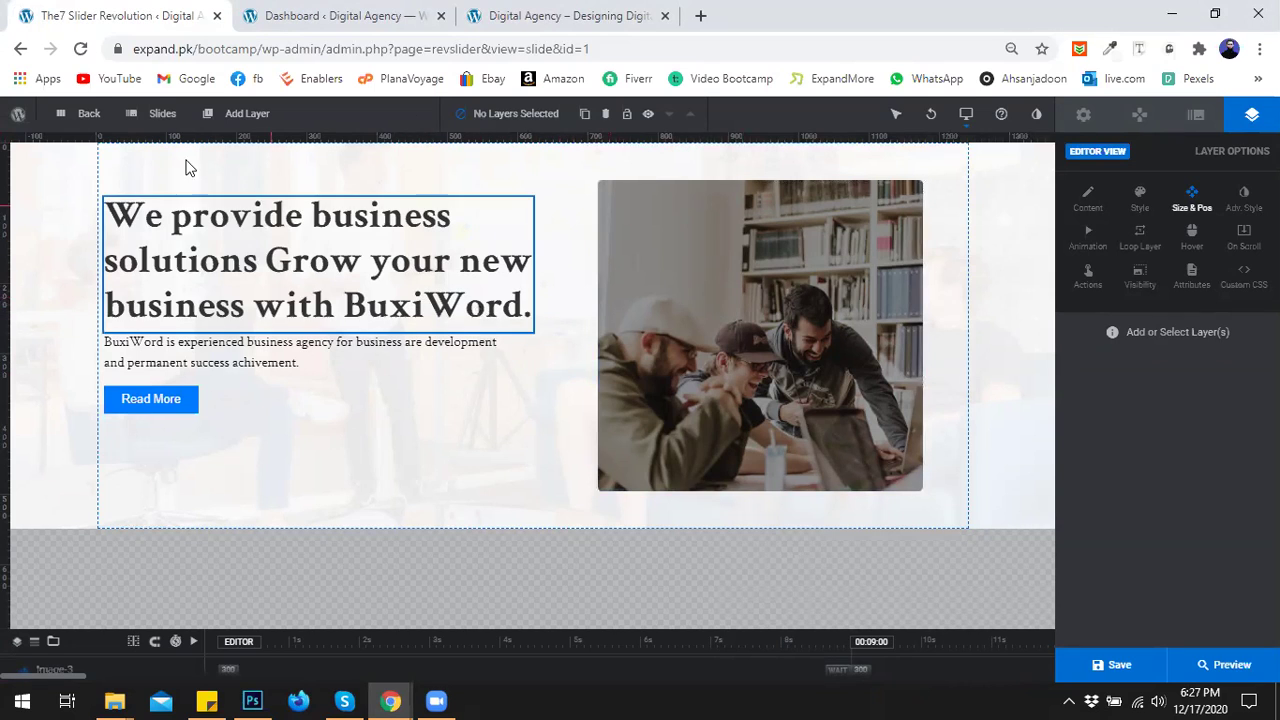
Insert the dotted pattern from the media library and drag it over the photo's top-right corner.
{"action": "mouse_move", "coordinate": [240, 114]}
{"action": "mouse_move", "coordinate": [216, 168]}
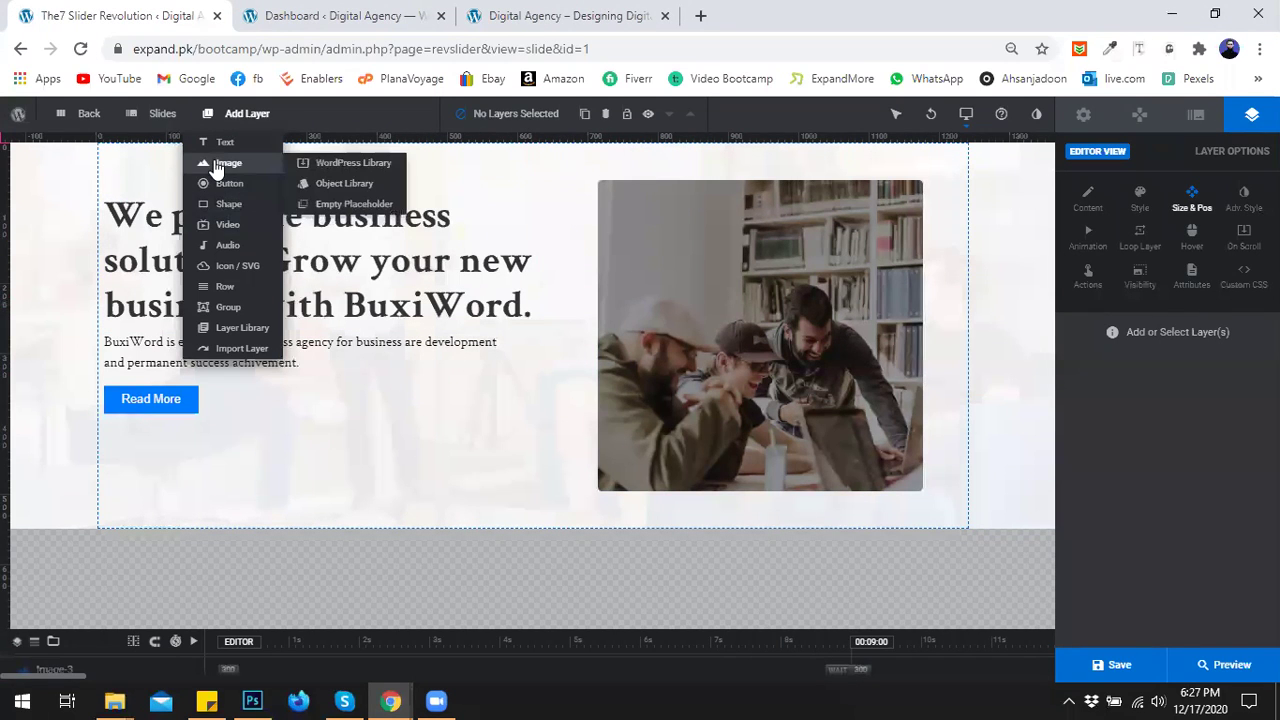
{"action": "left_click", "coordinate": [326, 164]}
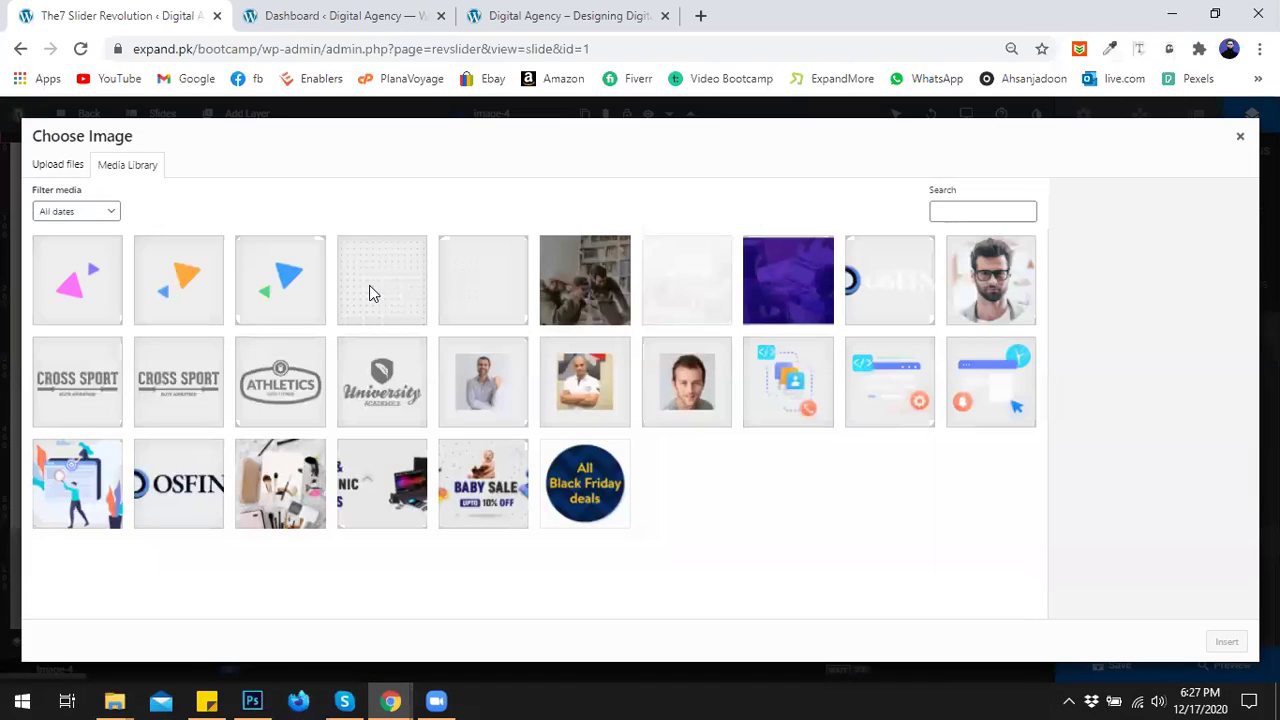
{"action": "left_click", "coordinate": [382, 290]}
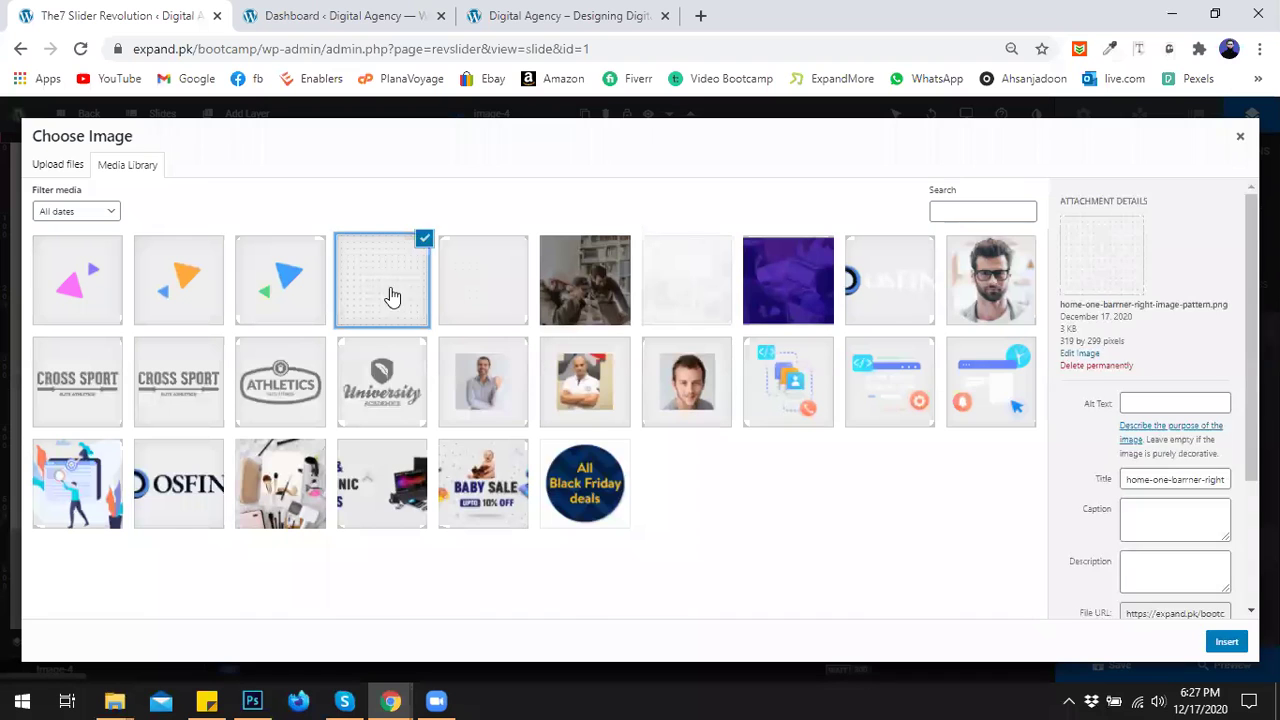
{"action": "left_click", "coordinate": [1226, 640]}
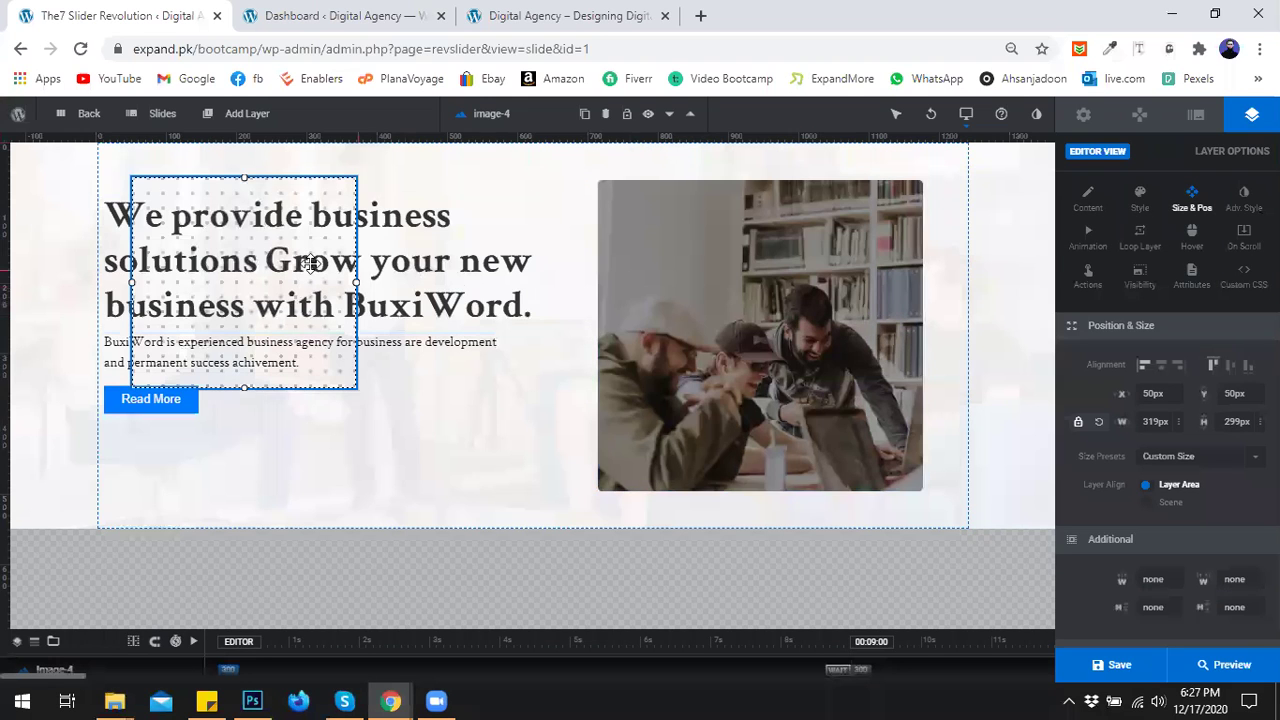
{"action": "left_click_drag", "start_coordinate": [297, 251], "coordinate": [879, 236]}
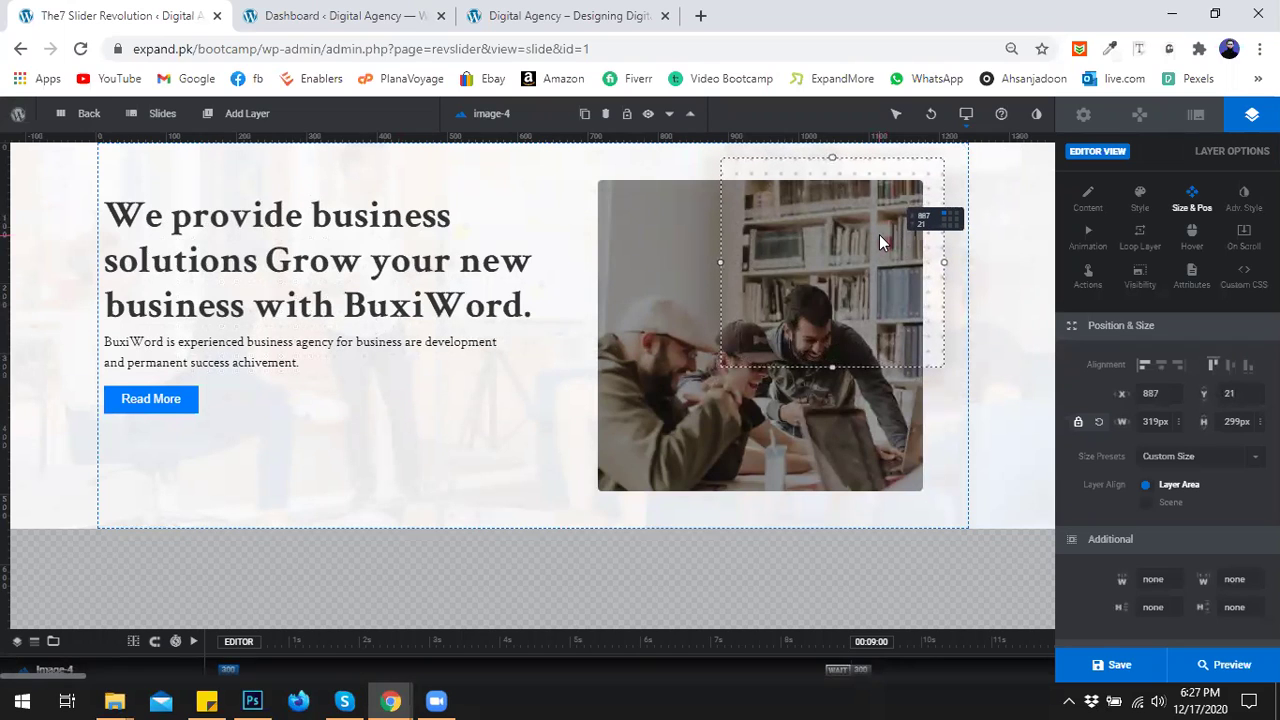
{"action": "left_click", "coordinate": [503, 440]}
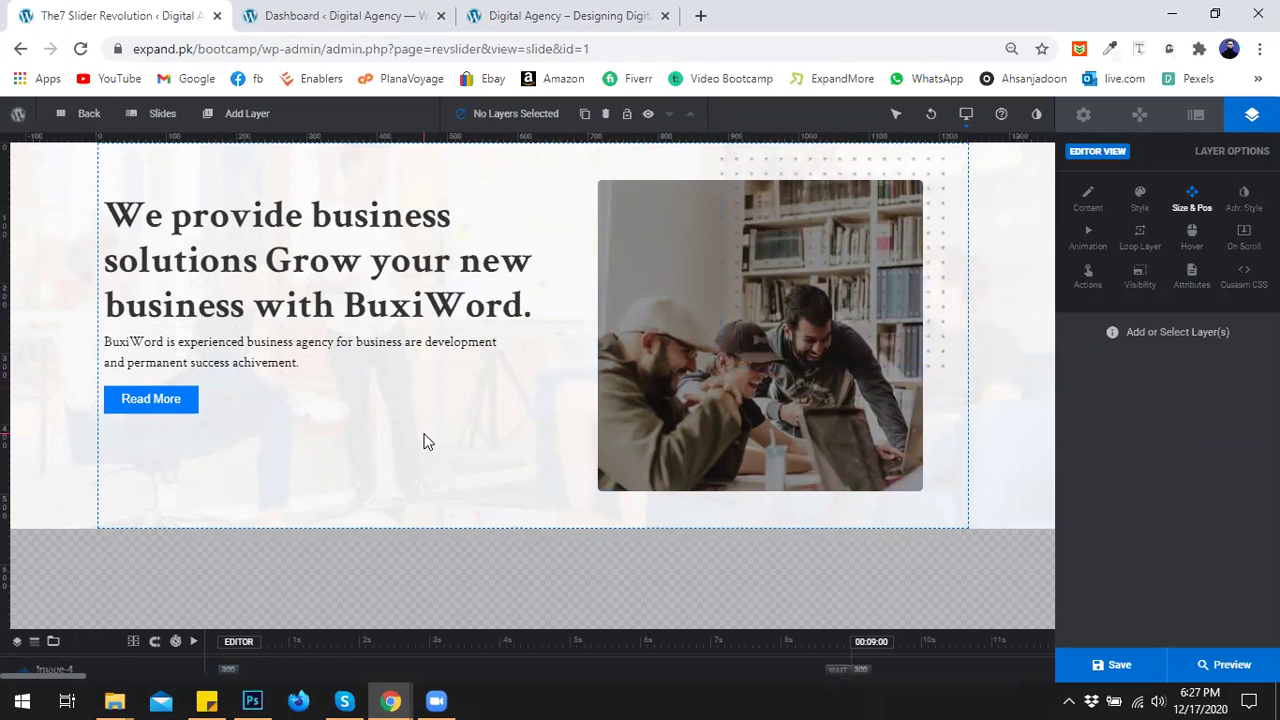
Expand the layer timeline and move Image-3 above Image-4 so the pattern sits behind the photo.
{"action": "left_click_drag", "start_coordinate": [604, 628], "coordinate": [592, 552]}
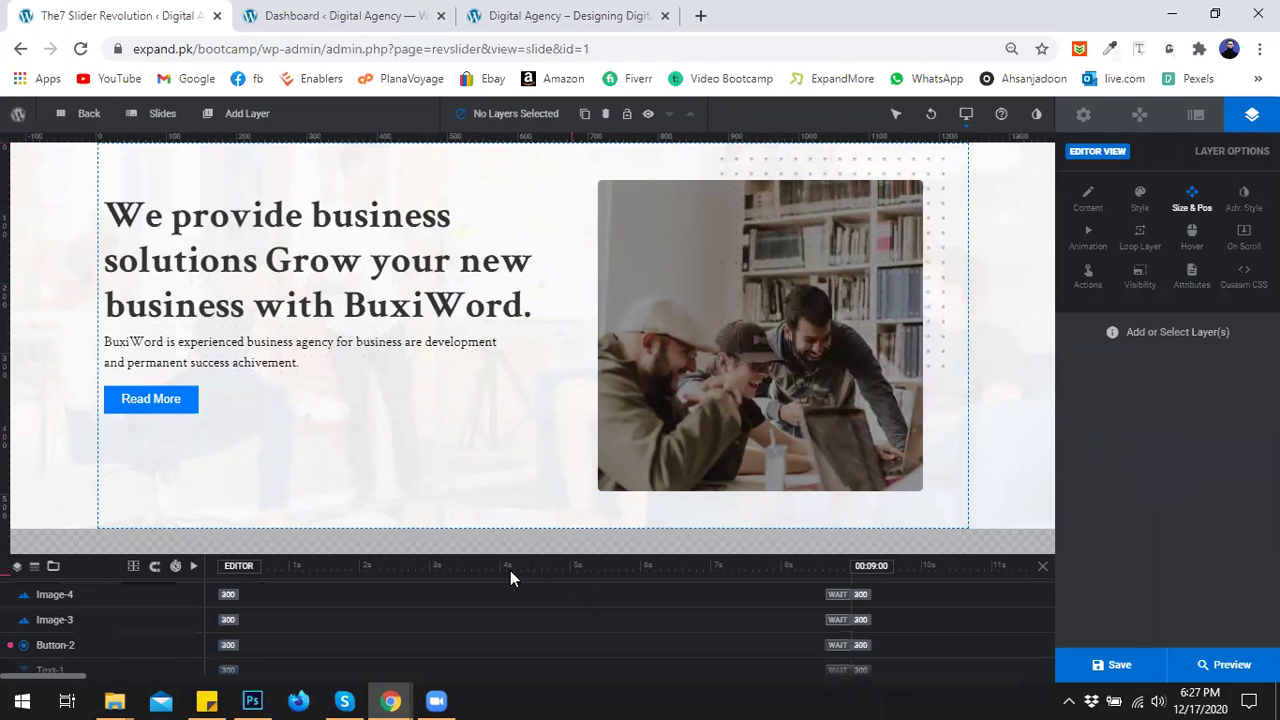
{"action": "left_click_drag", "start_coordinate": [435, 550], "coordinate": [434, 451]}
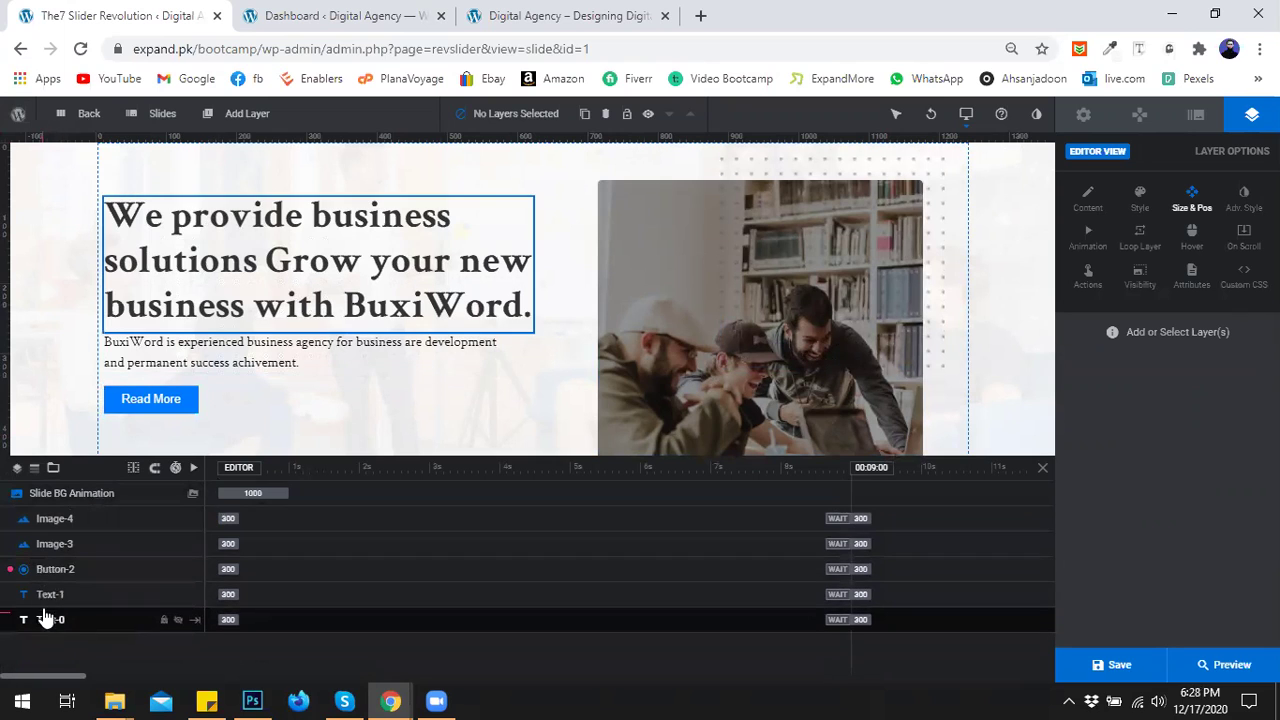
{"action": "mouse_move", "coordinate": [49, 536]}
{"action": "left_mouse_down"}
{"action": "mouse_move", "coordinate": [57, 517]}
{"action": "mouse_move", "coordinate": [49, 560]}
{"action": "mouse_move", "coordinate": [63, 543]}
{"action": "mouse_move", "coordinate": [55, 530]}
{"action": "left_mouse_up"}
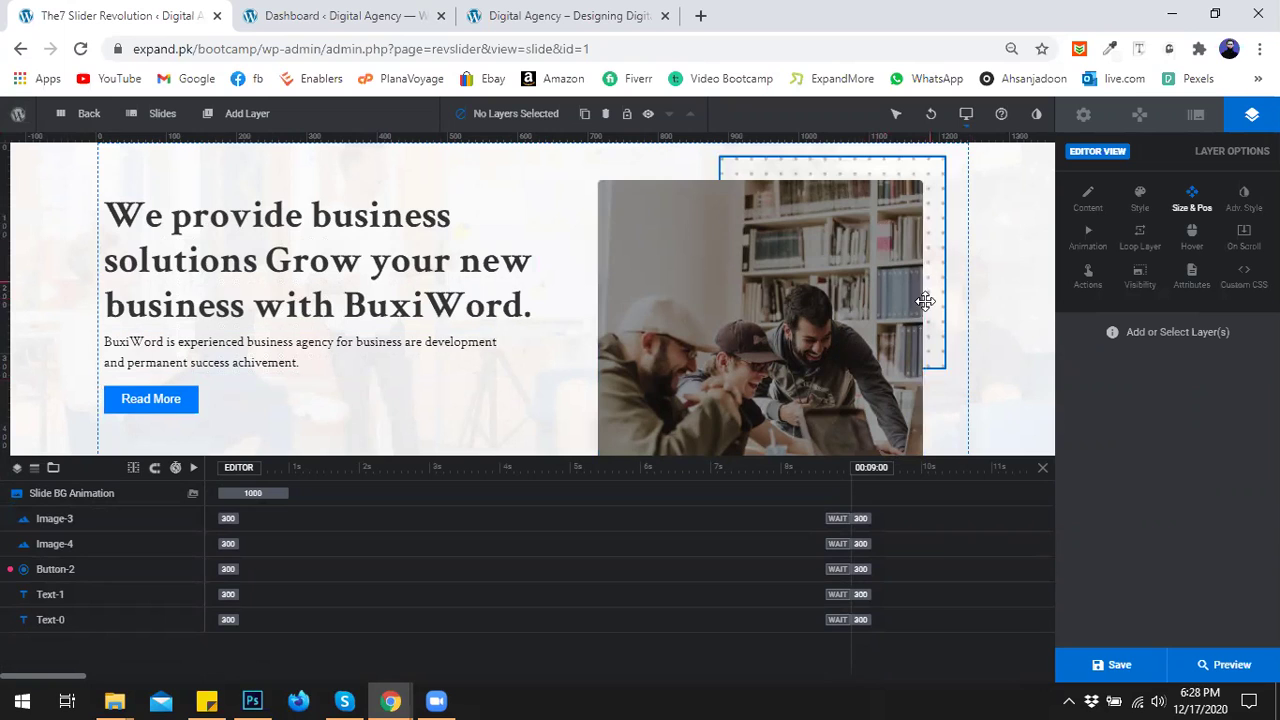
Collapse the timeline, briefly reopen it to check the layers, then close it again.
{"action": "left_click", "coordinate": [1041, 468]}
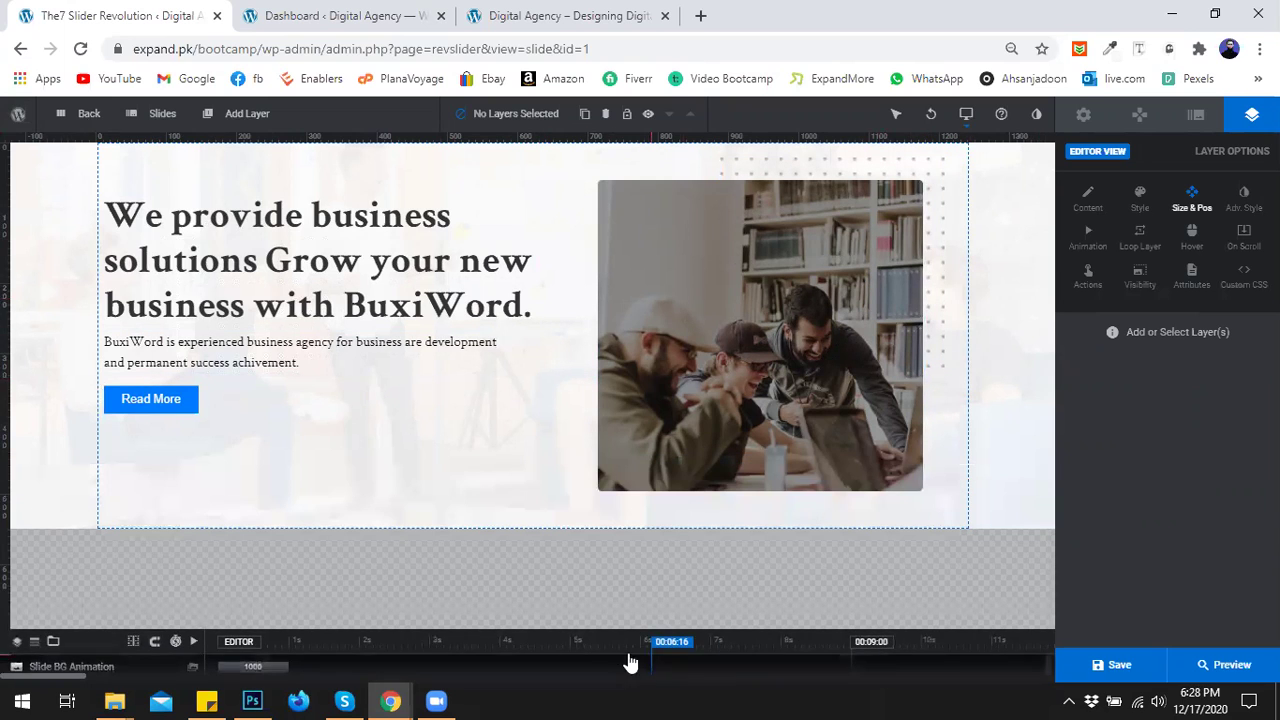
{"action": "mouse_move", "coordinate": [610, 487]}
{"action": "left_mouse_down"}
{"action": "mouse_move", "coordinate": [620, 368]}
{"action": "mouse_move", "coordinate": [600, 486]}
{"action": "left_mouse_up"}
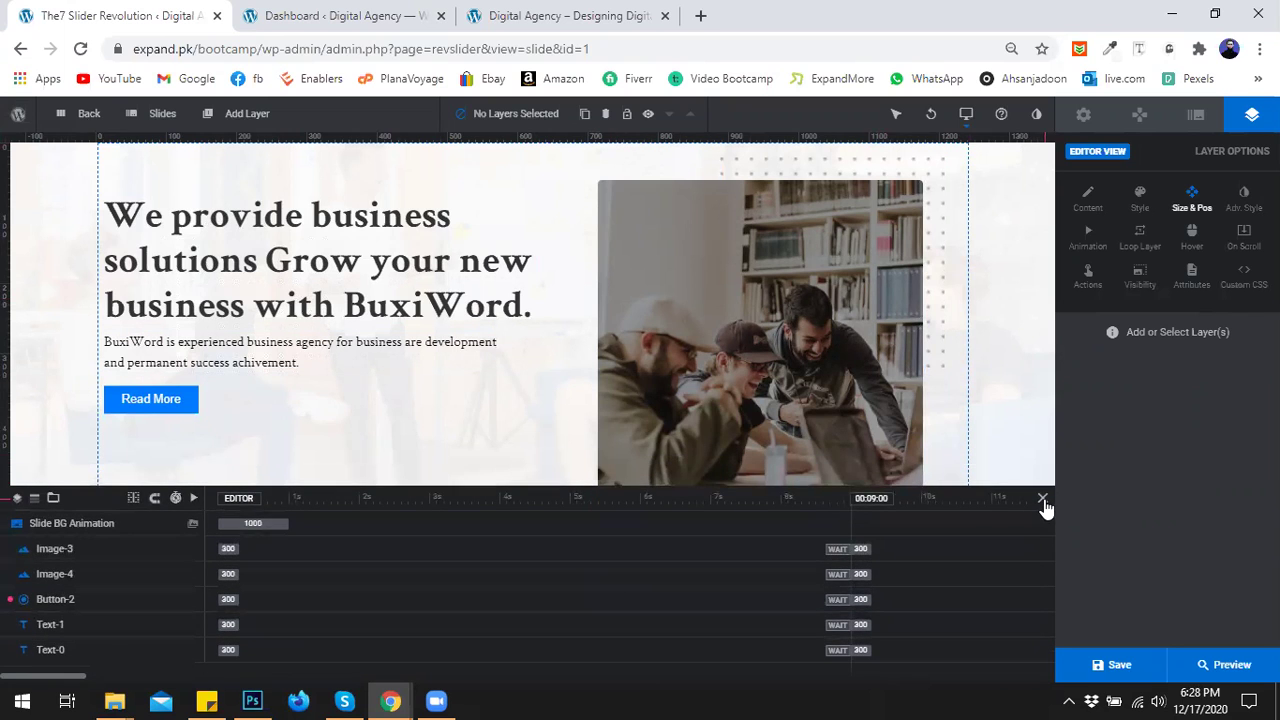
{"action": "left_click", "coordinate": [1042, 499]}
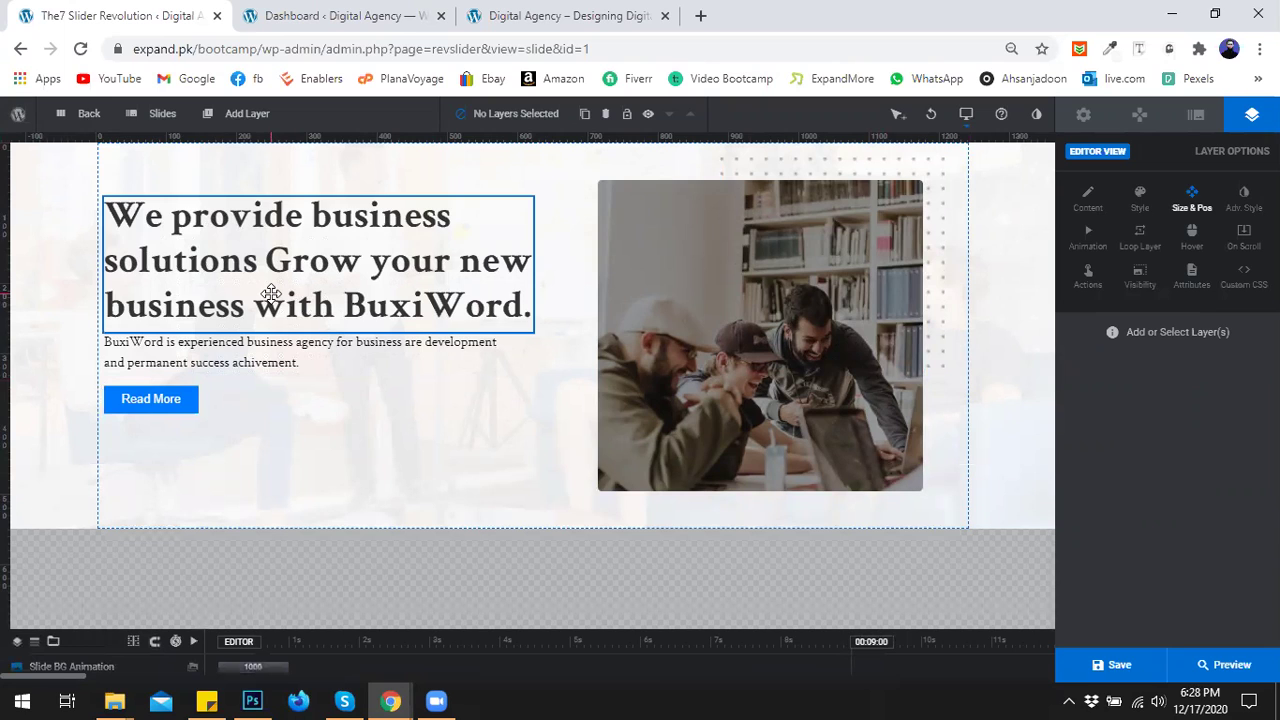
Select the heading, paragraph and Read More layers together and nudge them right to X 22px.
{"action": "left_click", "coordinate": [271, 294]}
{"action": "left_click", "coordinate": [236, 357], "text": "ctrl"}
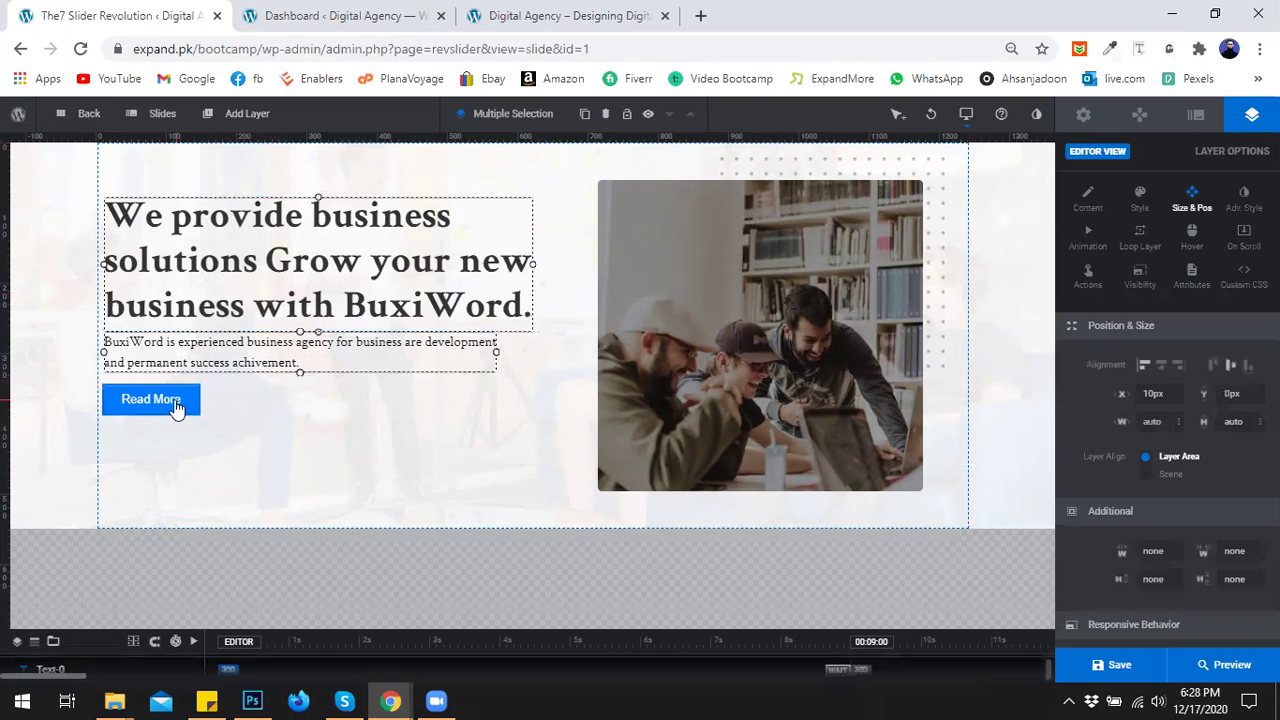
{"action": "left_click", "coordinate": [176, 407], "text": "ctrl"}
{"action": "key", "text": "Right"}
{"action": "key", "text": "Right"}
{"action": "key", "text": "Right"}
{"action": "key", "text": "Right"}
{"action": "key", "text": "Right"}
{"action": "key", "text": "Right"}
{"action": "key", "text": "Right"}
{"action": "key", "text": "Right"}
{"action": "key", "text": "Right"}
{"action": "key", "text": "Right"}
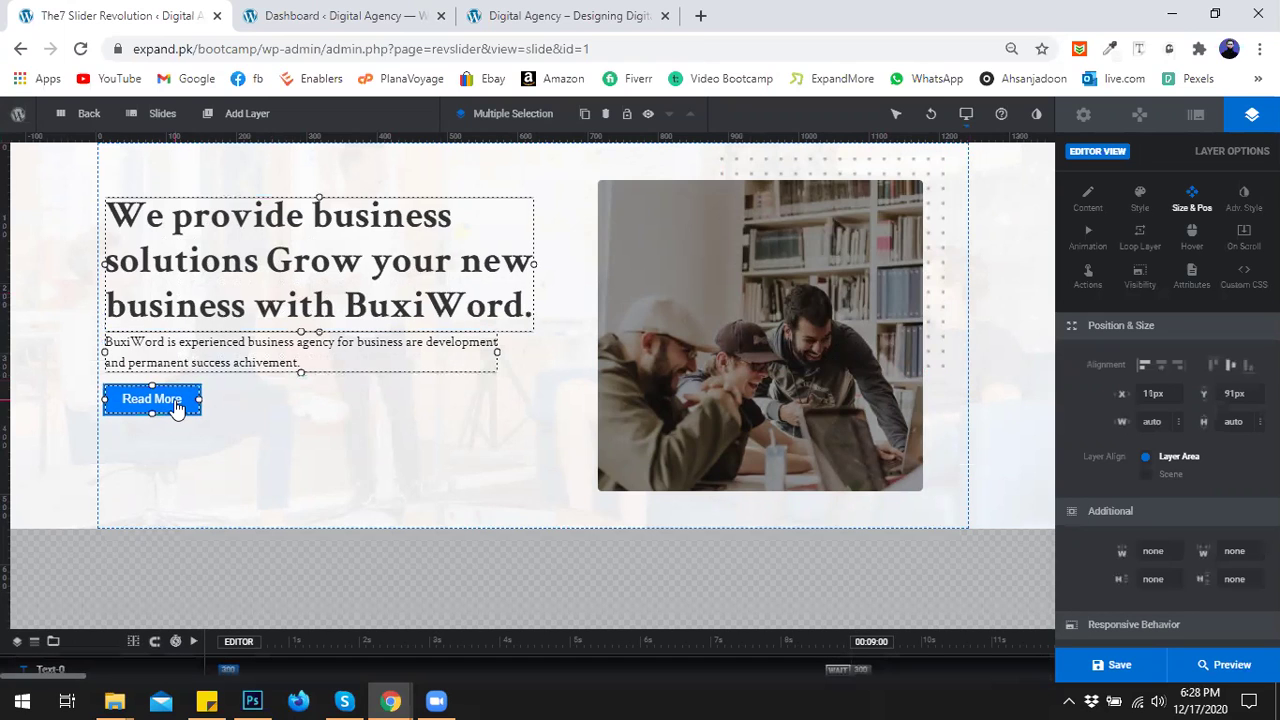
{"action": "key", "text": "Right"}
{"action": "key", "text": "Right"}
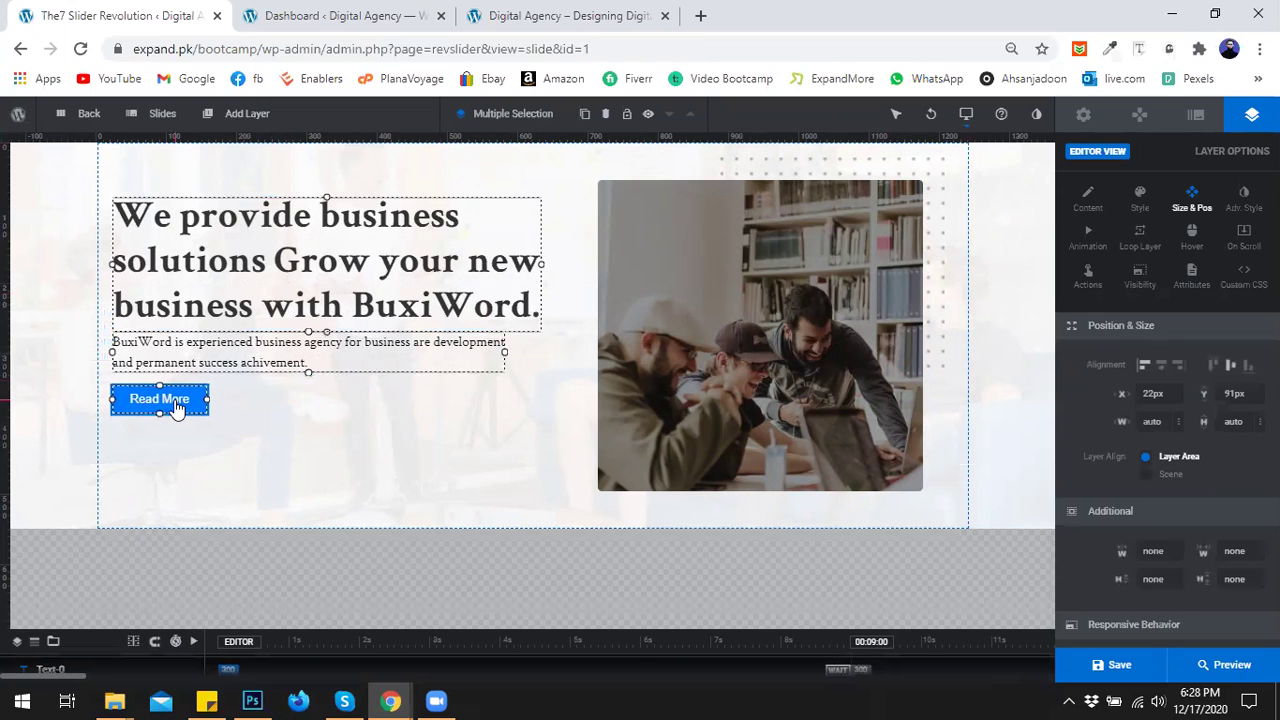
{"action": "left_click", "coordinate": [283, 436]}
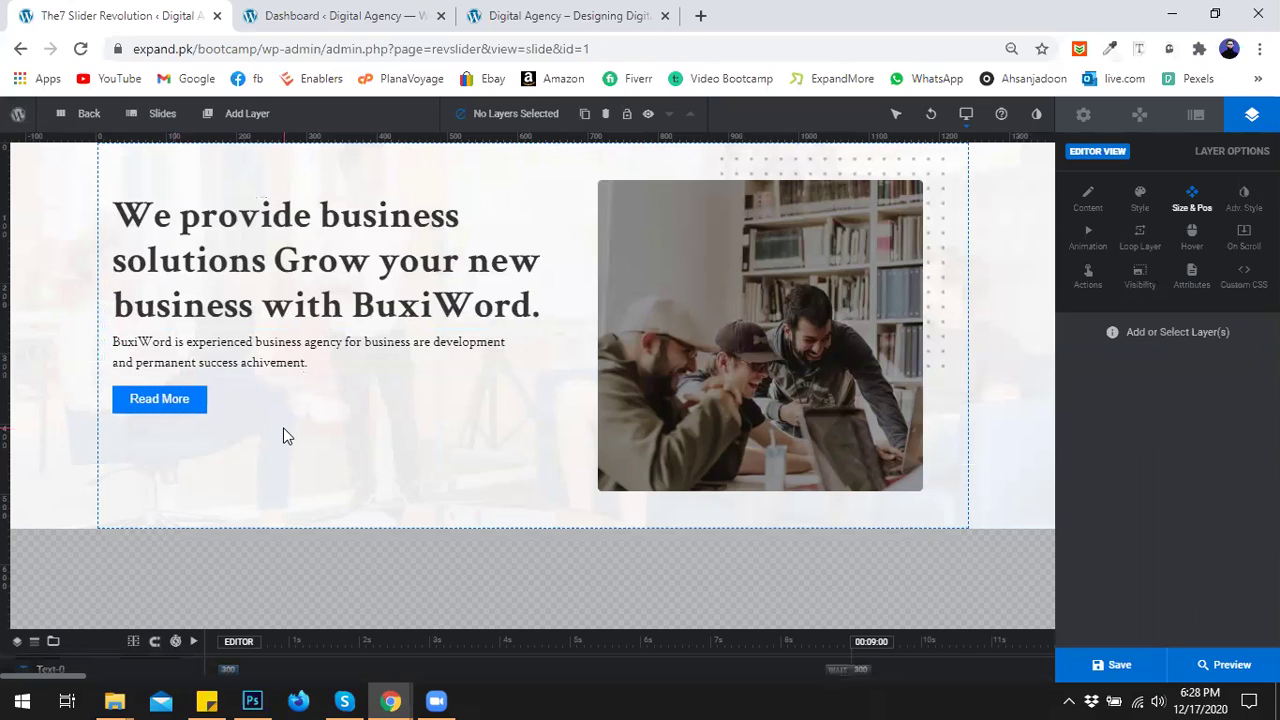
{"action": "left_click", "coordinate": [209, 118]}
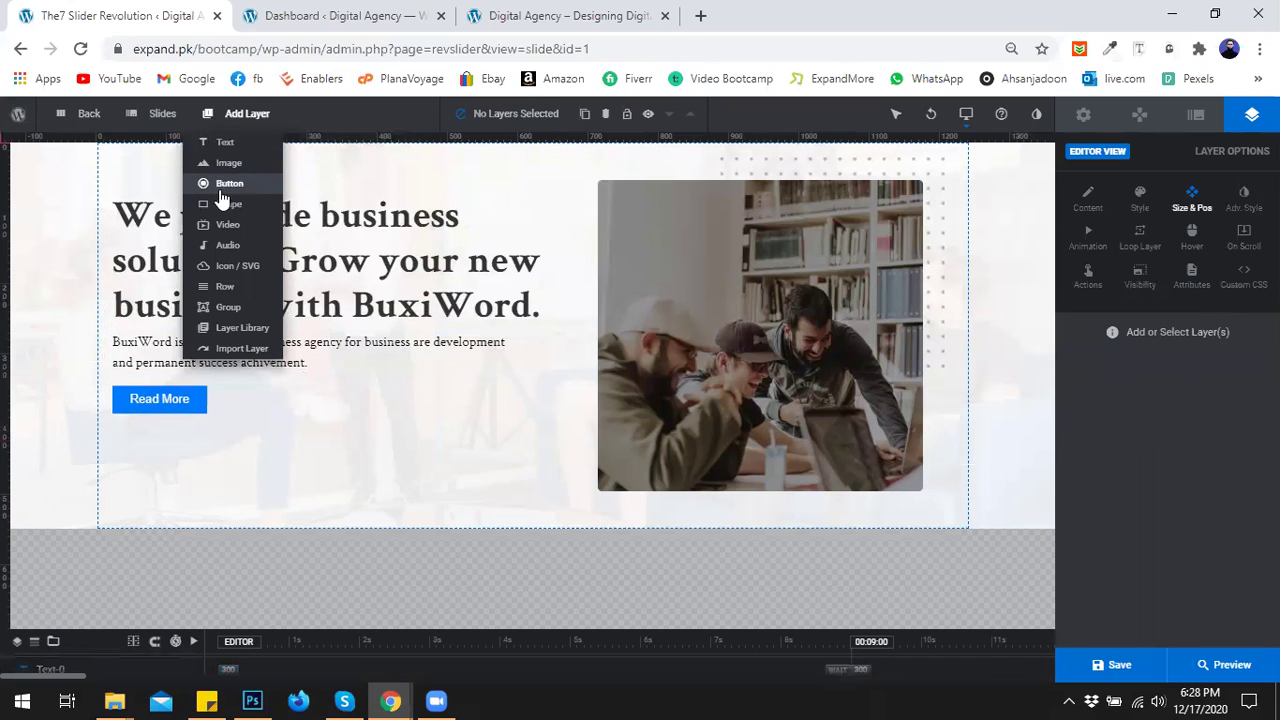
Insert the pattern image and resize it to 441×186 px at the lower-left, around X -350, Y 404.
{"action": "mouse_move", "coordinate": [225, 163]}
{"action": "left_click", "coordinate": [323, 168]}
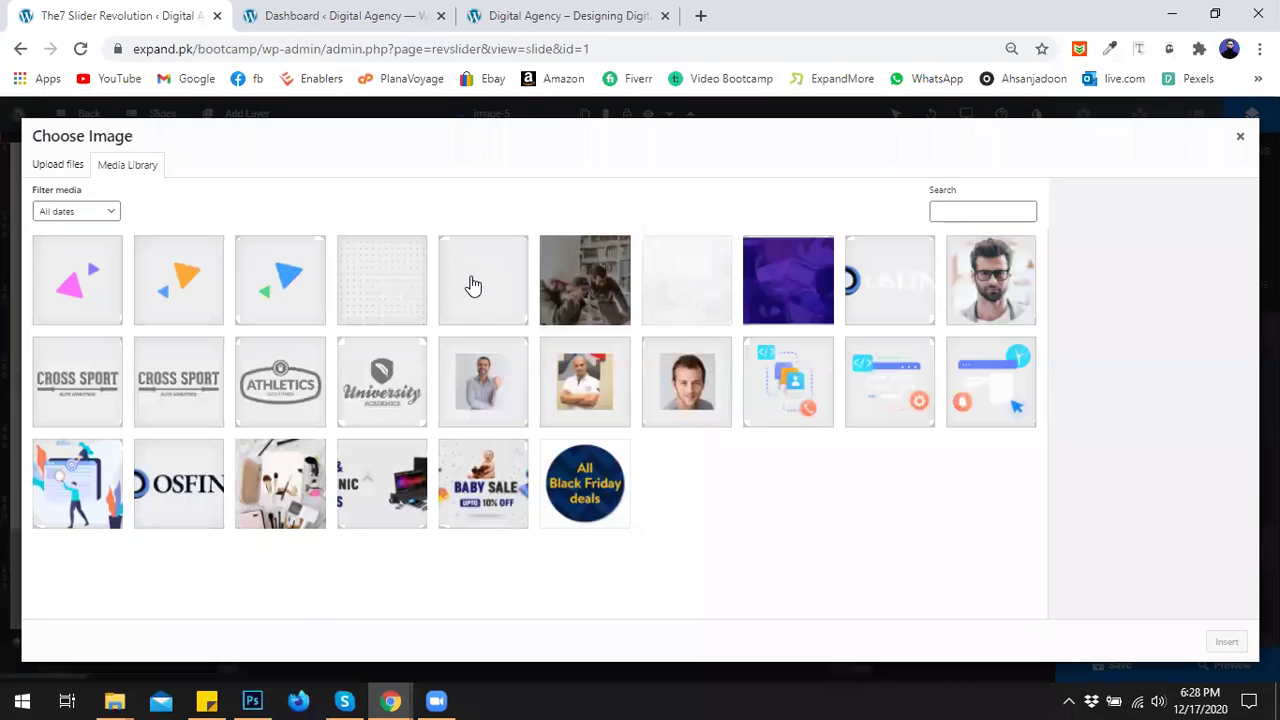
{"action": "left_click", "coordinate": [471, 286]}
{"action": "left_click", "coordinate": [1227, 642]}
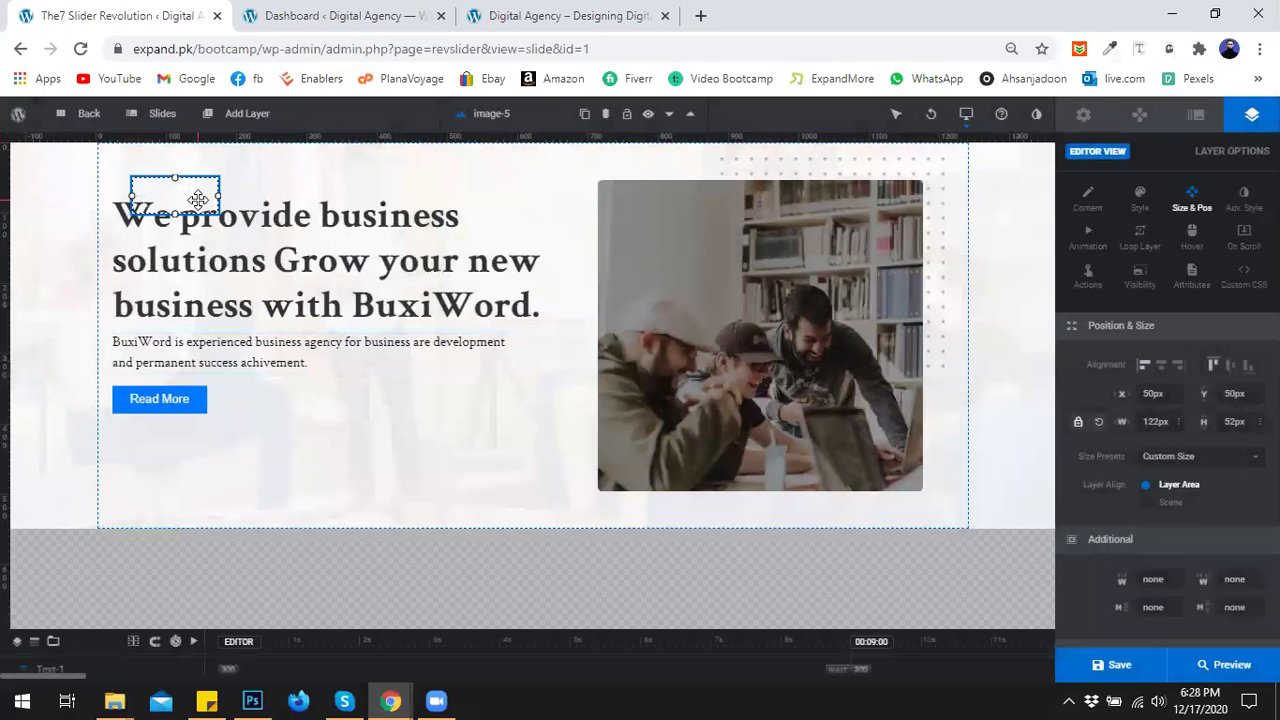
{"action": "left_click_drag", "start_coordinate": [185, 228], "coordinate": [486, 421]}
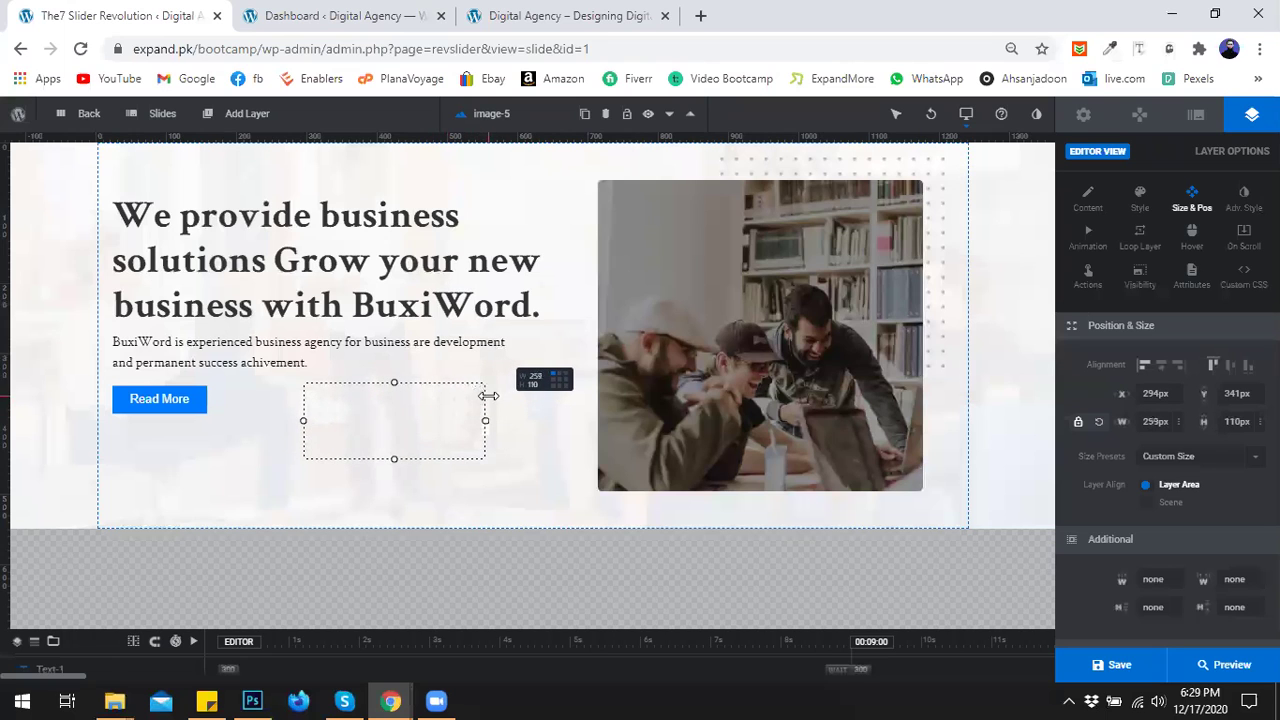
{"action": "left_click_drag", "start_coordinate": [395, 459], "coordinate": [420, 450]}
{"action": "left_click_drag", "start_coordinate": [194, 437], "coordinate": [2, 373]}
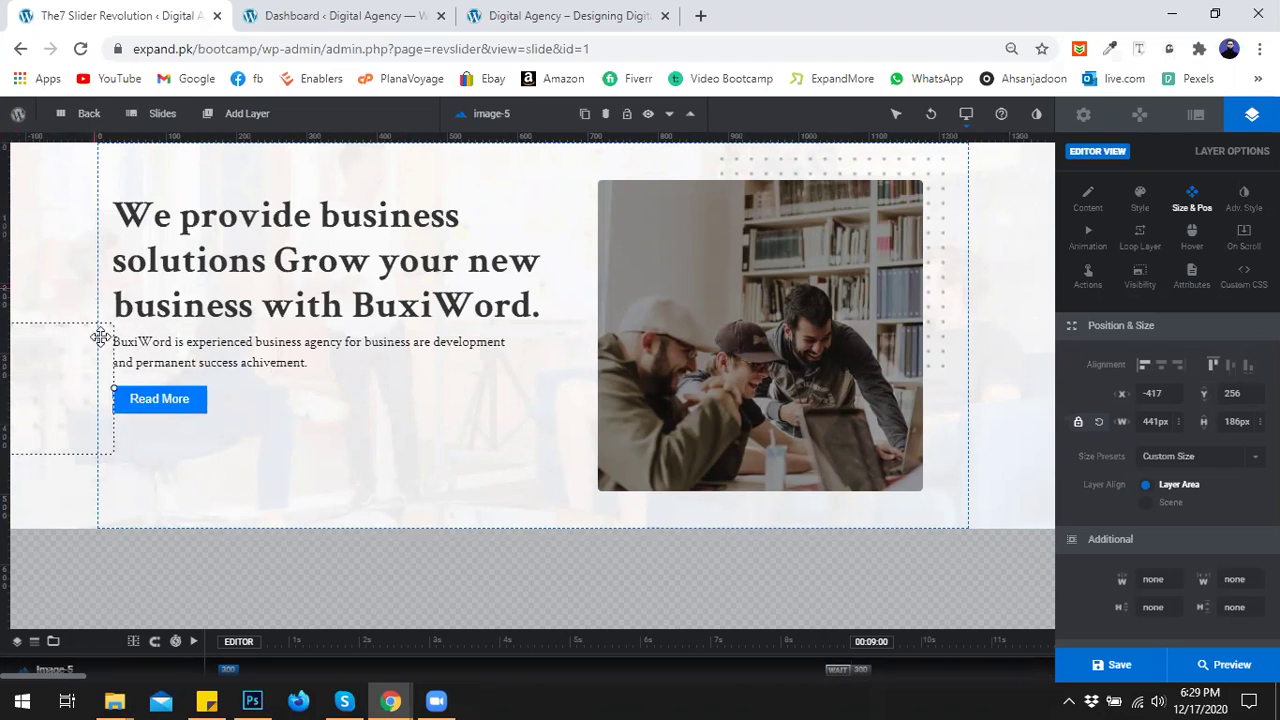
{"action": "left_click_drag", "start_coordinate": [49, 380], "coordinate": [97, 508]}
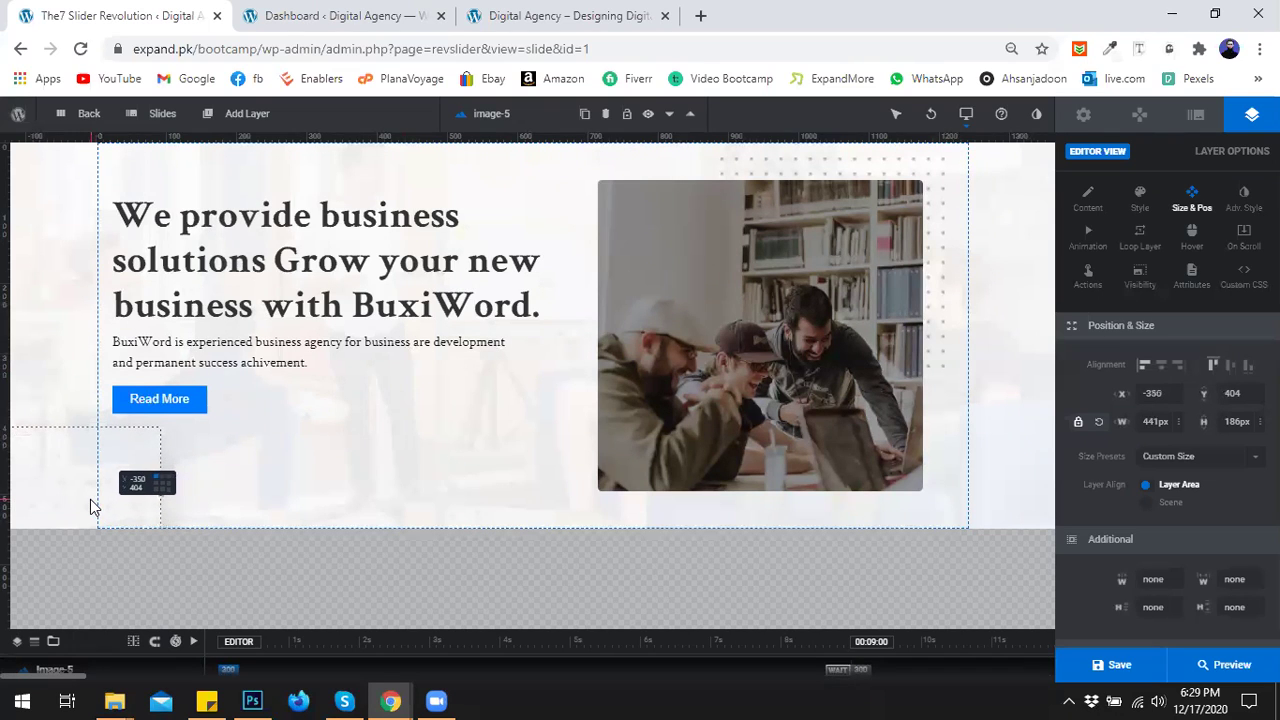
{"action": "left_click", "coordinate": [283, 462]}
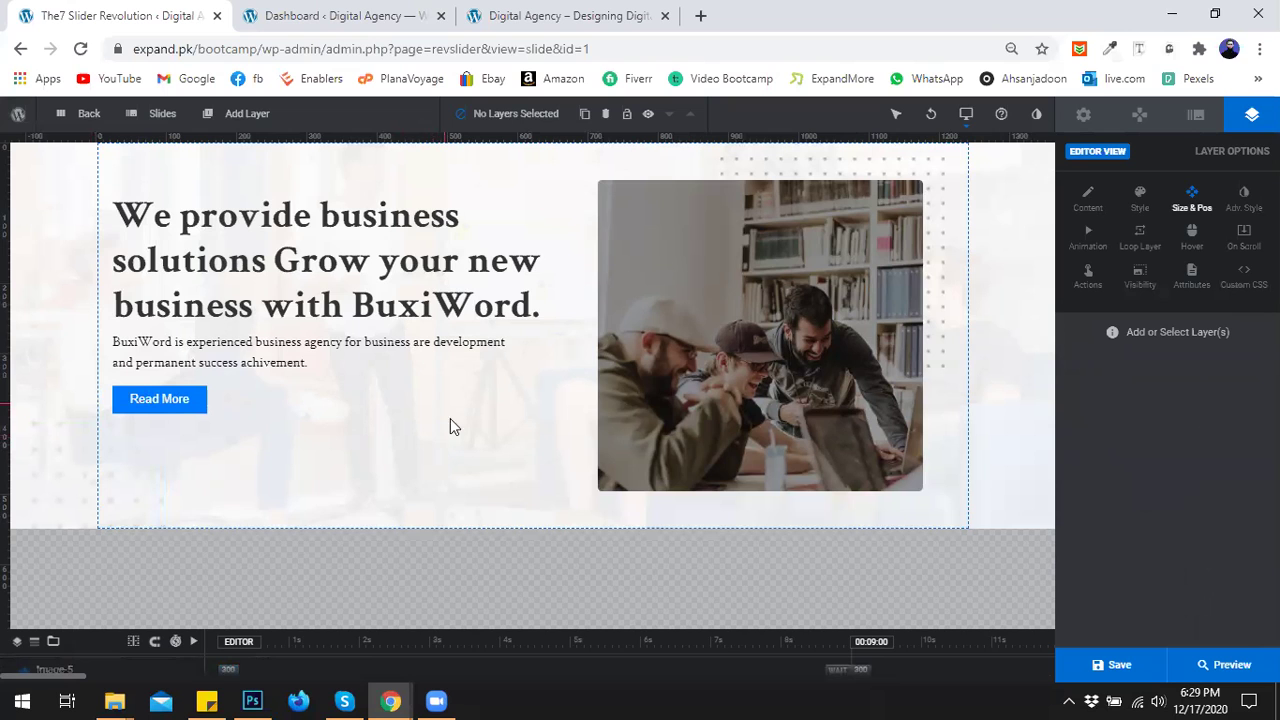
{"action": "left_click", "coordinate": [240, 113]}
Delete a stray empty placeholder, then insert the blue triangle image near the photo at X 633, Y 26.
{"action": "mouse_move", "coordinate": [220, 172]}
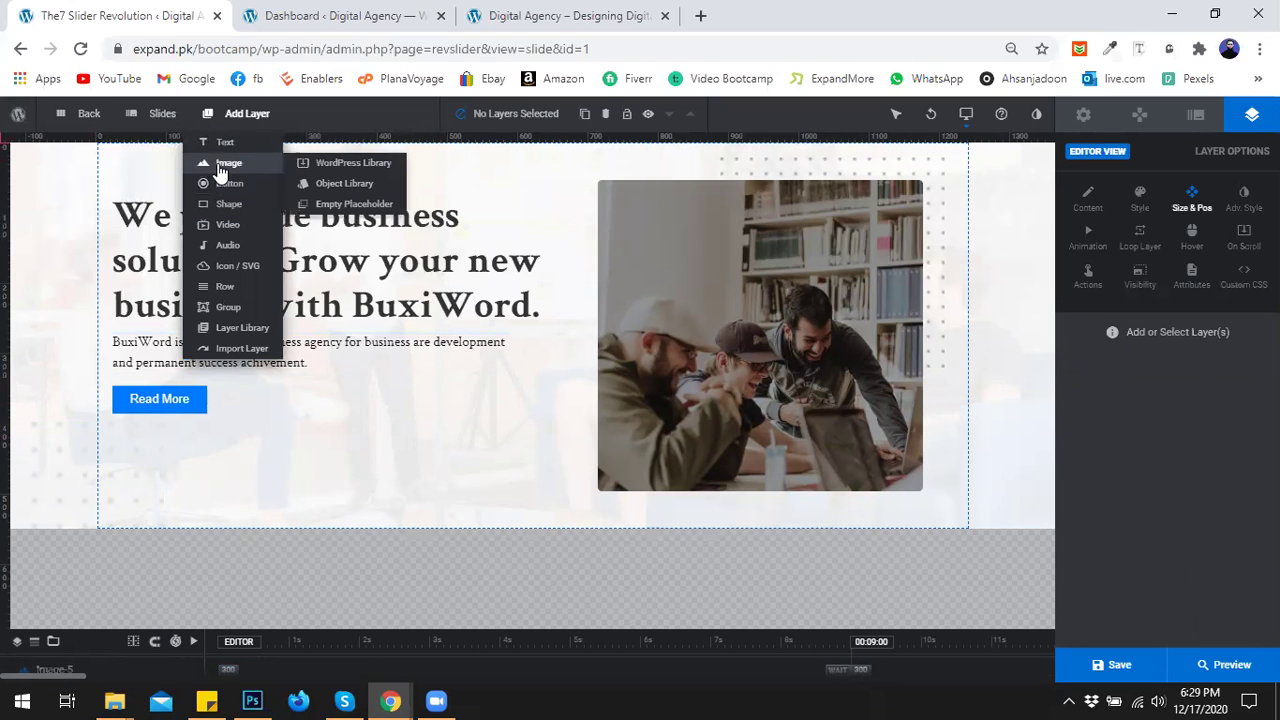
{"action": "left_click", "coordinate": [340, 182]}
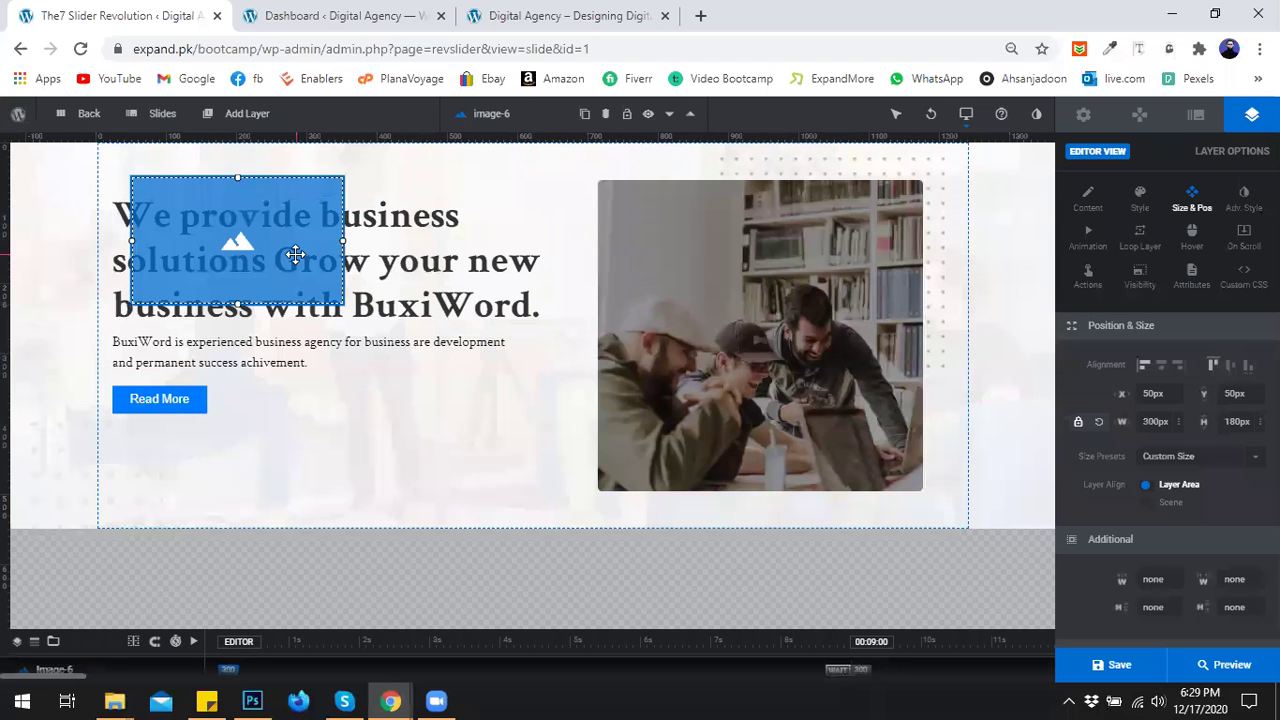
{"action": "key", "text": "Delete"}
{"action": "left_click", "coordinate": [250, 114]}
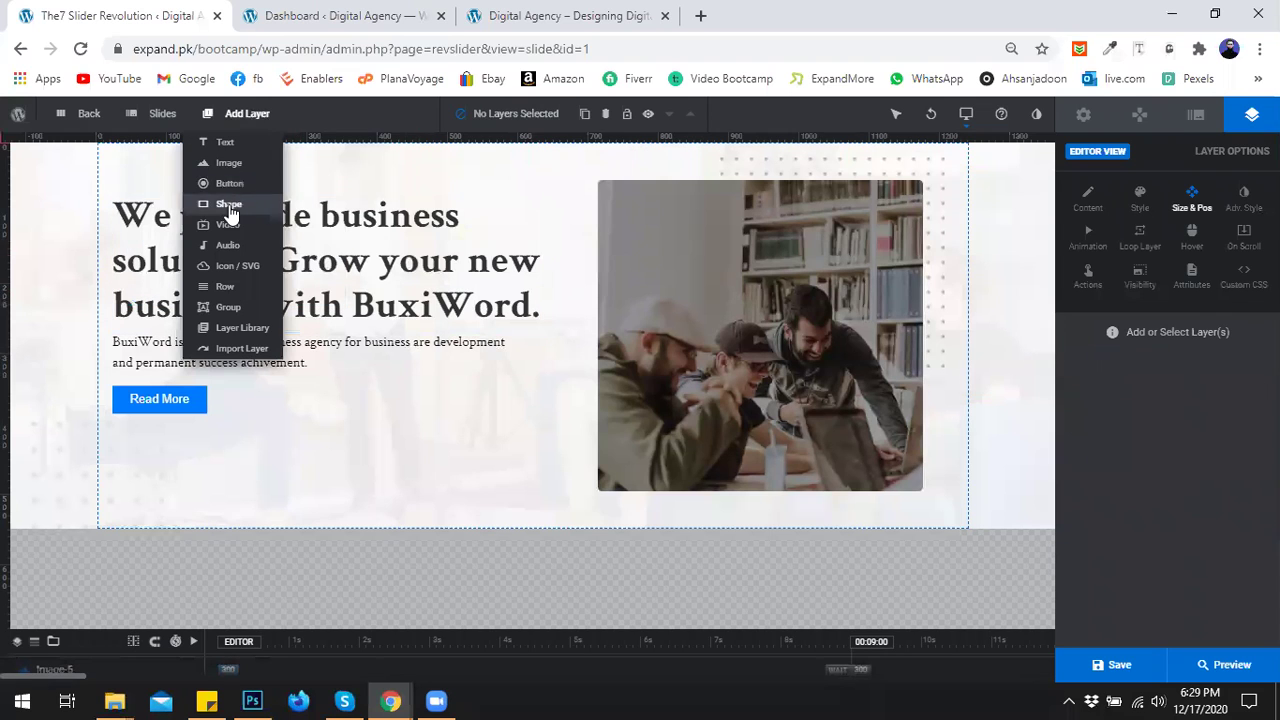
{"action": "mouse_move", "coordinate": [225, 171]}
{"action": "left_click", "coordinate": [305, 165]}
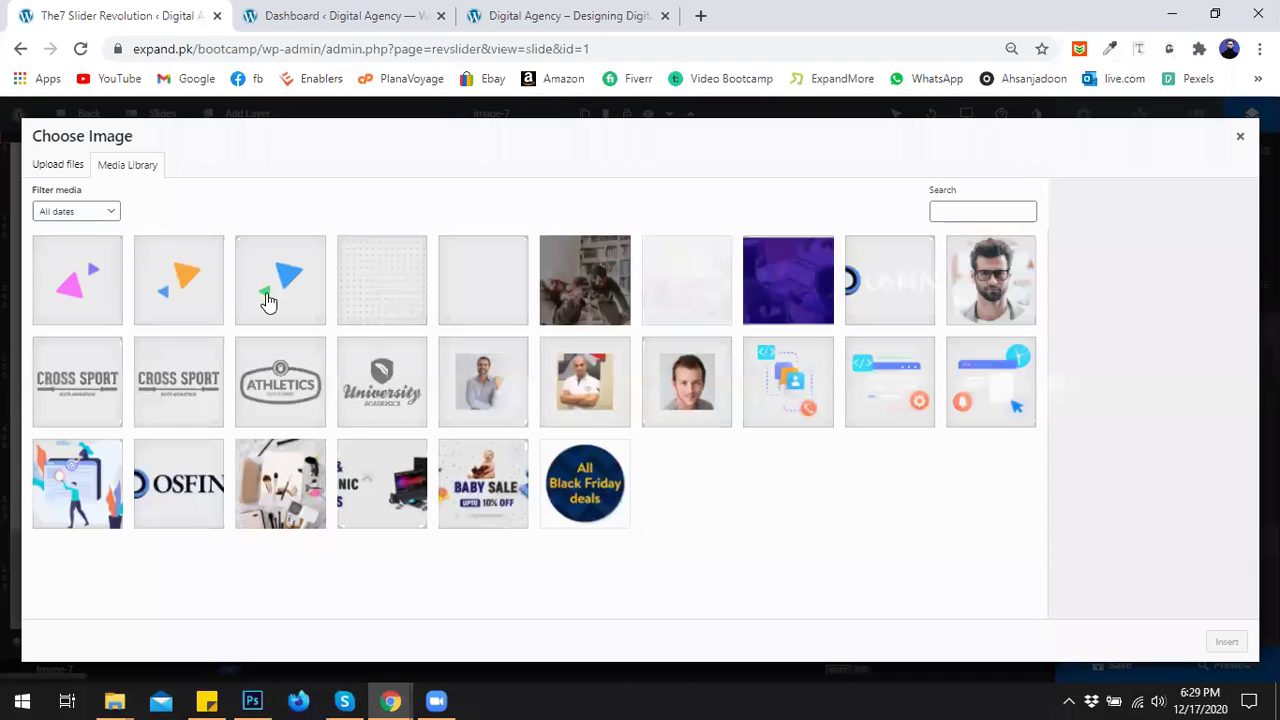
{"action": "left_click", "coordinate": [266, 294]}
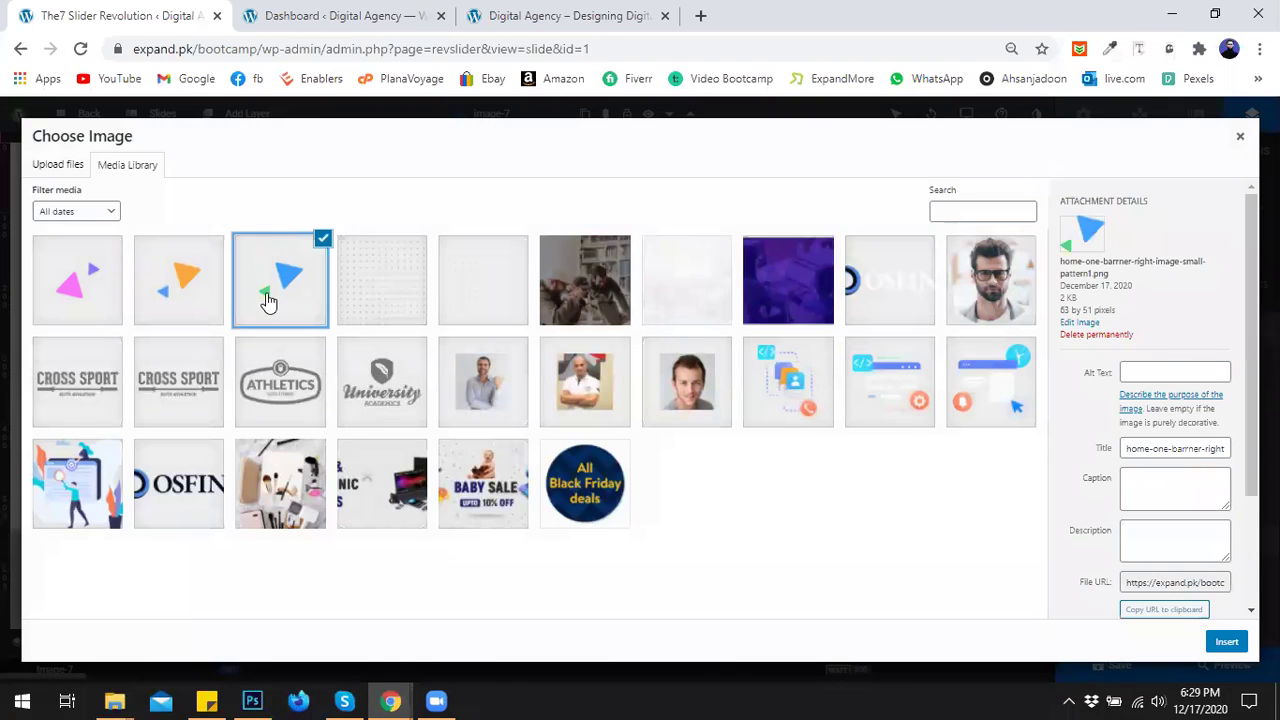
{"action": "left_click", "coordinate": [1227, 643]}
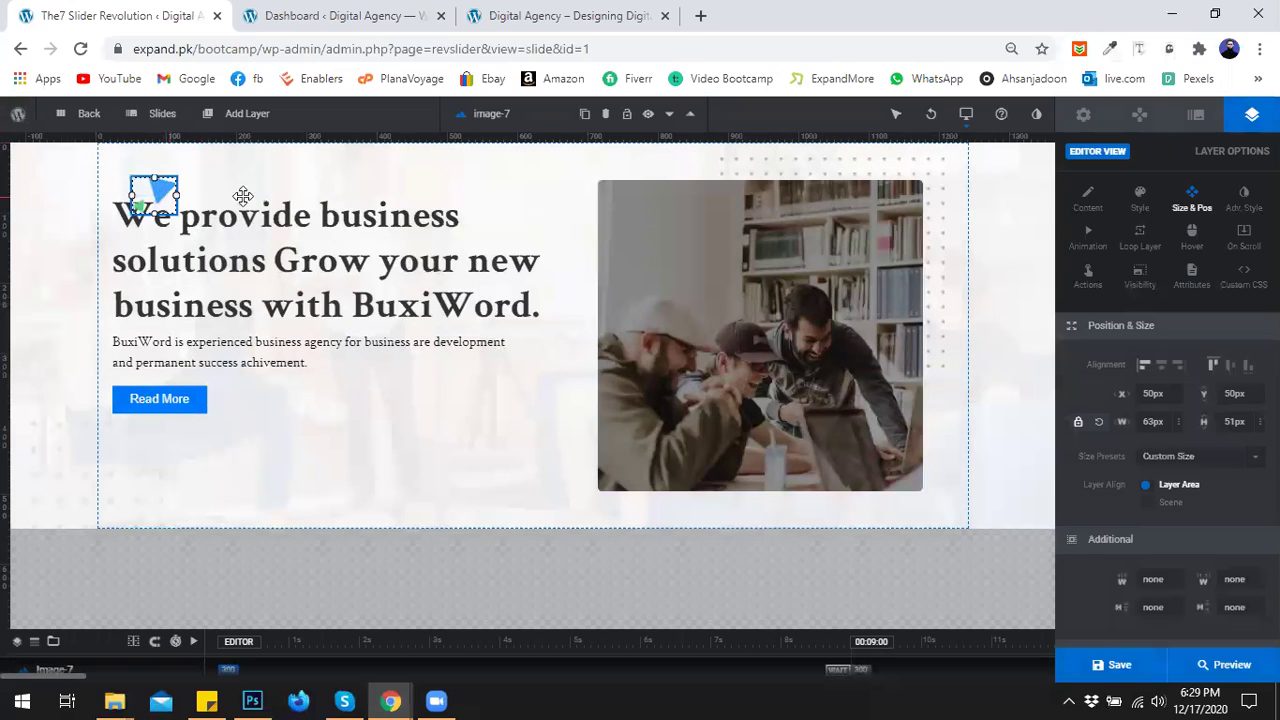
{"action": "left_click_drag", "start_coordinate": [243, 195], "coordinate": [577, 190]}
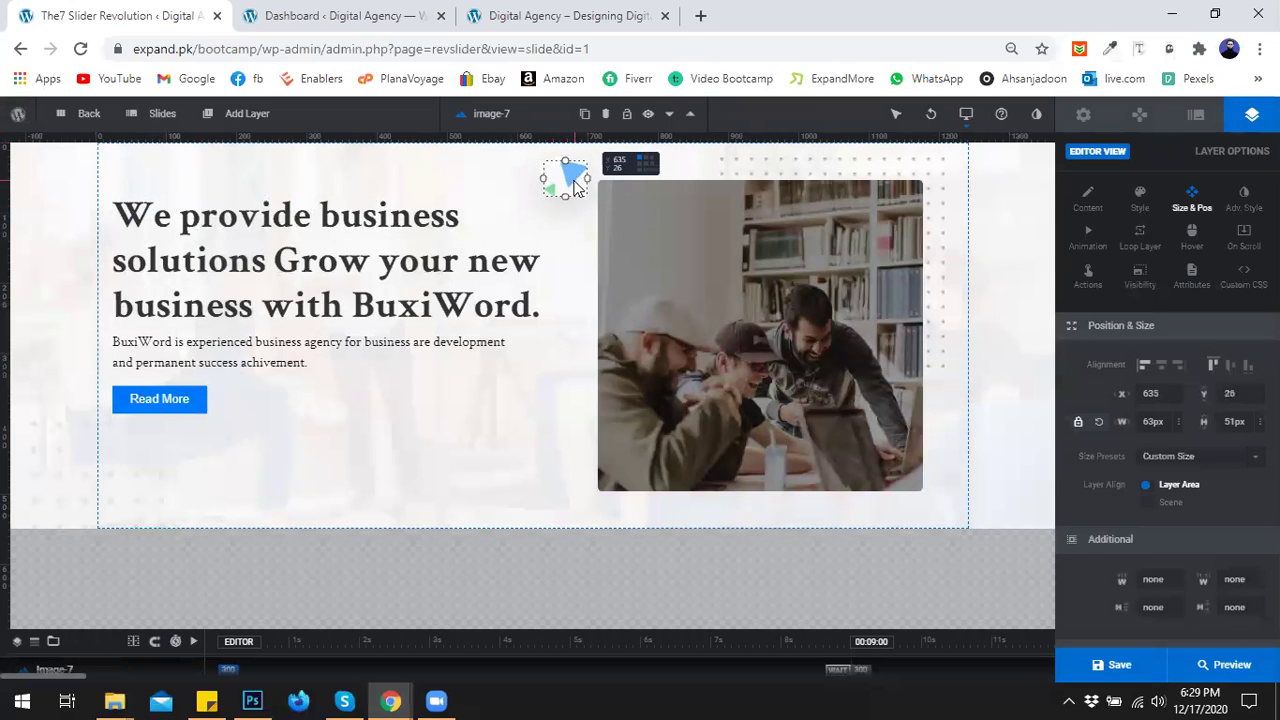
{"action": "left_click", "coordinate": [513, 407]}
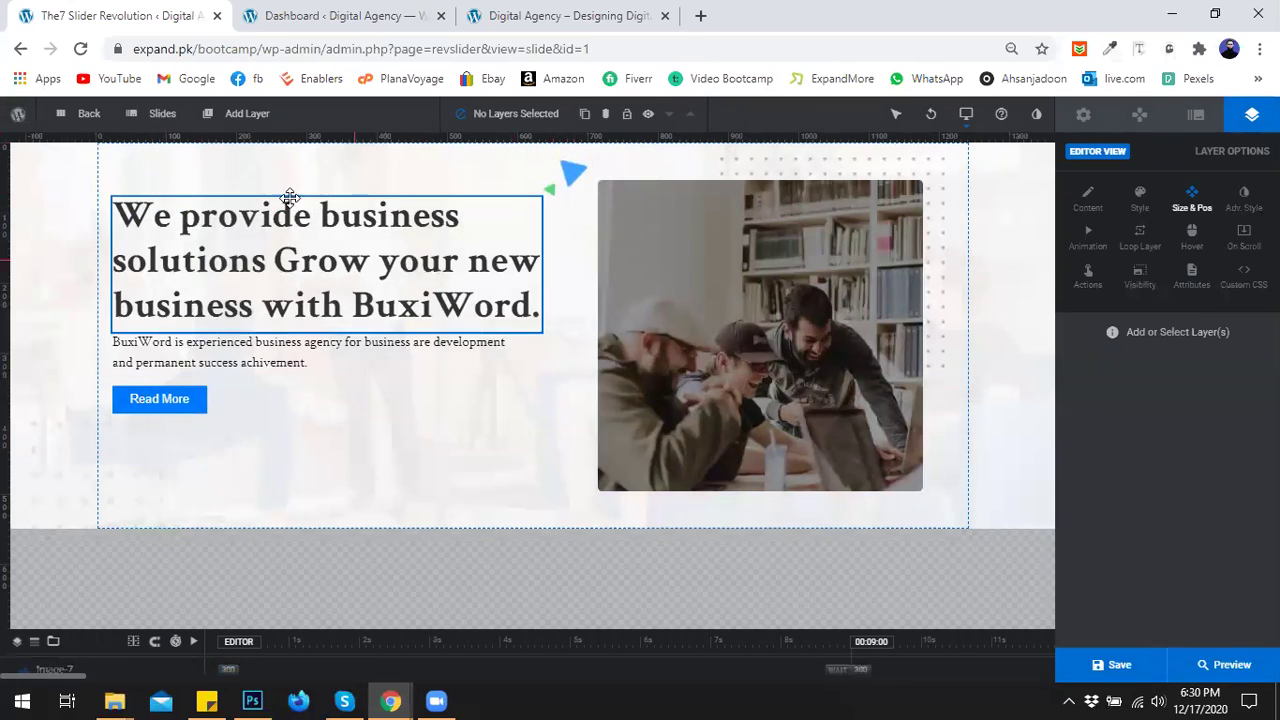
Insert the orange triangle image and place it right of the Read More button.
{"action": "mouse_move", "coordinate": [253, 118]}
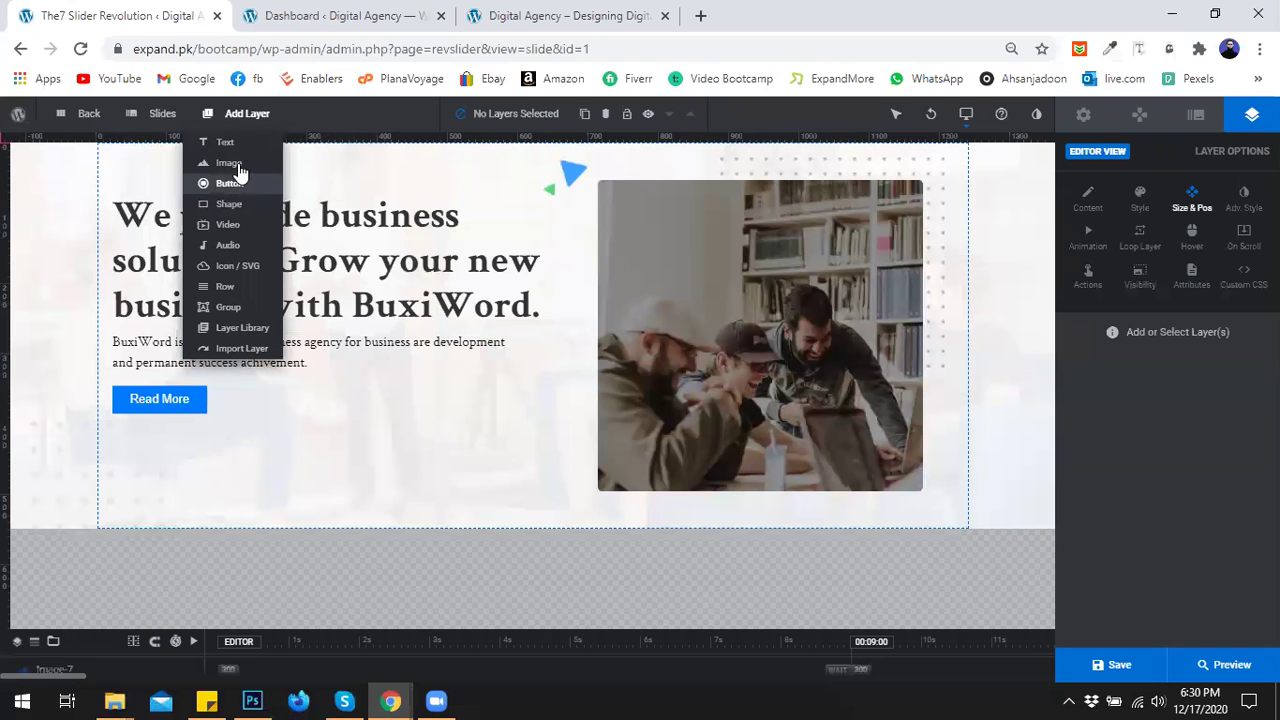
{"action": "mouse_move", "coordinate": [229, 163]}
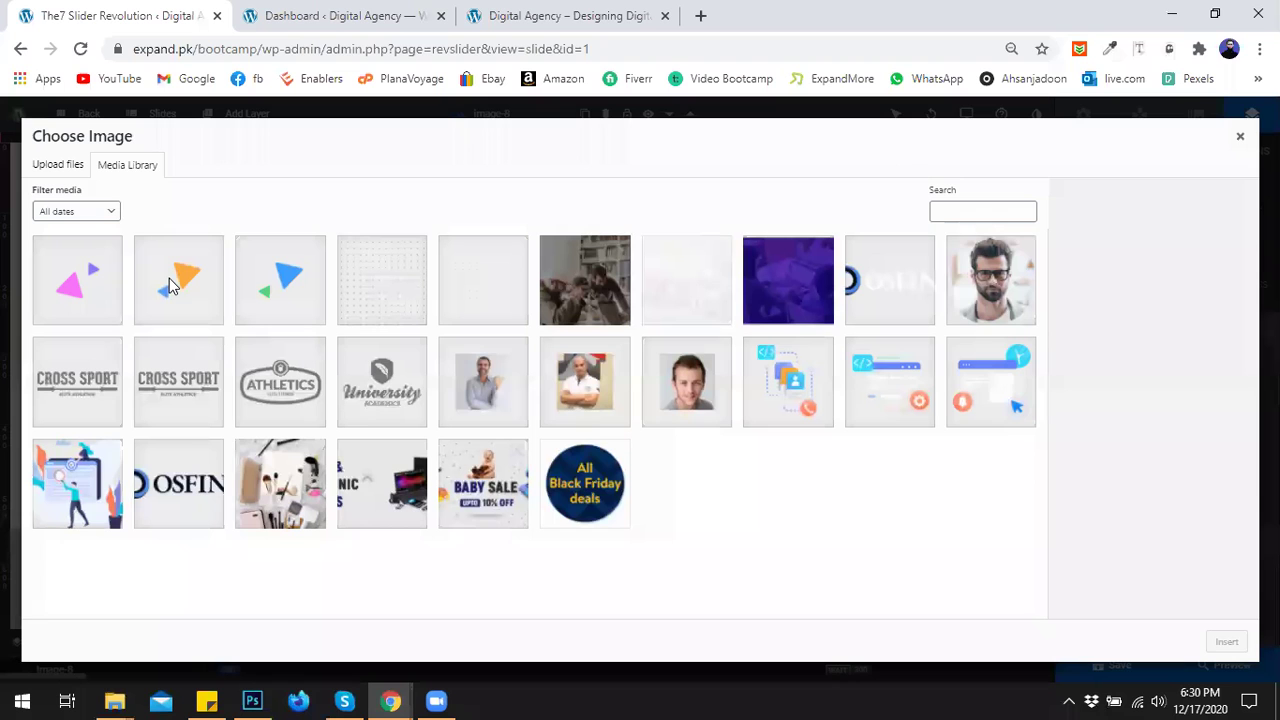
{"action": "left_click", "coordinate": [169, 278]}
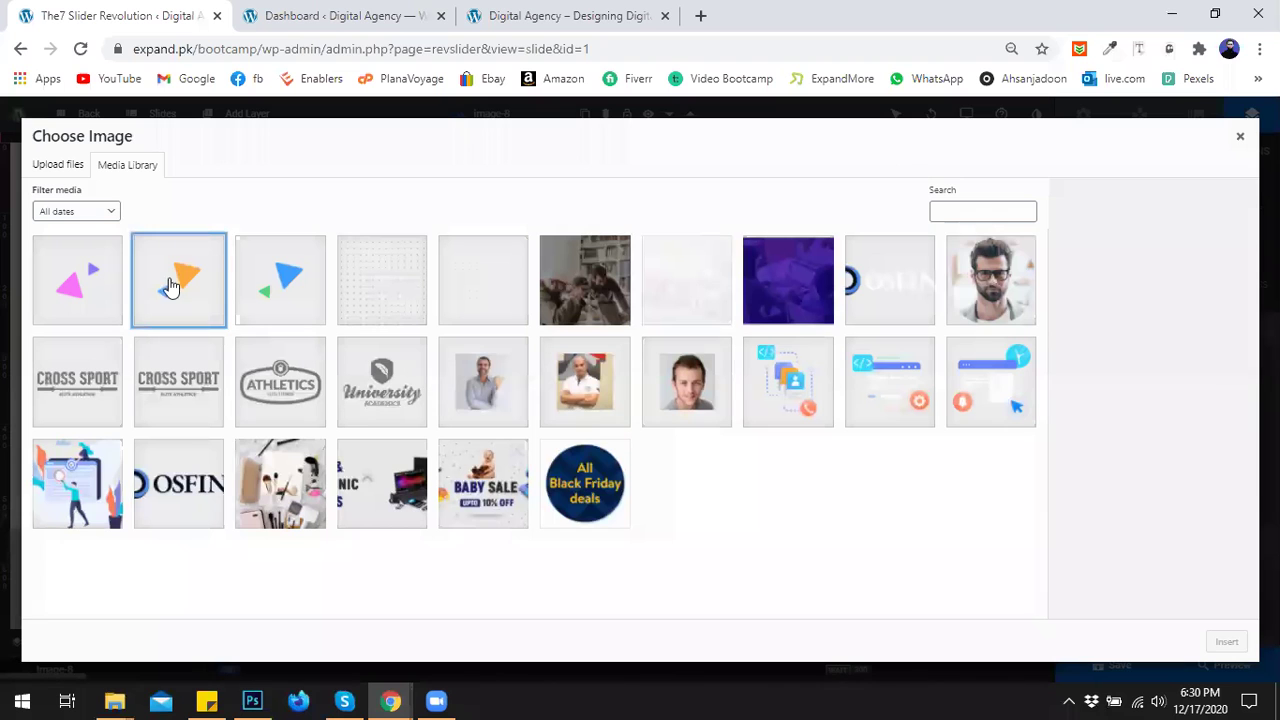
{"action": "left_click", "coordinate": [1230, 643]}
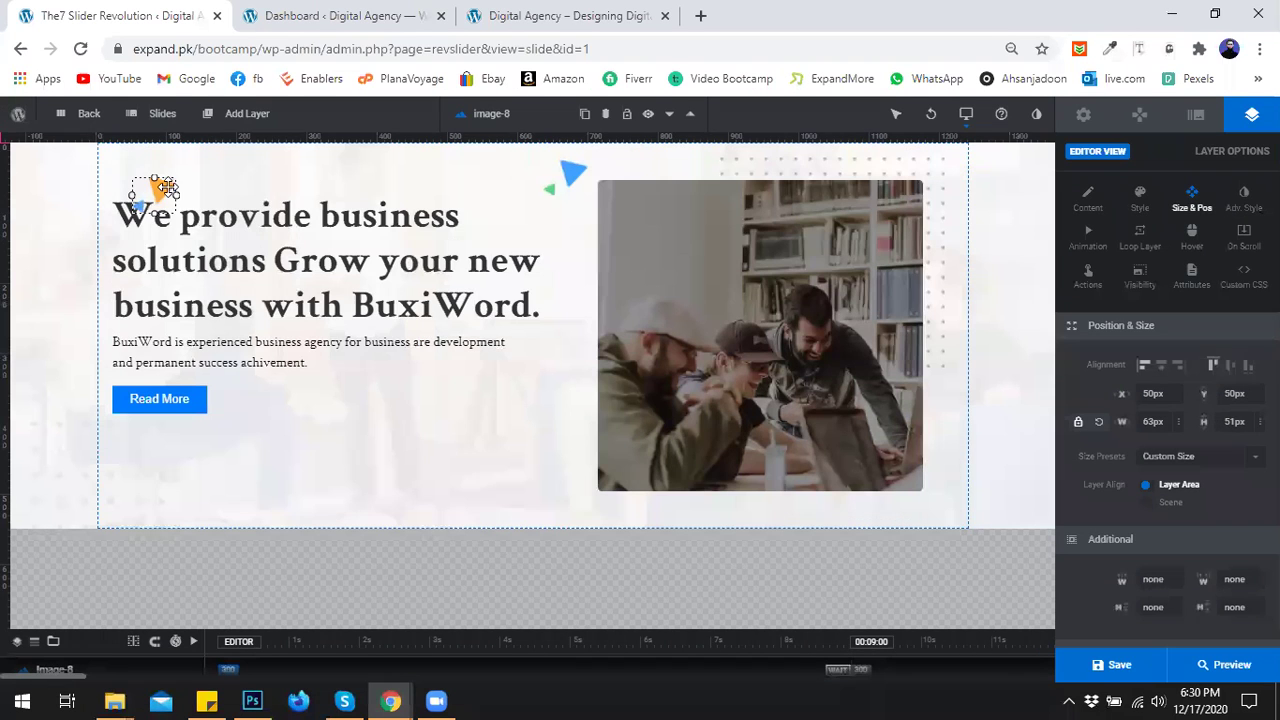
{"action": "left_click_drag", "start_coordinate": [166, 188], "coordinate": [366, 392]}
{"action": "left_click", "coordinate": [447, 415]}
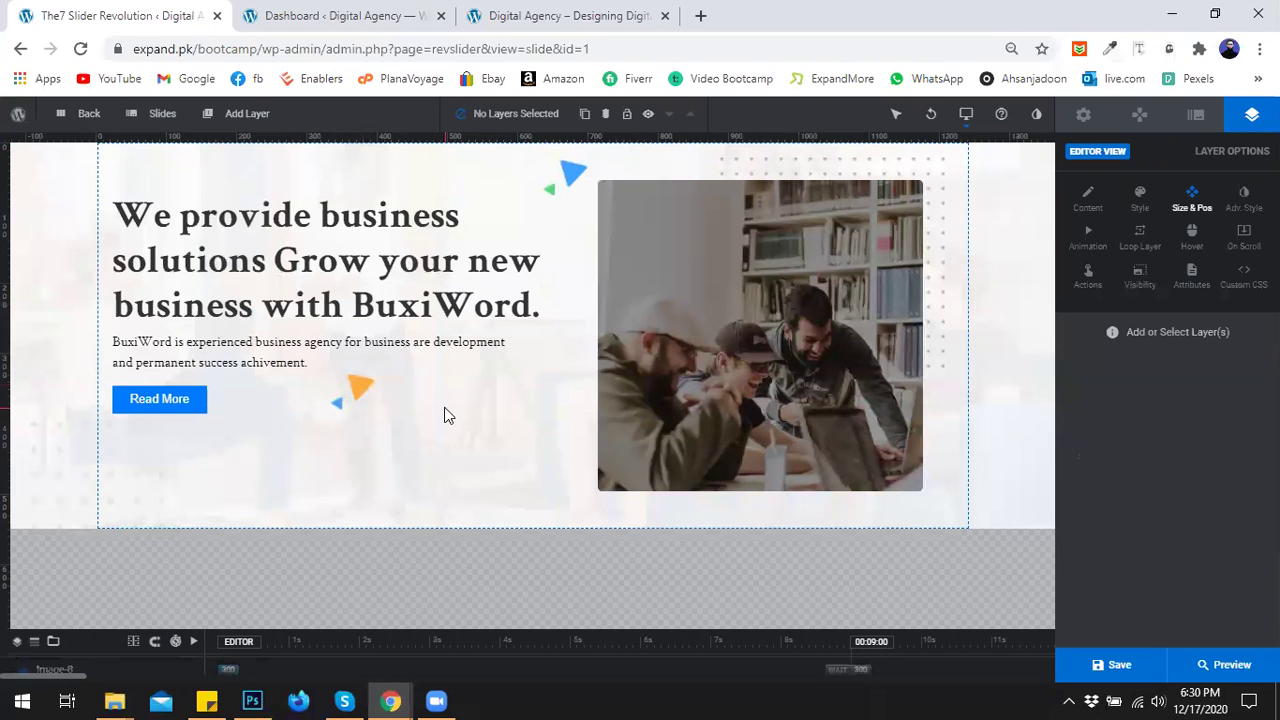
Pick the pink and purple triangle image from the library, then switch to the BuxiWord demo preview.
{"action": "left_click", "coordinate": [232, 114]}
{"action": "mouse_move", "coordinate": [238, 166]}
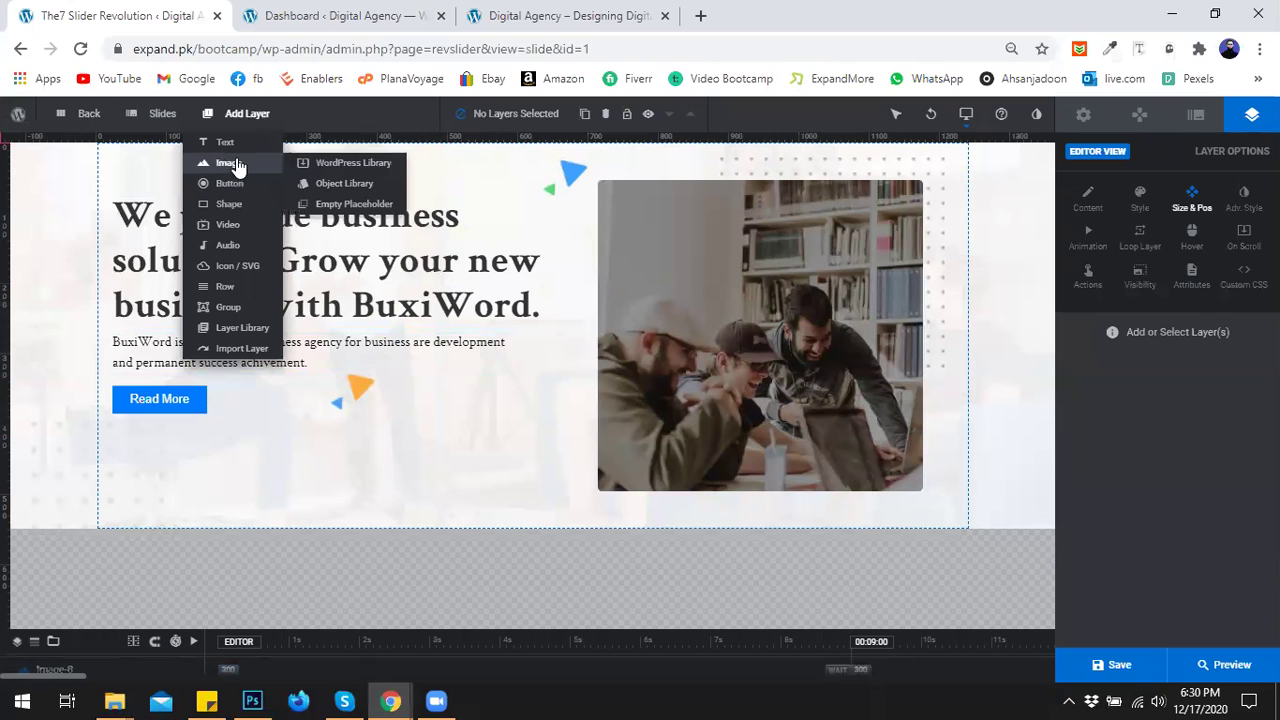
{"action": "left_click", "coordinate": [330, 163]}
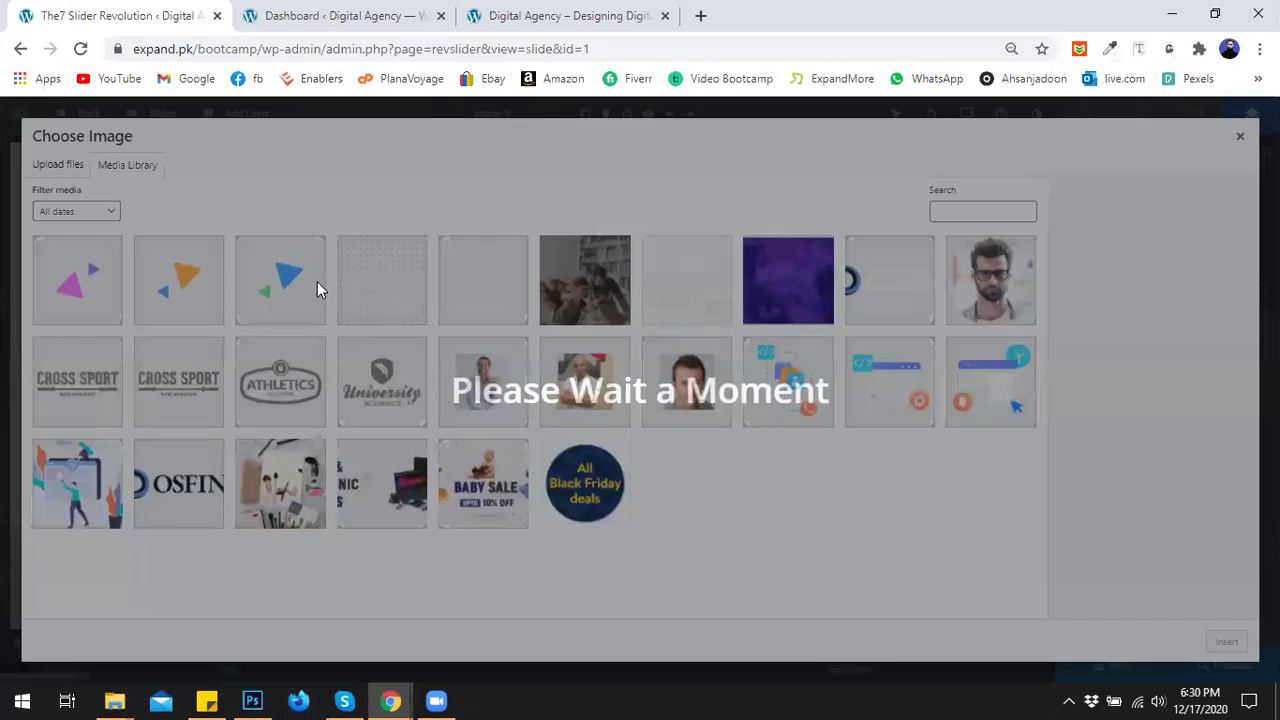
{"action": "left_click", "coordinate": [86, 286]}
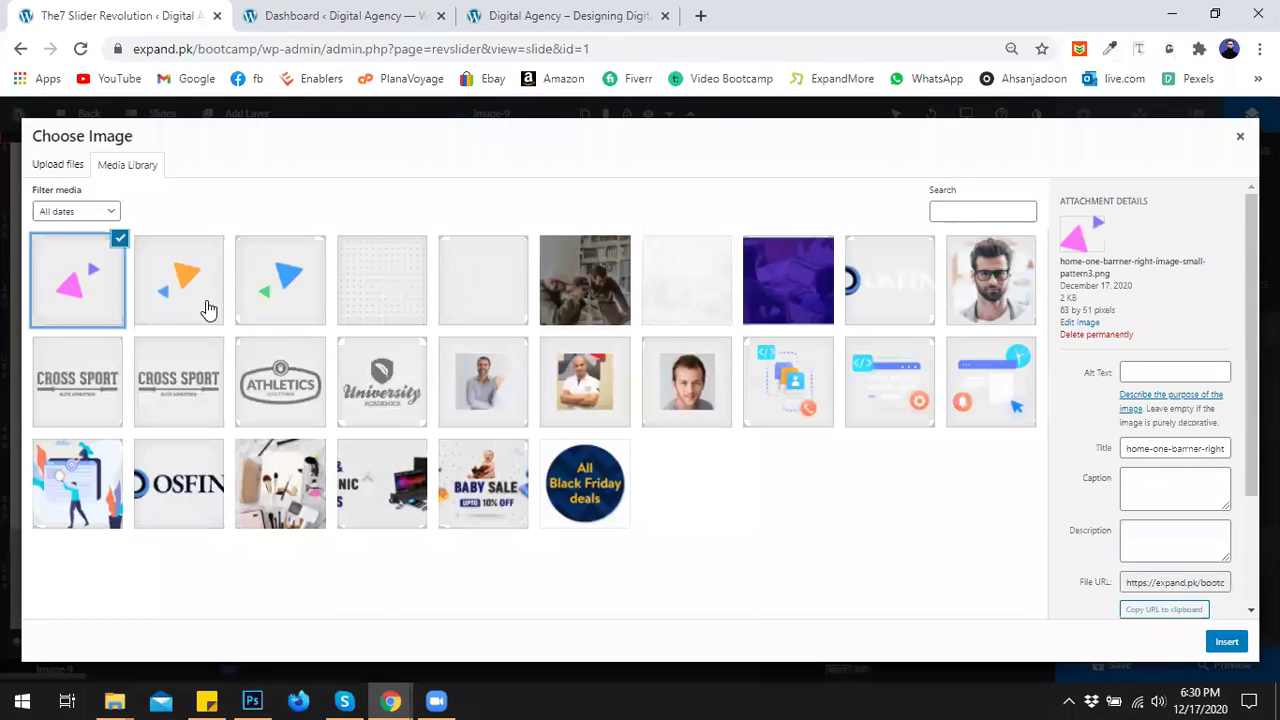
{"action": "mouse_move", "coordinate": [390, 700]}
{"action": "left_click", "coordinate": [290, 645]}
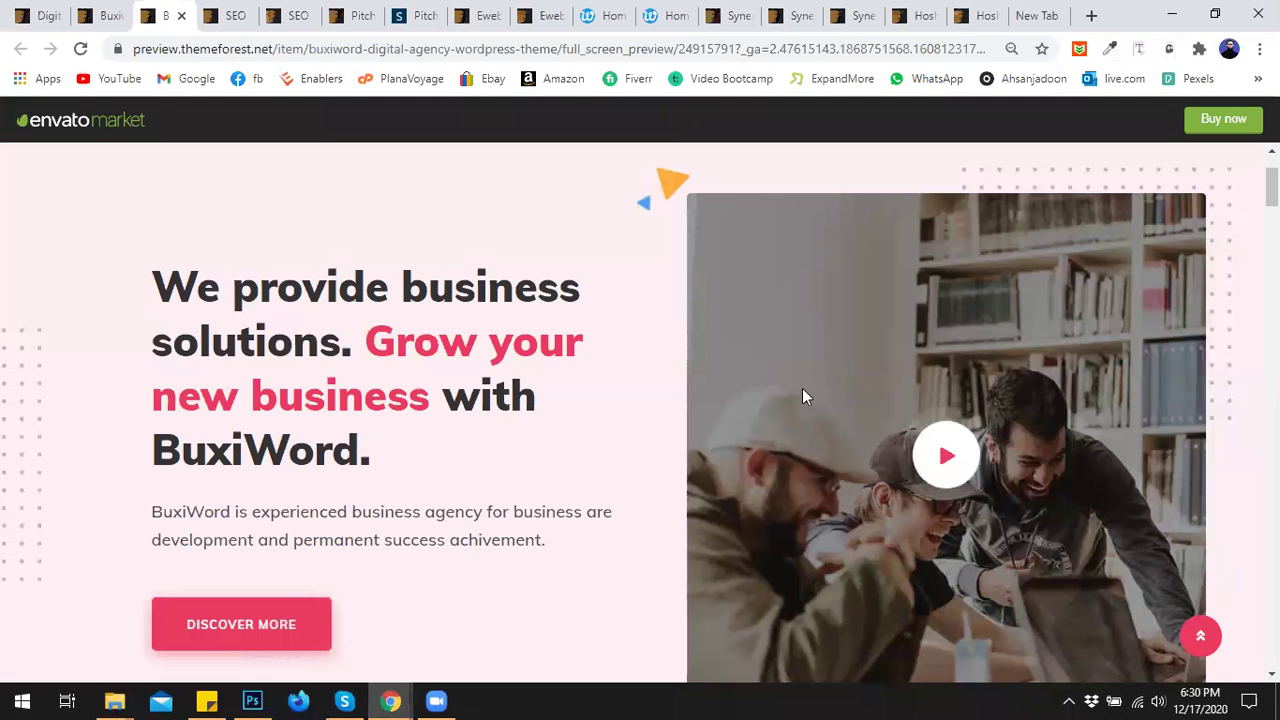
Review the BuxiWord demo hero, then return to the Slider Revolution window's Choose Image dialog.
{"action": "scroll", "coordinate": [1271, 185], "scroll_direction": "up", "scroll_amount": 2}
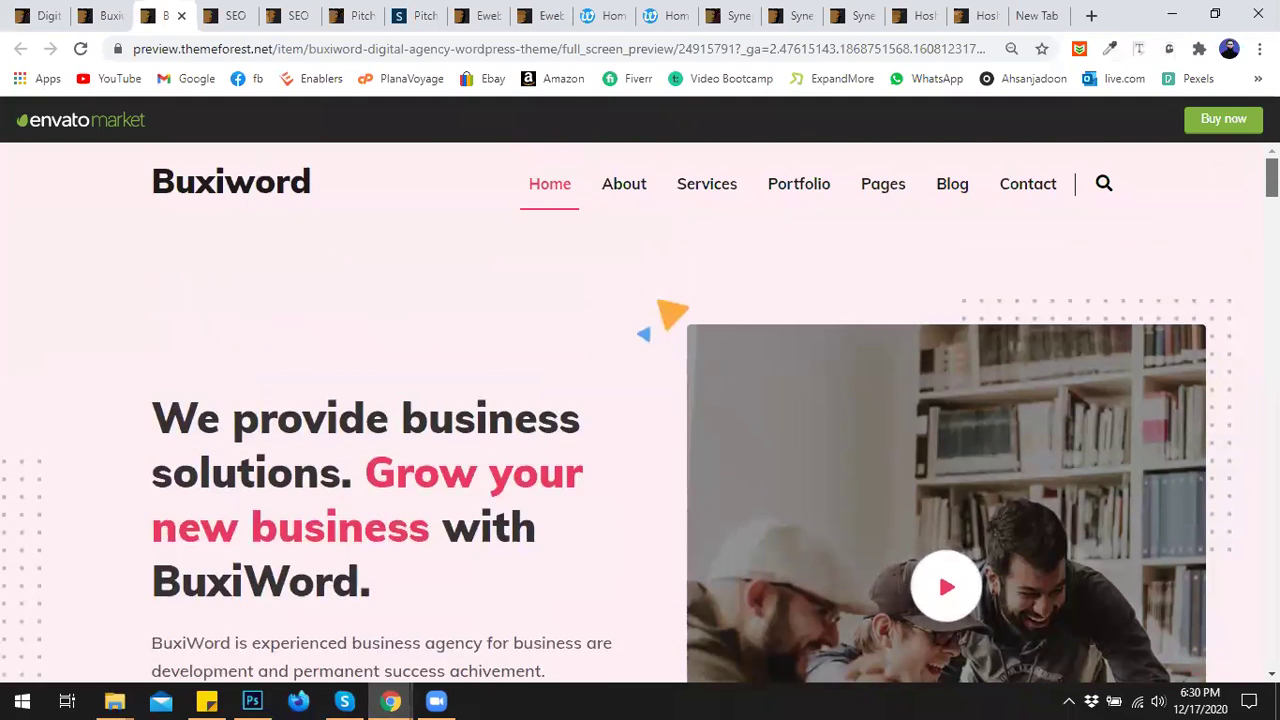
{"action": "scroll", "coordinate": [640, 400], "scroll_direction": "down", "scroll_amount": 3}
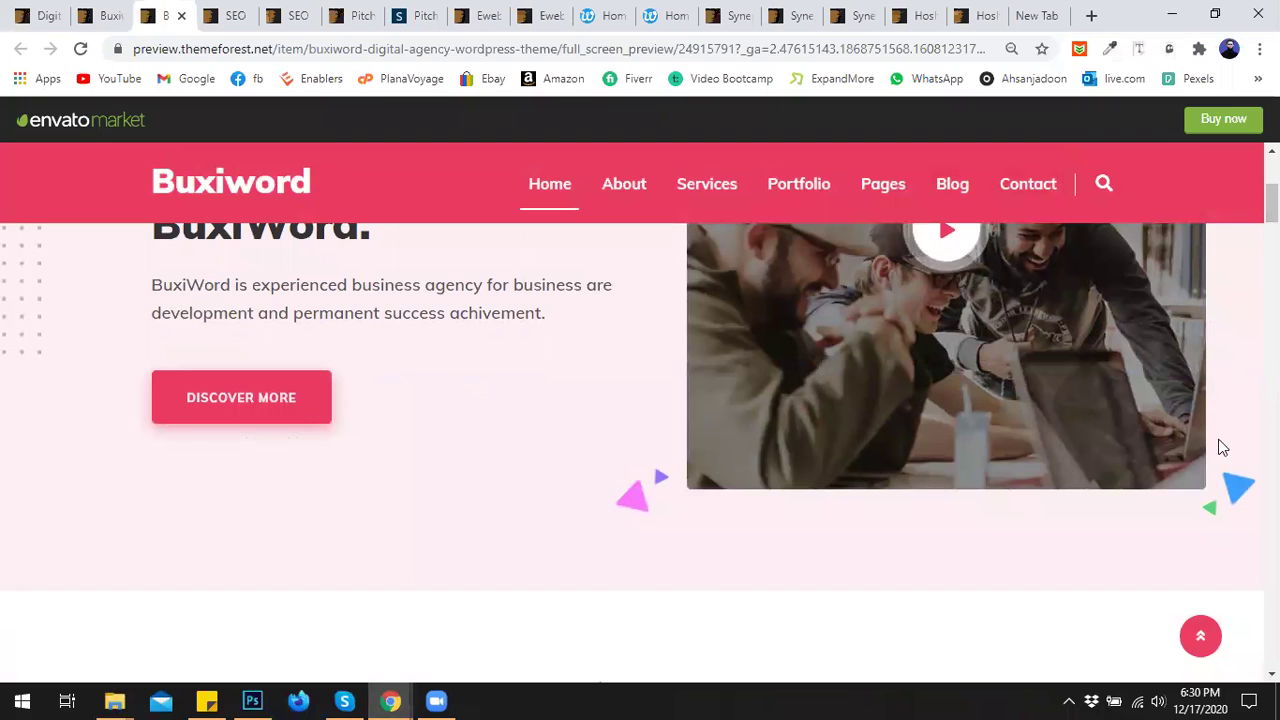
{"action": "mouse_move", "coordinate": [390, 700]}
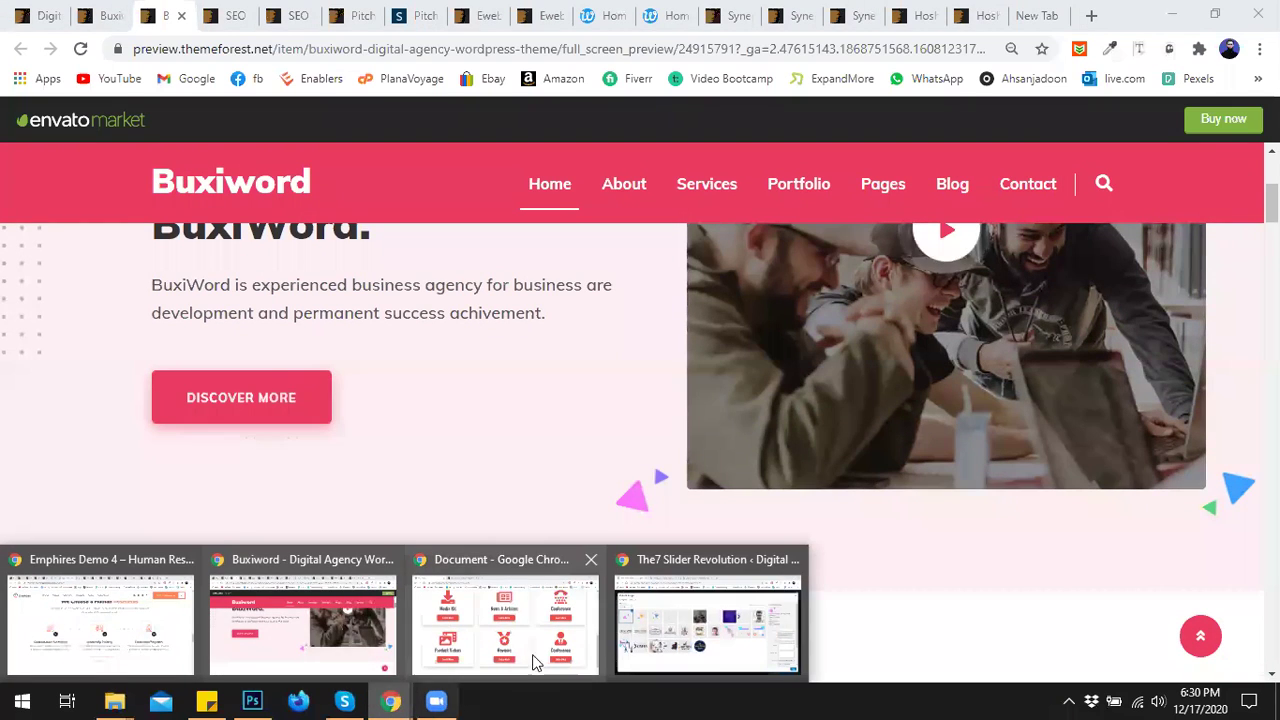
{"action": "left_click", "coordinate": [707, 620]}
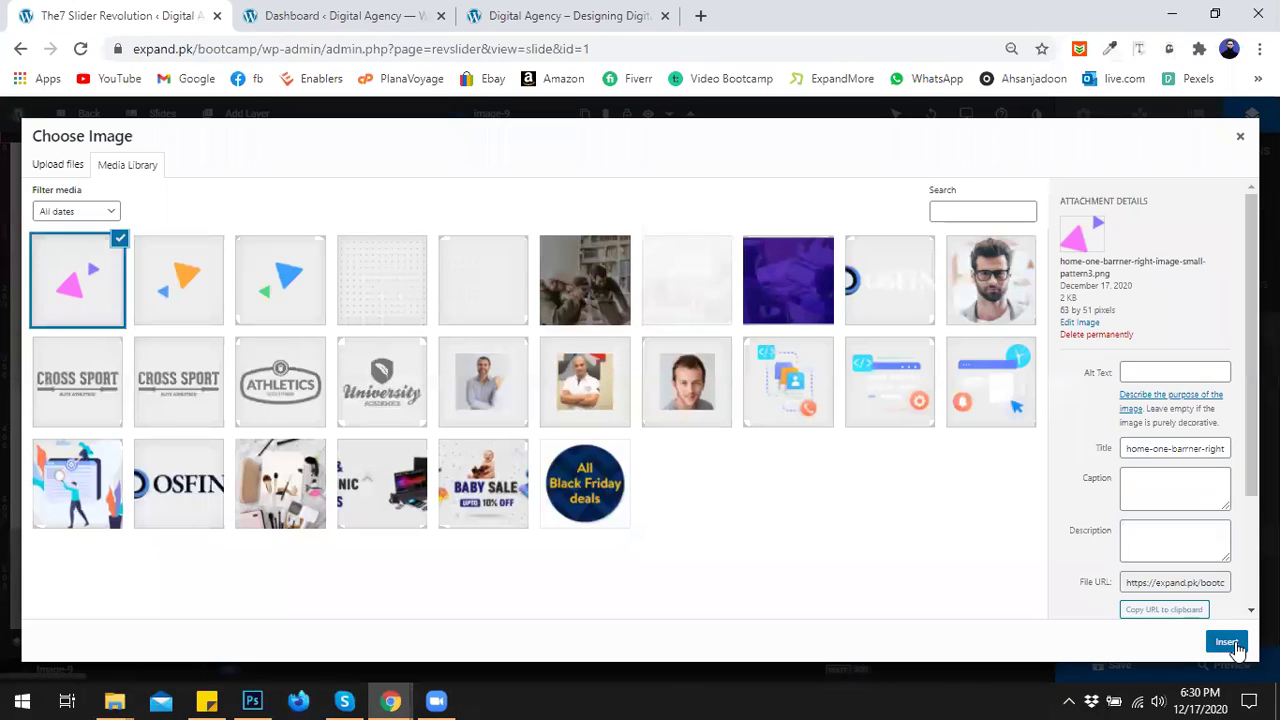
Insert home-one-barner-right-image-small-pattern3.png beside Read More, move the orange triangle lower-right, and save.
{"action": "left_click", "coordinate": [1226, 641]}
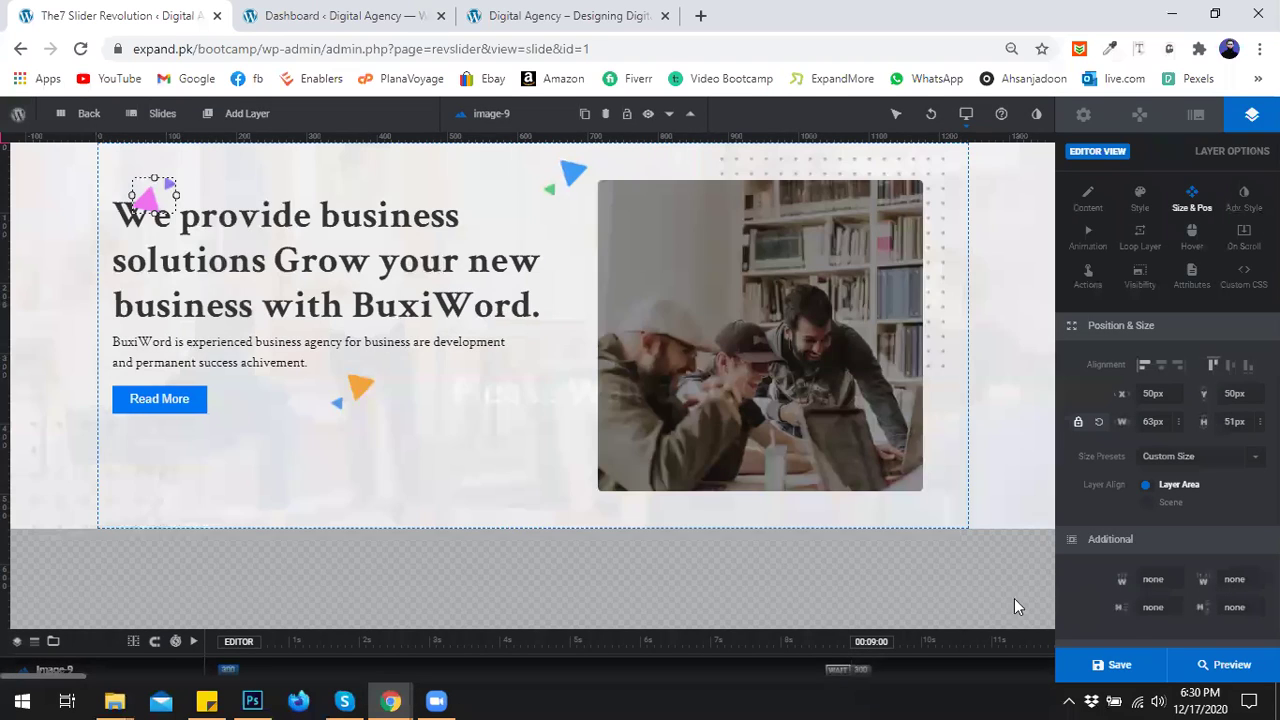
{"action": "left_click_drag", "start_coordinate": [152, 200], "coordinate": [650, 464]}
{"action": "left_click_drag", "start_coordinate": [800, 484], "coordinate": [940, 501]}
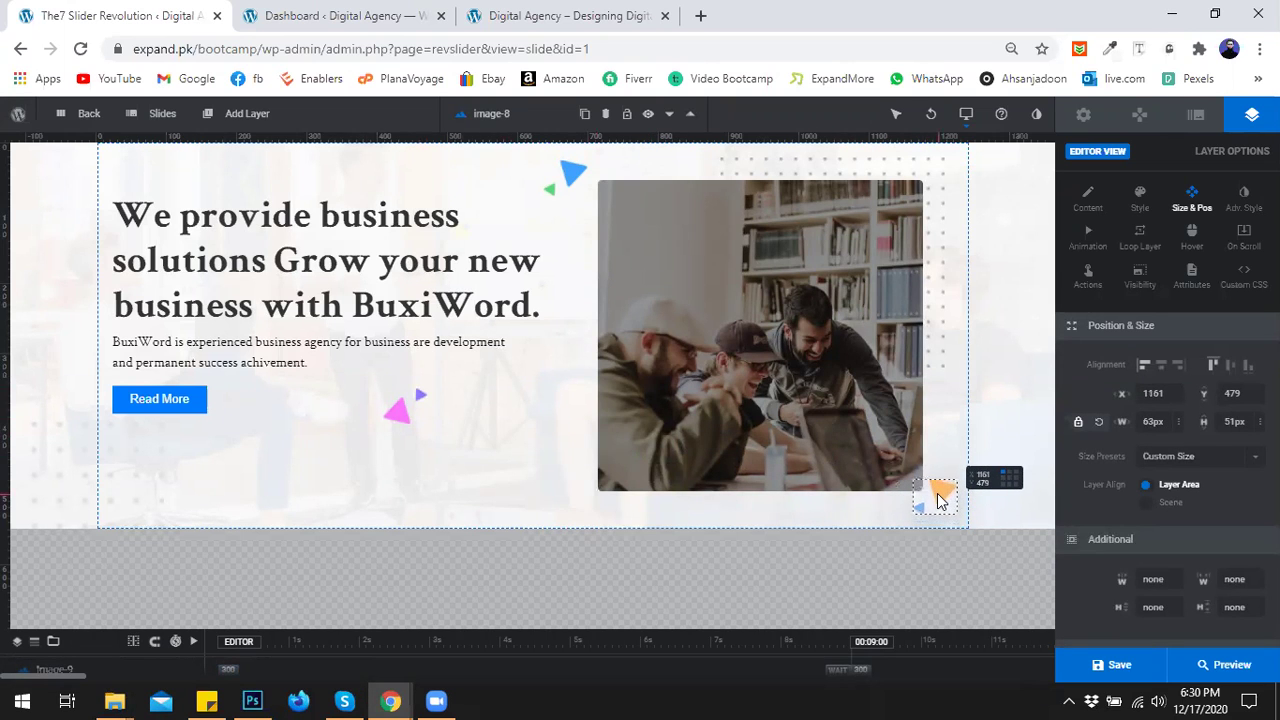
{"action": "left_click", "coordinate": [502, 447]}
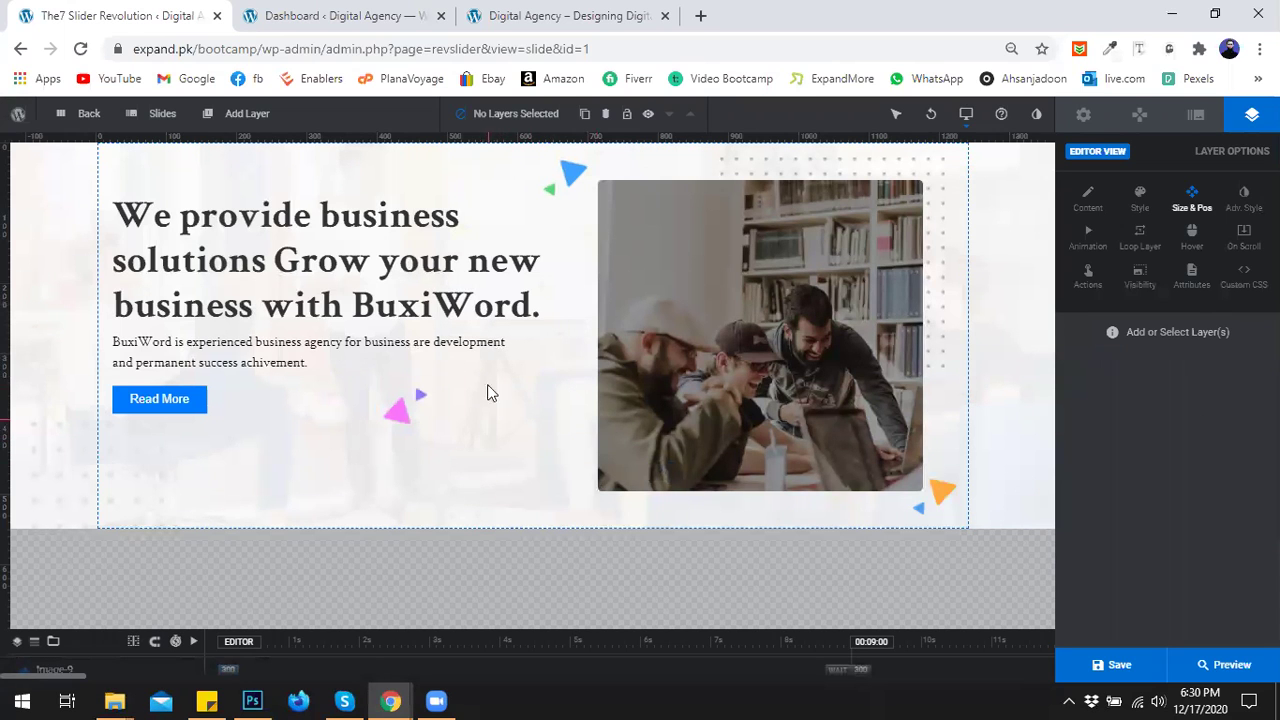
{"action": "left_click", "coordinate": [1090, 668]}
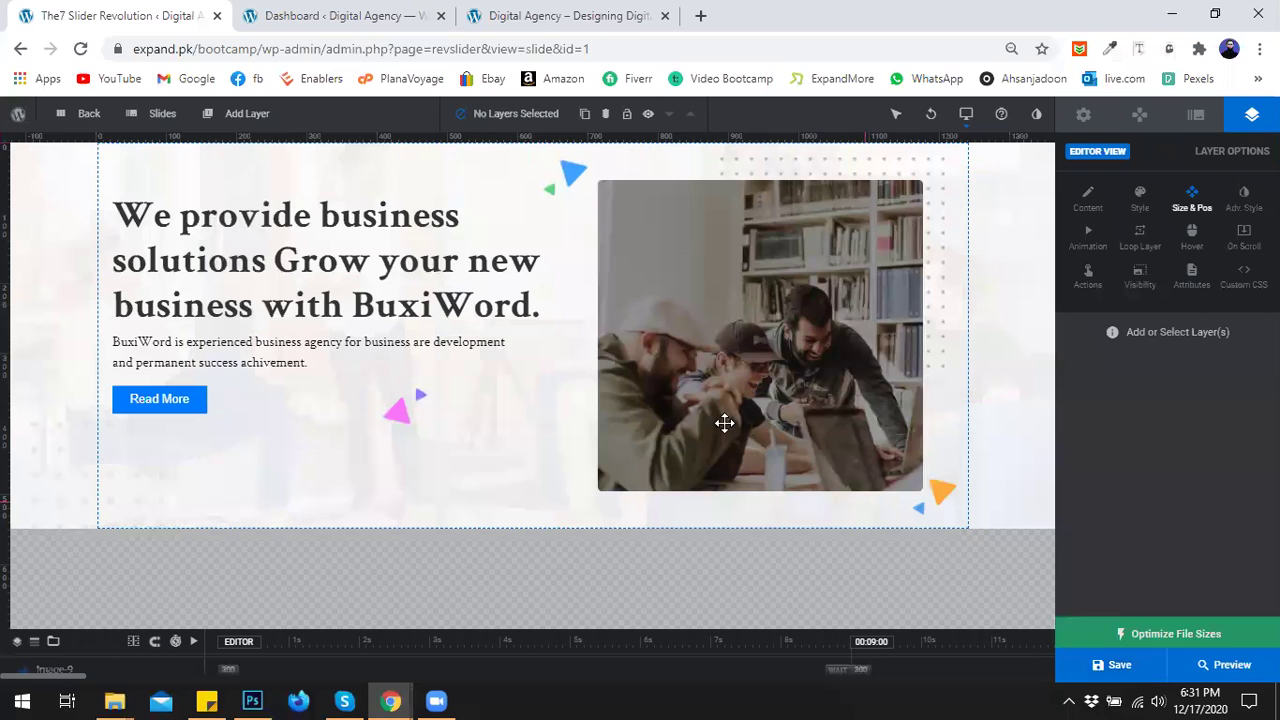
Switch to the expand.pk/bootcamp home page and choose Edit Page from the admin bar.
{"action": "left_click", "coordinate": [507, 12]}
{"action": "left_click_drag", "start_coordinate": [1272, 590], "coordinate": [1272, 194]}
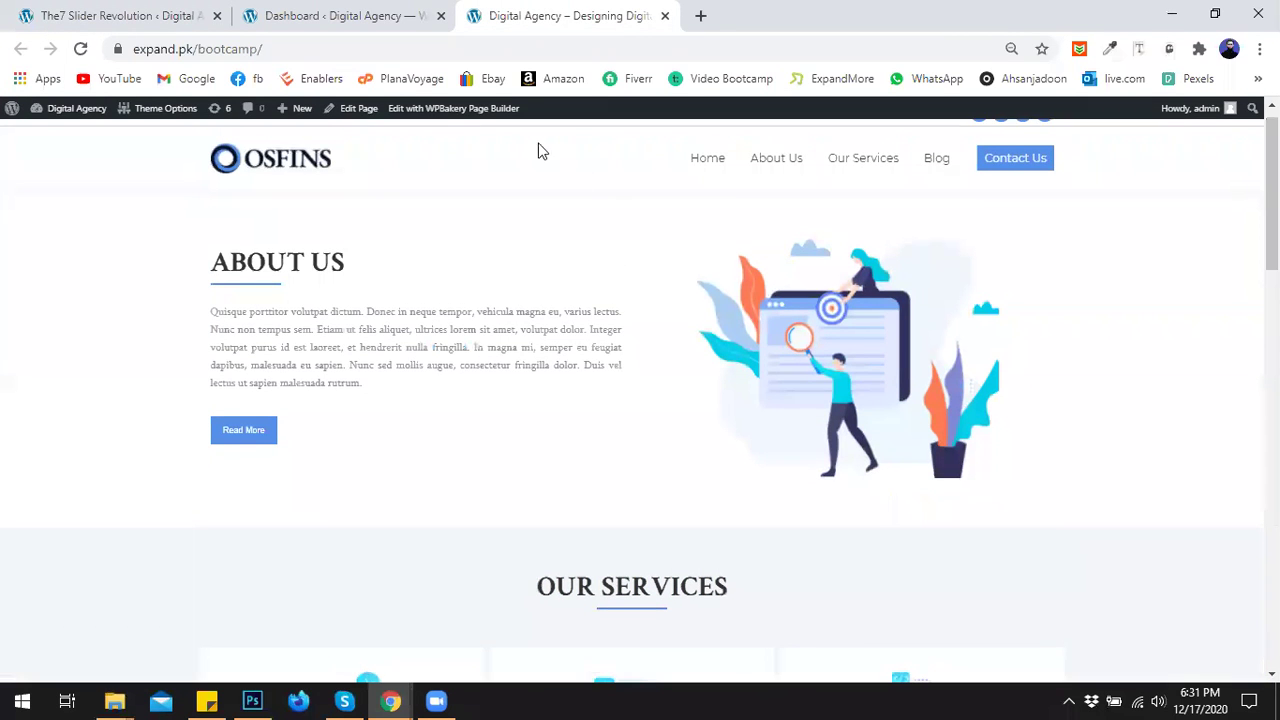
{"action": "left_click", "coordinate": [355, 108]}
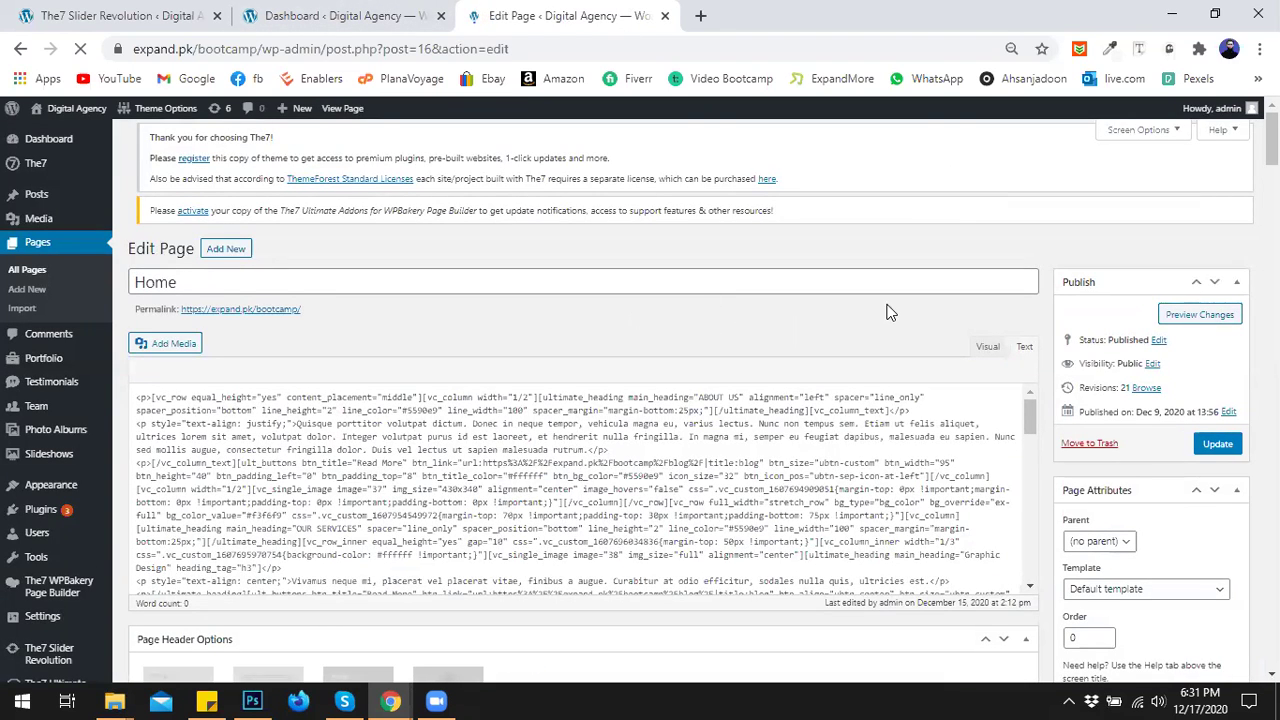
Set the Page Header Options header type to Slideshow.
{"action": "scroll", "coordinate": [830, 380], "scroll_direction": "down", "scroll_amount": 2}
{"action": "scroll", "coordinate": [622, 510], "scroll_direction": "down", "scroll_amount": 1}
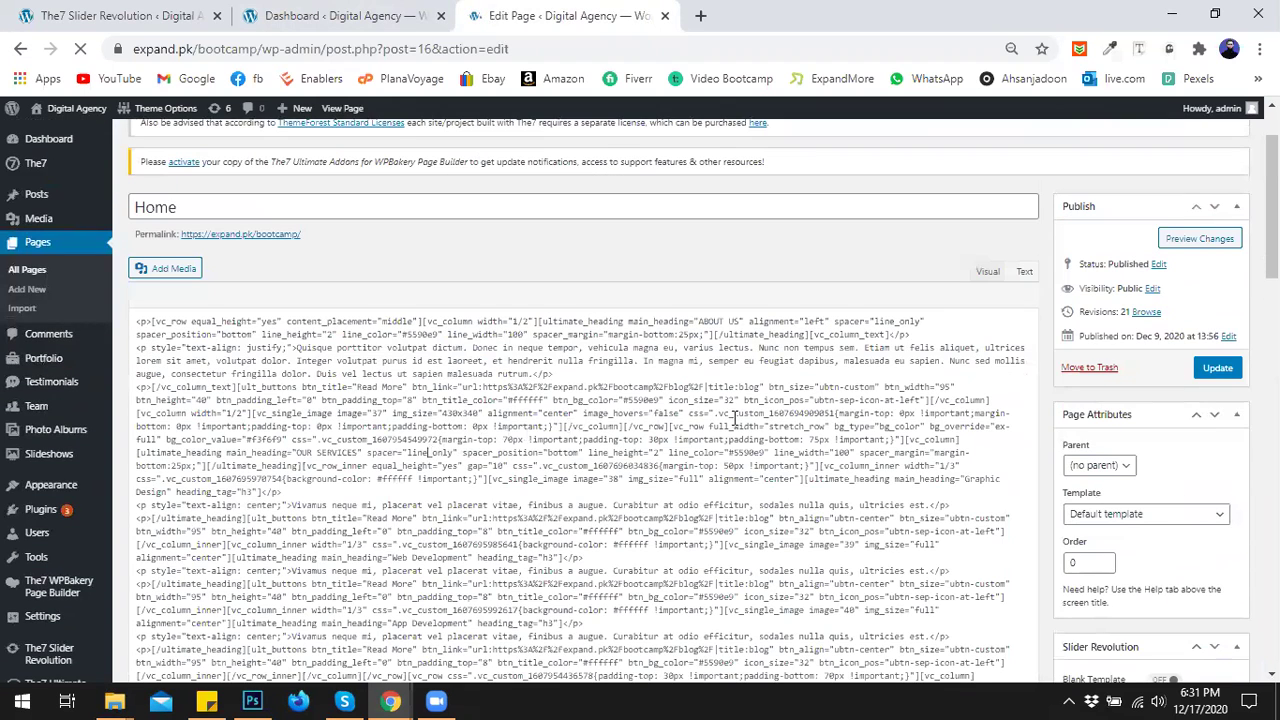
{"action": "scroll", "coordinate": [740, 410], "scroll_direction": "down", "scroll_amount": 2}
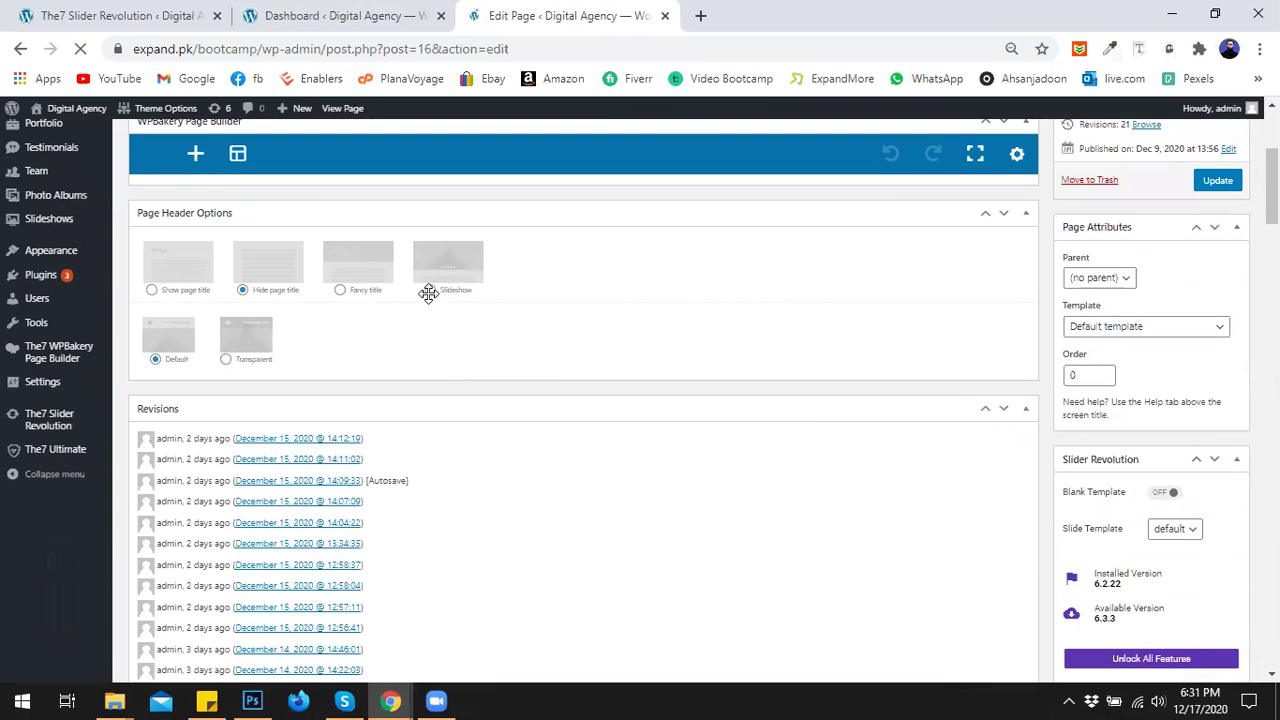
{"action": "scroll", "coordinate": [552, 360], "scroll_direction": "up", "scroll_amount": 1}
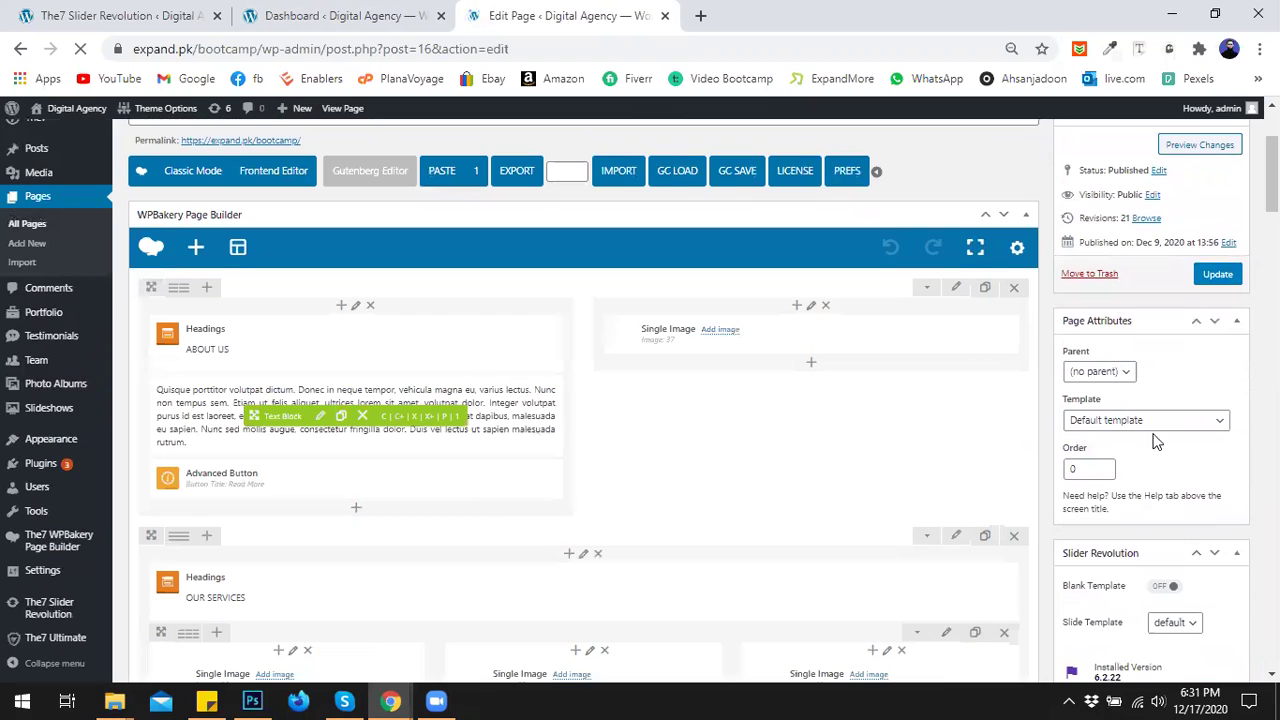
{"action": "scroll", "coordinate": [1011, 434], "scroll_direction": "down", "scroll_amount": 15}
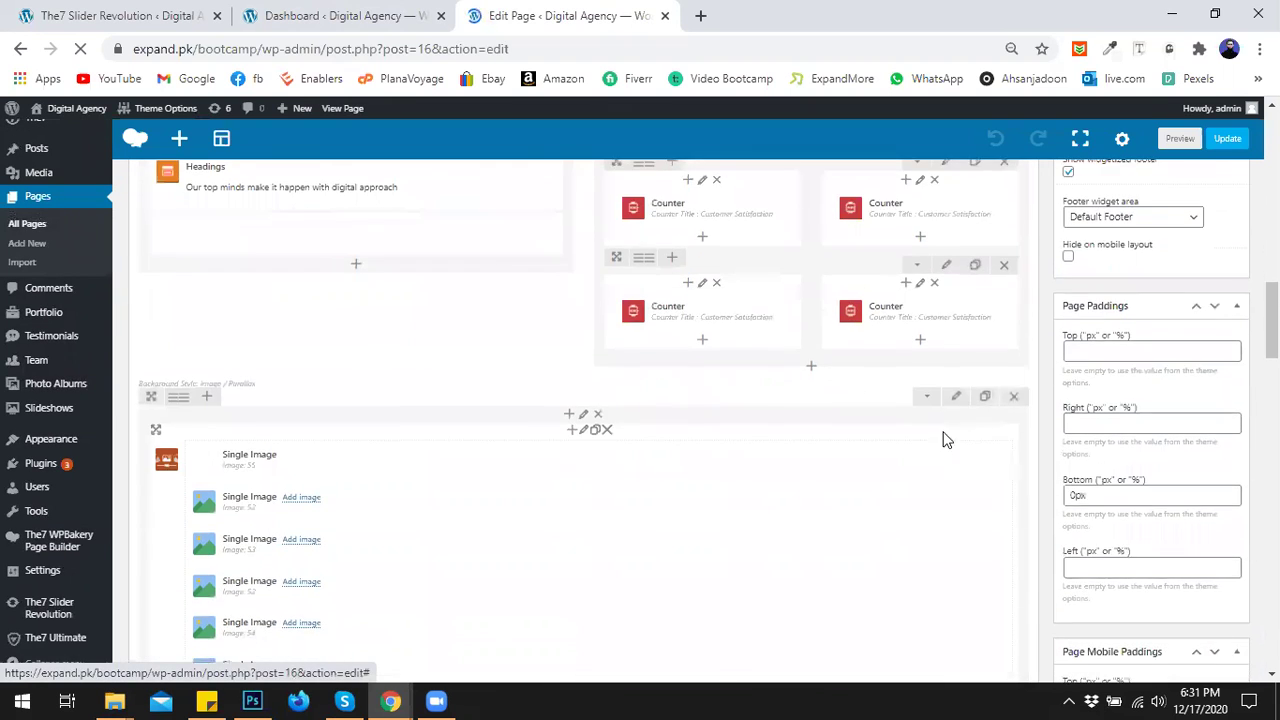
{"action": "scroll", "coordinate": [930, 437], "scroll_direction": "down", "scroll_amount": 2}
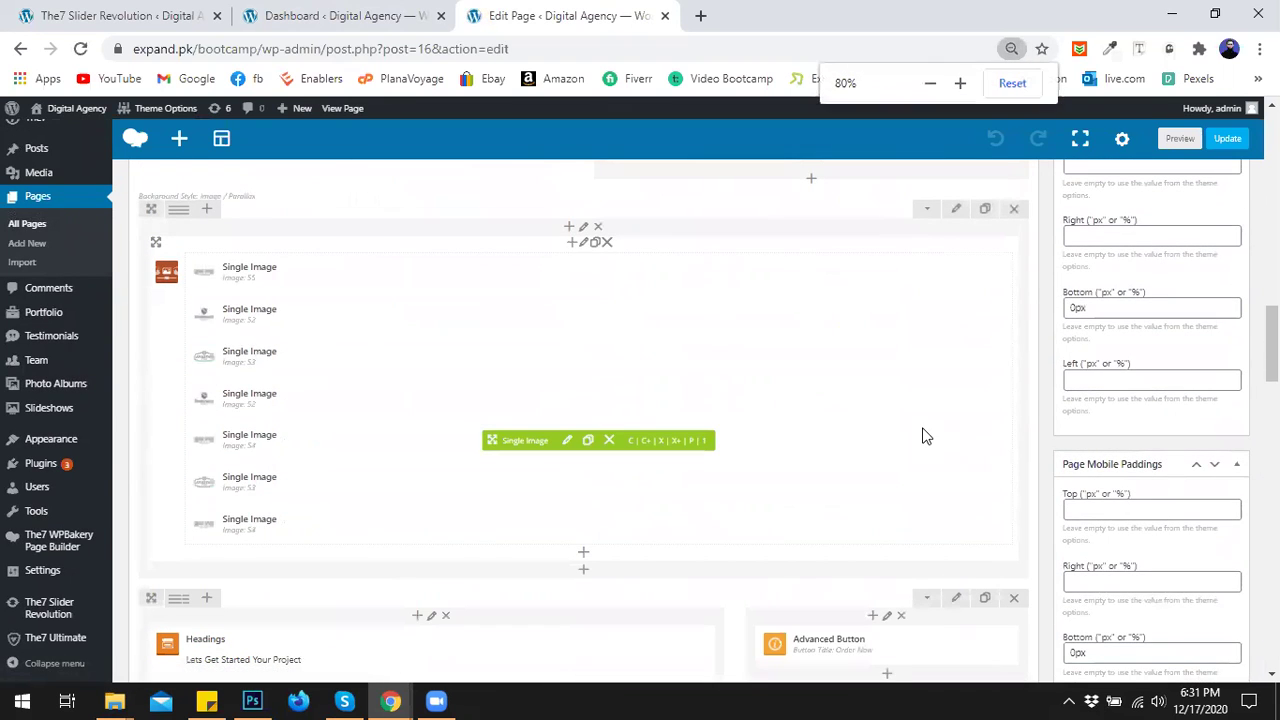
{"action": "scroll", "coordinate": [925, 436], "scroll_direction": "up", "scroll_amount": 1}
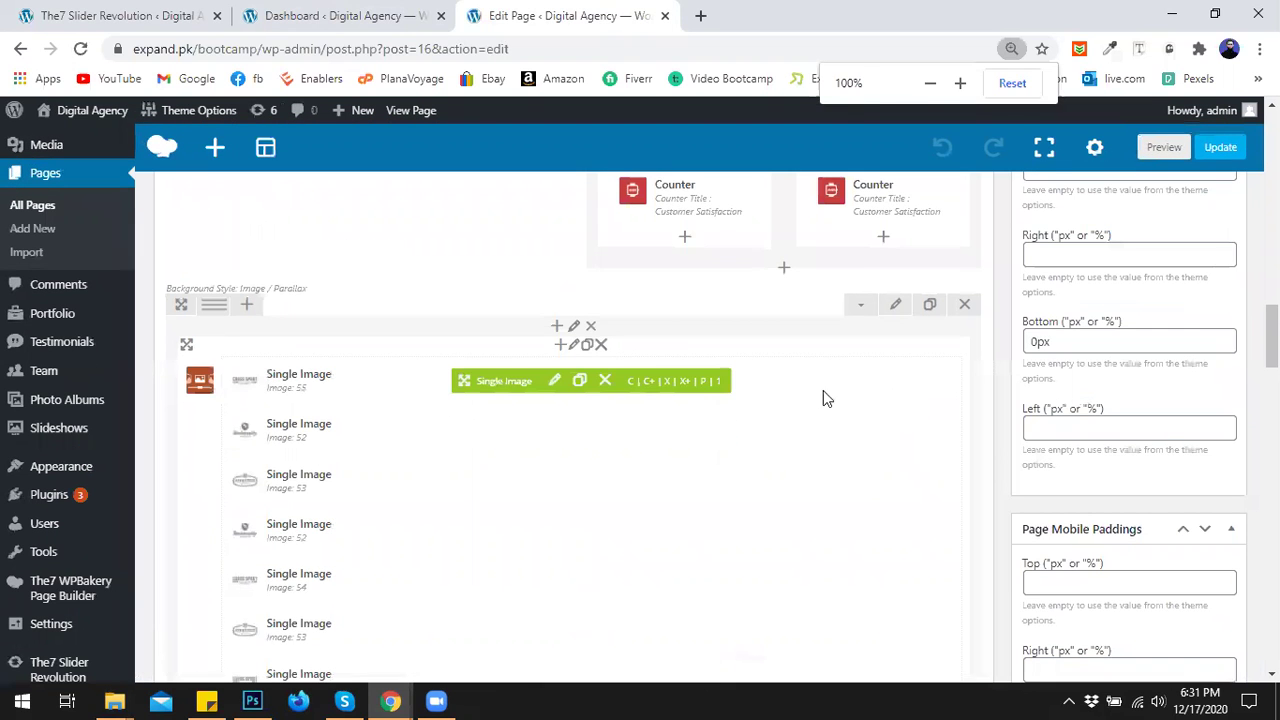
{"action": "scroll", "coordinate": [829, 412], "scroll_direction": "down", "scroll_amount": 8}
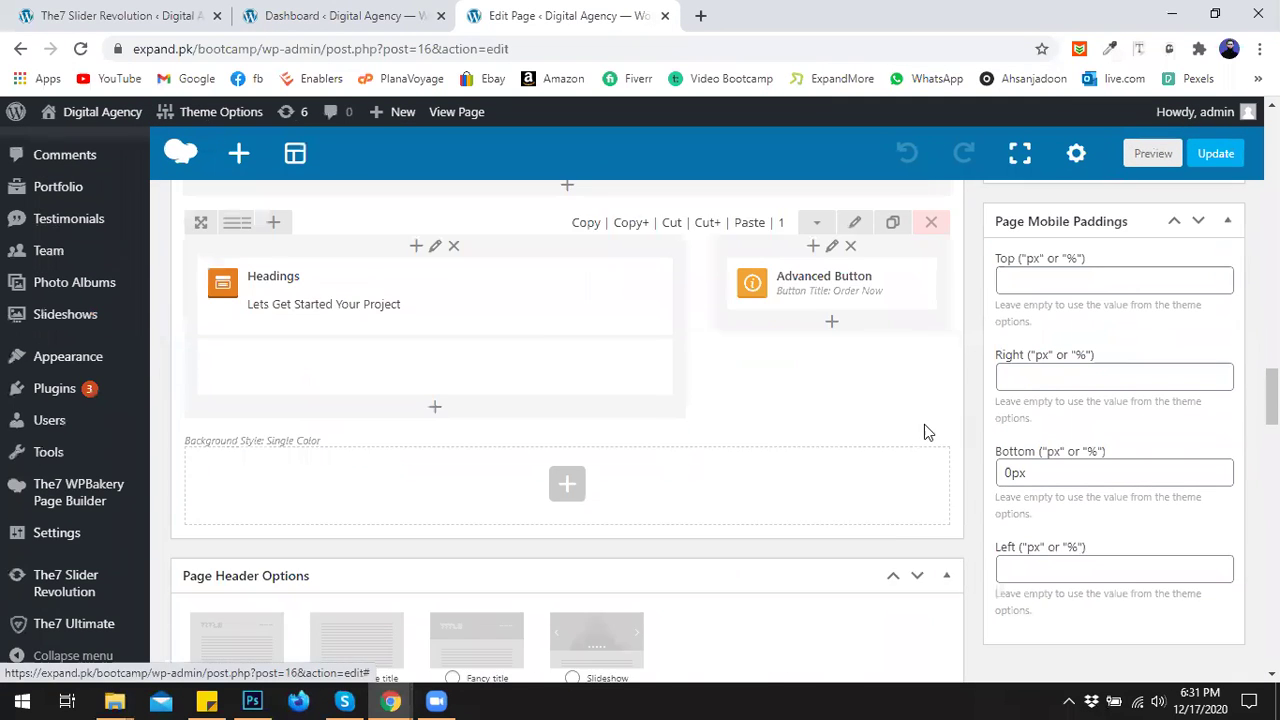
{"action": "left_click", "coordinate": [574, 304]}
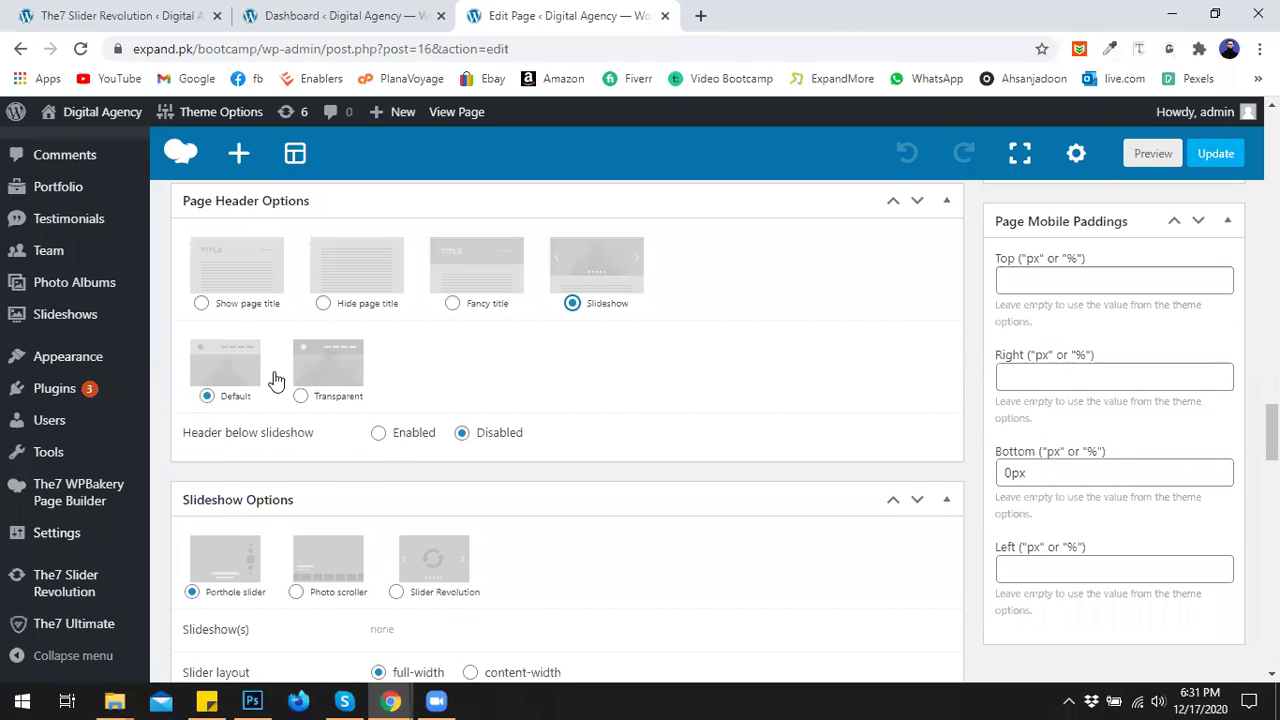
Choose Slider Revolution as the slideshow source, with Home slider selected.
{"action": "scroll", "coordinate": [706, 390], "scroll_direction": "down", "scroll_amount": 2}
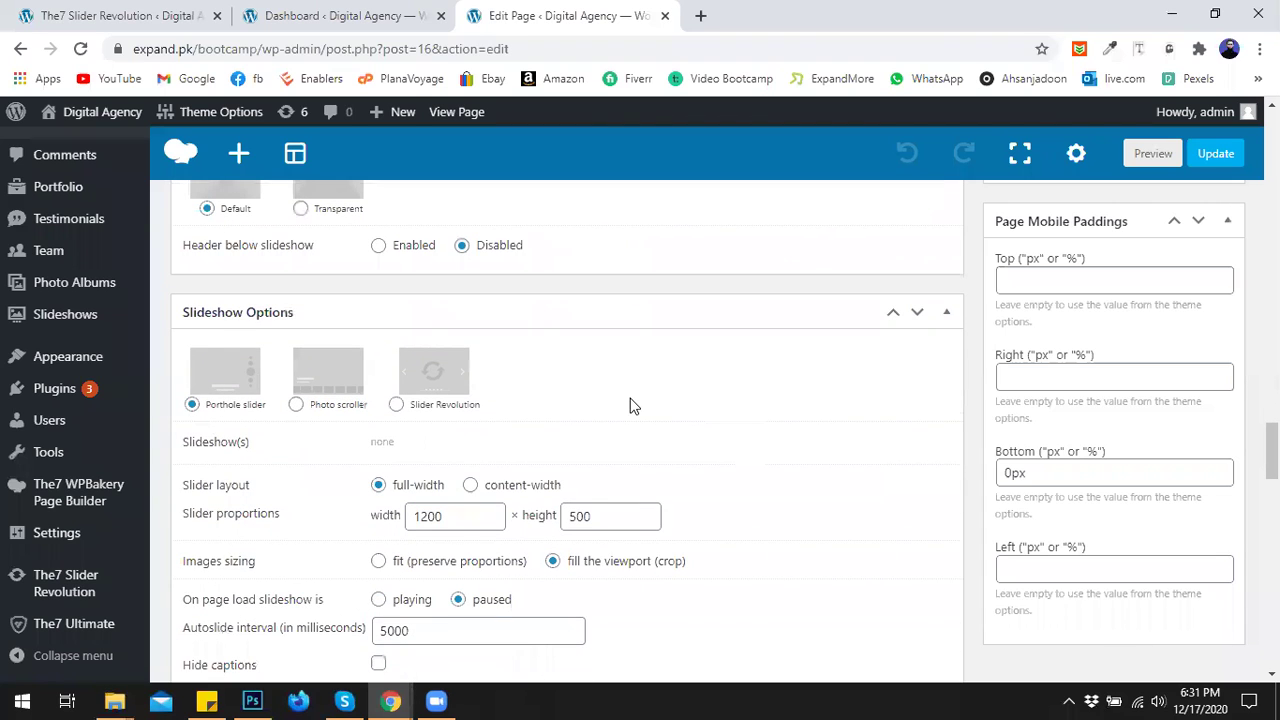
{"action": "left_click", "coordinate": [420, 408]}
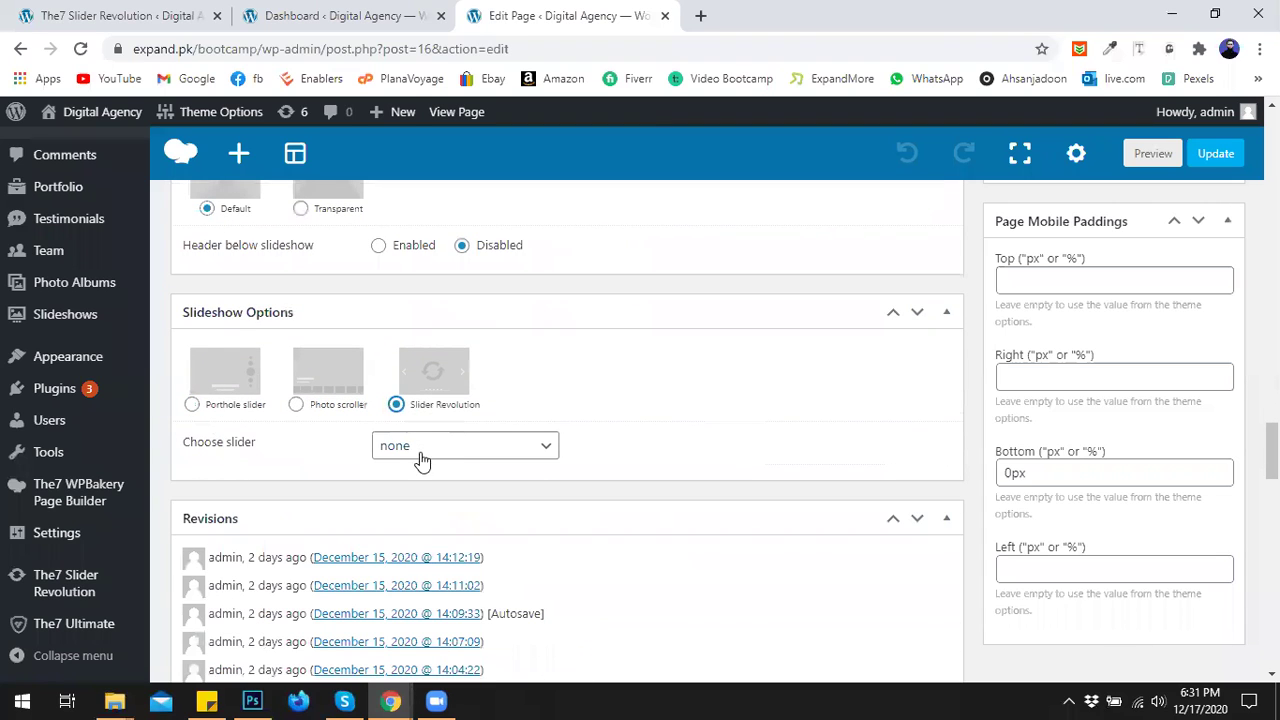
{"action": "left_click", "coordinate": [422, 453]}
{"action": "left_click", "coordinate": [405, 486]}
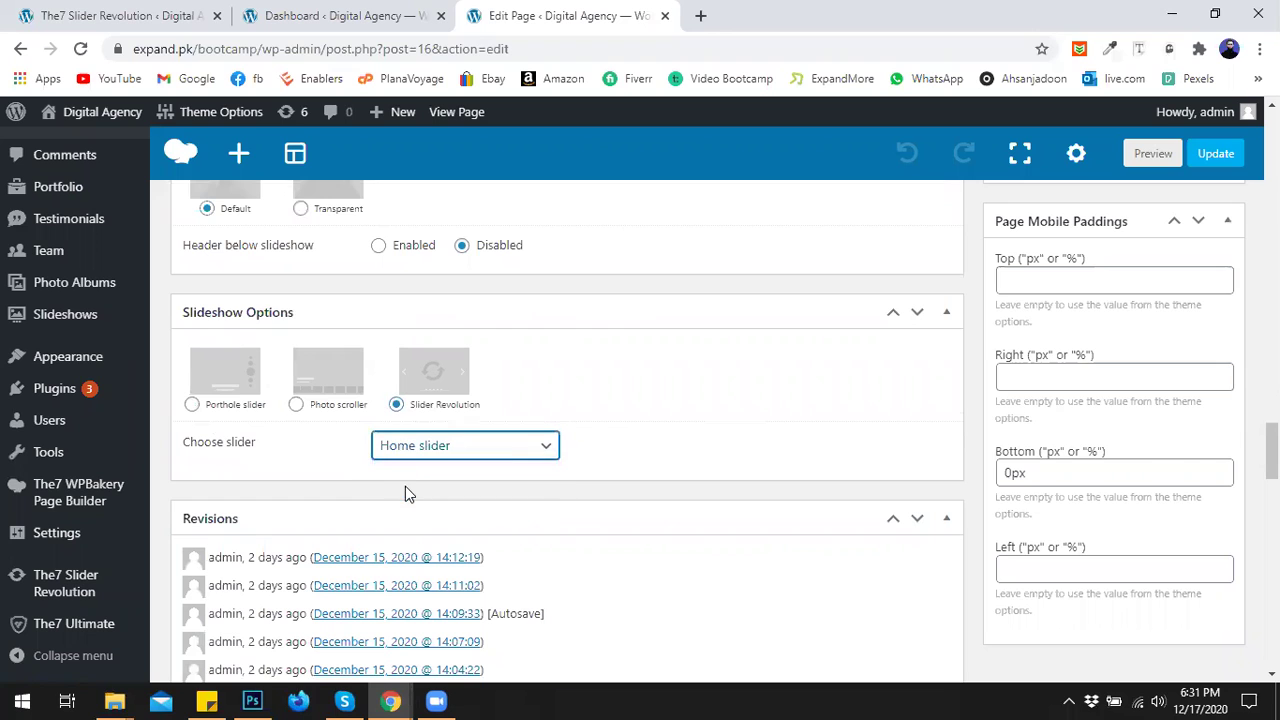
Preview the page, then Update it with the new Home slider header.
{"action": "left_click", "coordinate": [1150, 158]}
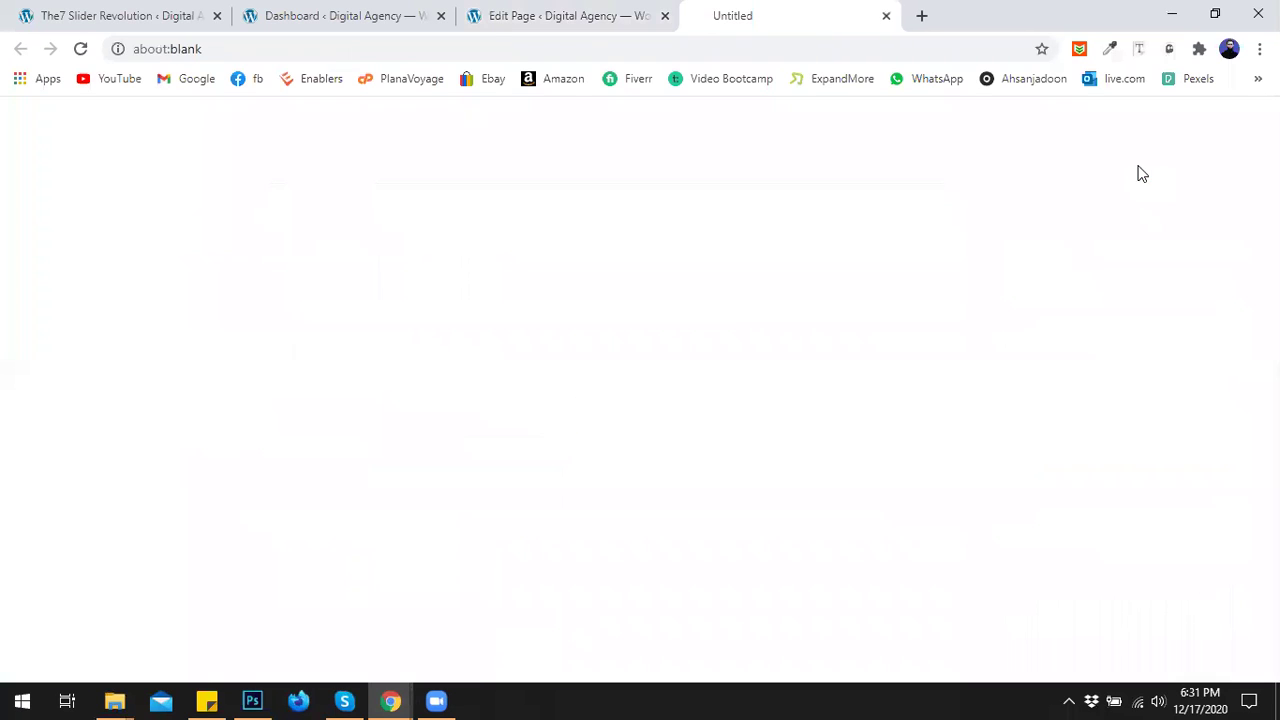
{"action": "left_click", "coordinate": [600, 15]}
{"action": "left_click", "coordinate": [1212, 153]}
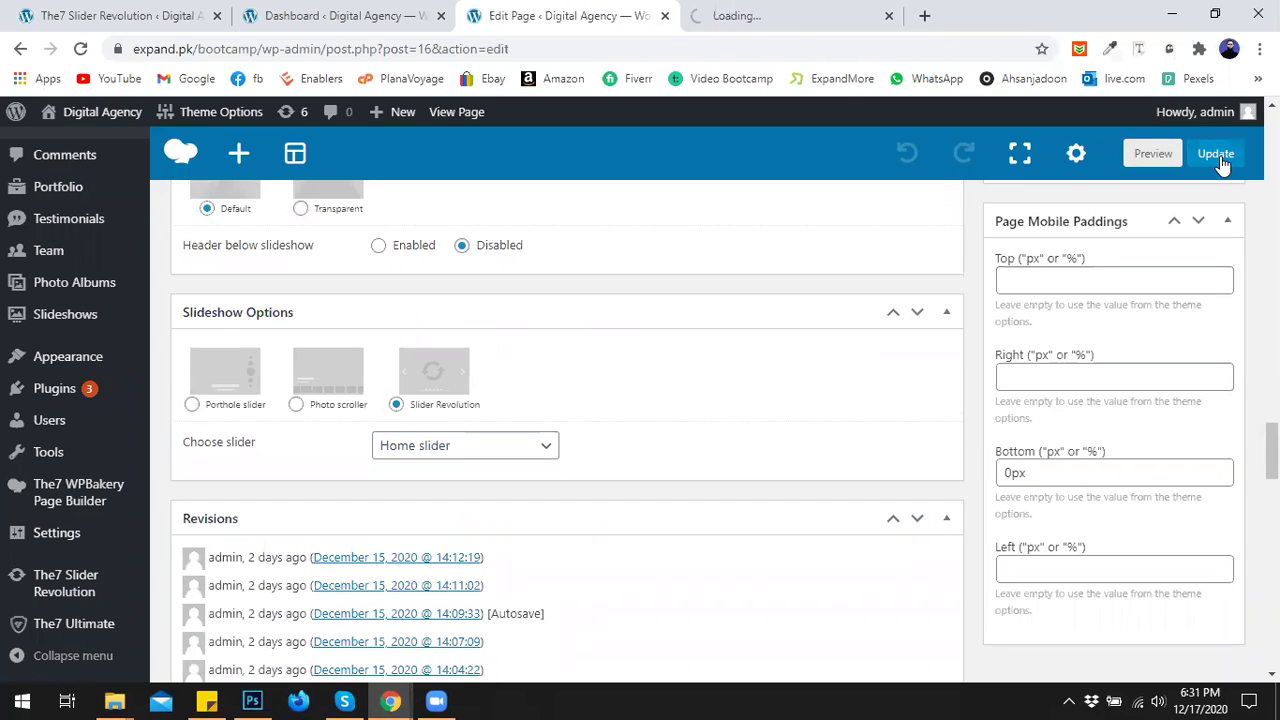
{"action": "left_click", "coordinate": [765, 14]}
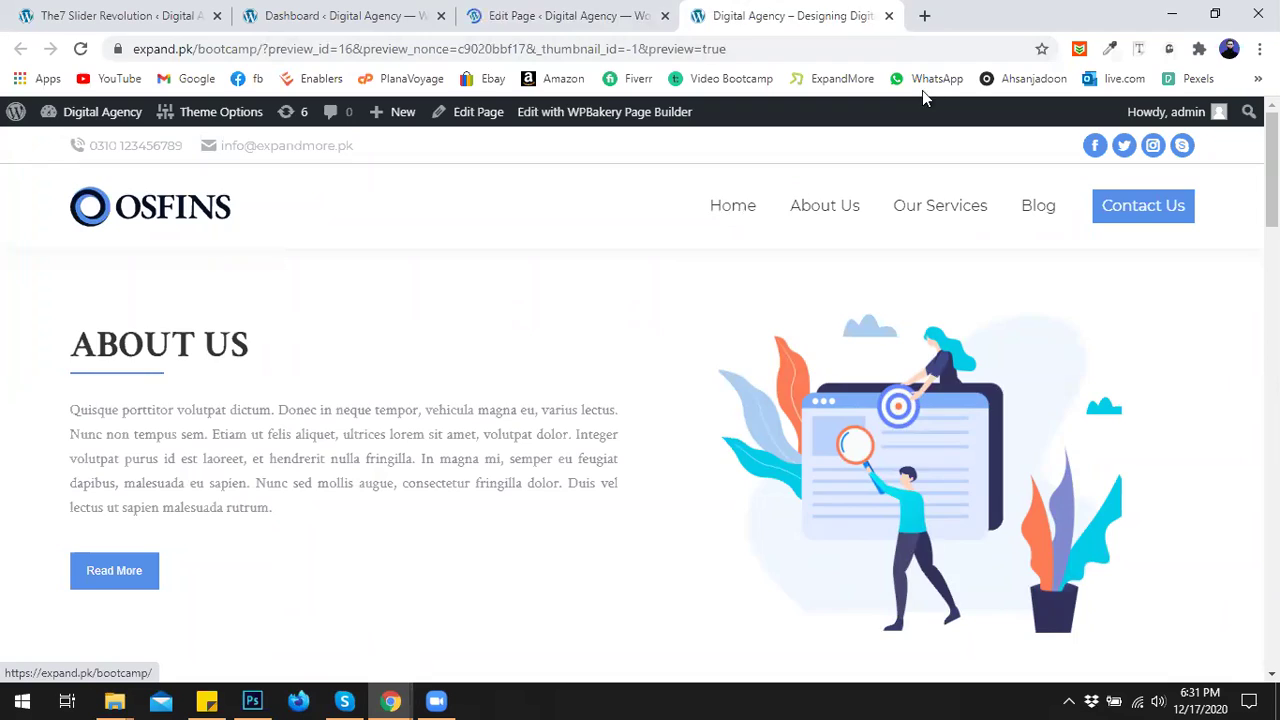
Open the live home page in a new tab, zoom in, and inspect the slider header.
{"action": "left_click", "coordinate": [736, 212]}
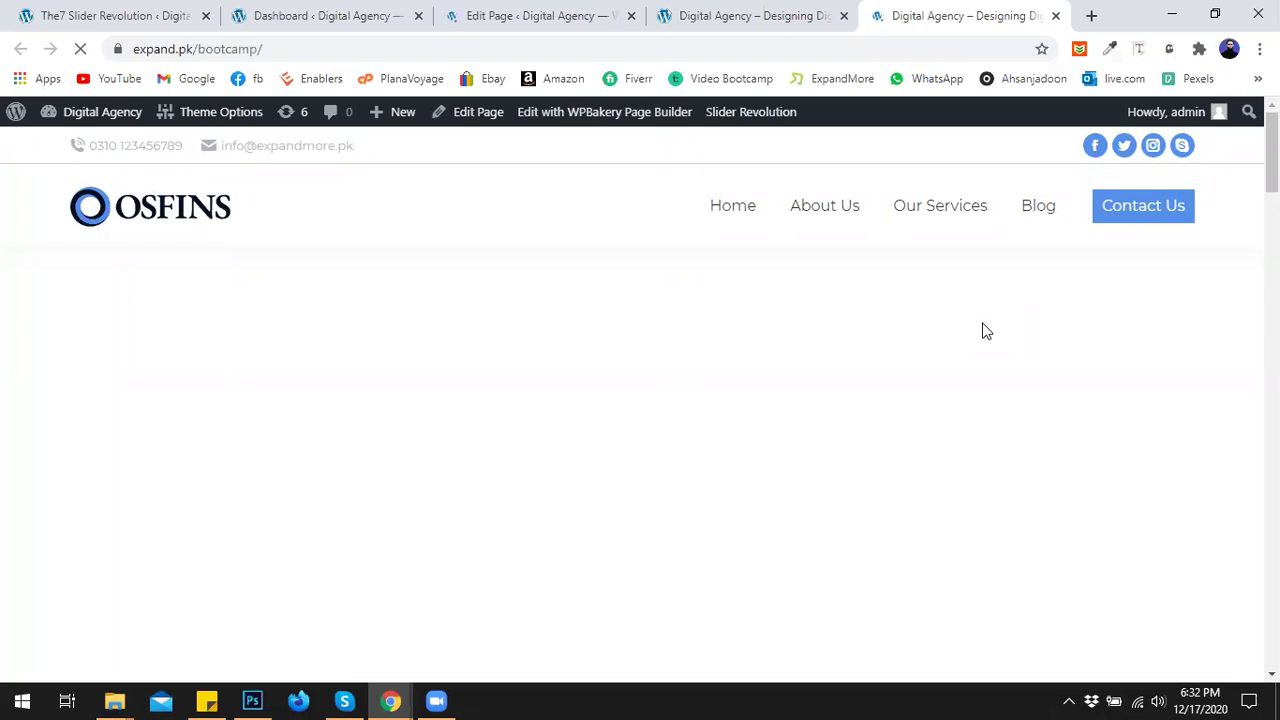
{"action": "key", "text": "ctrl+plus"}
{"action": "key", "text": "ctrl+plus"}
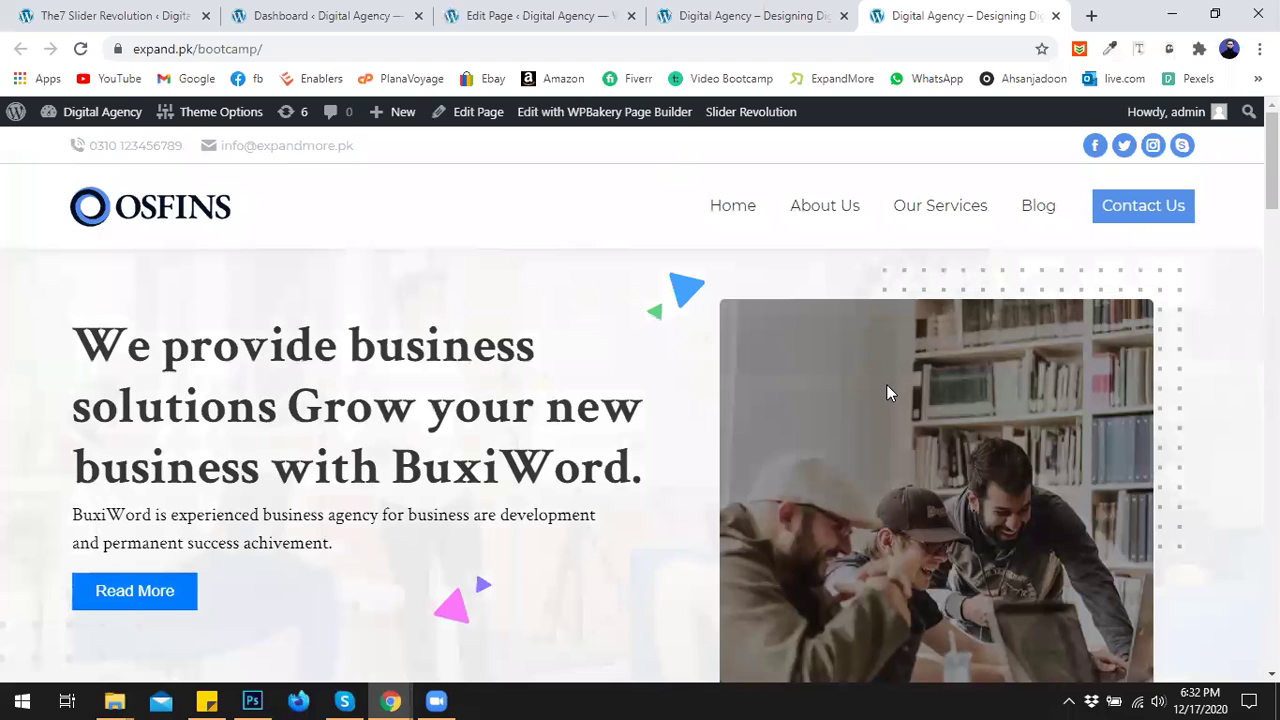
{"action": "scroll", "coordinate": [873, 405], "scroll_direction": "down", "scroll_amount": 3}
{"action": "scroll", "coordinate": [873, 405], "scroll_direction": "up", "scroll_amount": 2}
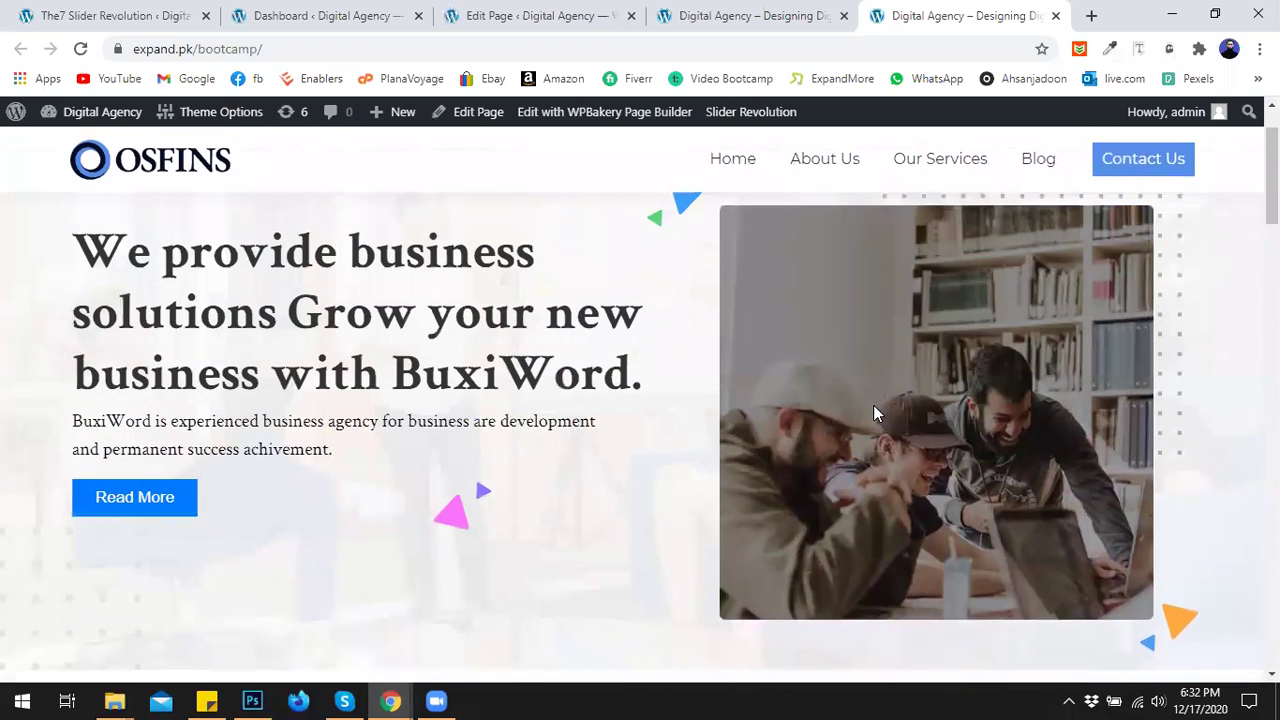
{"action": "scroll", "coordinate": [873, 405], "scroll_direction": "up", "scroll_amount": 1}
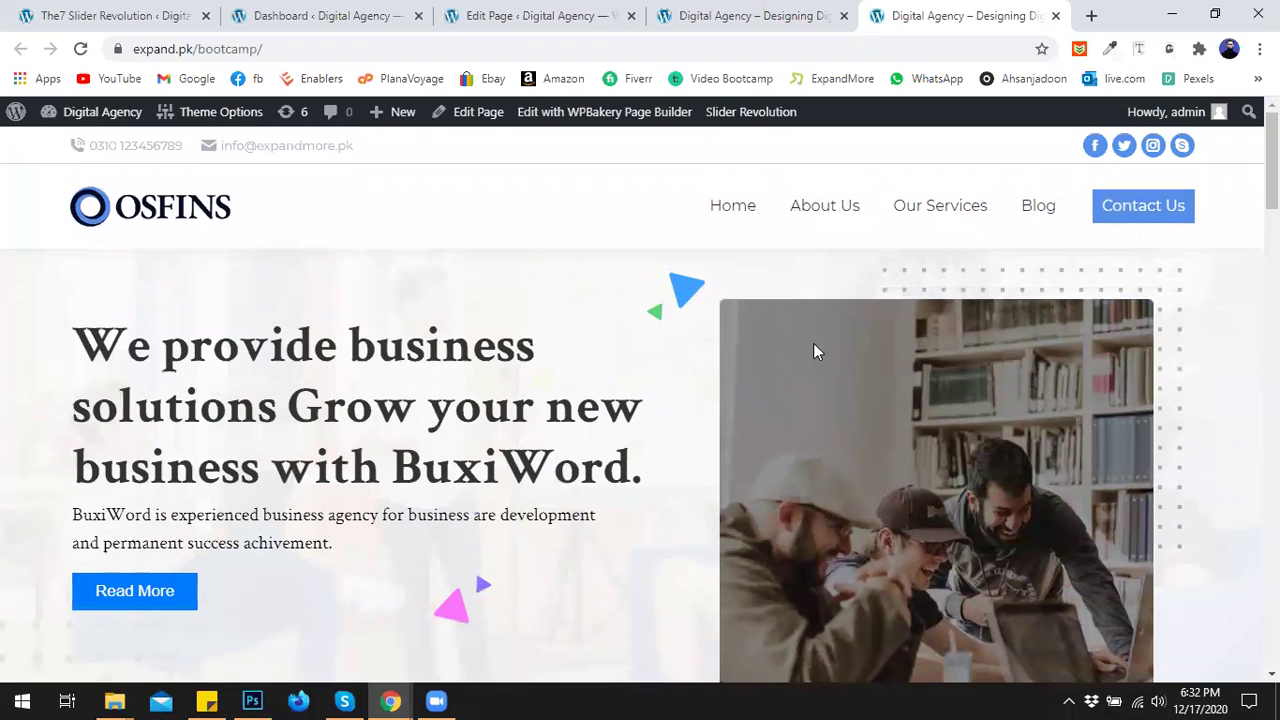
{"action": "scroll", "coordinate": [810, 390], "scroll_direction": "down", "scroll_amount": 2}
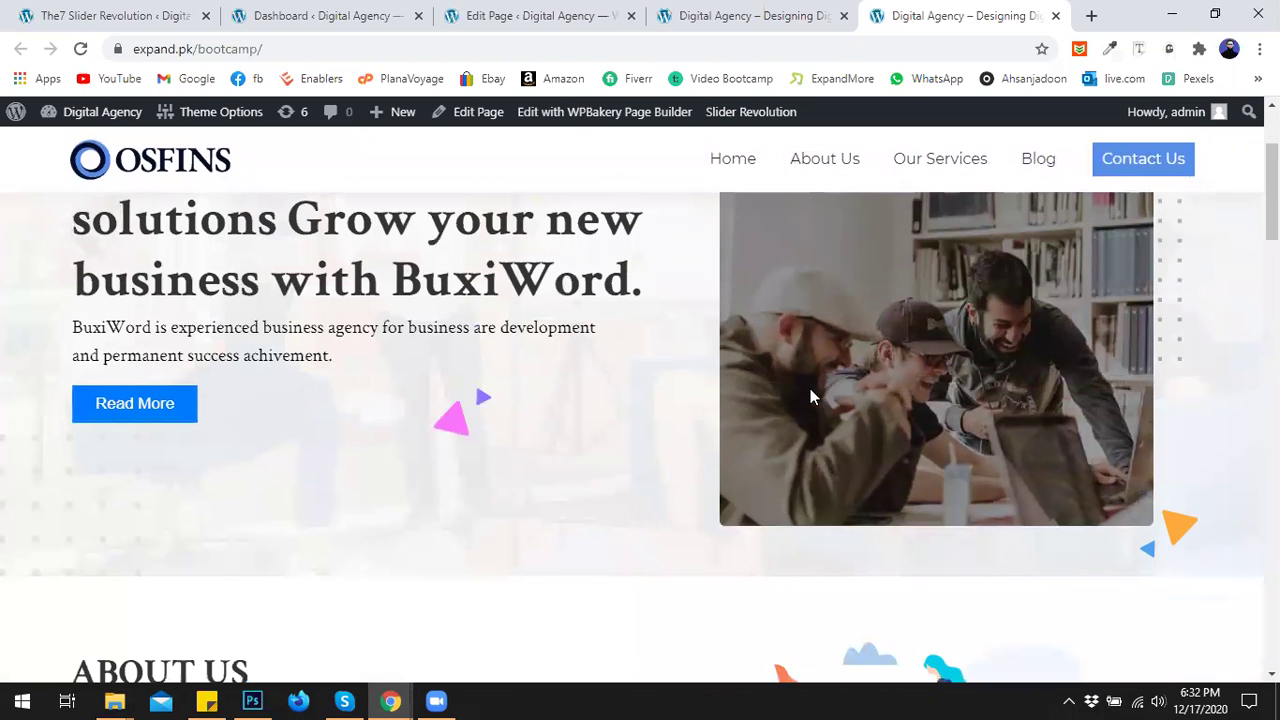
{"action": "scroll", "coordinate": [808, 390], "scroll_direction": "up", "scroll_amount": 2}
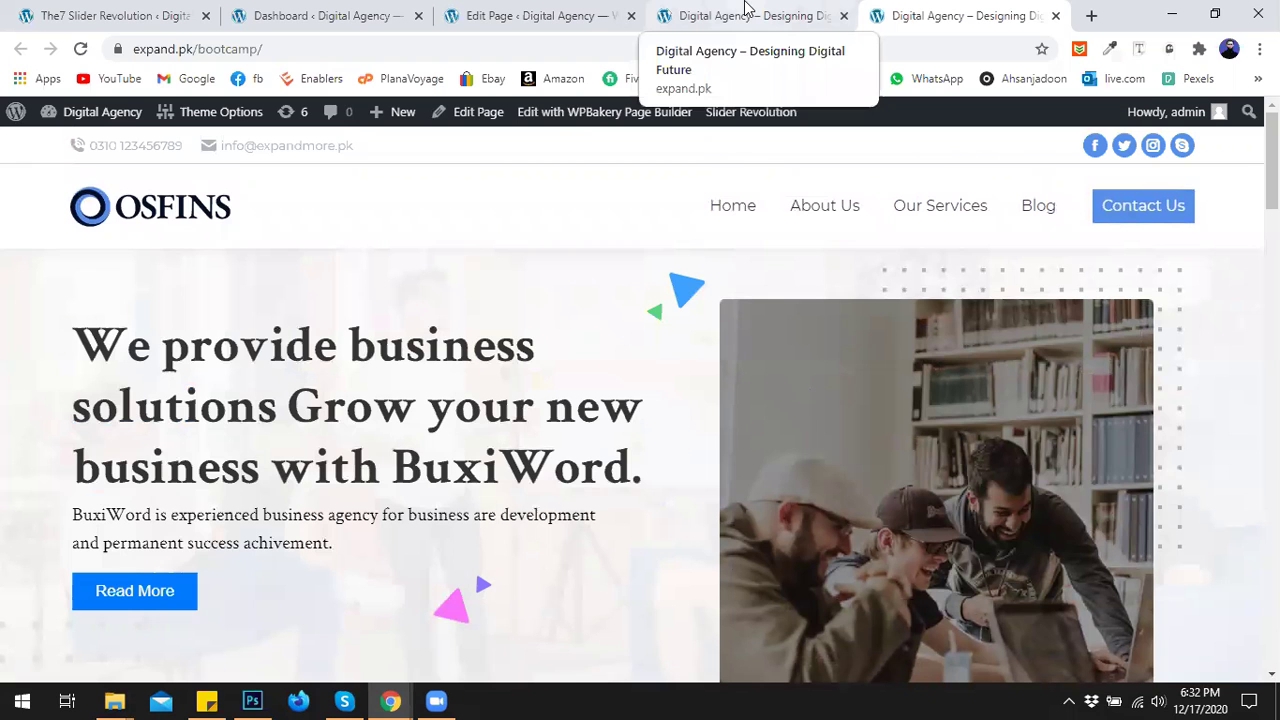
{"action": "scroll", "coordinate": [815, 290], "scroll_direction": "down", "scroll_amount": 3}
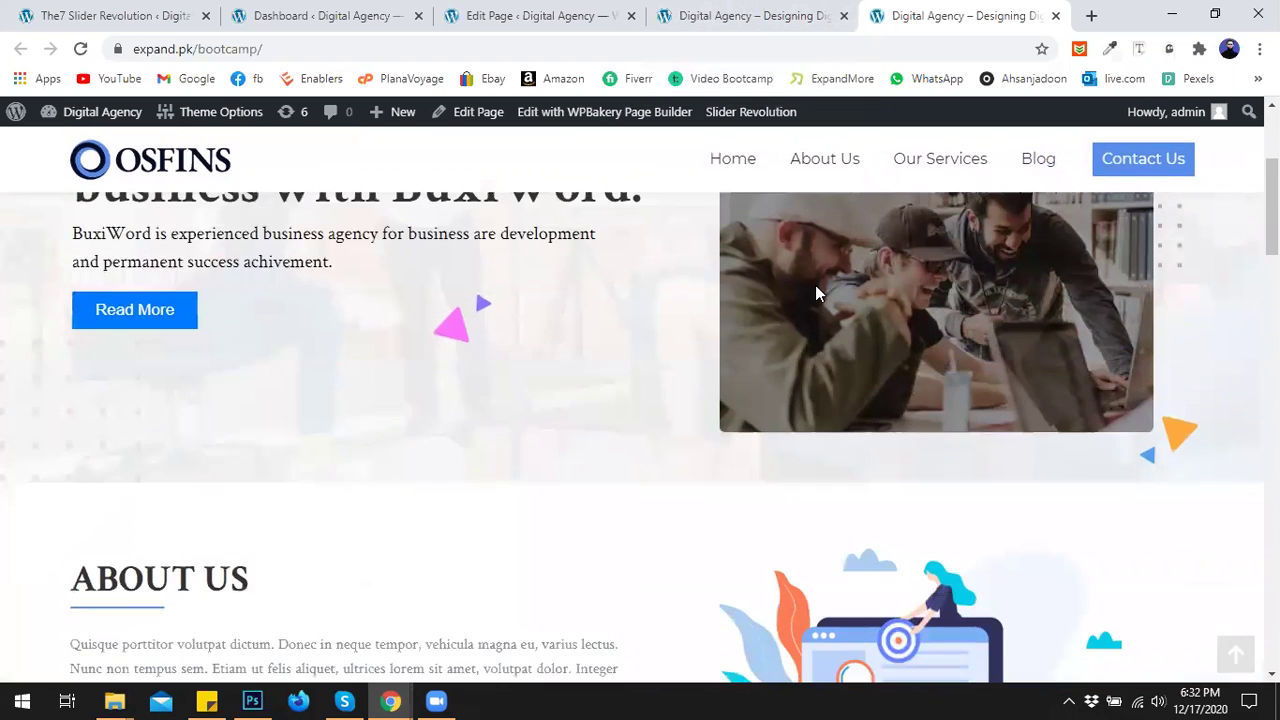
{"action": "scroll", "coordinate": [815, 290], "scroll_direction": "up", "scroll_amount": 3}
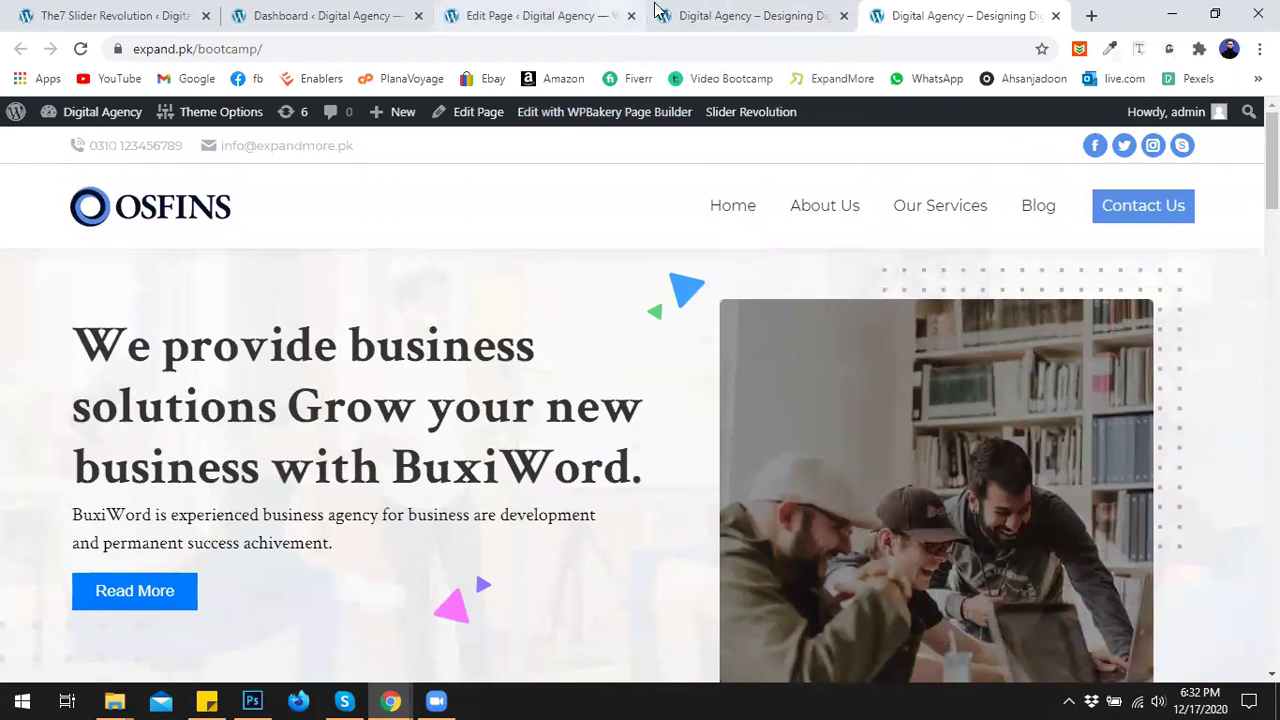
Close the Edit Page and duplicate preview tabs, then return to the Slider Revolution editor.
{"action": "left_click", "coordinate": [510, 12]}
{"action": "left_click", "coordinate": [365, 10]}
{"action": "left_click", "coordinate": [155, 14]}
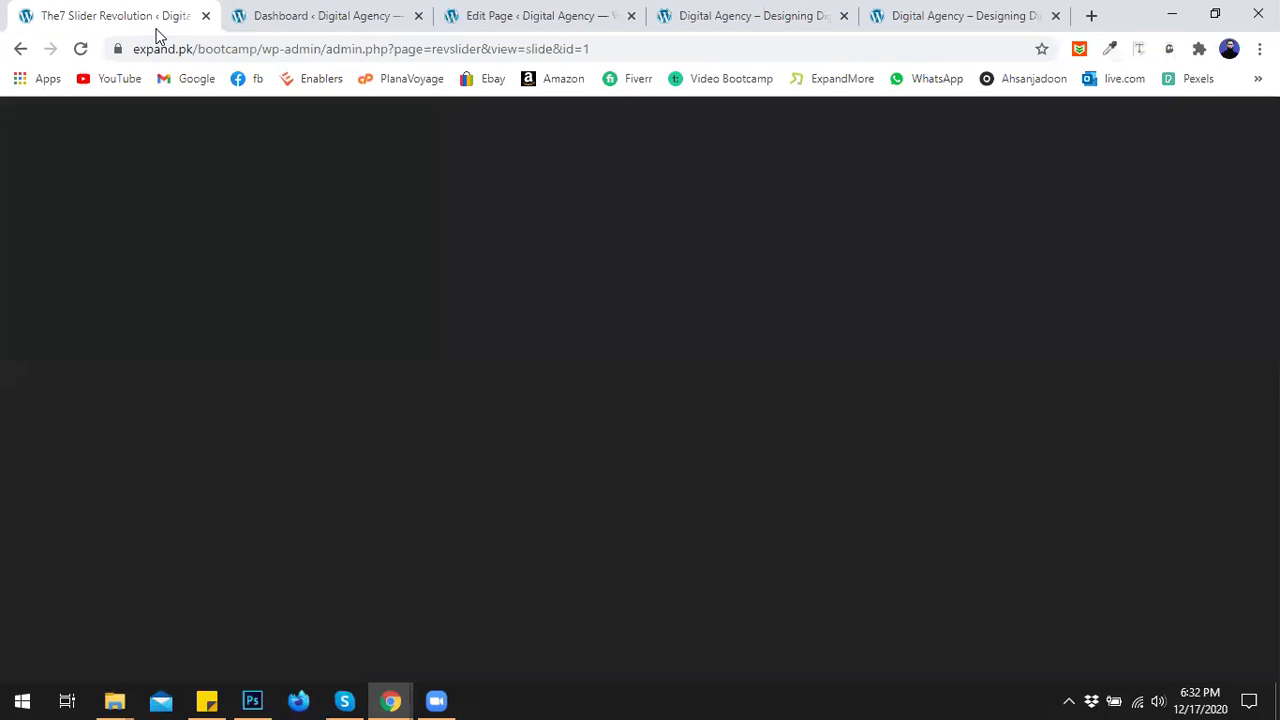
{"action": "left_click", "coordinate": [906, 8]}
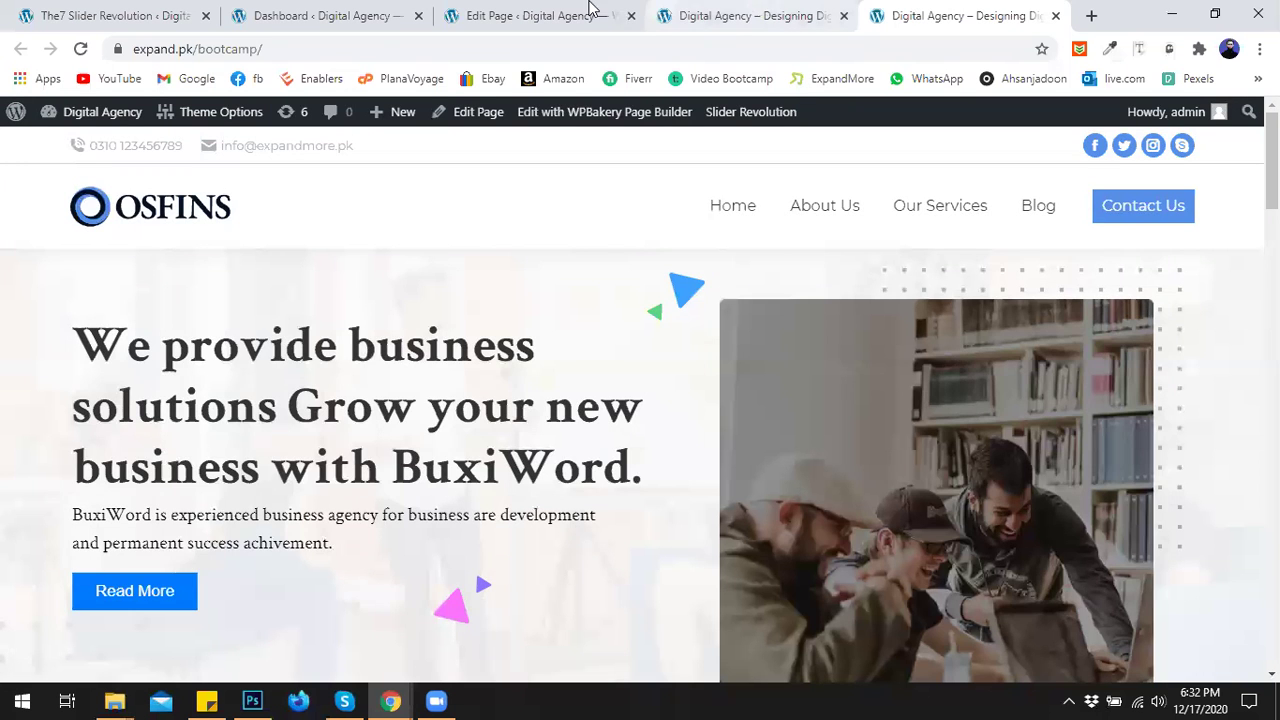
{"action": "left_click", "coordinate": [590, 8]}
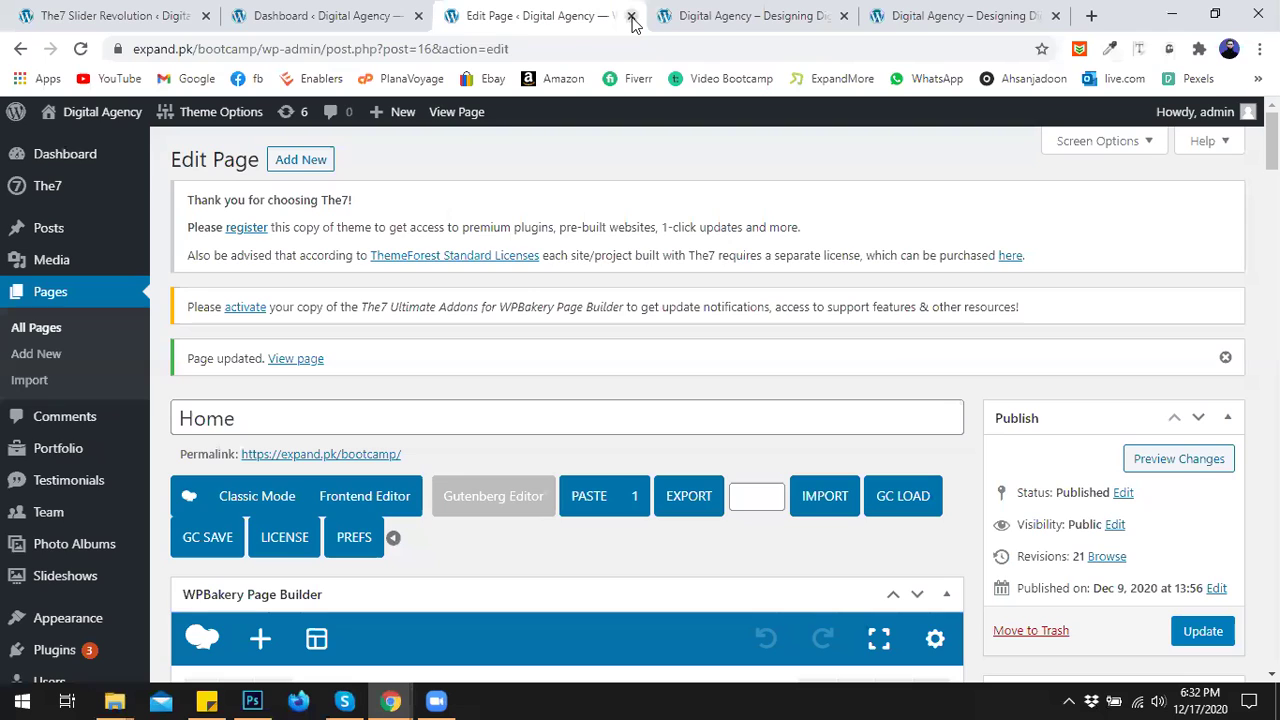
{"action": "left_click", "coordinate": [631, 16]}
{"action": "left_click", "coordinate": [631, 16]}
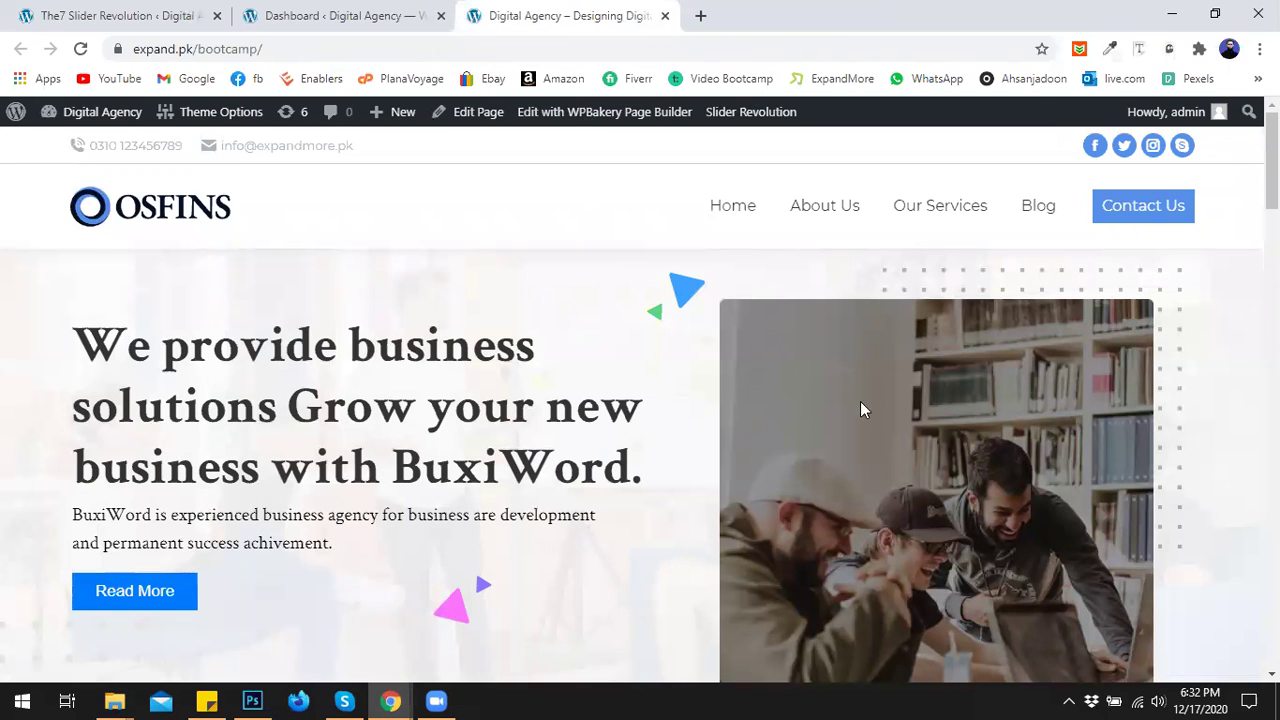
{"action": "scroll", "coordinate": [786, 392], "scroll_direction": "down", "scroll_amount": 3}
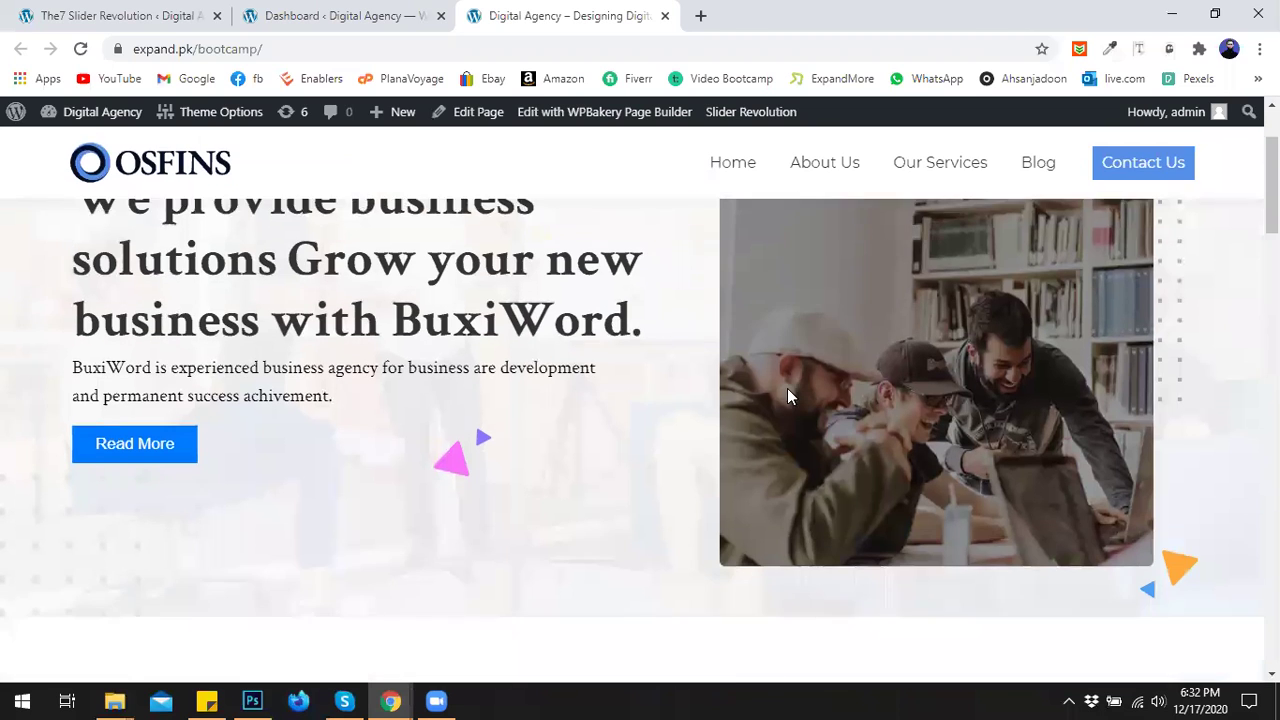
{"action": "scroll", "coordinate": [786, 392], "scroll_direction": "up", "scroll_amount": 3}
{"action": "left_click", "coordinate": [160, 14]}
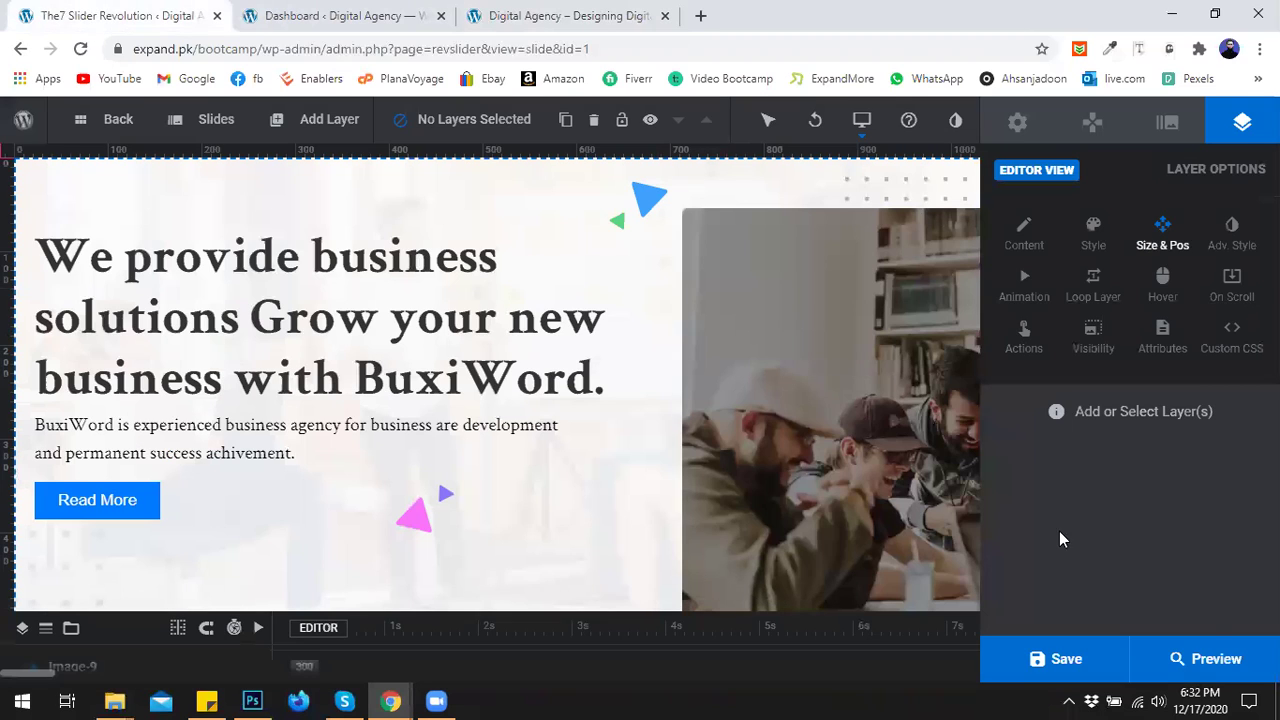
{"action": "left_click", "coordinate": [1220, 668]}
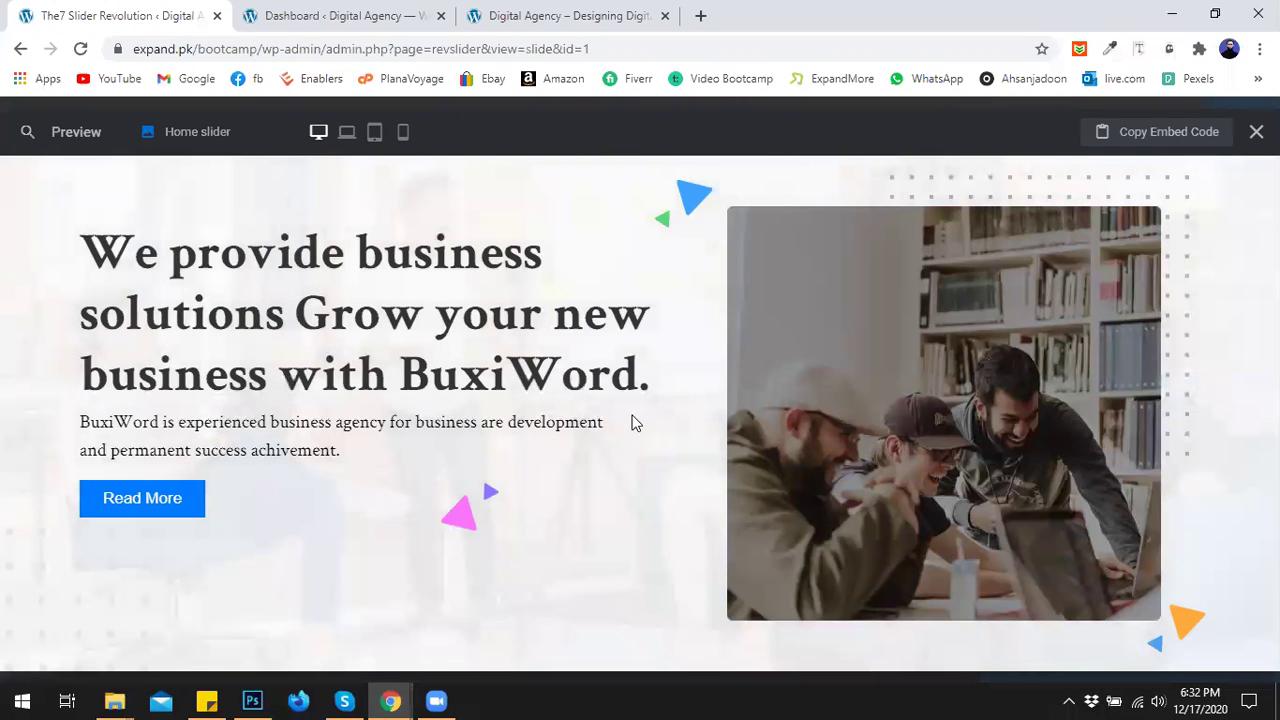
{"action": "left_click", "coordinate": [349, 134]}
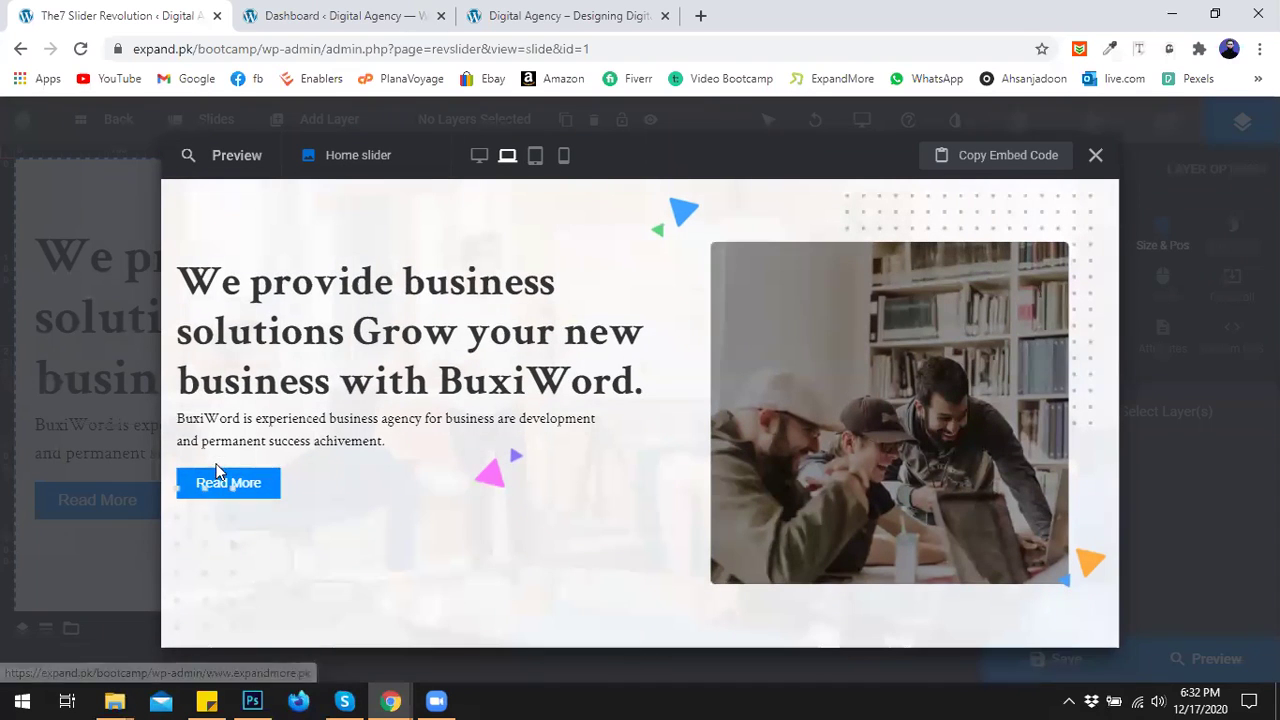
{"action": "left_click", "coordinate": [536, 155]}
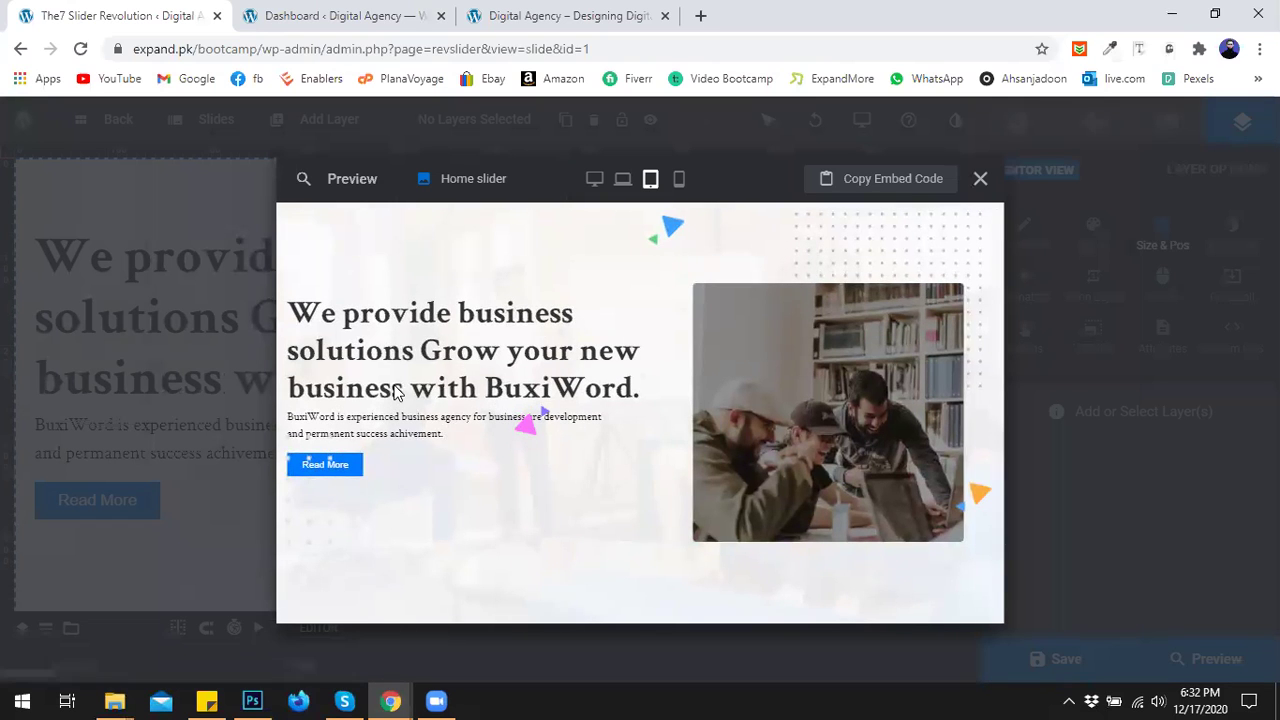
{"action": "left_click", "coordinate": [677, 180]}
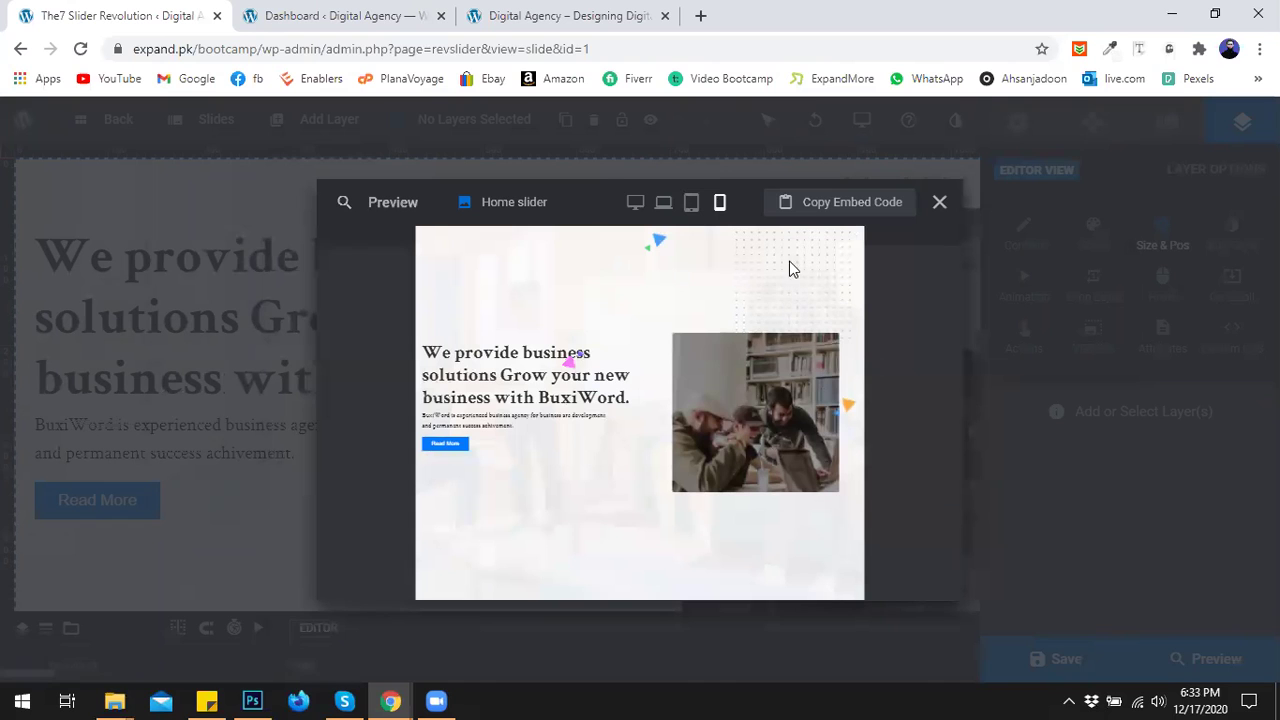
{"action": "left_click", "coordinate": [633, 203]}
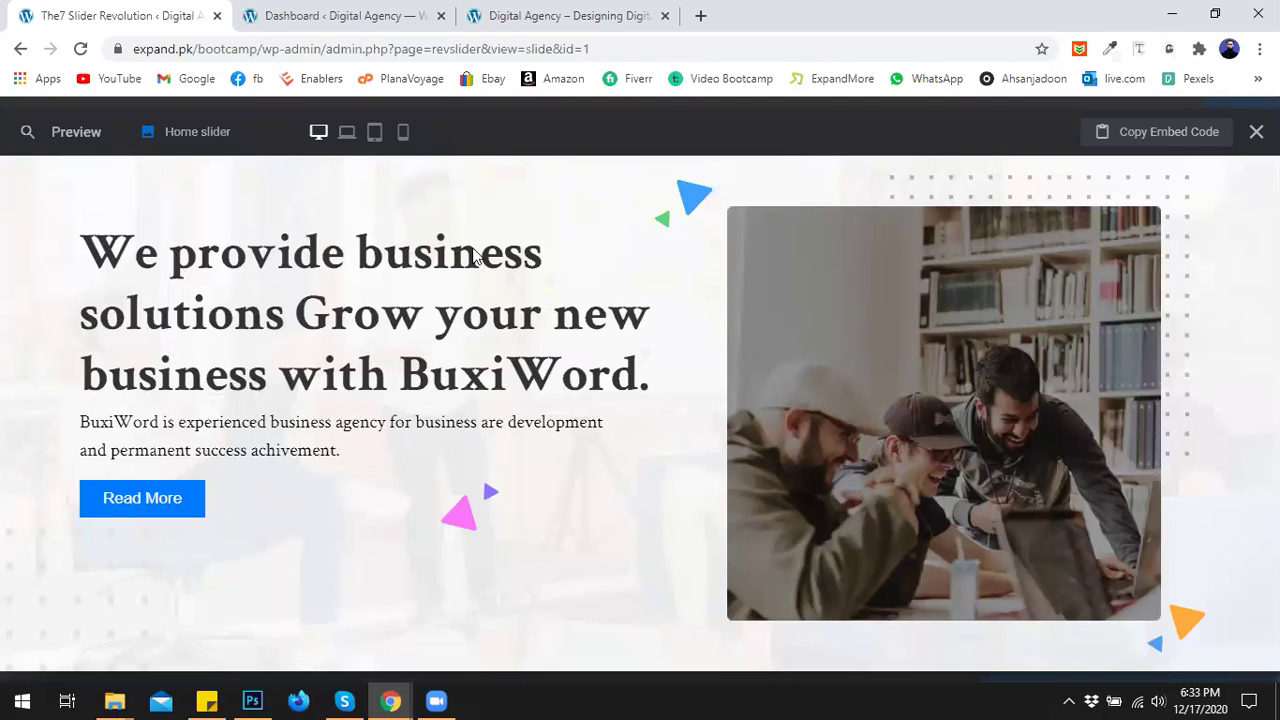
{"action": "left_click", "coordinate": [1255, 132]}
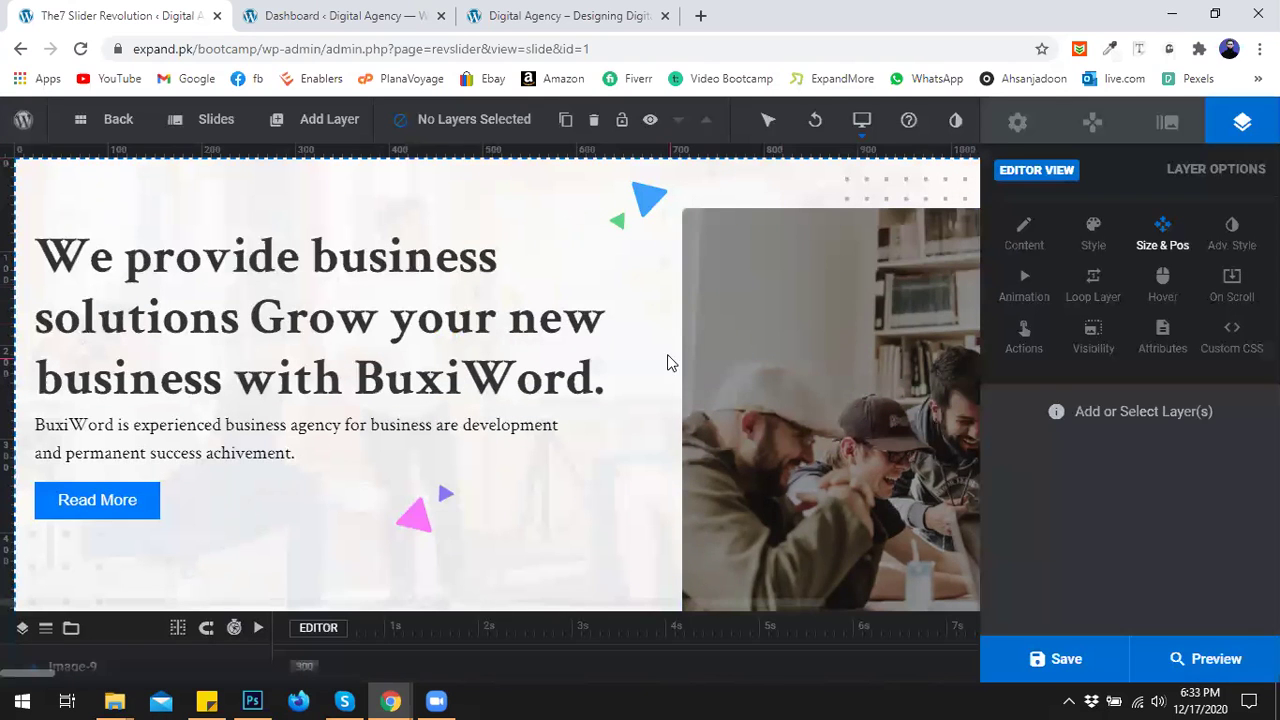
In Module General Options > Layout, set the >1024 desktop height to 620px.
{"action": "left_click", "coordinate": [1010, 122]}
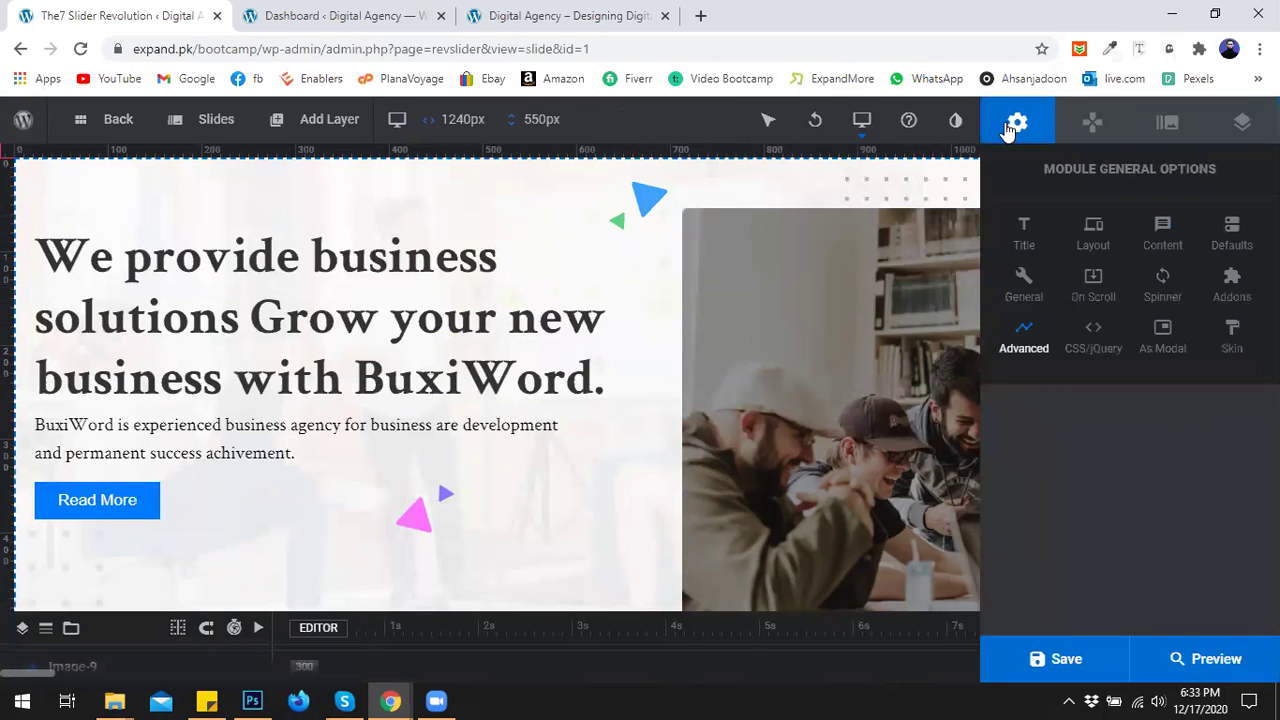
{"action": "left_click", "coordinate": [1092, 240]}
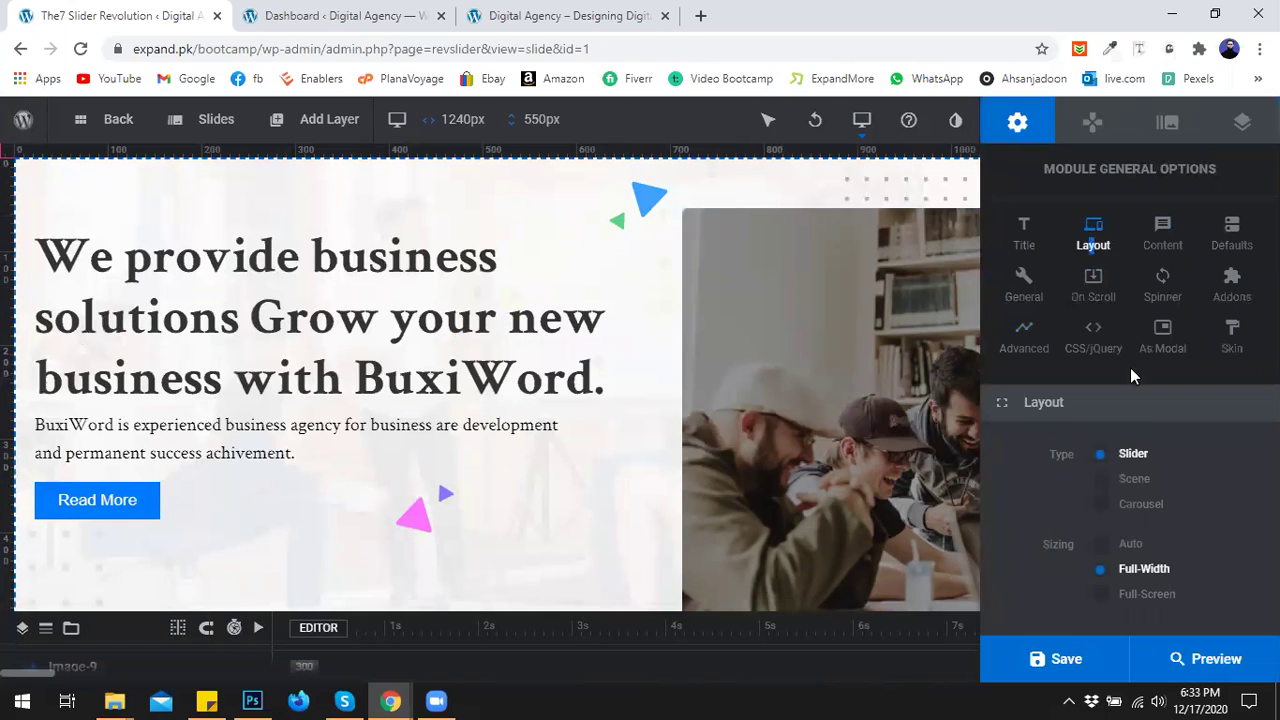
{"action": "scroll", "coordinate": [1145, 399], "scroll_direction": "up", "scroll_amount": 2}
{"action": "scroll", "coordinate": [1149, 390], "scroll_direction": "down", "scroll_amount": 4}
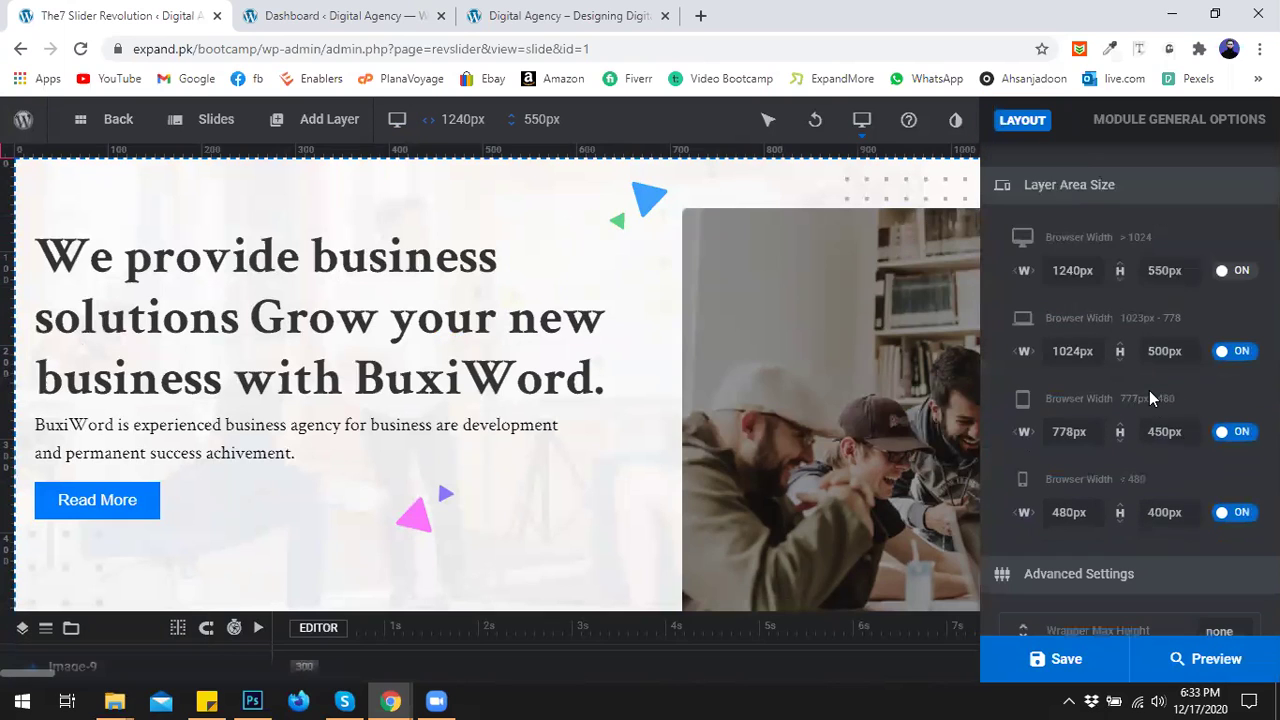
{"action": "left_click", "coordinate": [1164, 271]}
{"action": "left_click", "coordinate": [1162, 272]}
{"action": "type", "text": "62"}
{"action": "left_click", "coordinate": [1192, 297]}
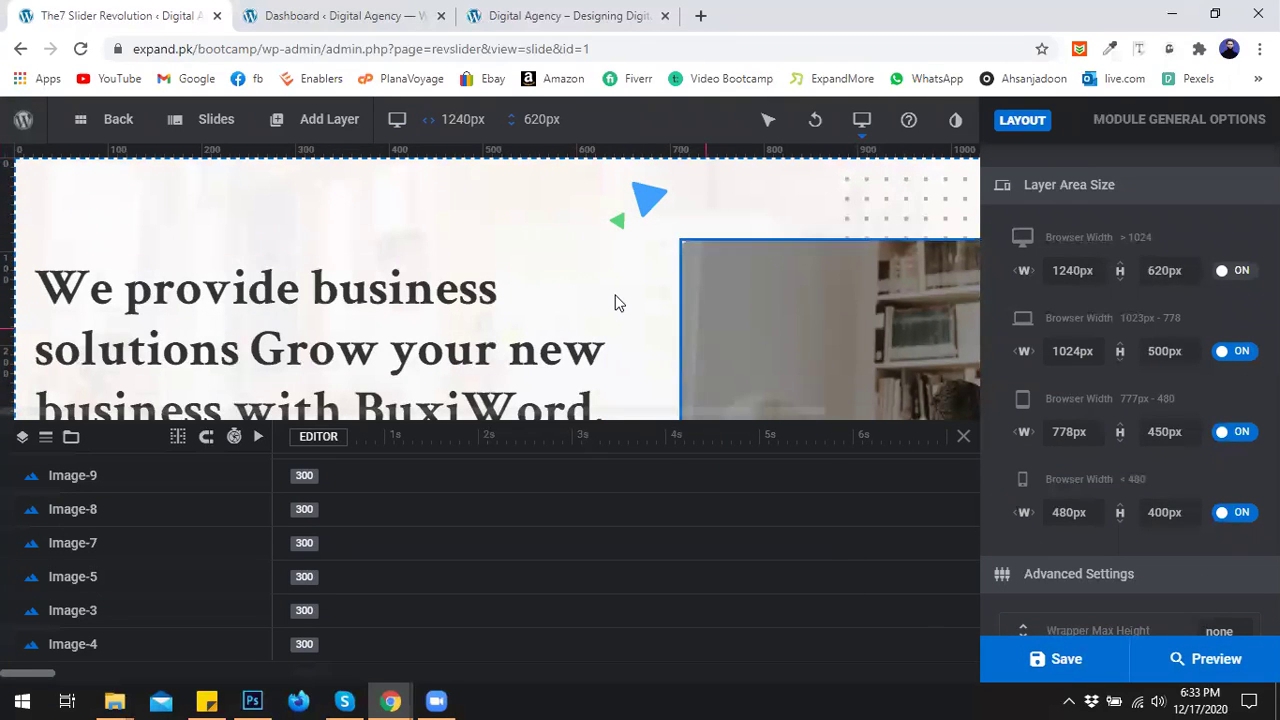
Hide the timeline and lower the dotted-pattern layer to X 893, Y 47.
{"action": "key", "text": "ctrl+minus"}
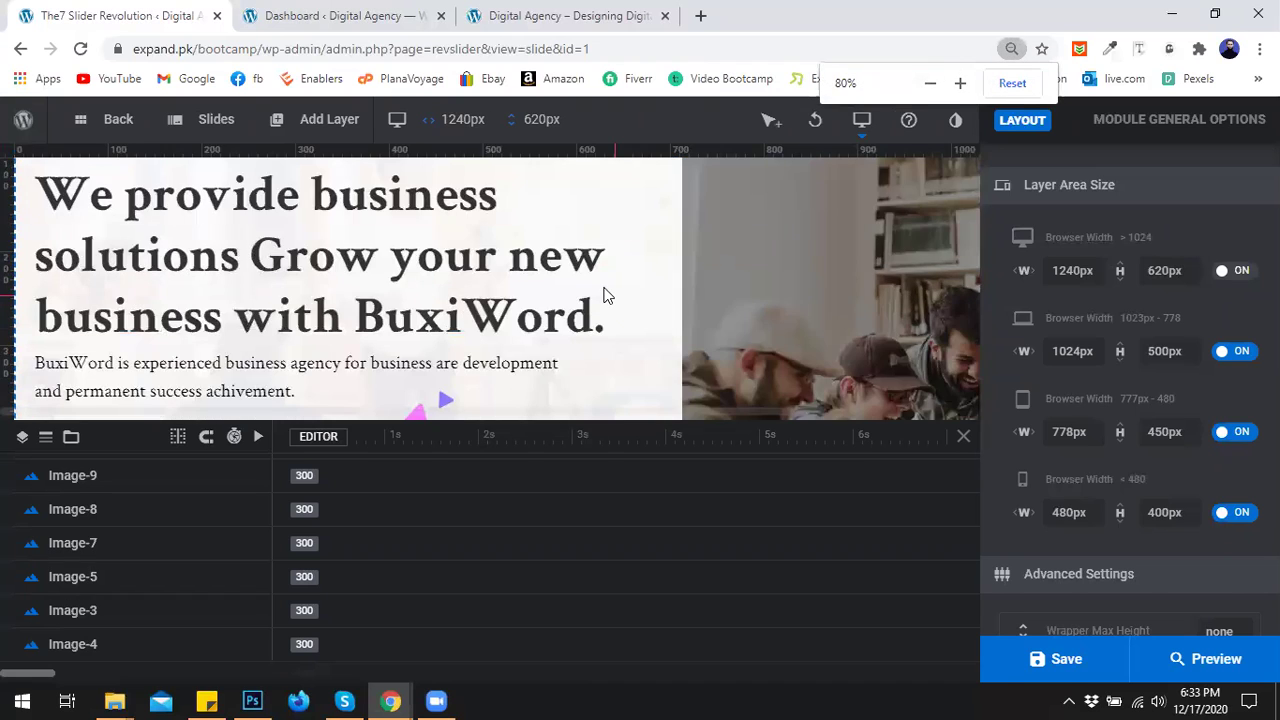
{"action": "key", "text": "ctrl+minus"}
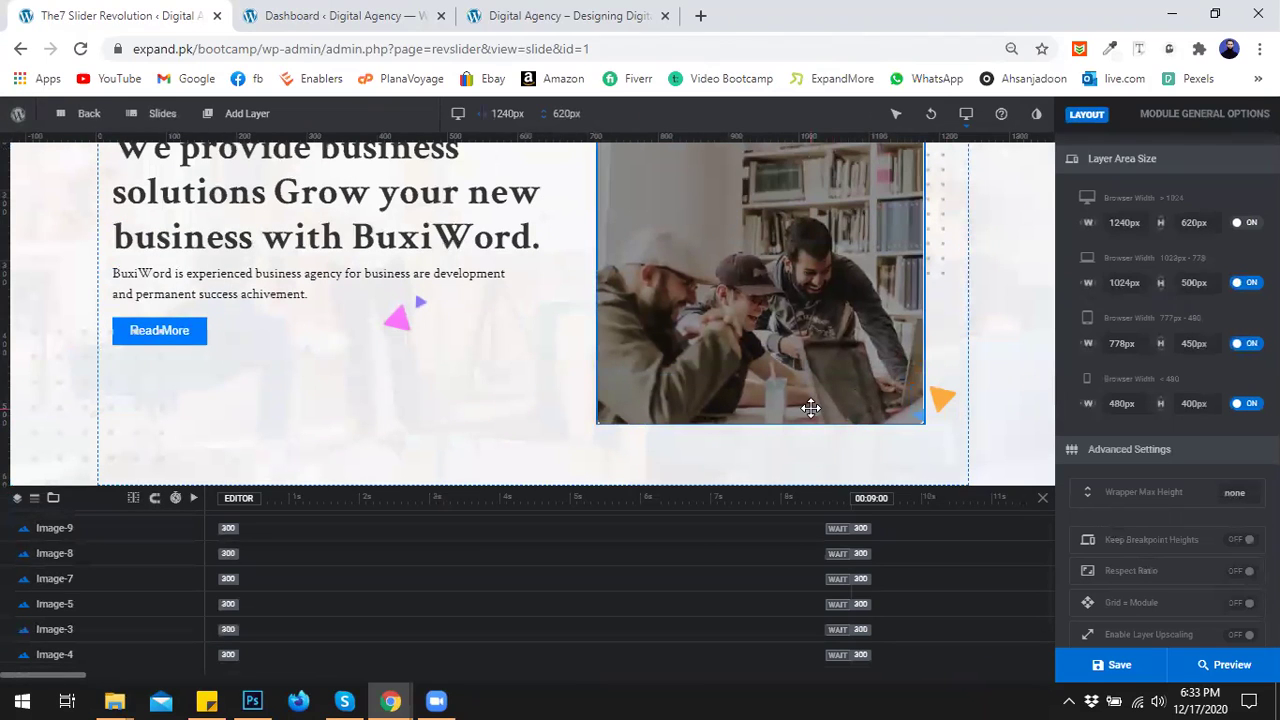
{"action": "left_click", "coordinate": [1043, 498]}
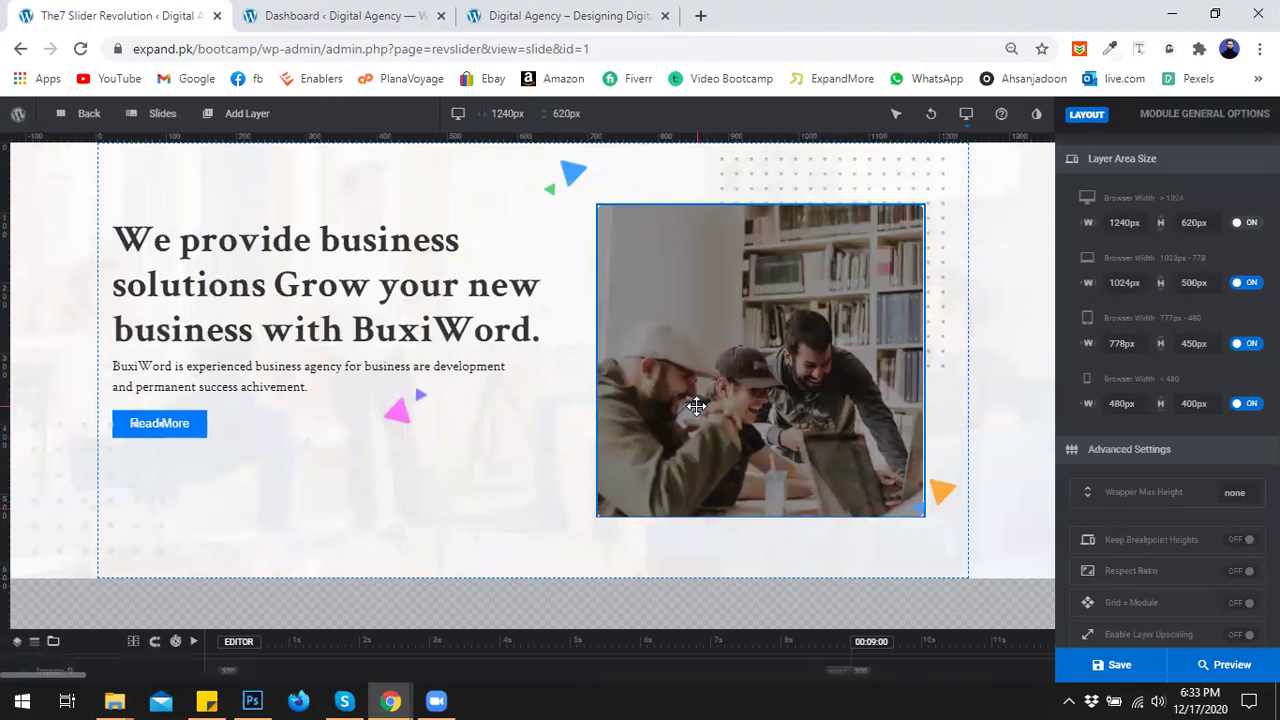
{"action": "key", "text": "ctrl+minus"}
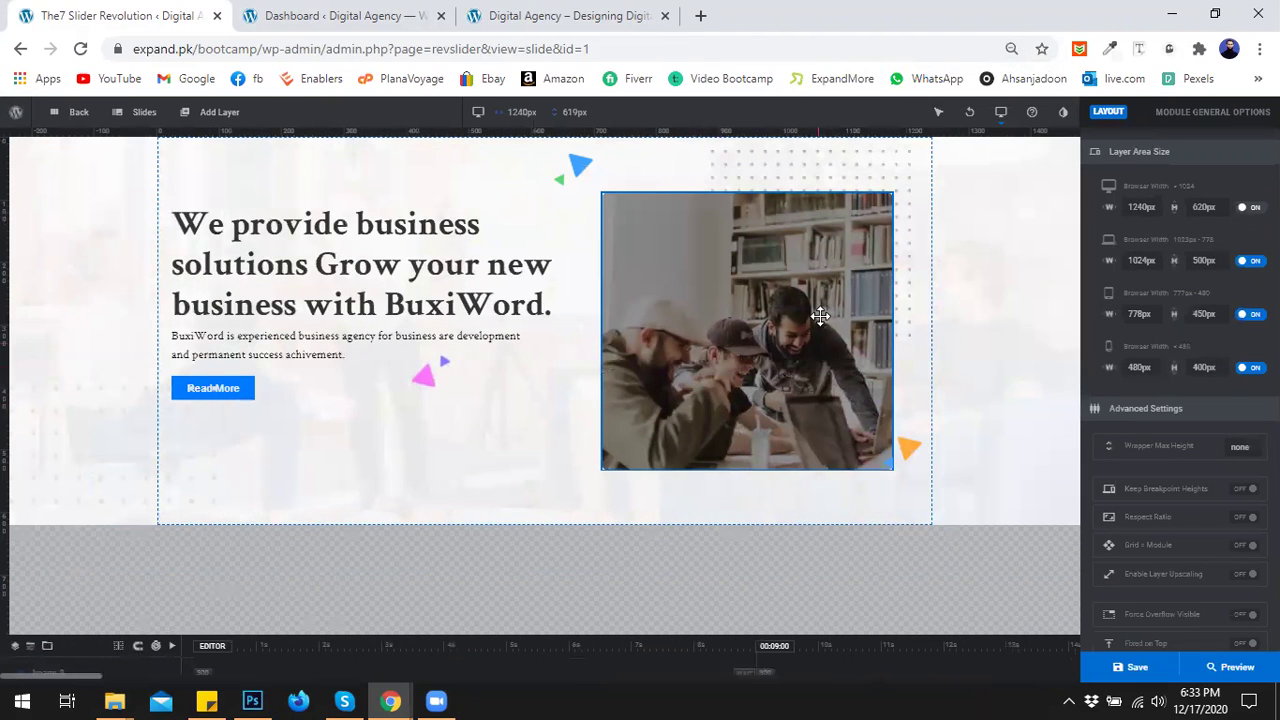
{"action": "mouse_move", "coordinate": [853, 169]}
{"action": "left_mouse_down"}
{"action": "mouse_move", "coordinate": [848, 193]}
{"action": "mouse_move", "coordinate": [857, 184]}
{"action": "left_mouse_up"}
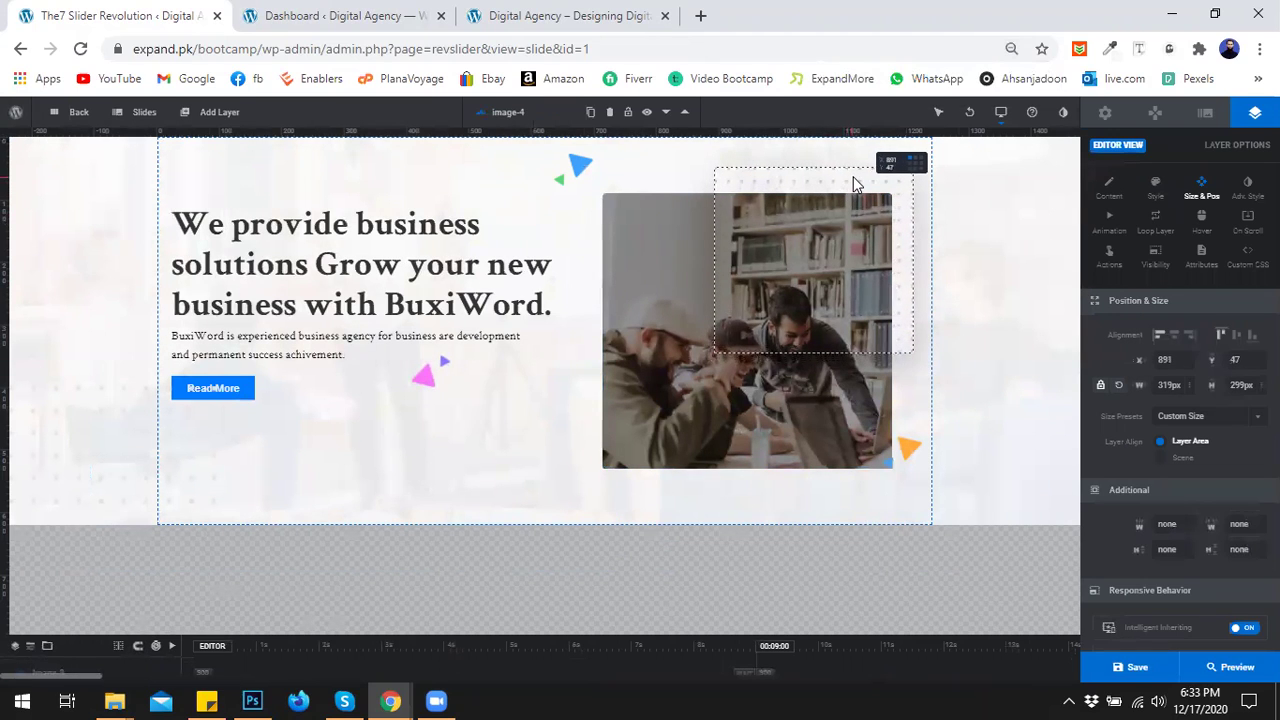
Reposition the triangles: blue to X 574, Y 80; orange to Y 540; pink to X 371, Y 386.
{"action": "left_click", "coordinate": [463, 450]}
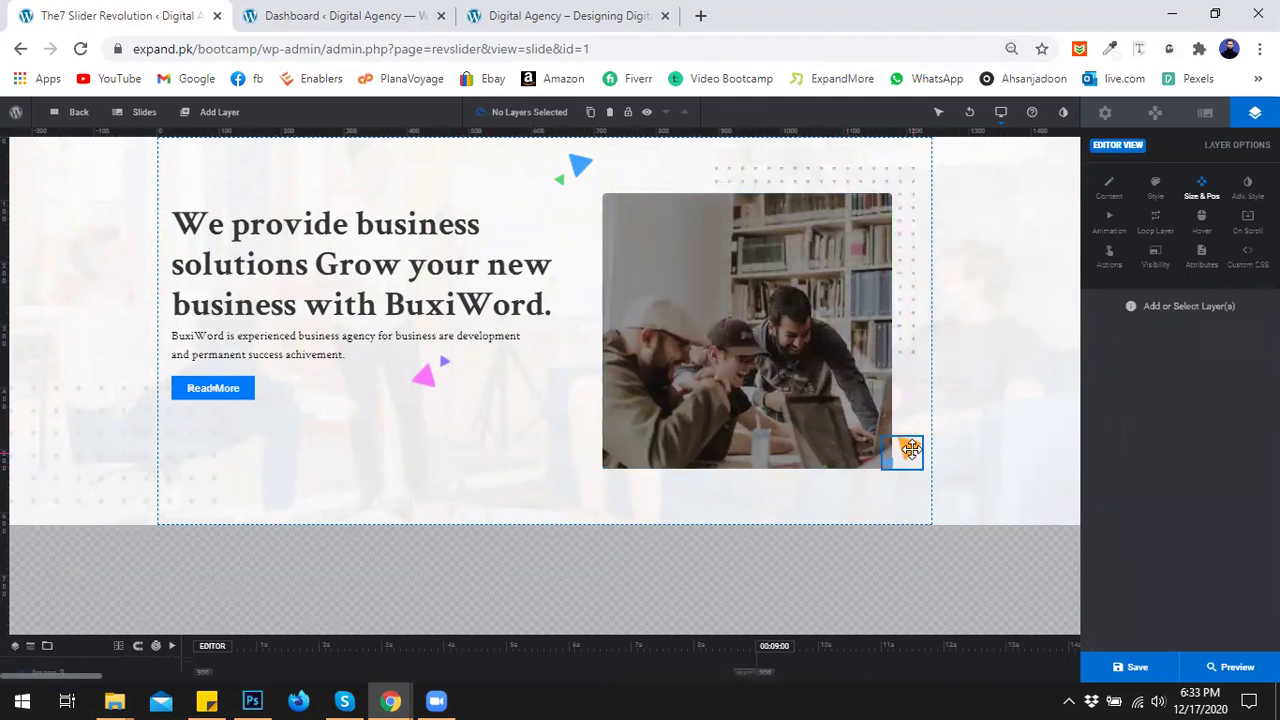
{"action": "left_click_drag", "start_coordinate": [900, 494], "coordinate": [920, 490]}
{"action": "left_click", "coordinate": [735, 323]}
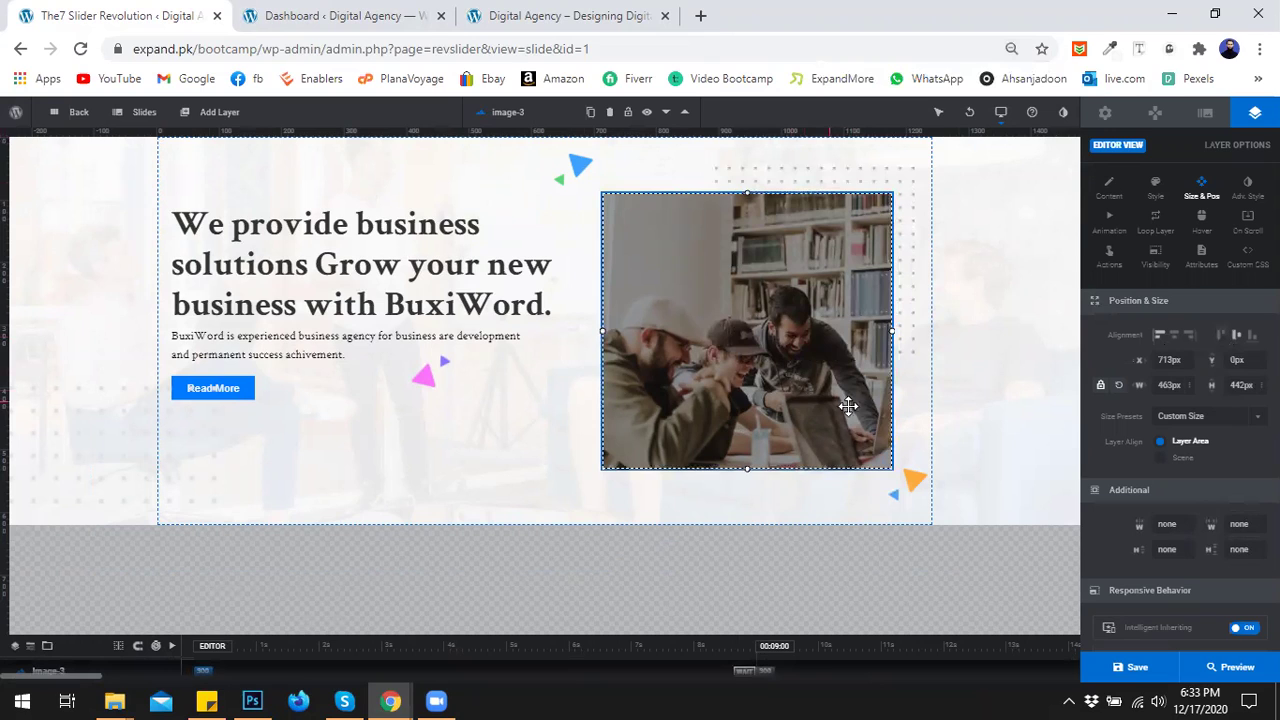
{"action": "left_click_drag", "start_coordinate": [905, 486], "coordinate": [895, 503]}
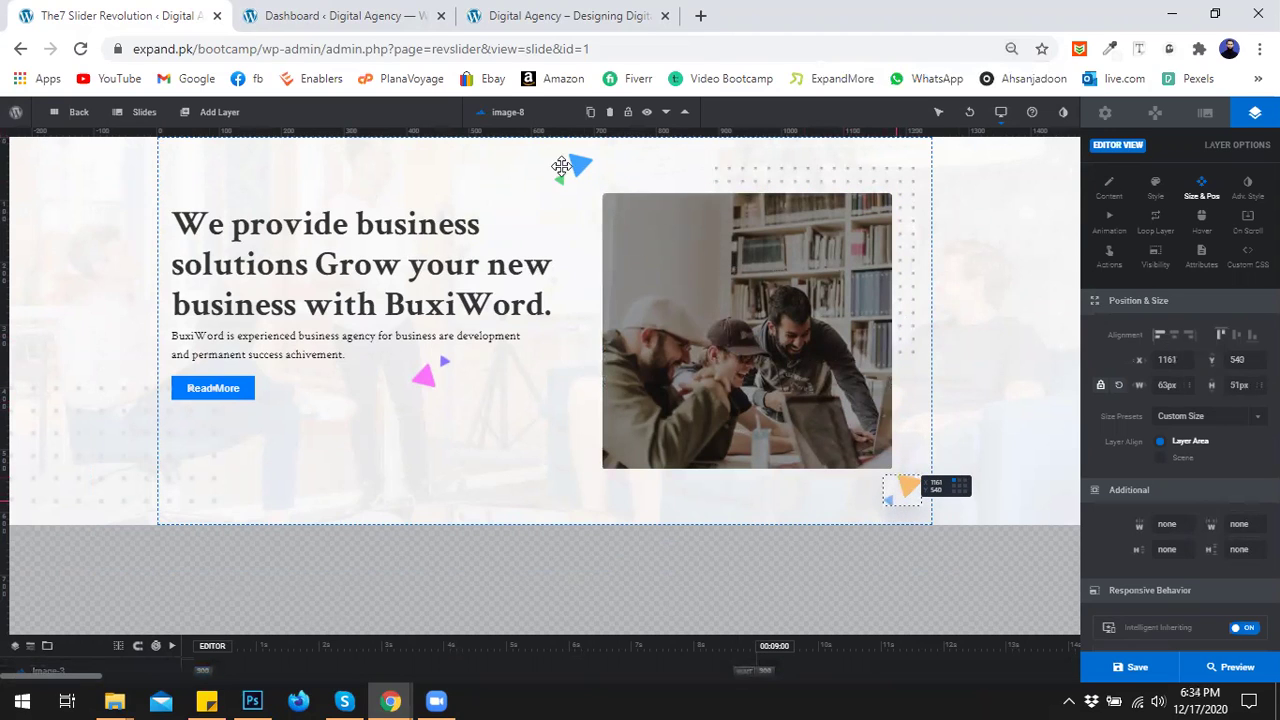
{"action": "left_click_drag", "start_coordinate": [572, 170], "coordinate": [536, 204]}
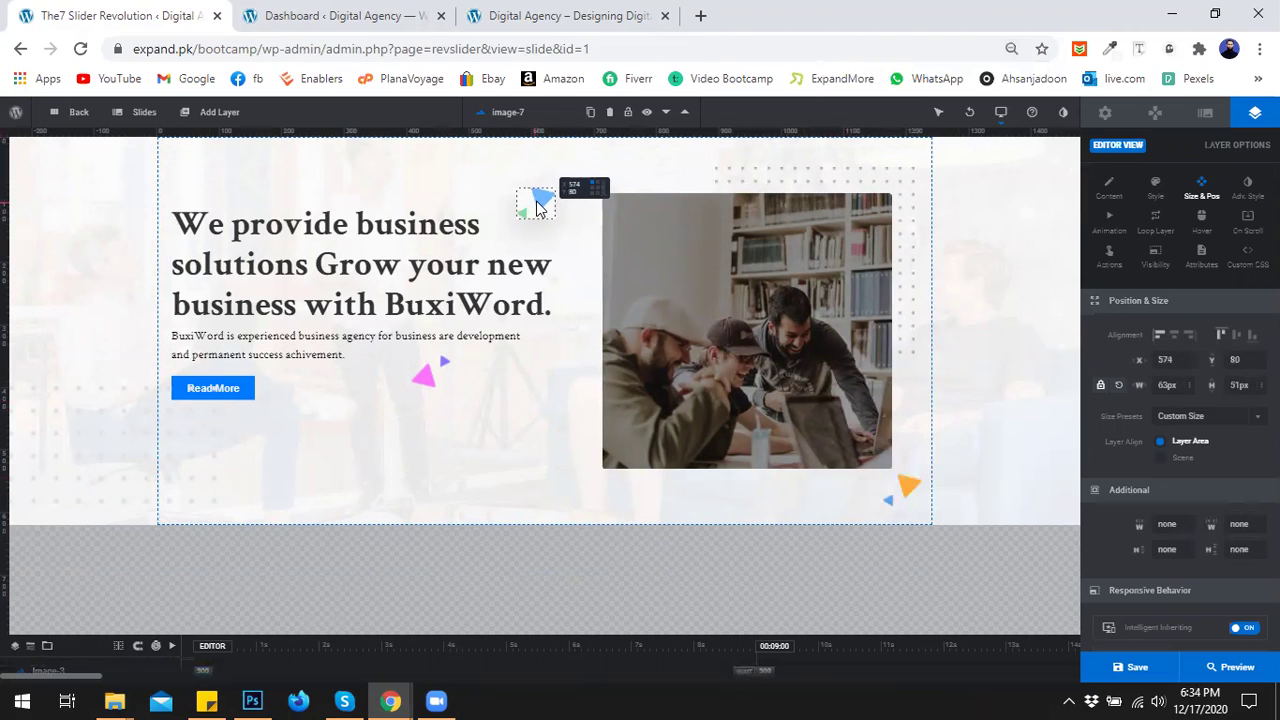
{"action": "left_click_drag", "start_coordinate": [430, 380], "coordinate": [436, 410]}
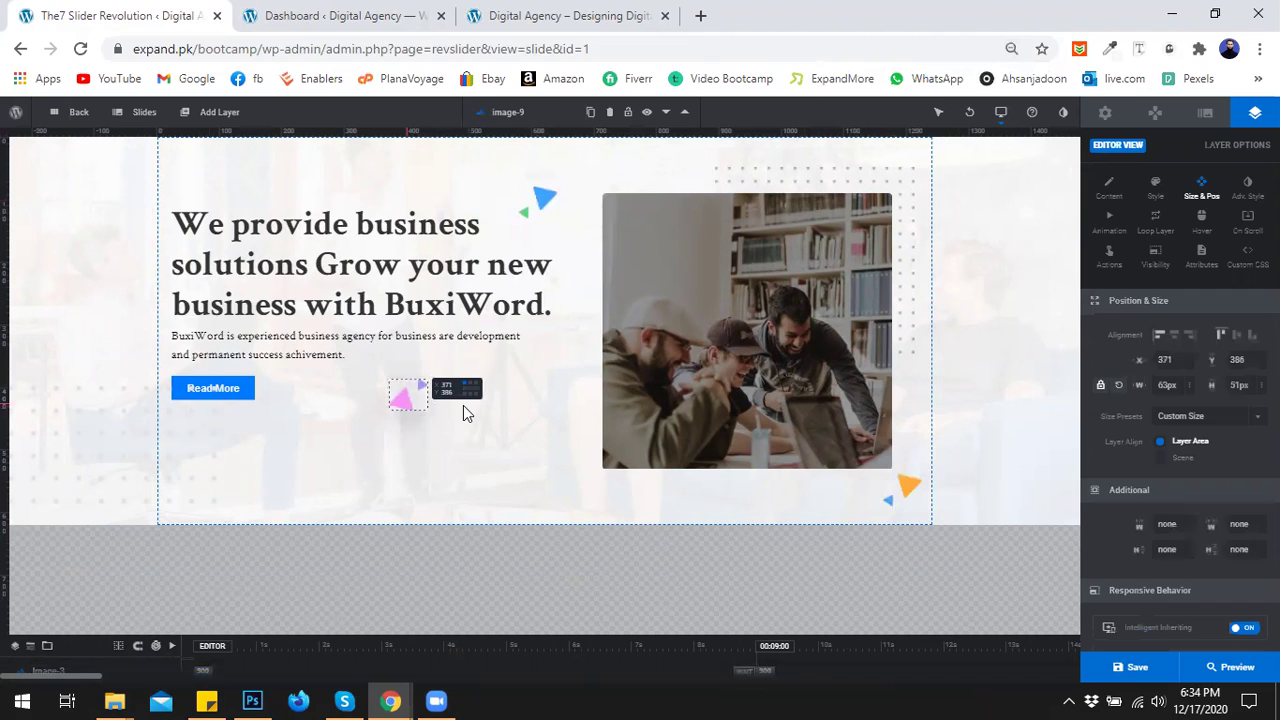
{"action": "left_click", "coordinate": [463, 405]}
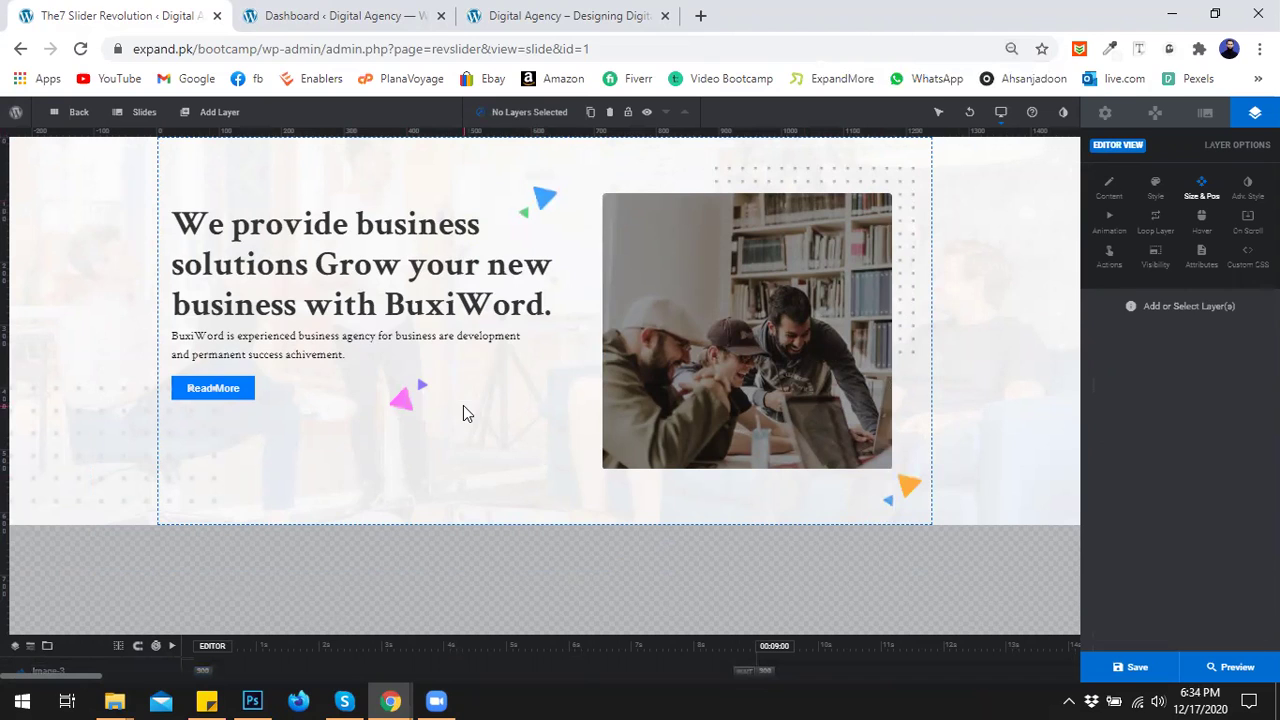
Select the heading, paragraph and Read More button and nudge them down to Y 130px.
{"action": "left_click", "coordinate": [305, 265]}
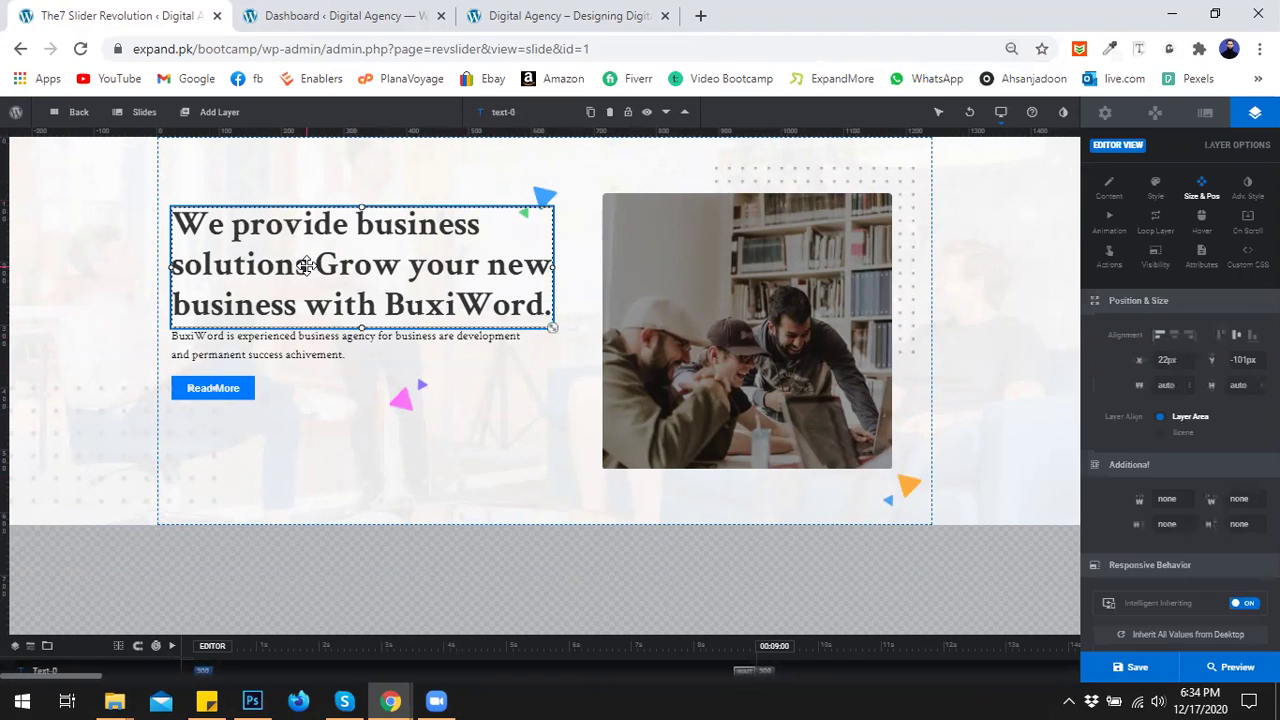
{"action": "left_click", "coordinate": [270, 345], "text": "shift"}
{"action": "left_click", "coordinate": [228, 393], "text": "shift"}
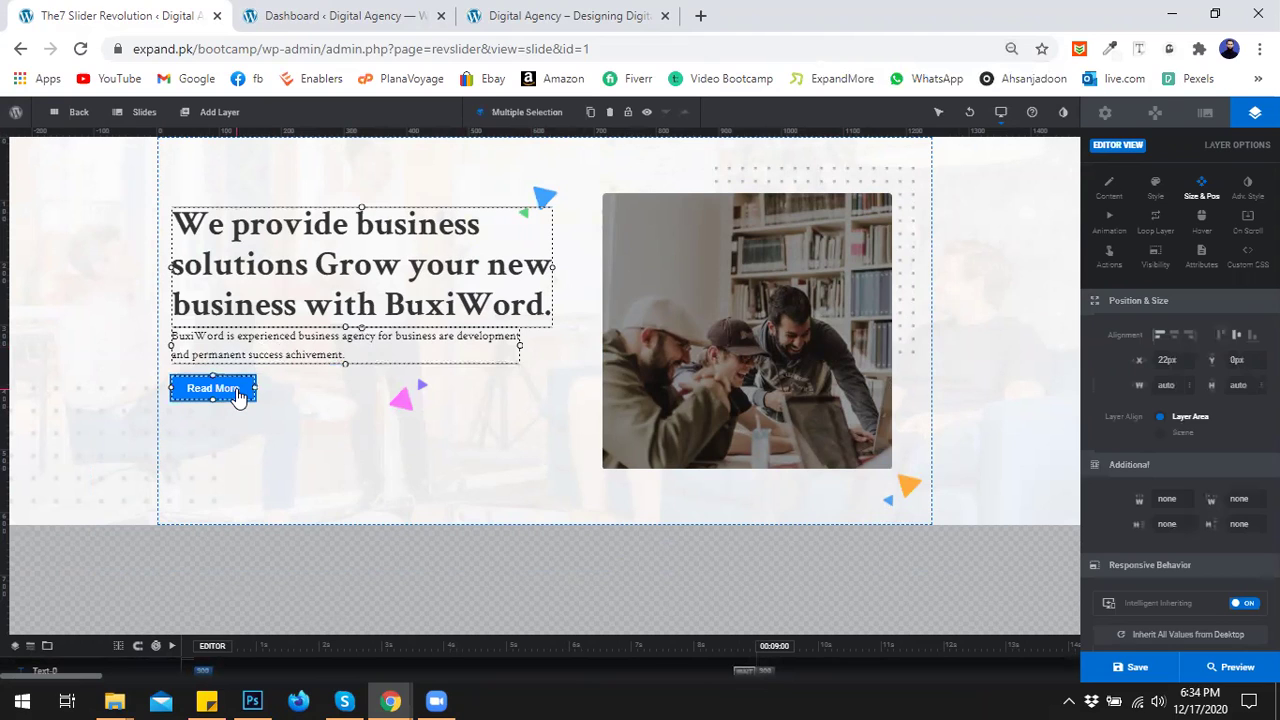
{"action": "key", "text": "Down"}
{"action": "key", "text": "Down"}
{"action": "key", "text": "Down"}
{"action": "key", "text": "Down"}
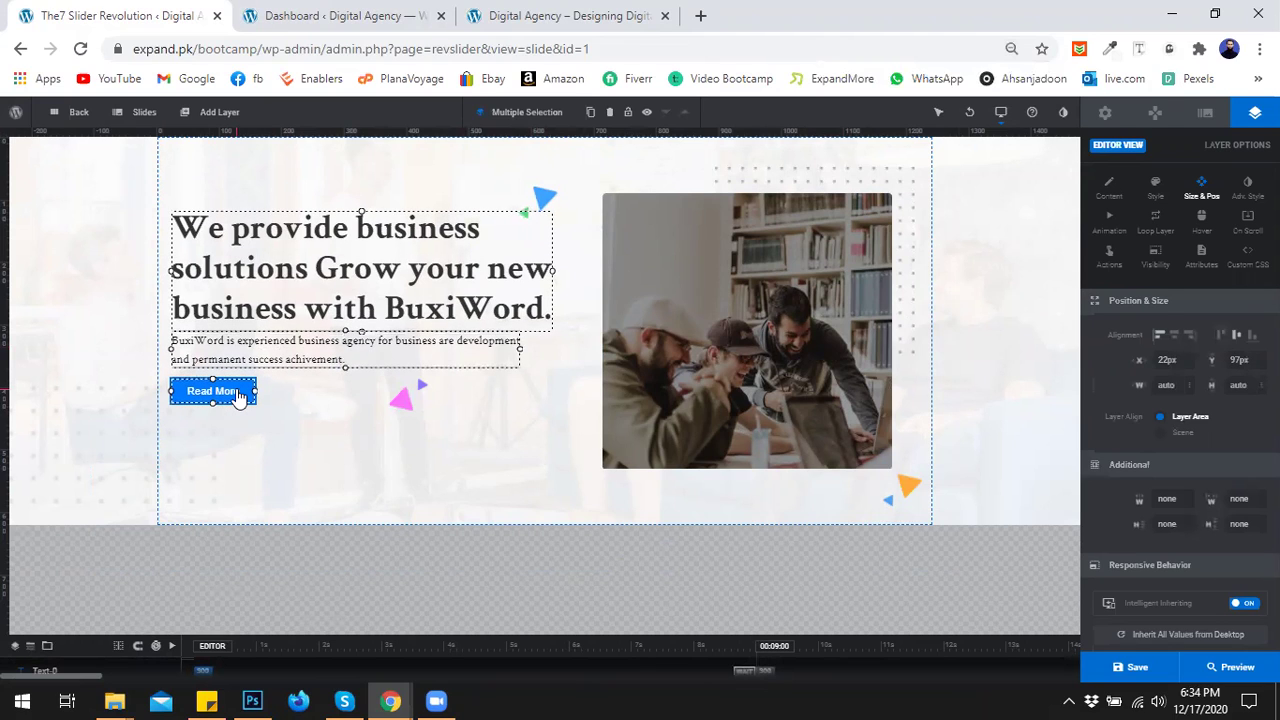
{"action": "key", "text": "Down"}
{"action": "key", "text": "Down"}
{"action": "key", "text": "Down"}
{"action": "key", "text": "Down"}
{"action": "key", "text": "Down"}
{"action": "key", "text": "Down"}
{"action": "key", "text": "Down"}
{"action": "key", "text": "Down"}
{"action": "key", "text": "Down"}
{"action": "key", "text": "Down"}
{"action": "key", "text": "Down"}
{"action": "key", "text": "Down"}
{"action": "key", "text": "Down"}
{"action": "key", "text": "Down"}
{"action": "key", "text": "Down"}
{"action": "key", "text": "Down"}
{"action": "key", "text": "Down"}
{"action": "key", "text": "Down"}
{"action": "key", "text": "Down"}
{"action": "key", "text": "Down"}
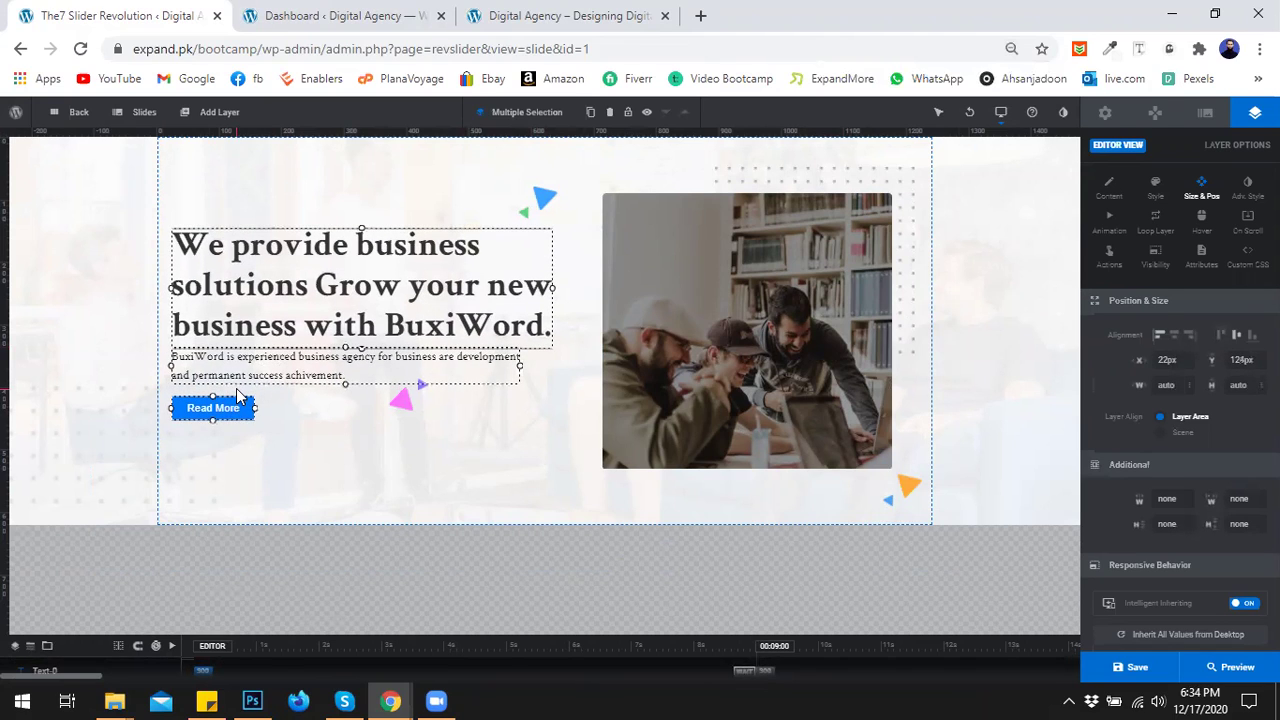
{"action": "key", "text": "Down"}
{"action": "key", "text": "Down"}
{"action": "key", "text": "Down"}
{"action": "key", "text": "Down"}
{"action": "key", "text": "Down"}
{"action": "key", "text": "Down"}
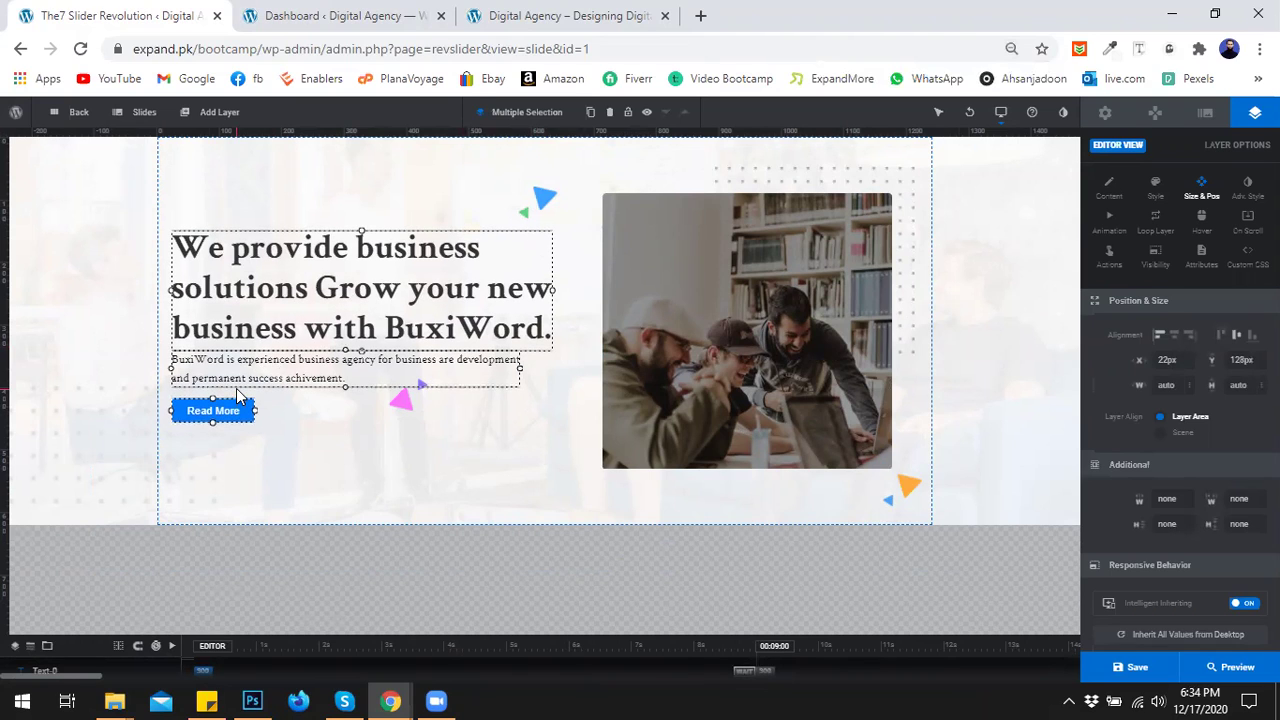
Deselect the text layers and lower the pink triangle to X 367, Y 421.
{"action": "left_click", "coordinate": [236, 386], "text": "shift"}
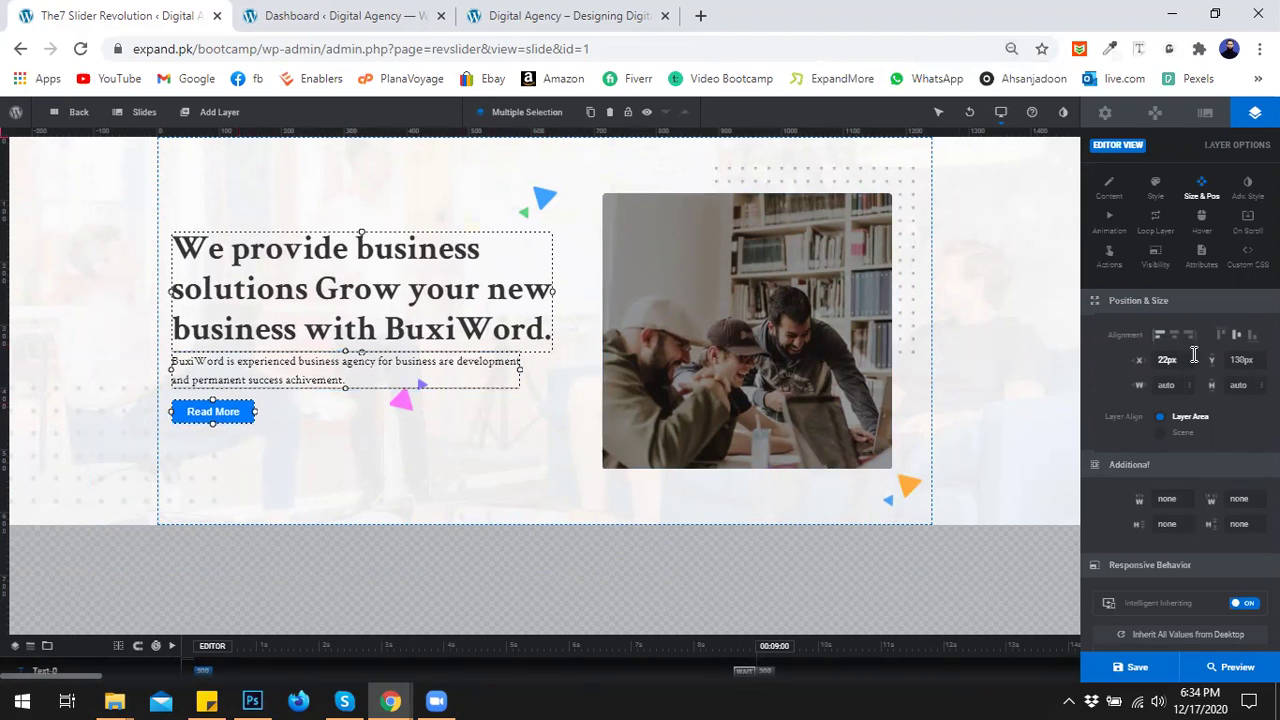
{"action": "left_click", "coordinate": [433, 426]}
{"action": "left_click_drag", "start_coordinate": [400, 405], "coordinate": [397, 420]}
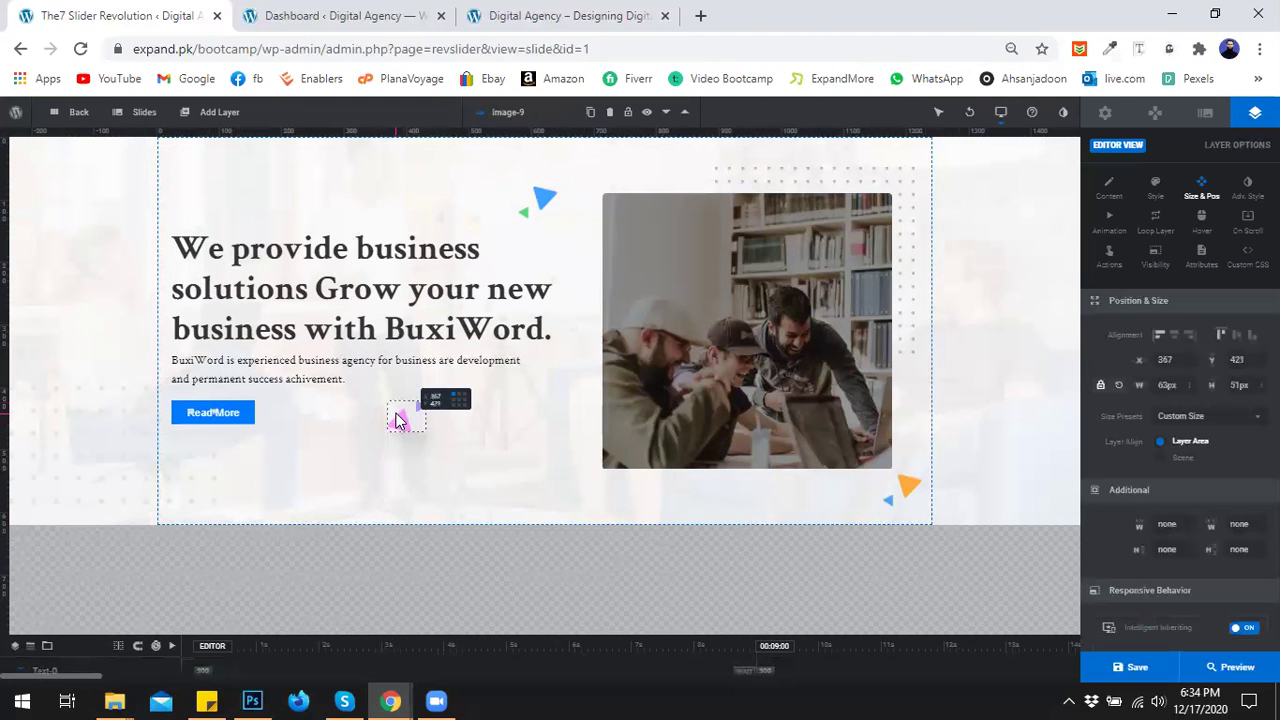
Move the image-5 dotted pattern to the slide's bottom-left at X -295, Y 518, and save.
{"action": "left_click", "coordinate": [231, 475]}
{"action": "left_click_drag", "start_coordinate": [173, 471], "coordinate": [199, 526]}
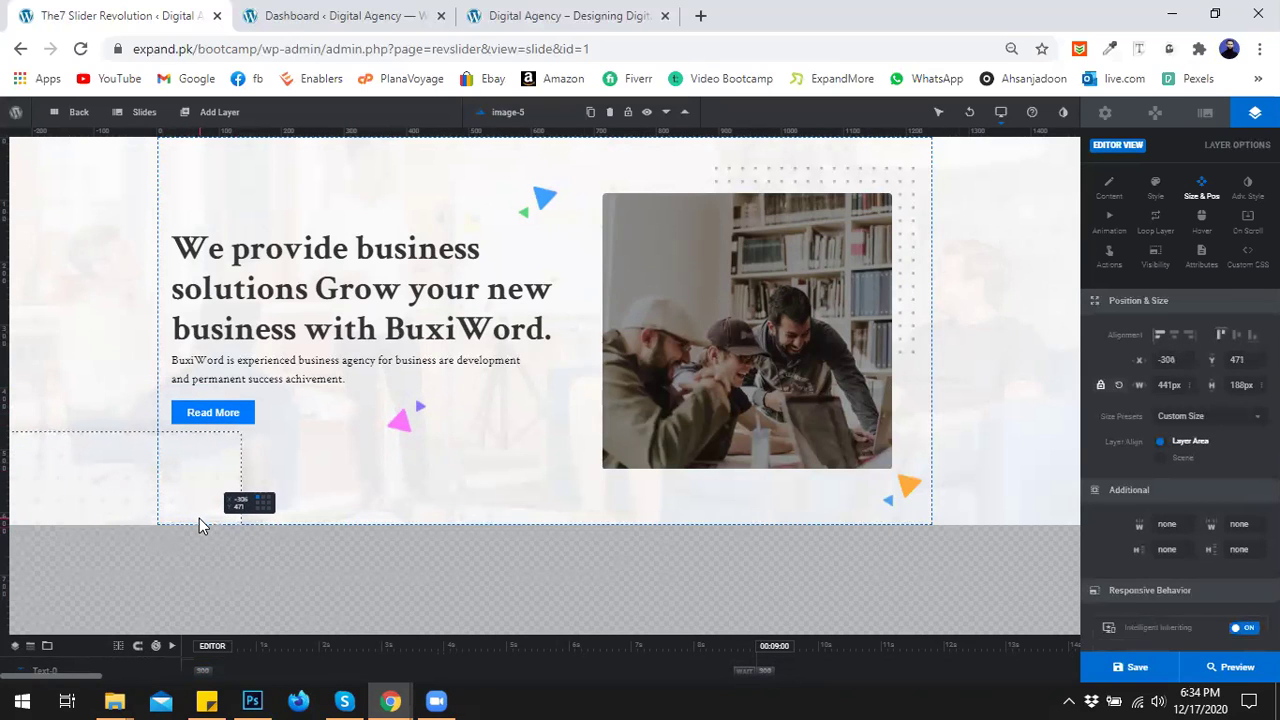
{"action": "left_click", "coordinate": [347, 459]}
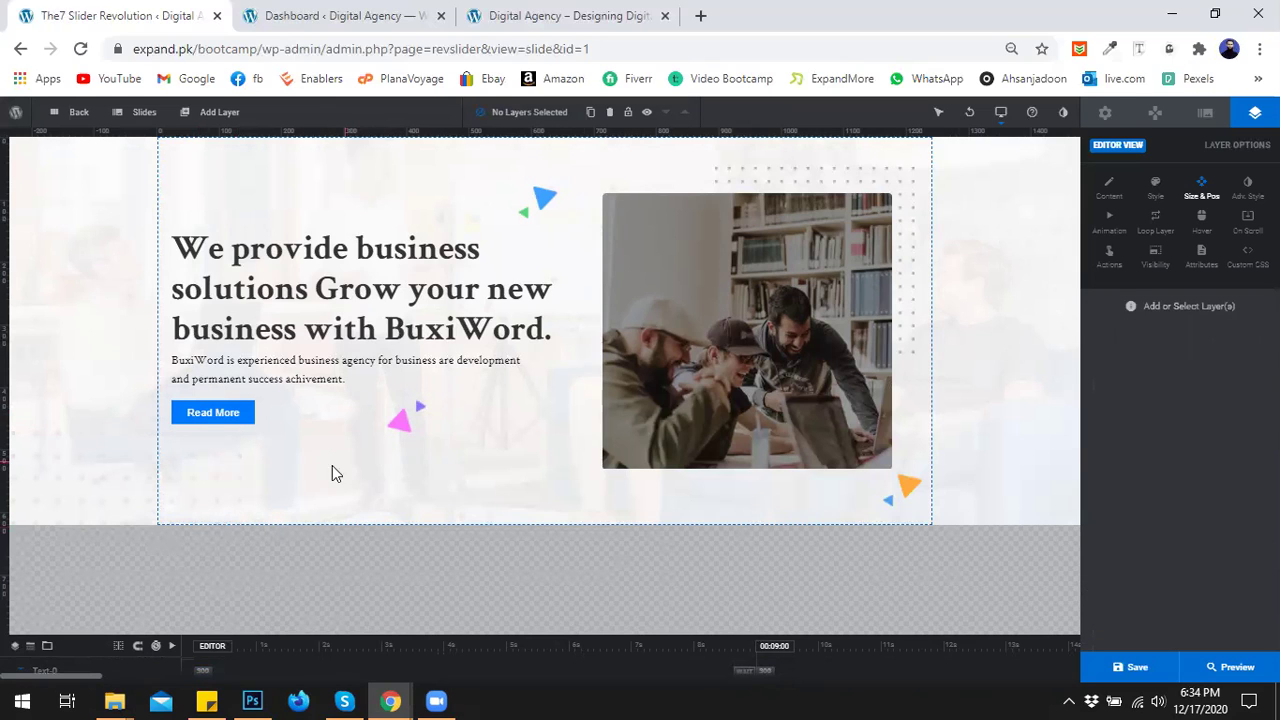
{"action": "left_click_drag", "start_coordinate": [197, 491], "coordinate": [320, 203]}
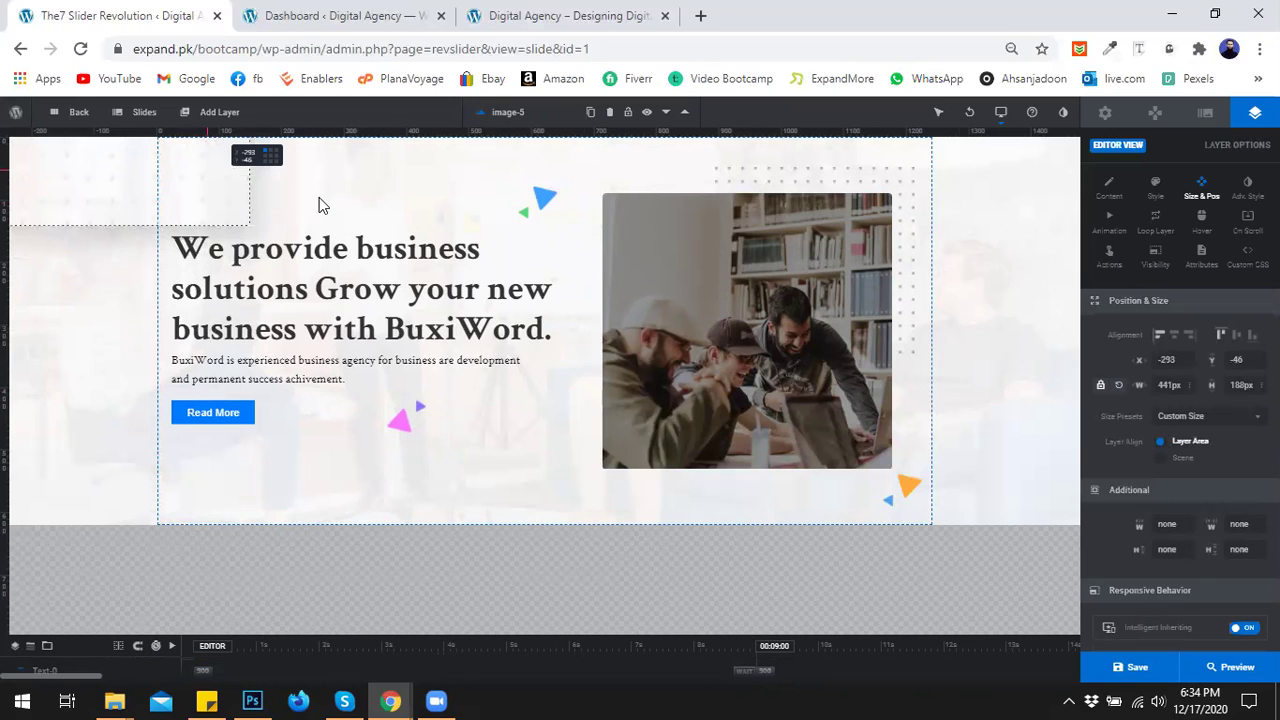
{"action": "left_click", "coordinate": [326, 203]}
{"action": "left_click_drag", "start_coordinate": [222, 185], "coordinate": [228, 540]}
{"action": "left_click", "coordinate": [338, 465]}
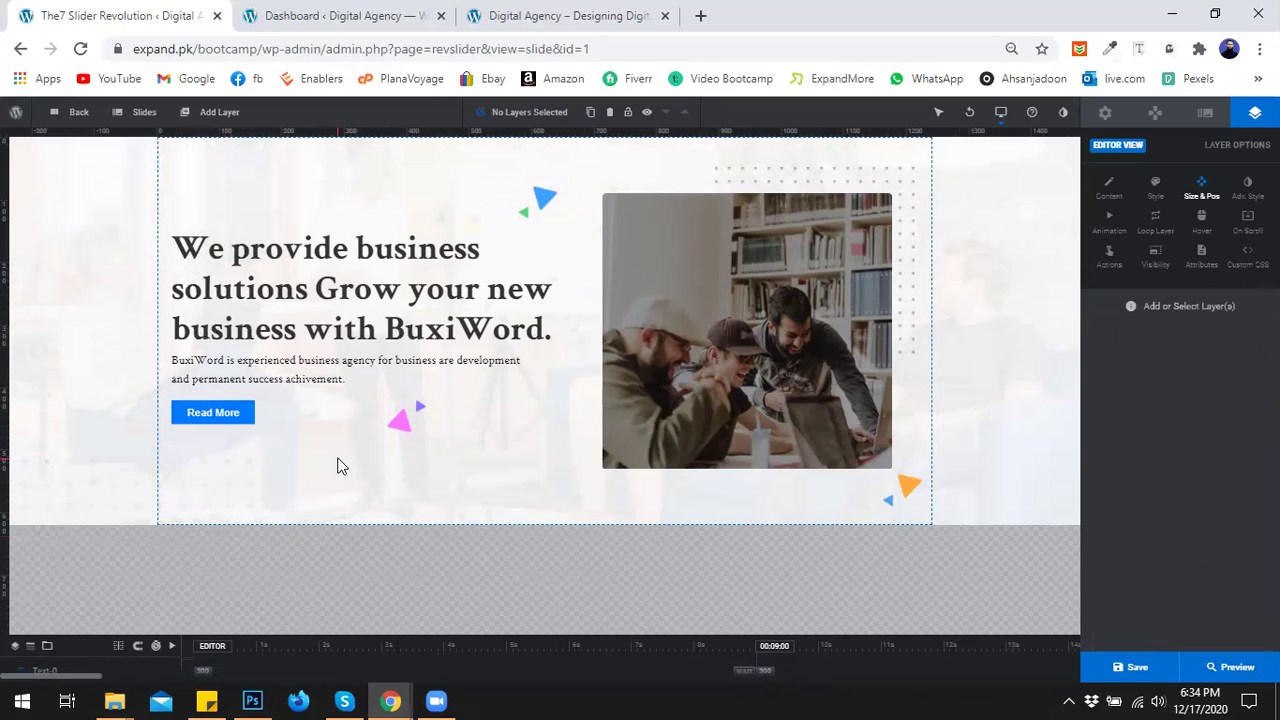
{"action": "left_click", "coordinate": [1128, 668]}
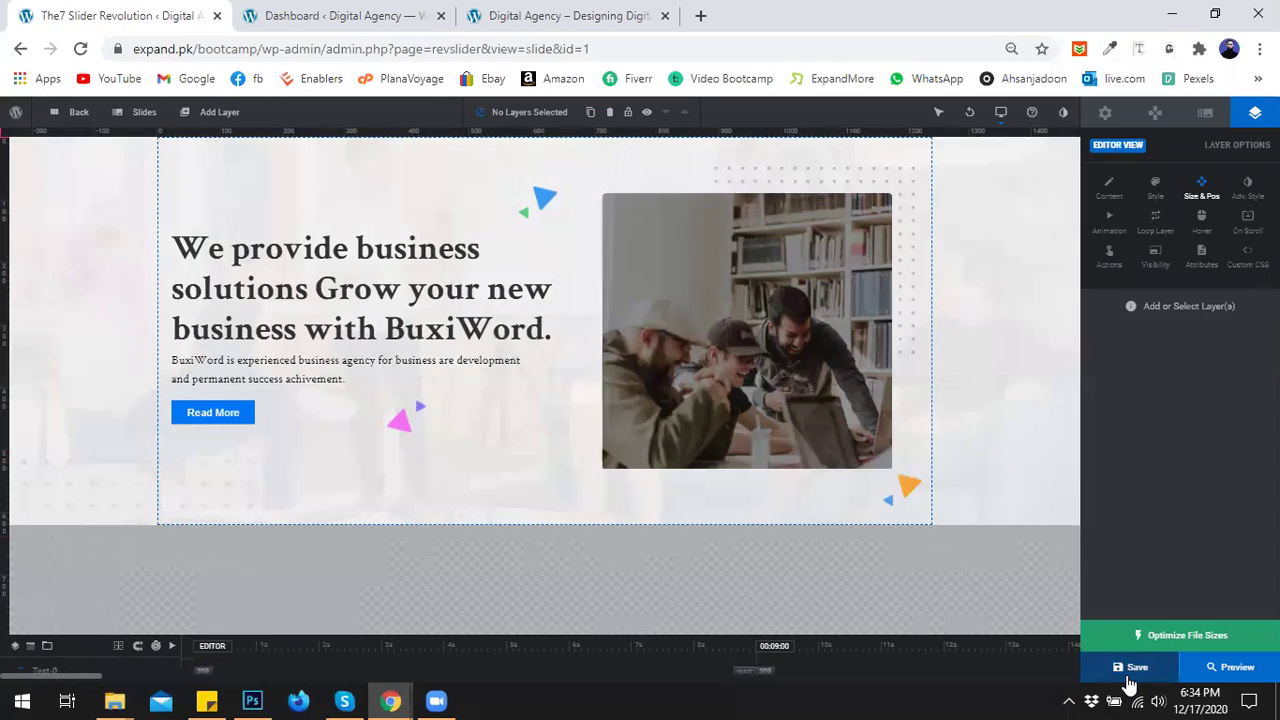
Reload the live expand.pk/bootcamp home page at 100% zoom and check the revised slider.
{"action": "left_click", "coordinate": [600, 14]}
{"action": "key", "text": "F5"}
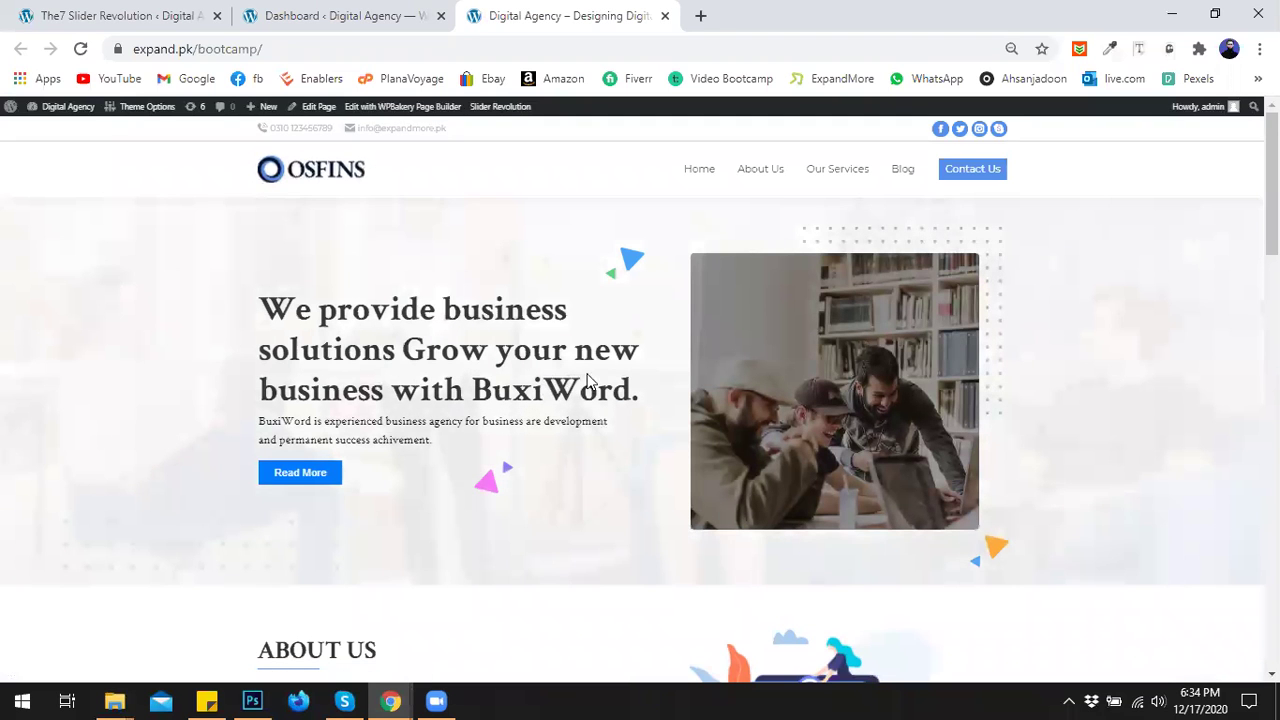
{"action": "scroll", "coordinate": [656, 366], "scroll_direction": "down", "scroll_amount": 1}
{"action": "scroll", "coordinate": [656, 364], "scroll_direction": "up", "scroll_amount": 1}
{"action": "key", "text": "ctrl+plus"}
{"action": "key", "text": "ctrl+plus"}
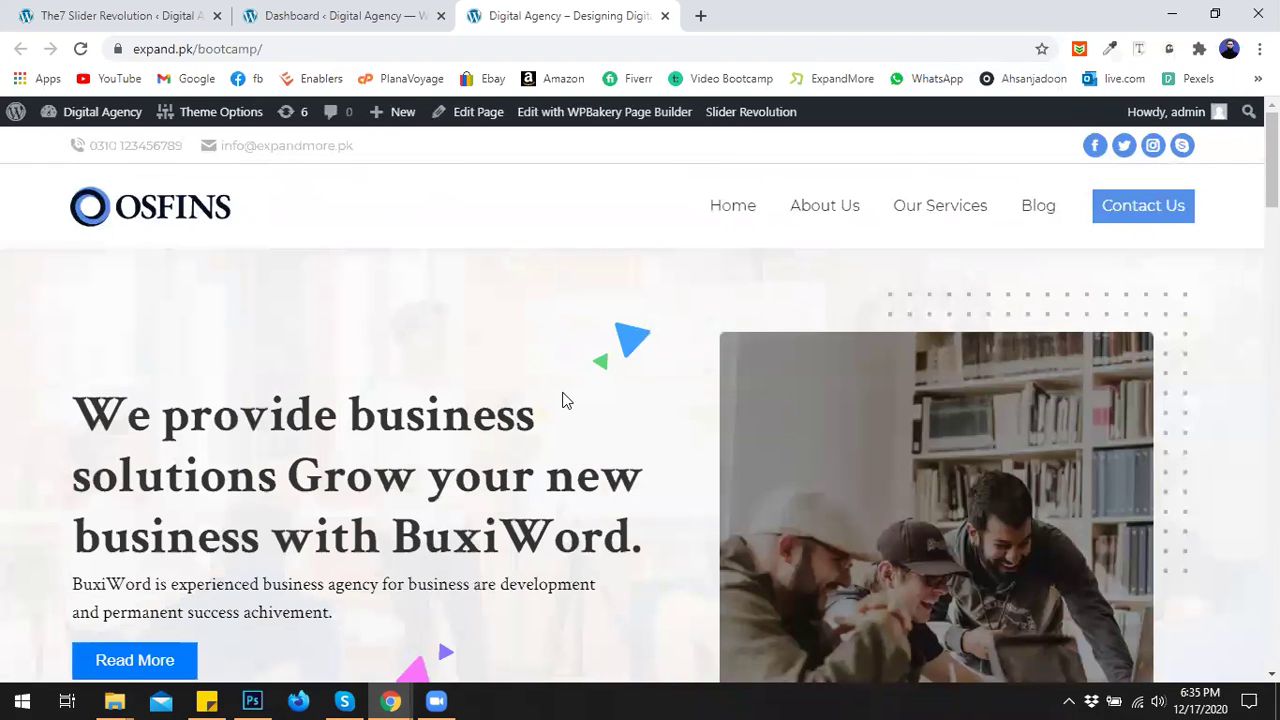
{"action": "scroll", "coordinate": [566, 394], "scroll_direction": "down", "scroll_amount": 3}
{"action": "scroll", "coordinate": [566, 394], "scroll_direction": "up", "scroll_amount": 3}
{"action": "scroll", "coordinate": [566, 400], "scroll_direction": "down", "scroll_amount": 2}
{"action": "scroll", "coordinate": [566, 400], "scroll_direction": "up", "scroll_amount": 2}
{"action": "scroll", "coordinate": [575, 418], "scroll_direction": "down", "scroll_amount": 1}
{"action": "scroll", "coordinate": [575, 418], "scroll_direction": "down", "scroll_amount": 1}
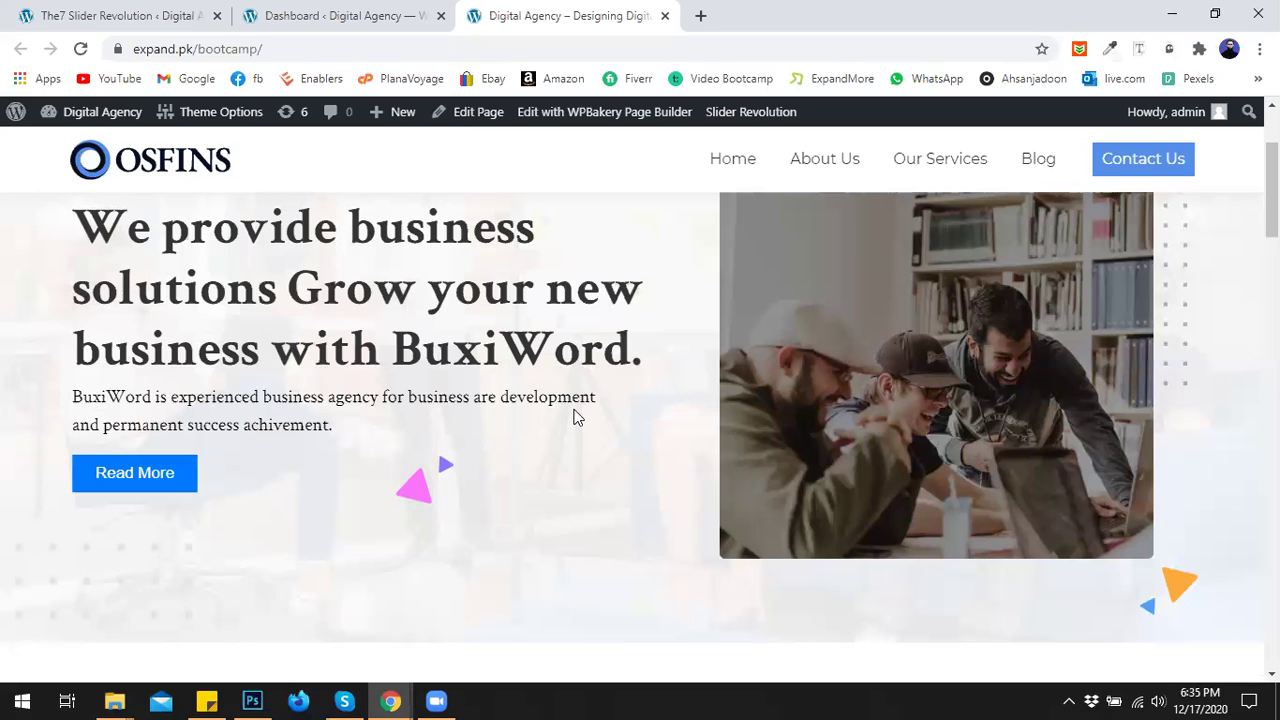
{"action": "left_click", "coordinate": [390, 700]}
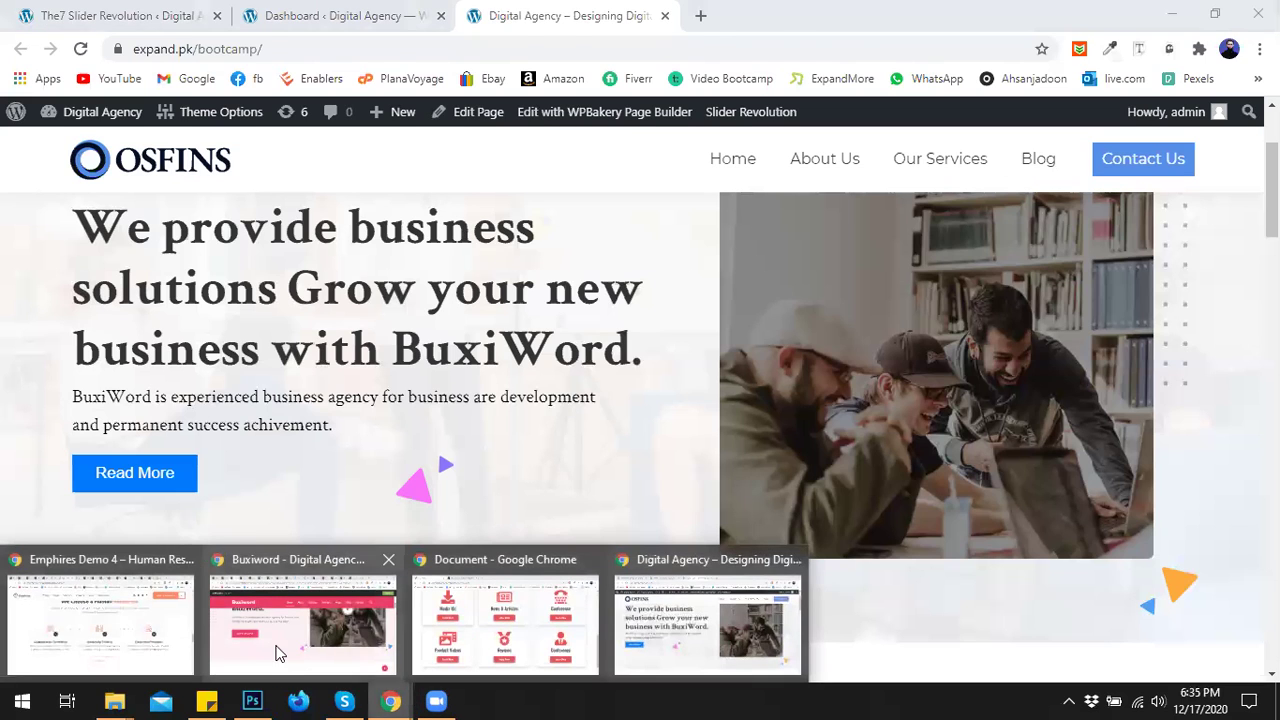
{"action": "left_click", "coordinate": [279, 654]}
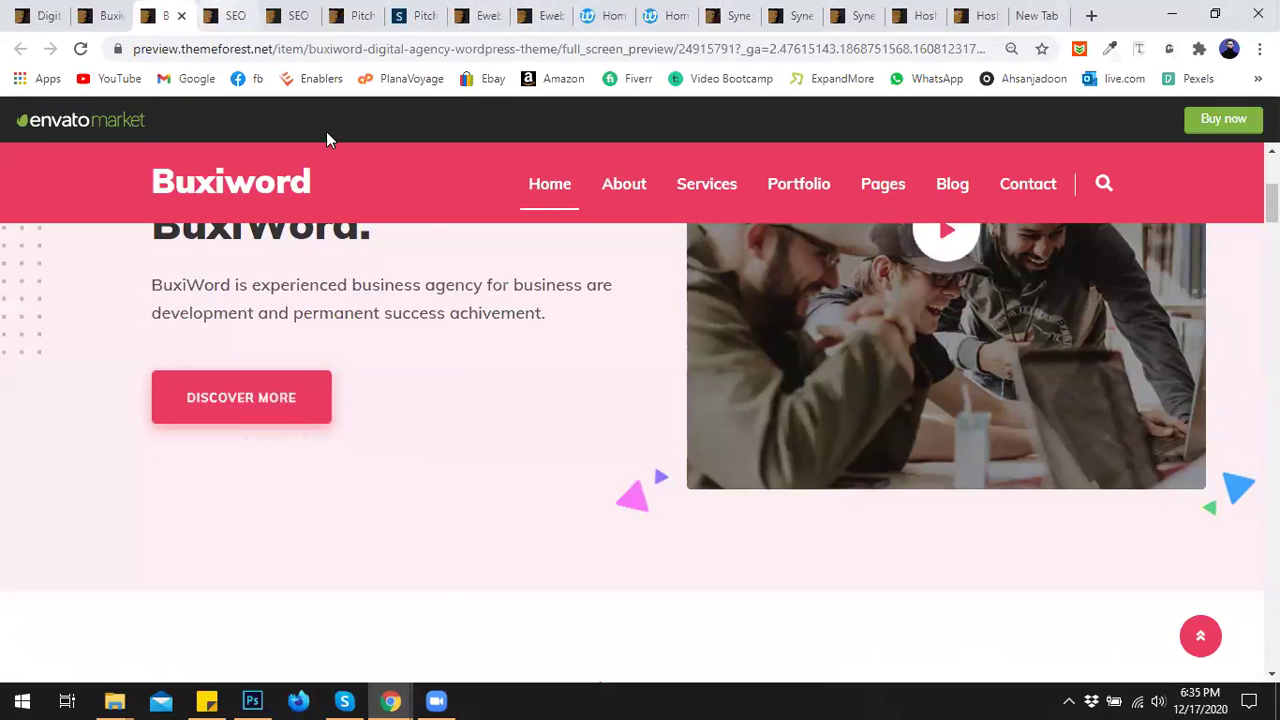
{"action": "left_click", "coordinate": [390, 700]}
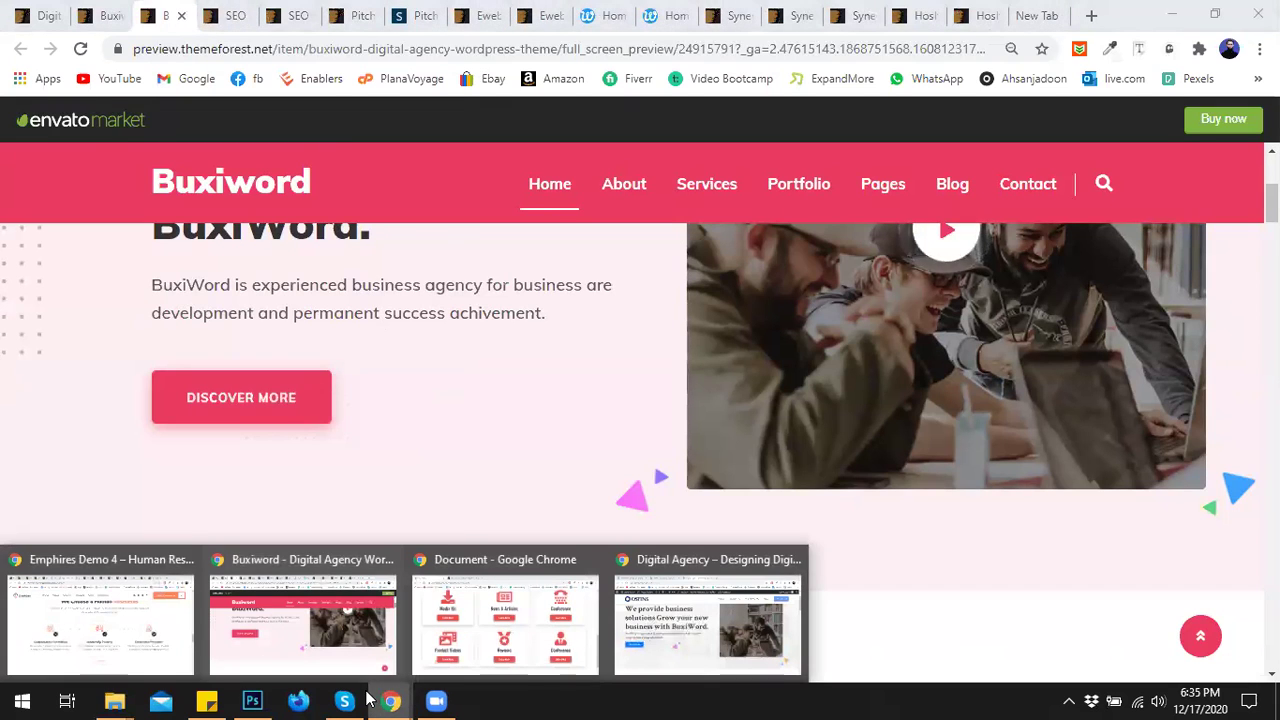
{"action": "left_click", "coordinate": [150, 626]}
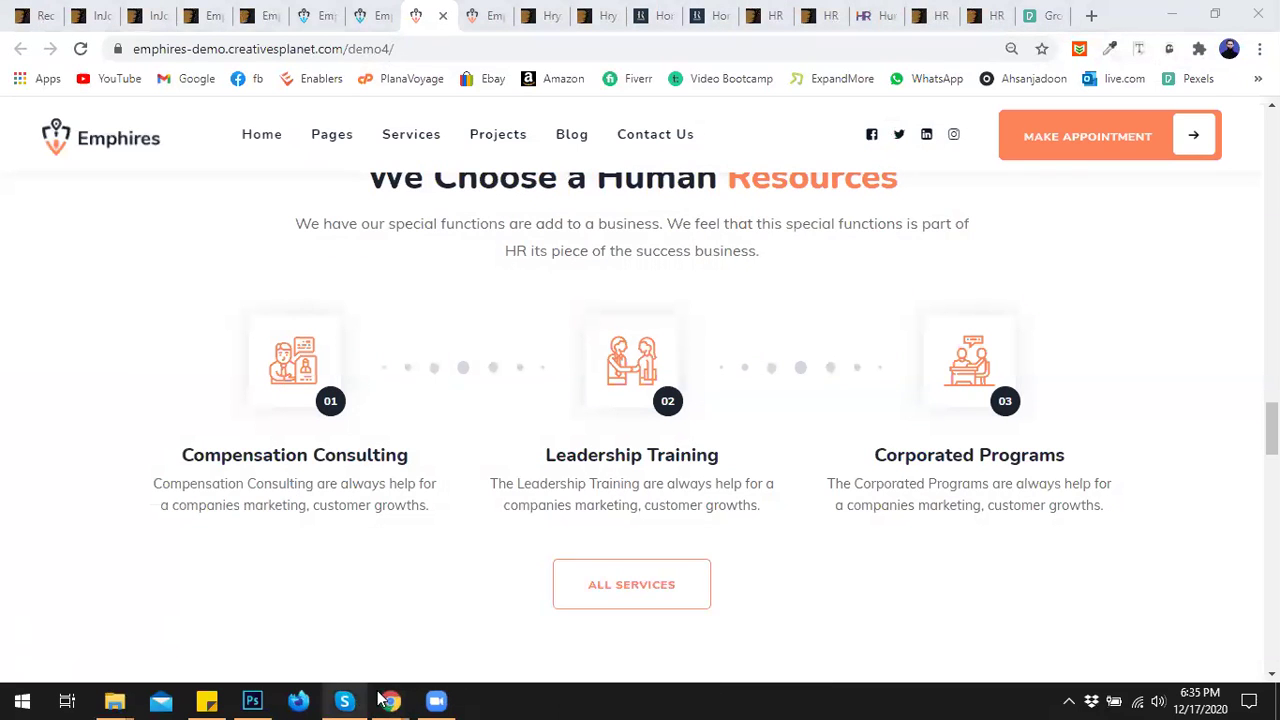
{"action": "mouse_move", "coordinate": [390, 700]}
{"action": "left_click", "coordinate": [694, 627]}
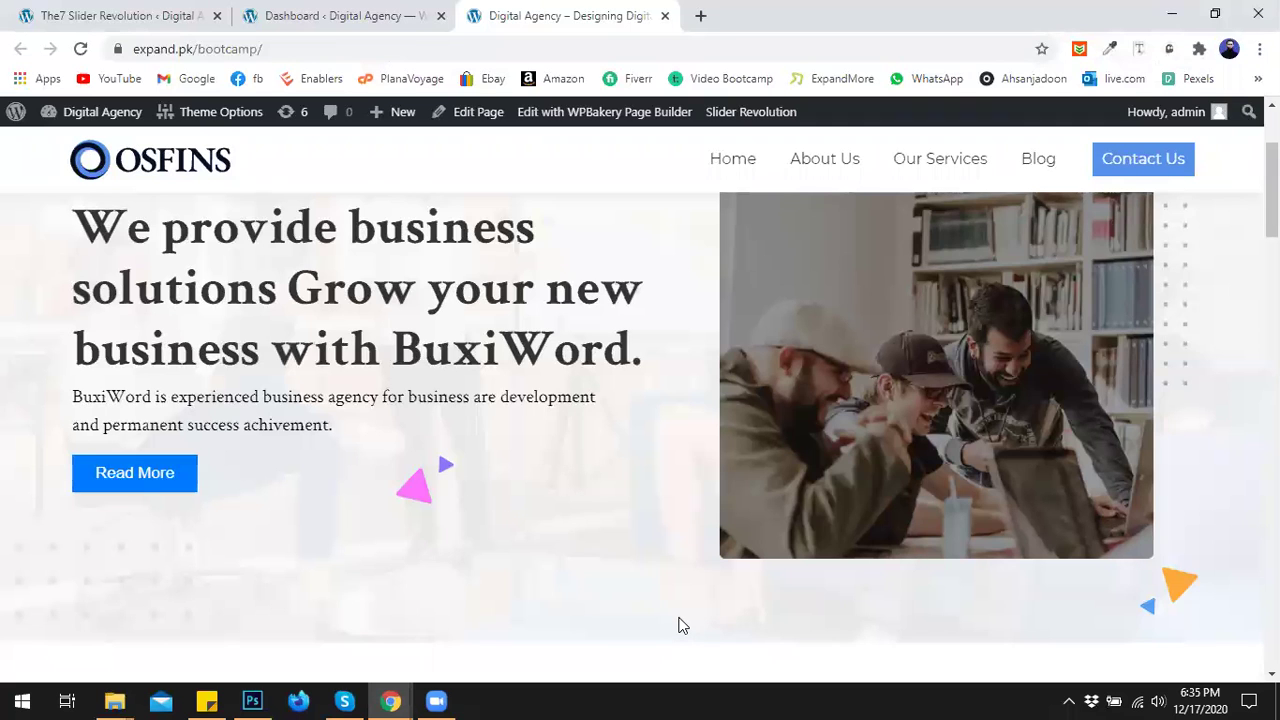
Check the live page's slider, then return to the Slider Revolution editor showing the BuxiWord slide.
{"action": "scroll", "coordinate": [666, 580], "scroll_direction": "up", "scroll_amount": 2}
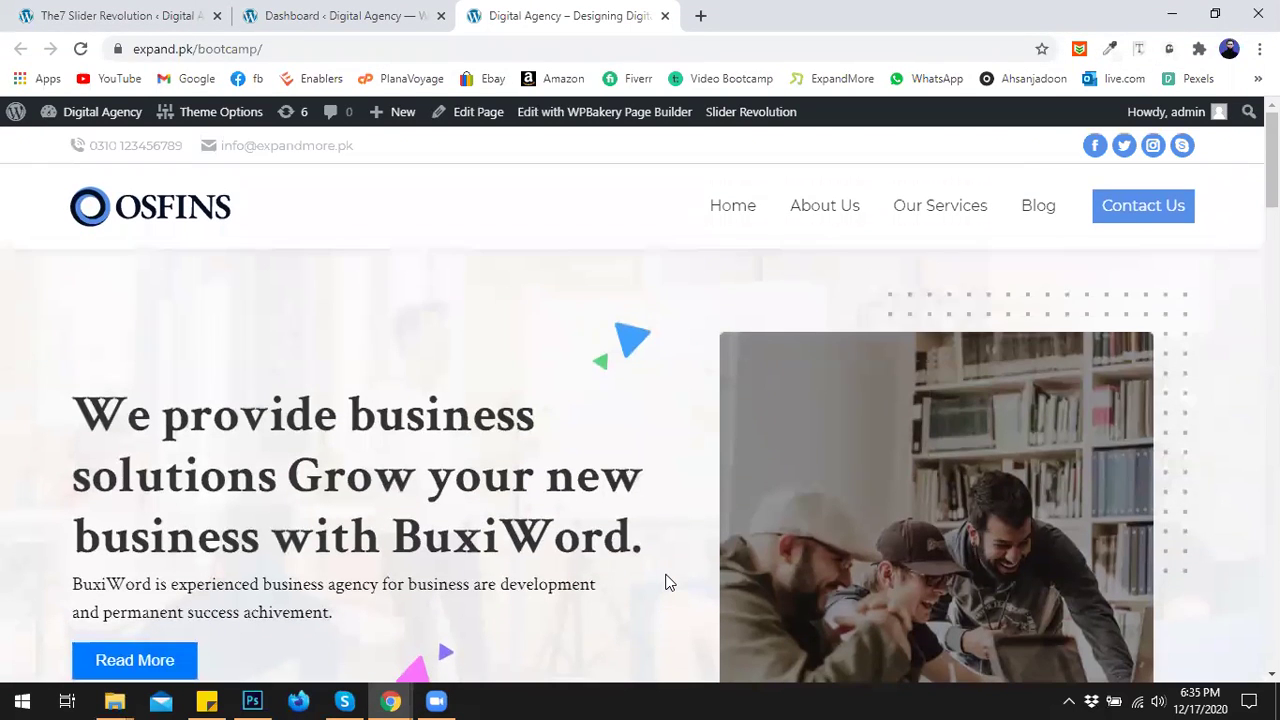
{"action": "scroll", "coordinate": [680, 535], "scroll_direction": "down", "scroll_amount": 1}
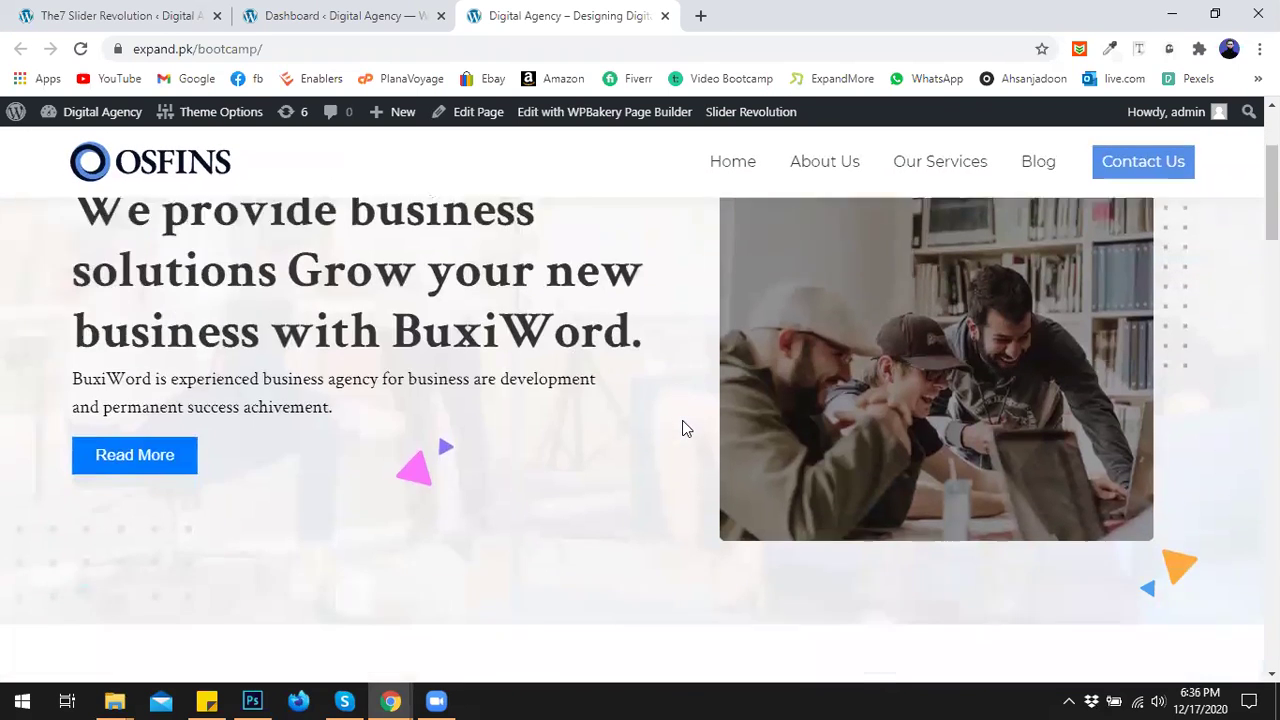
{"action": "scroll", "coordinate": [700, 445], "scroll_direction": "up", "scroll_amount": 1}
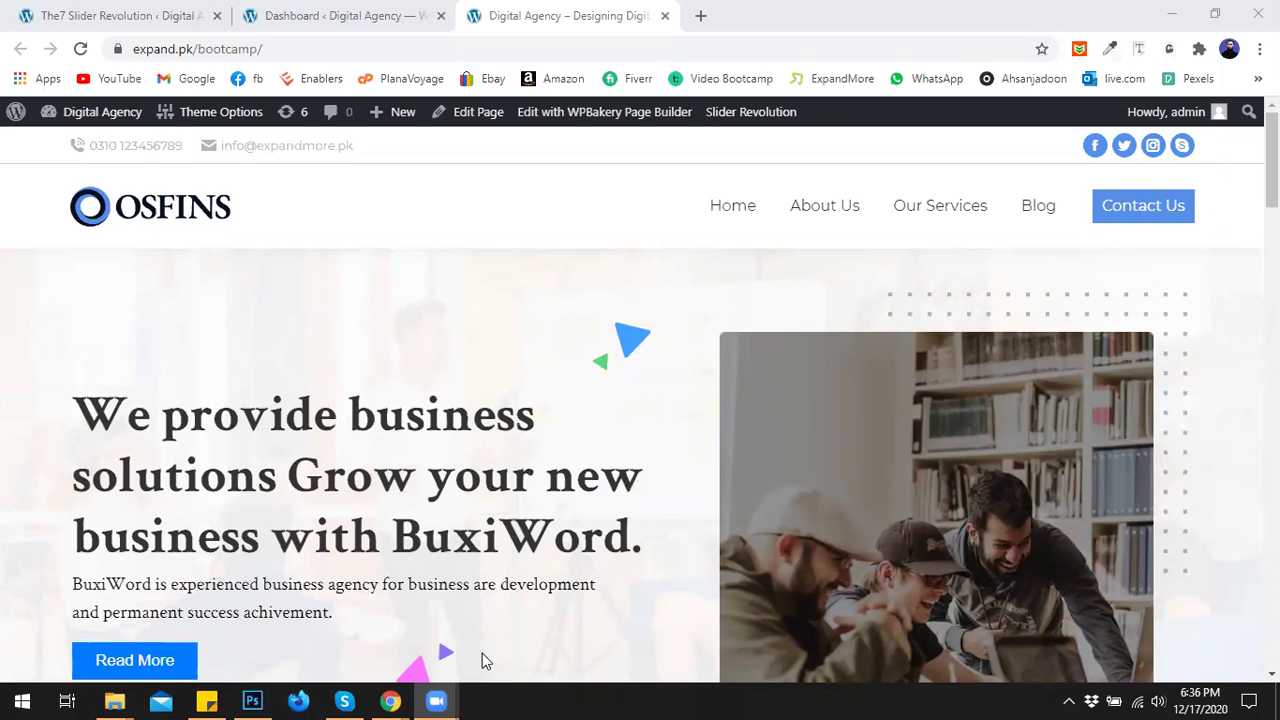
{"action": "mouse_move", "coordinate": [390, 701]}
{"action": "left_click", "coordinate": [665, 665]}
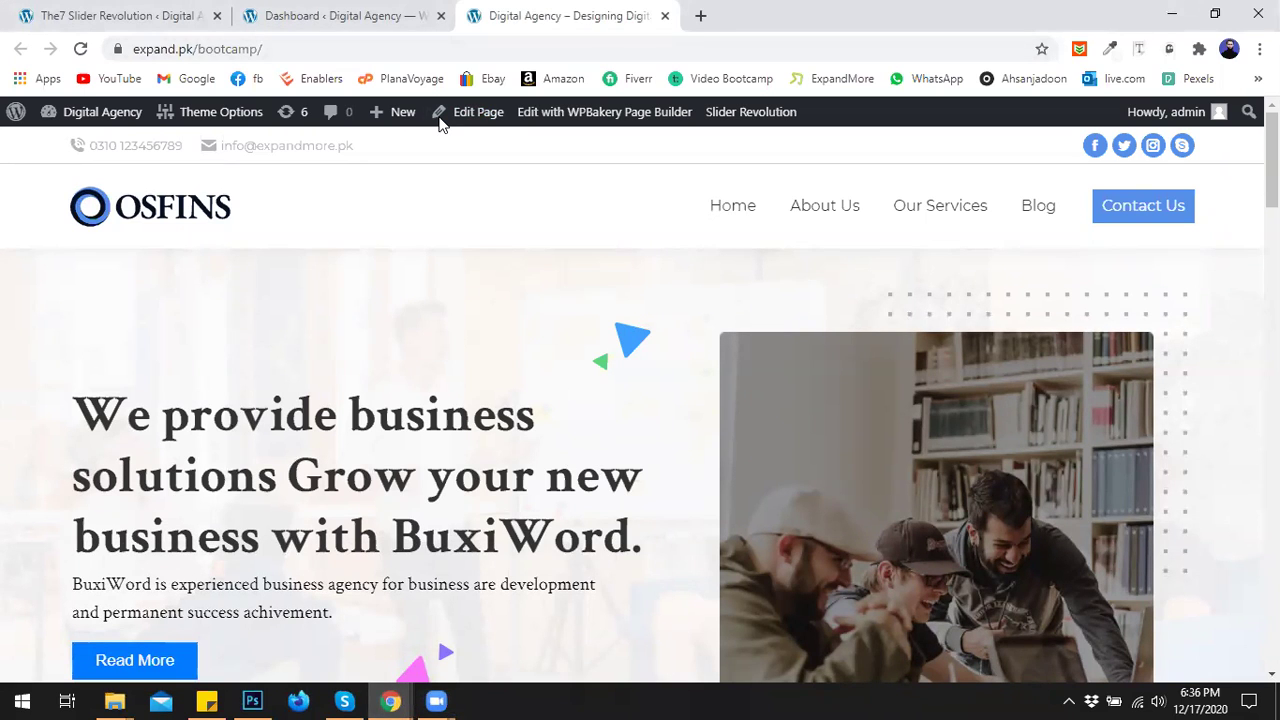
{"action": "left_click", "coordinate": [376, 18]}
{"action": "left_click", "coordinate": [175, 14]}
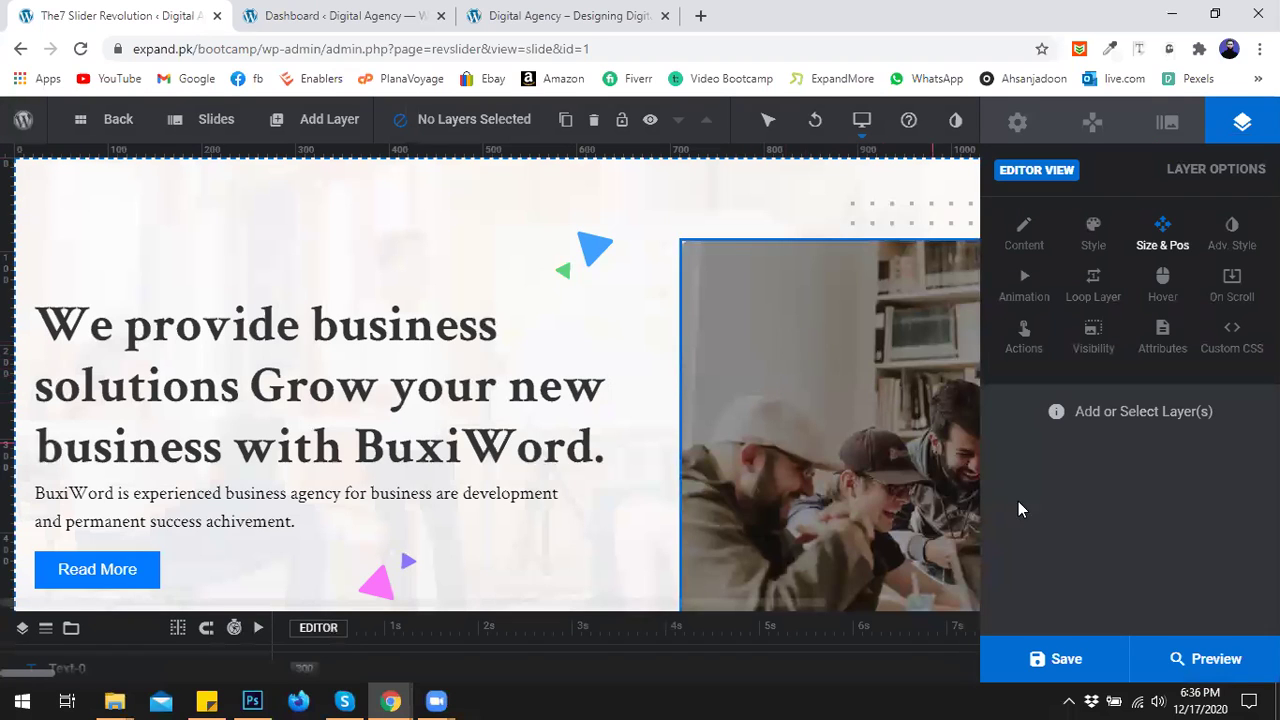
{"action": "left_click", "coordinate": [1197, 663]}
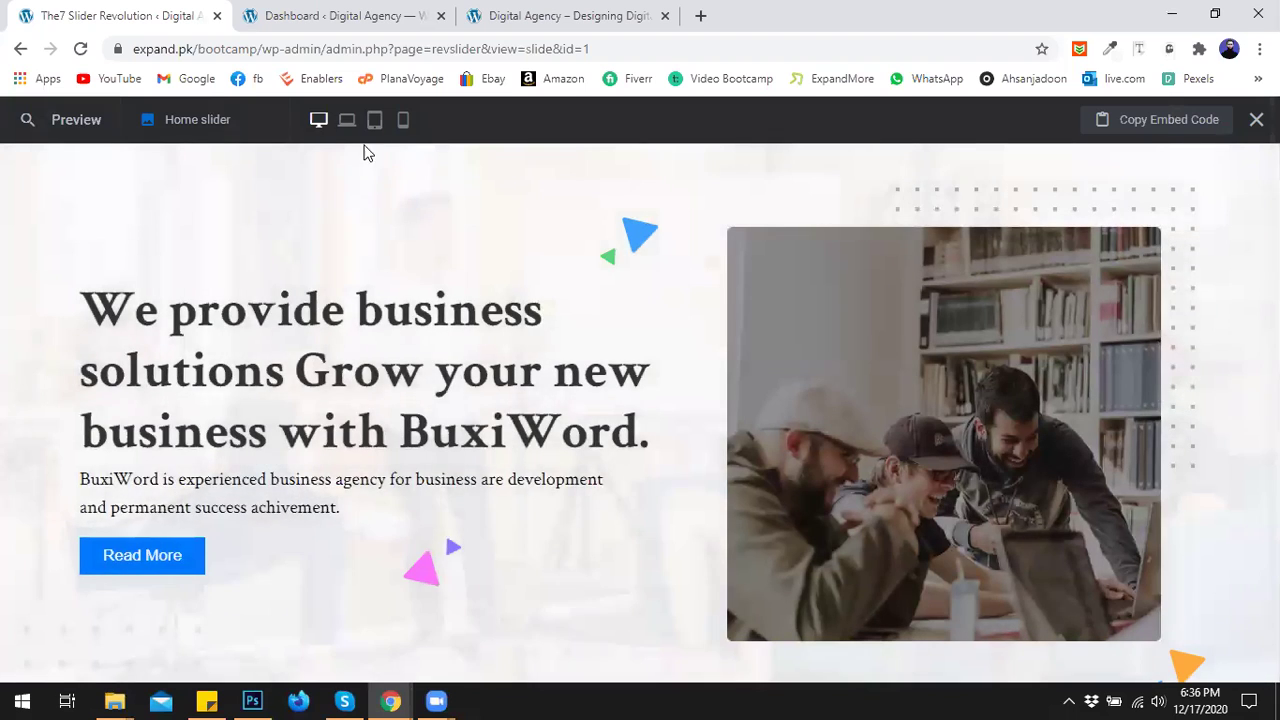
{"action": "left_click", "coordinate": [346, 120]}
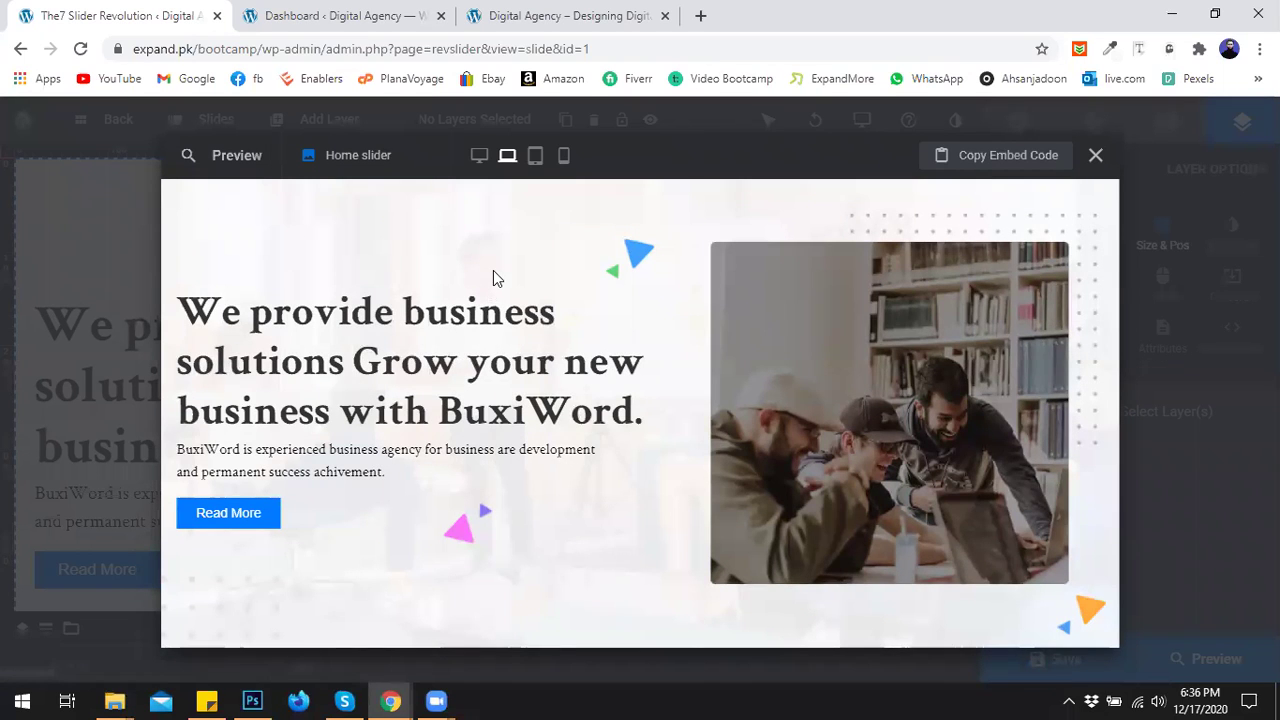
{"action": "left_click", "coordinate": [535, 155]}
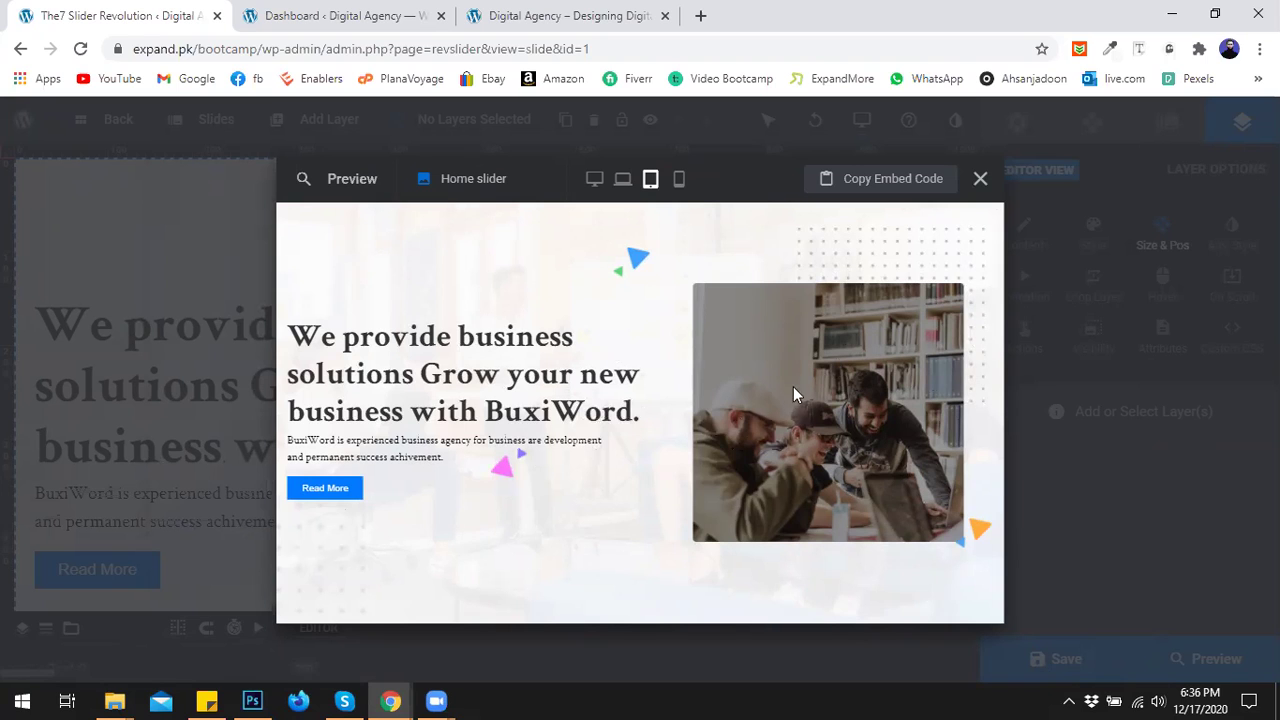
{"action": "left_click", "coordinate": [679, 179]}
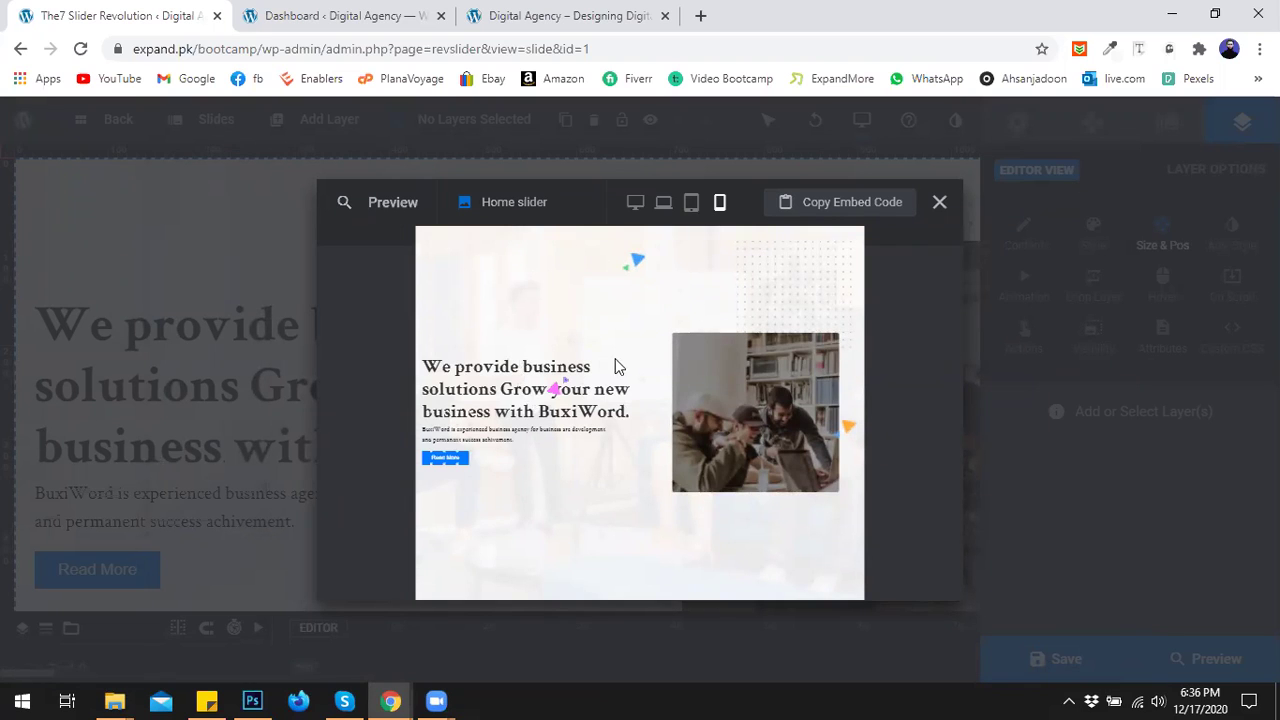
{"action": "left_click", "coordinate": [940, 203]}
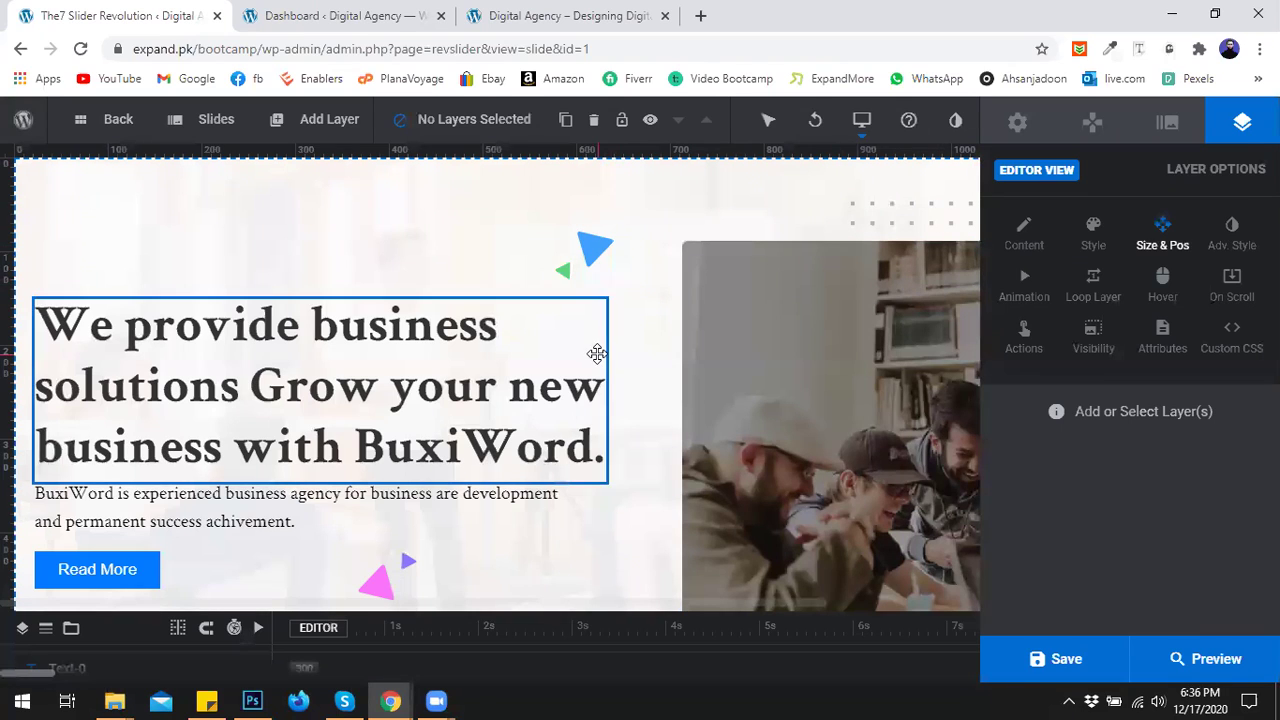